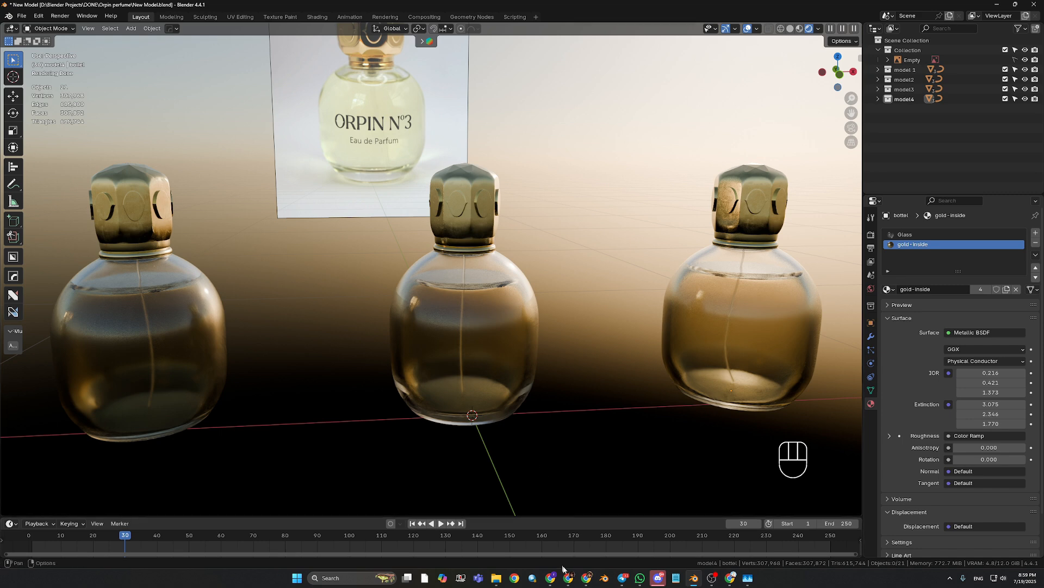
# Switch to the Canva logo design and replace the headline "BOSS" with "Rooni".
pyautogui.moveTo(565, 583)
pyautogui.moveTo(642, 583)
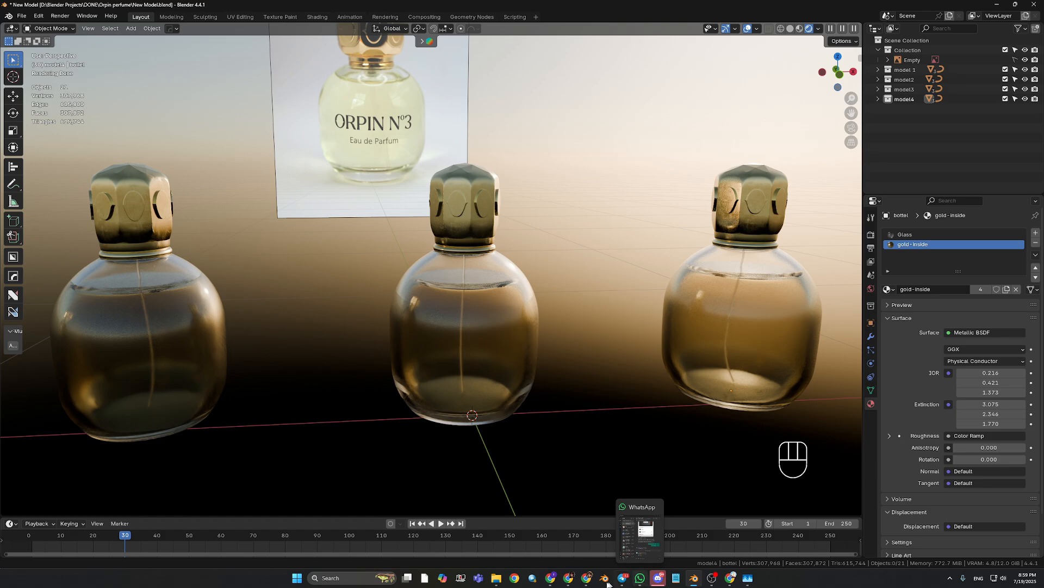
pyautogui.click(569, 581)
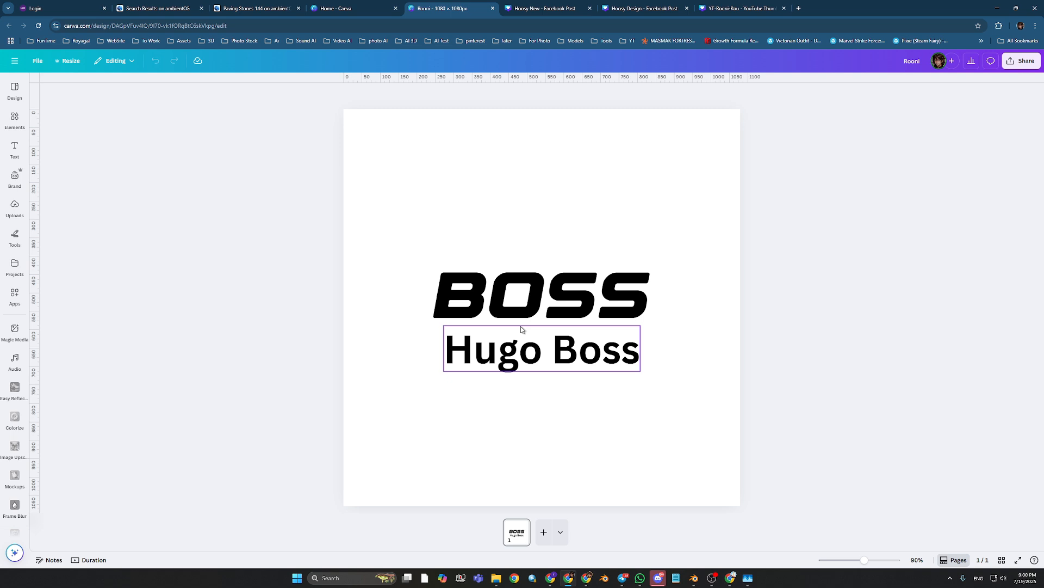
pyautogui.click(531, 291)
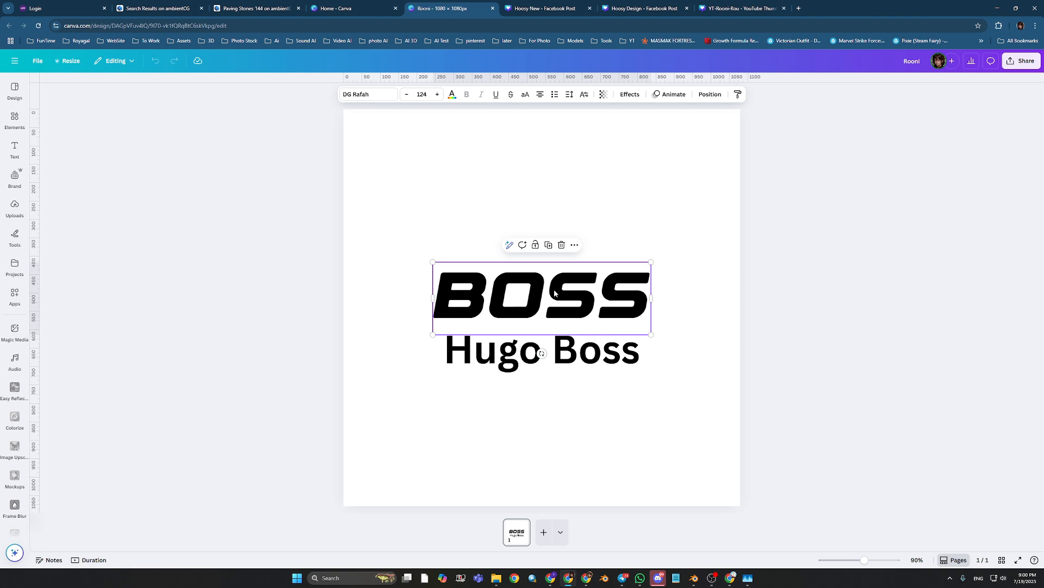
pyautogui.doubleClick(506, 298)
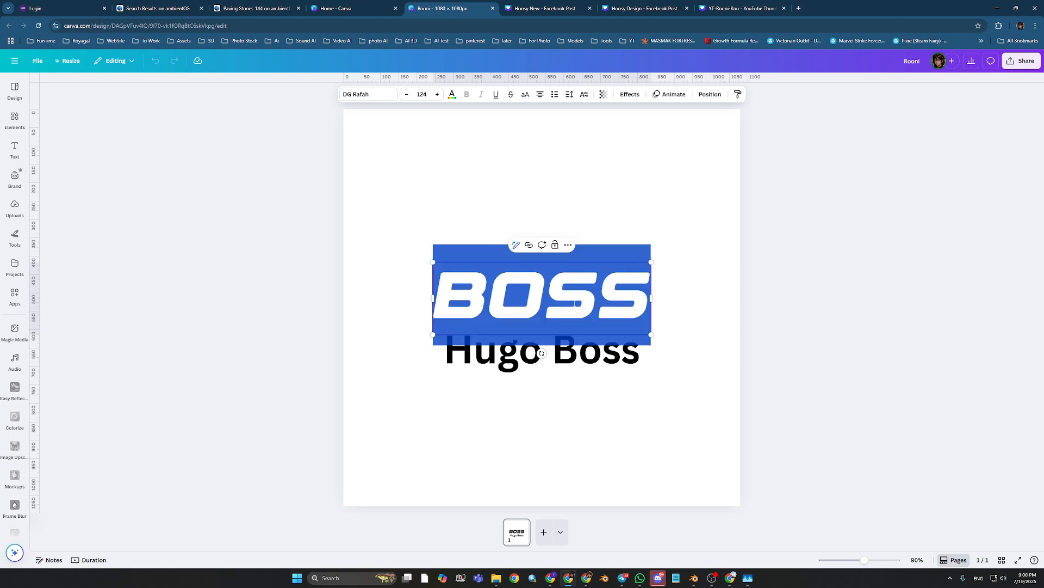
pyautogui.write('ROONI')
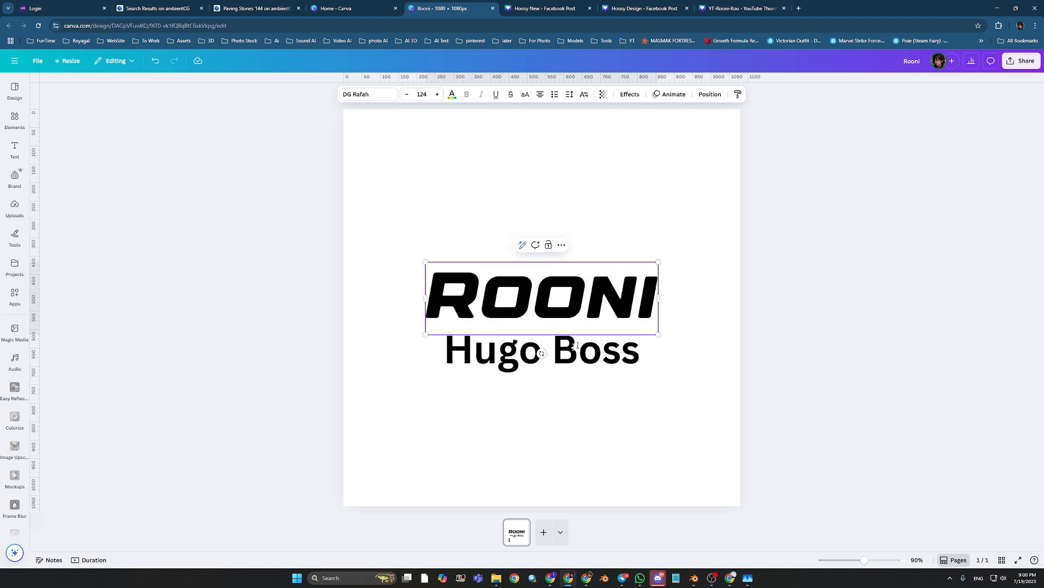
# Replace the subtitle "Hugo Boss" below the headline with "3d workshop".
pyautogui.click(510, 354)
pyautogui.click(503, 354)
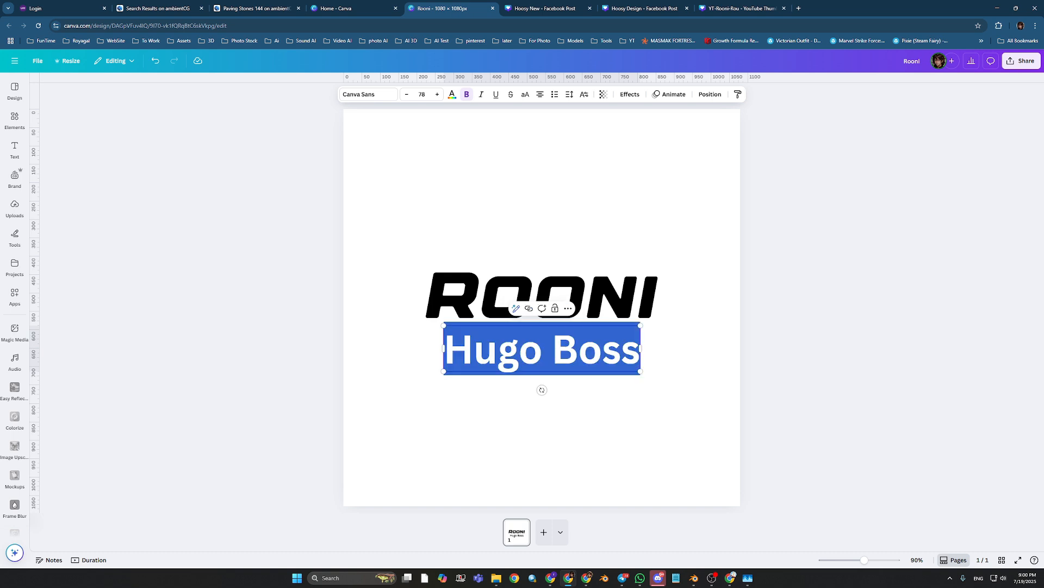
pyautogui.write('3d wo')
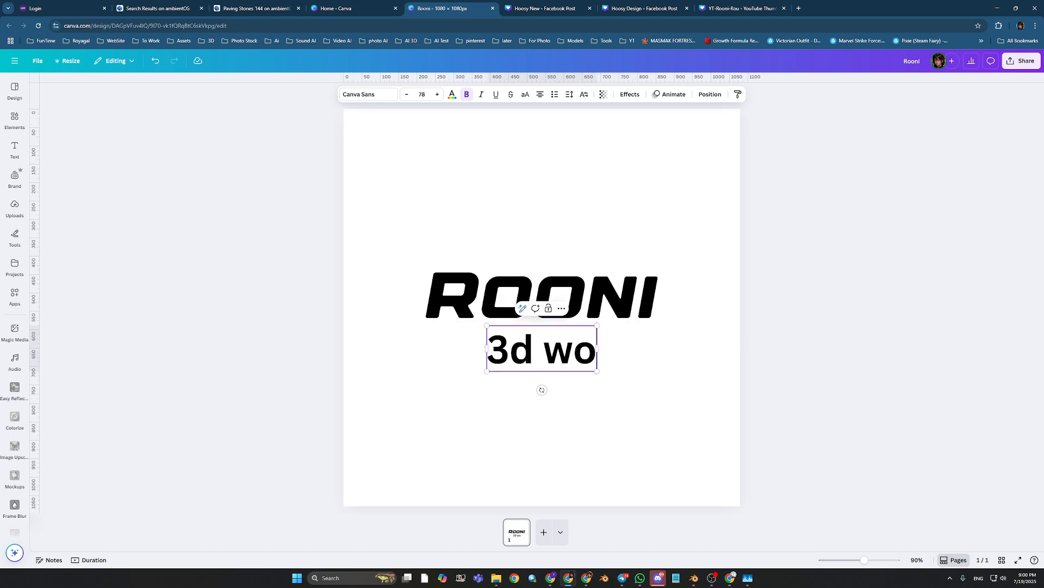
pyautogui.write('rkshop')
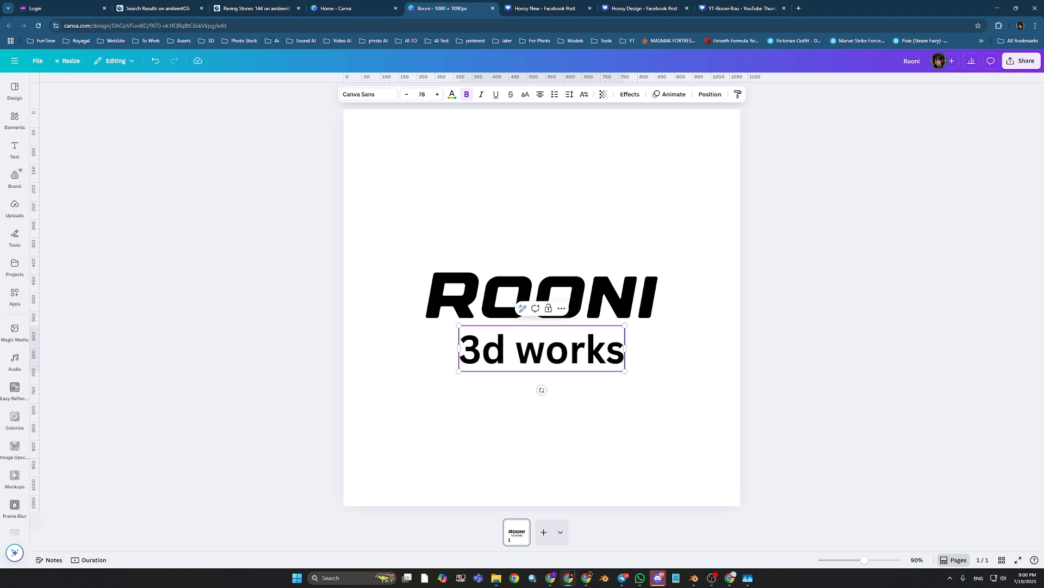
pyautogui.click(677, 333)
pyautogui.click(825, 236)
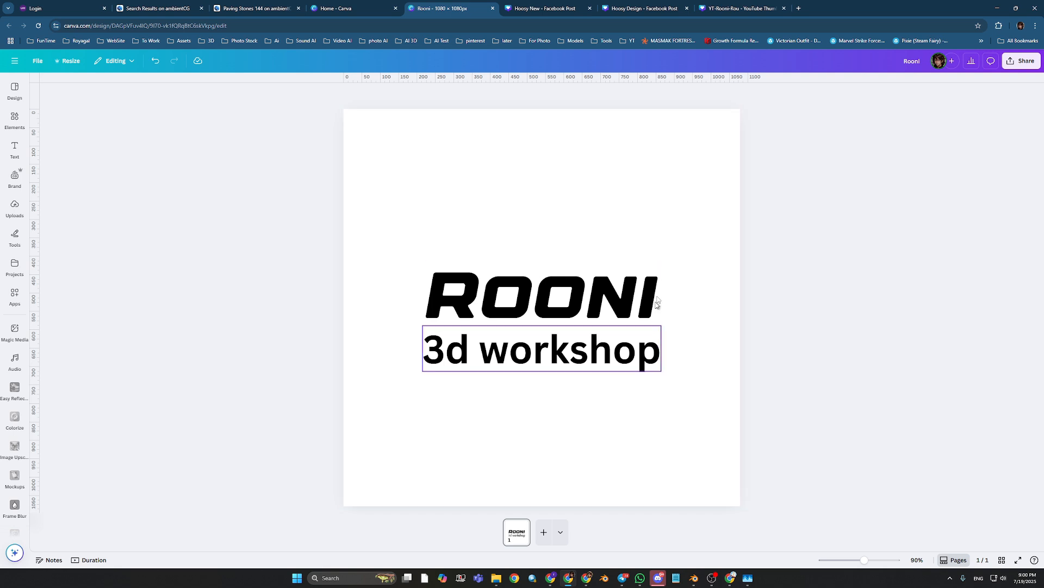
# Download the logo design as a PNG at size 1.
pyautogui.click(1025, 55)
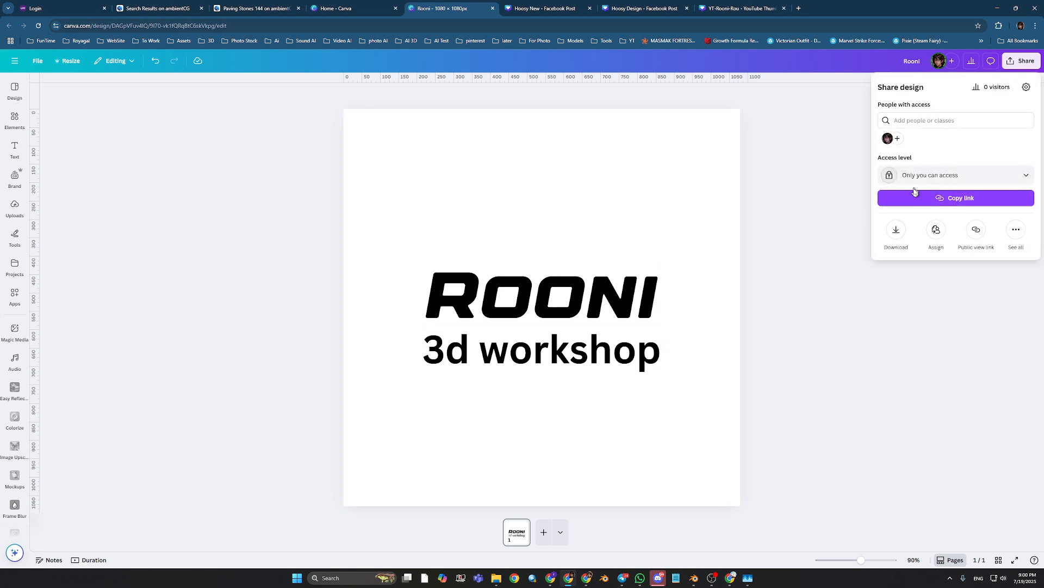
pyautogui.click(899, 229)
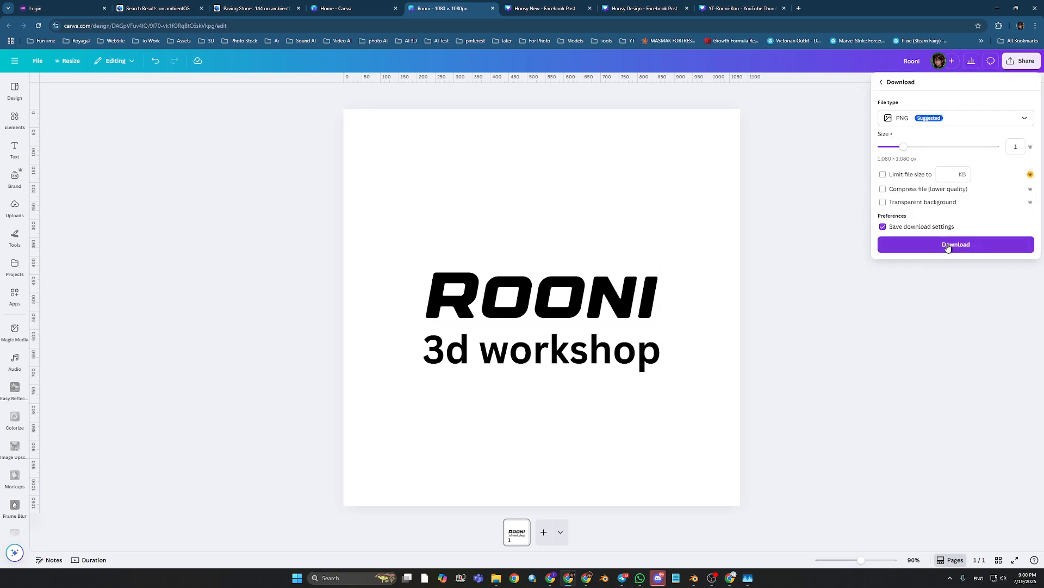
pyautogui.click(947, 246)
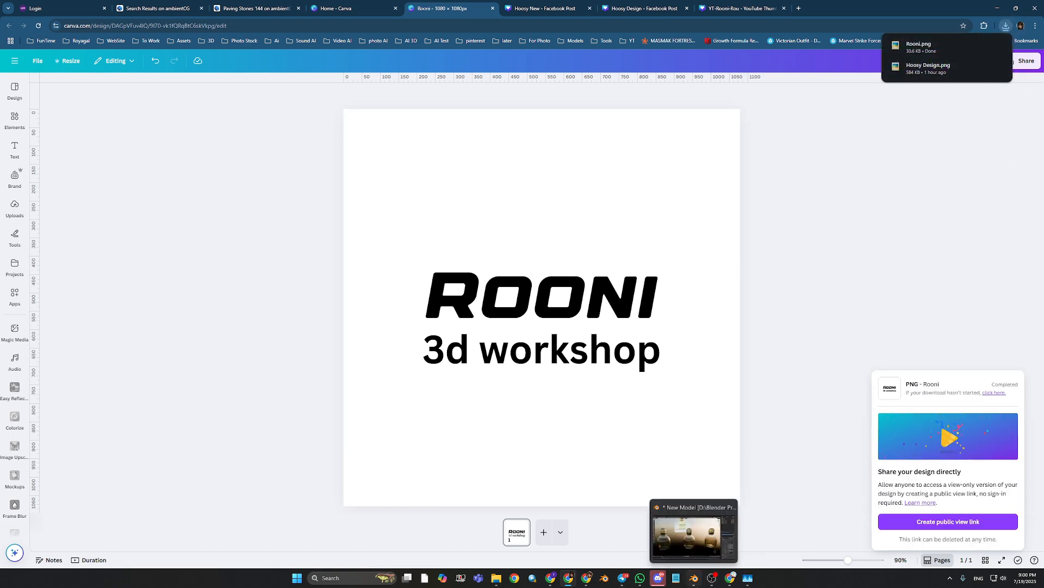
# Switch to Blender, open the Shading workspace and set its 3D viewport to rendered shading.
pyautogui.click(712, 578)
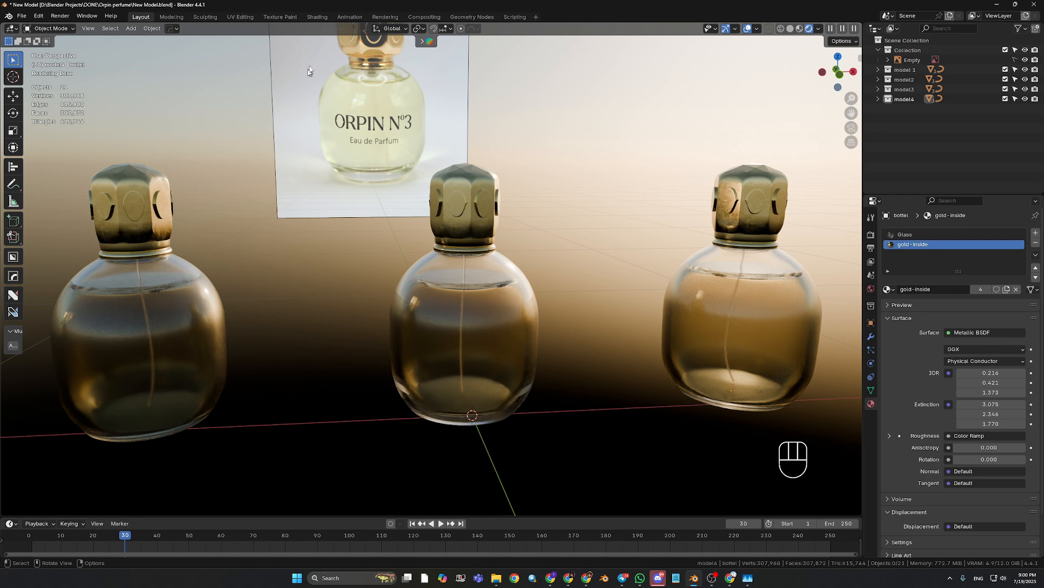
pyautogui.click(317, 17)
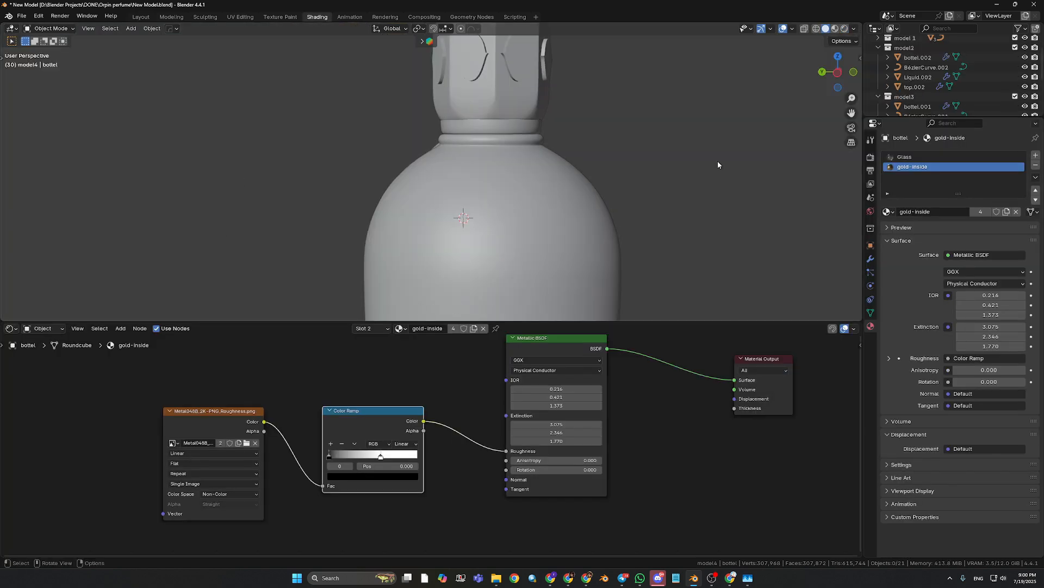
pyautogui.click(847, 29)
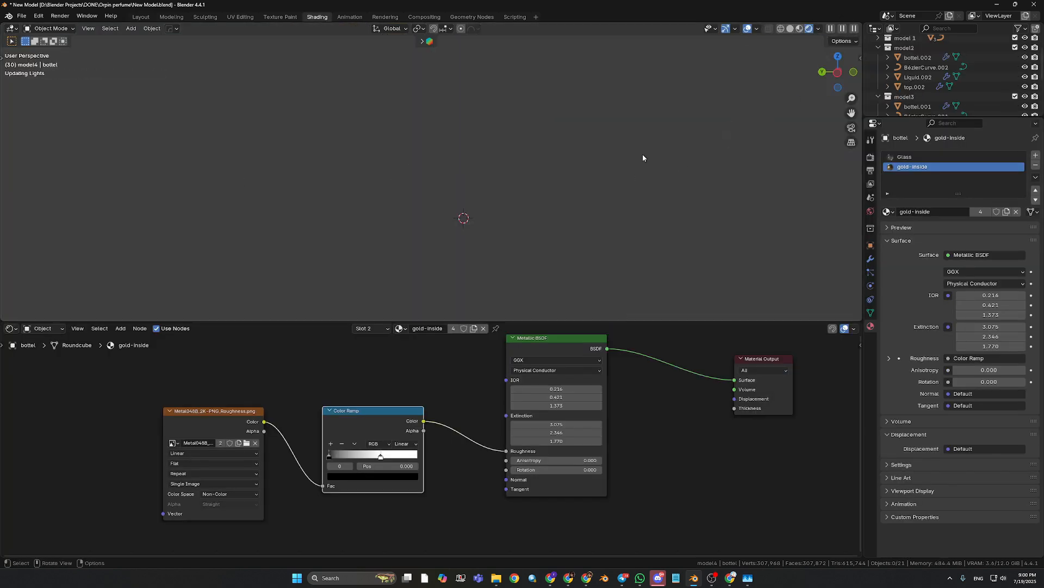
# Enable scene lights and scene world for the rendered viewport shading.
pyautogui.scroll(-3, 627, 189)
pyautogui.moveTo(613, 212)
pyautogui.mouseDown(button='middle')
pyautogui.moveTo(615, 225)
pyautogui.moveTo(636, 225)
pyautogui.moveTo(625, 215)
pyautogui.mouseUp(button='middle')
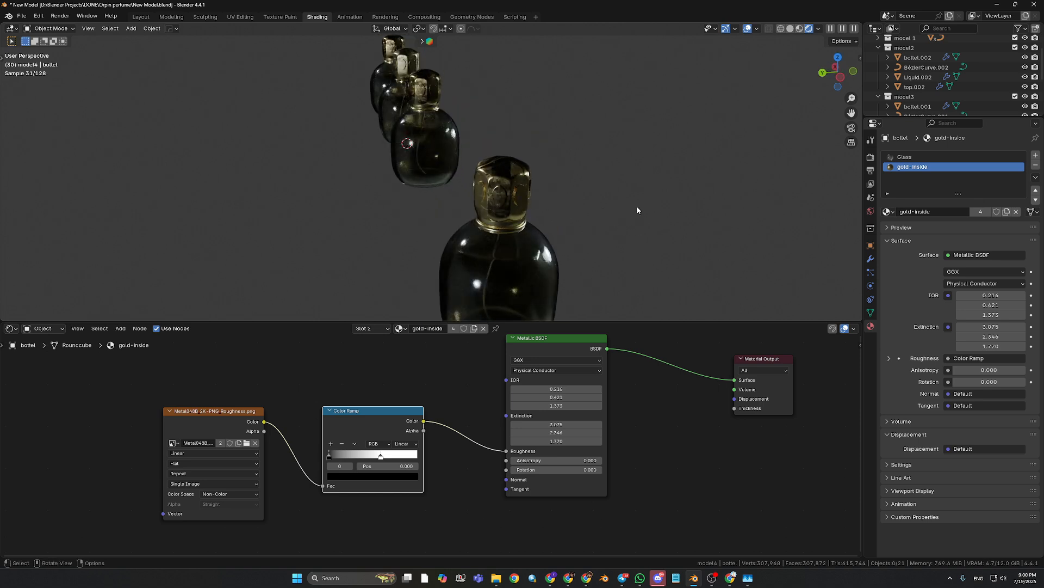
pyautogui.scroll(-2, 637, 207)
pyautogui.moveTo(611, 191); pyautogui.dragTo(667, 209, button='middle')
pyautogui.click(818, 29)
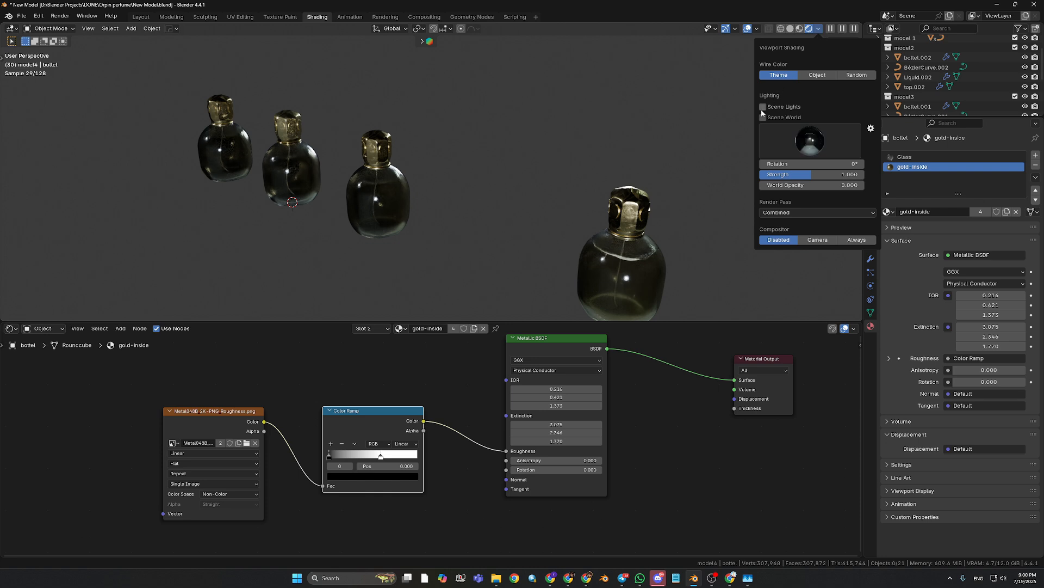
pyautogui.moveTo(763, 106); pyautogui.dragTo(763, 118)
pyautogui.moveTo(641, 216)
pyautogui.mouseDown(button='middle')
pyautogui.moveTo(652, 194)
pyautogui.moveTo(653, 216)
pyautogui.moveTo(605, 207)
pyautogui.mouseUp(button='middle')
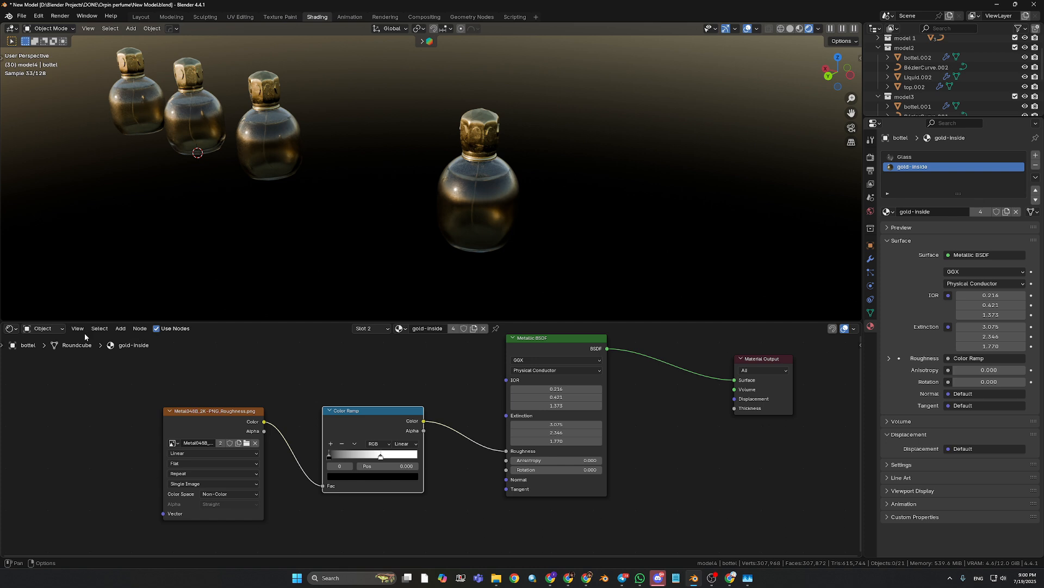
# Select the bottle body standing apart from the other three and assign the Glass material to its second slot.
pyautogui.click(465, 174)
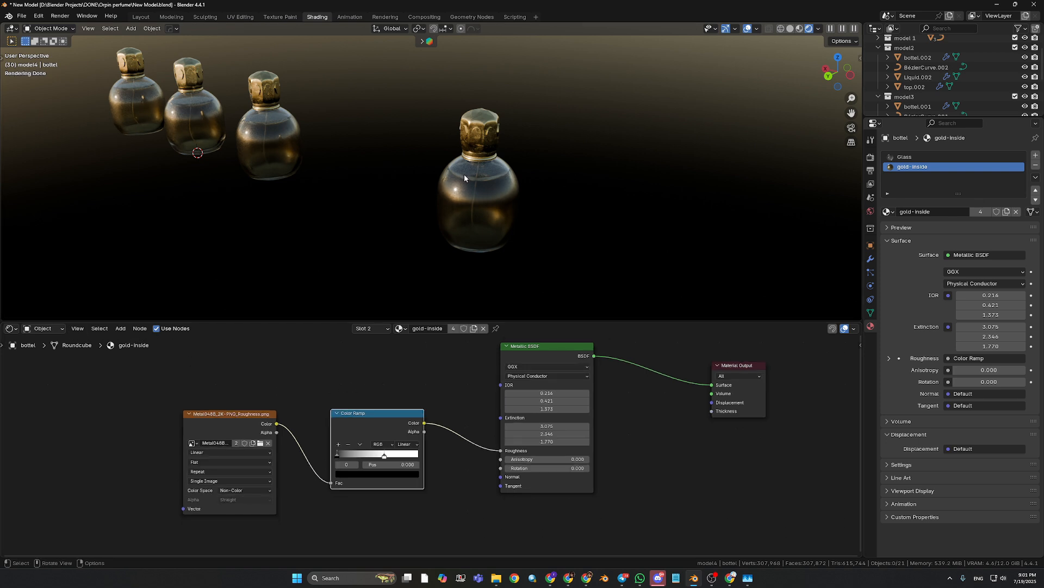
pyautogui.moveTo(464, 174); pyautogui.dragTo(510, 190, button='middle')
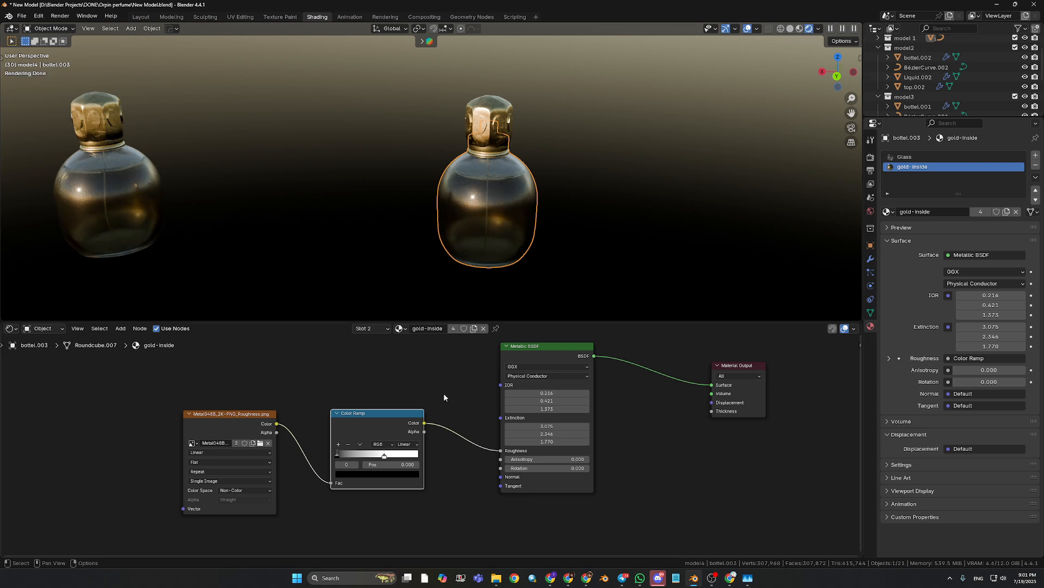
pyautogui.moveTo(445, 387); pyautogui.dragTo(393, 420, button='middle')
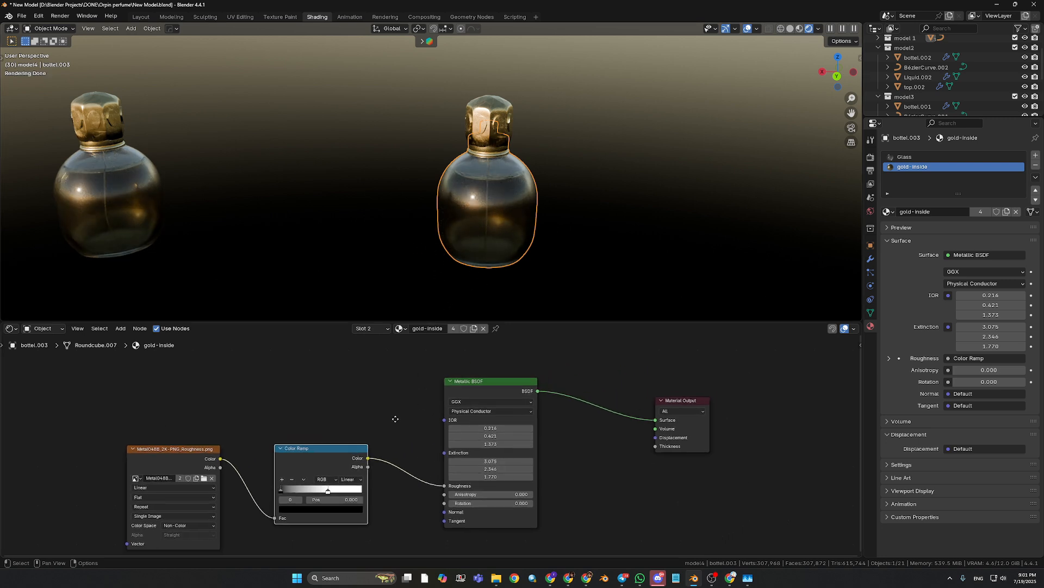
pyautogui.click(400, 328)
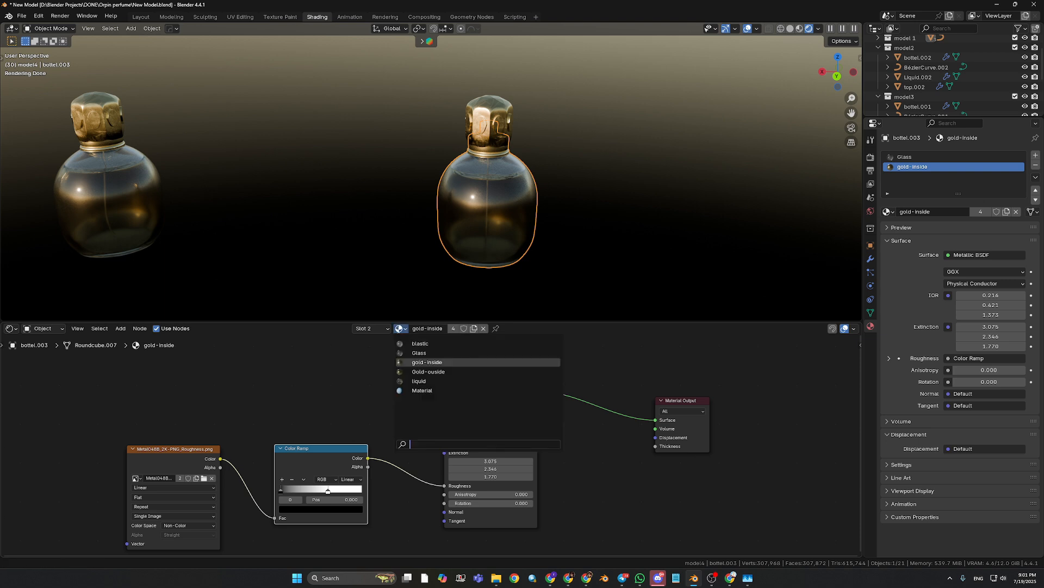
pyautogui.click(415, 352)
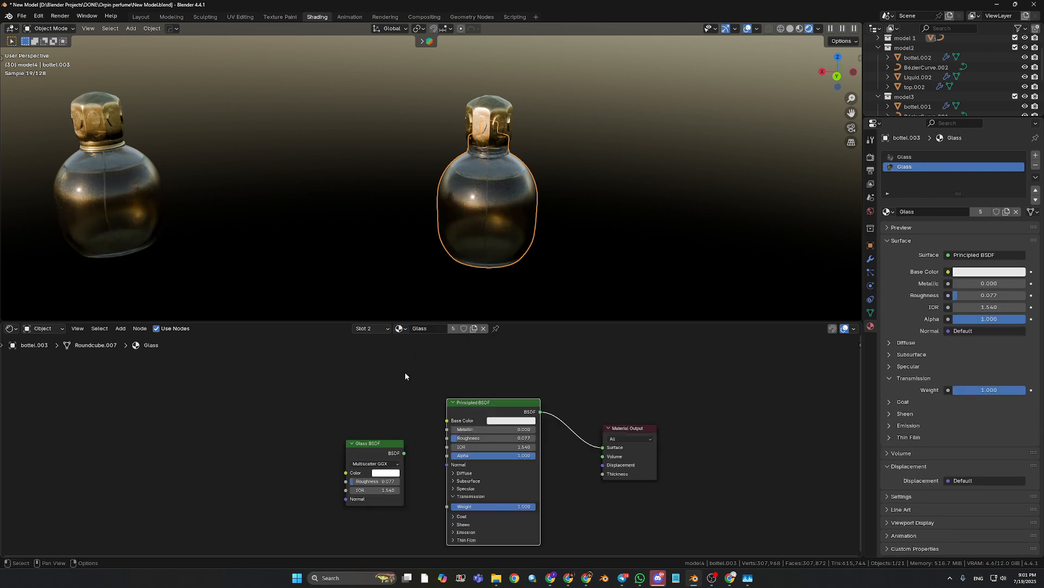
# Delete the unconnected Glass BSDF node from the Glass material.
pyautogui.click(368, 444)
pyautogui.press('x')
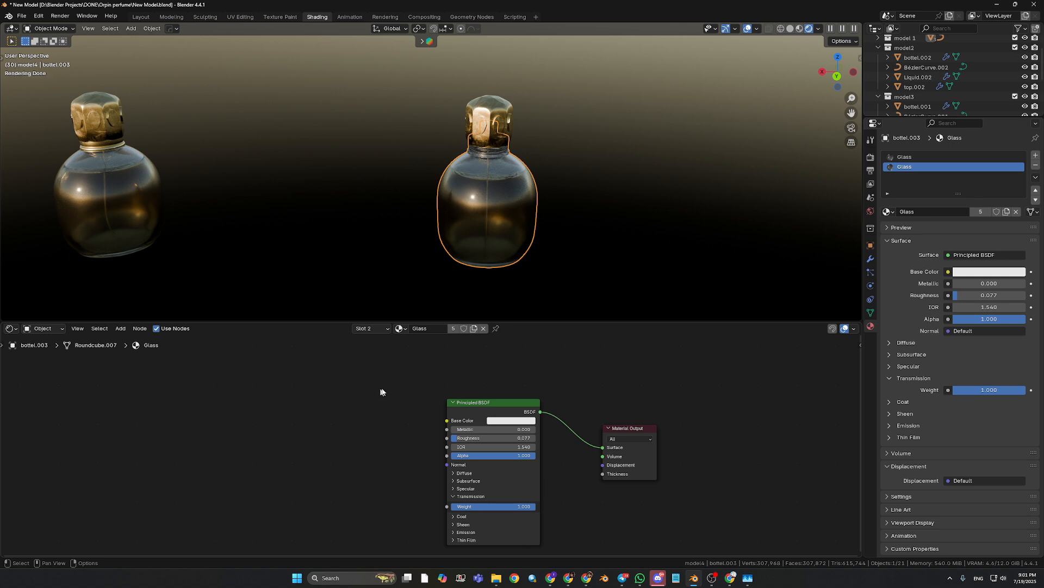
pyautogui.moveTo(441, 384); pyautogui.dragTo(458, 385, button='middle')
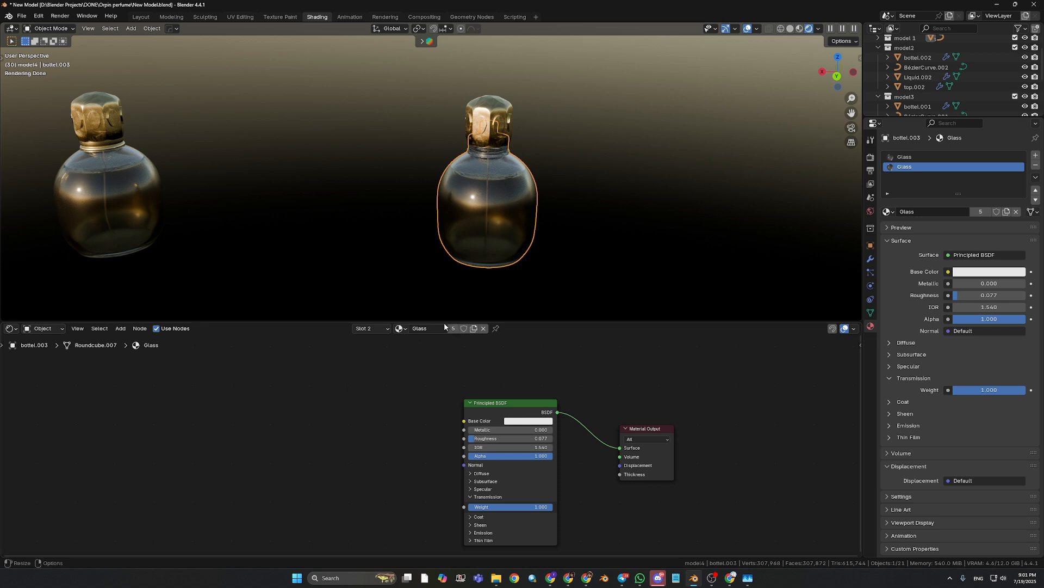
# Examine the materials assigned to each of the four bottles by selecting their bodies in turn.
pyautogui.click(125, 203)
pyautogui.scroll(-2, 206, 242)
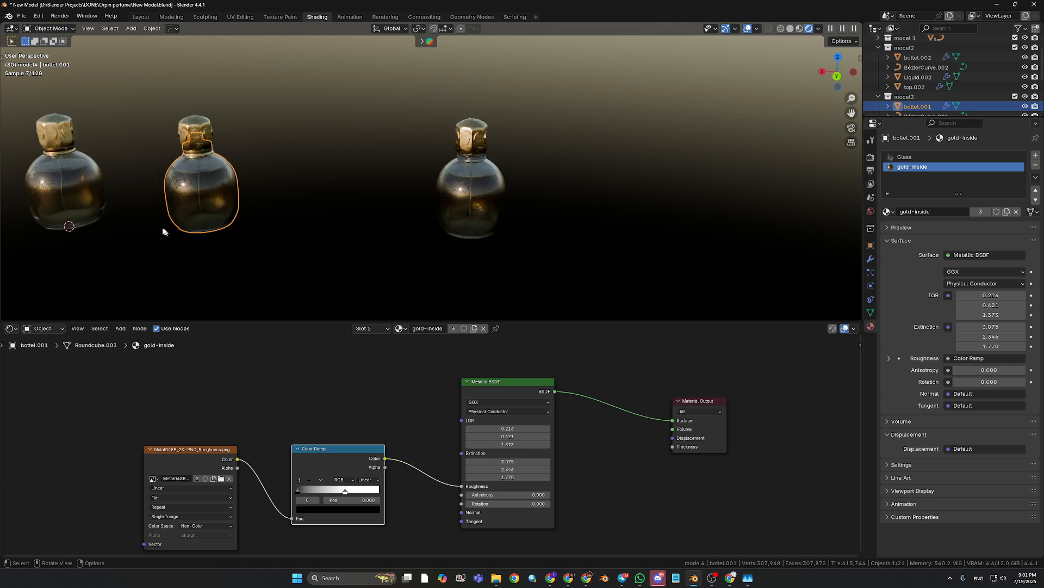
pyautogui.click(93, 210)
pyautogui.keyDown('shift'); pyautogui.moveTo(125, 215); pyautogui.dragTo(369, 220, button='middle'); pyautogui.keyUp('shift')
pyautogui.click(166, 193)
pyautogui.scroll(-2, 317, 247)
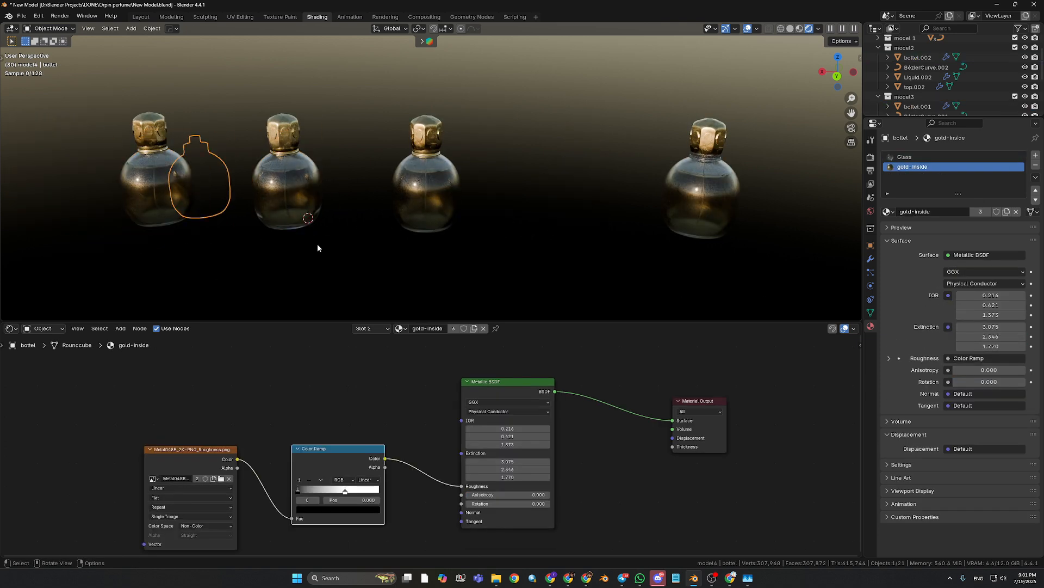
pyautogui.keyDown('shift'); pyautogui.moveTo(286, 247); pyautogui.dragTo(327, 248, button='middle'); pyautogui.keyUp('shift')
pyautogui.keyDown('shift'); pyautogui.moveTo(494, 248); pyautogui.dragTo(414, 244, button='middle'); pyautogui.keyUp('shift')
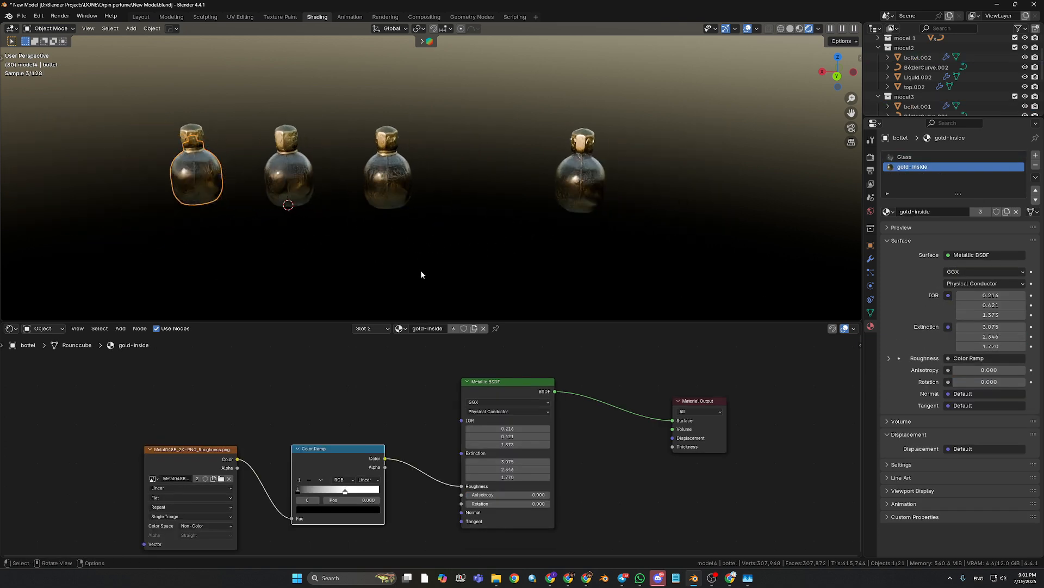
pyautogui.click(294, 202)
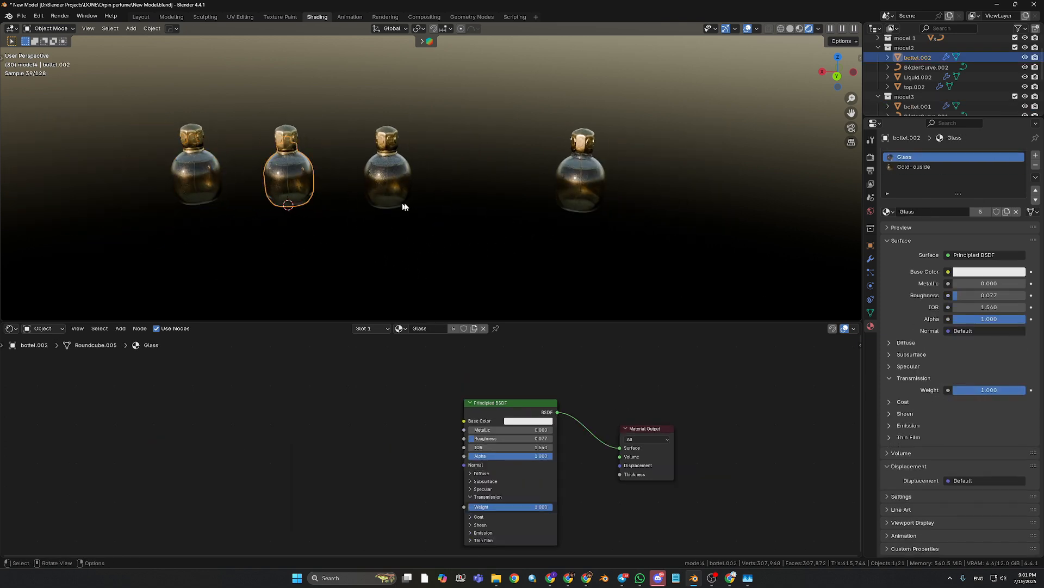
pyautogui.click(208, 178)
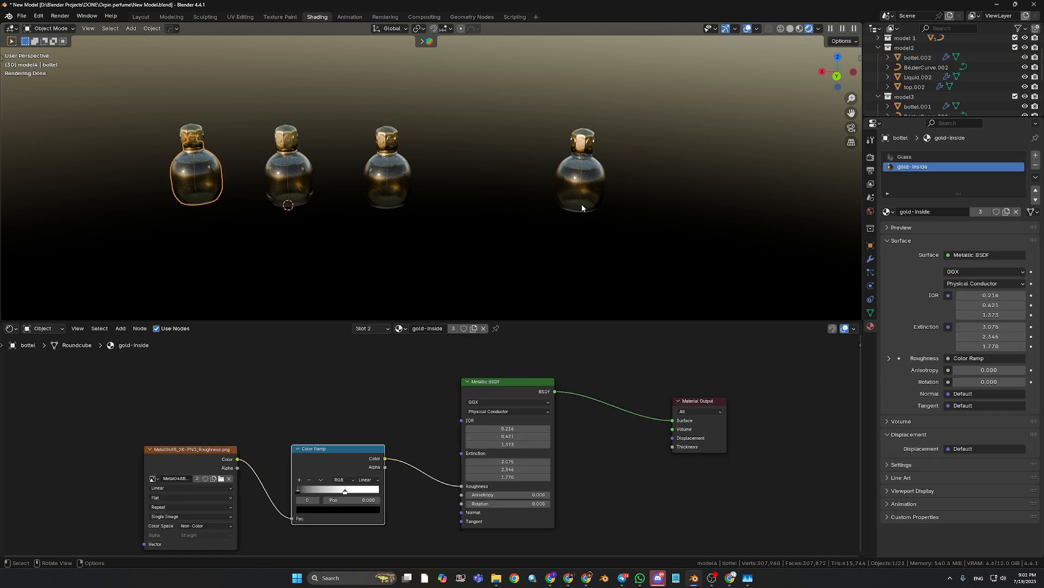
pyautogui.click(596, 182)
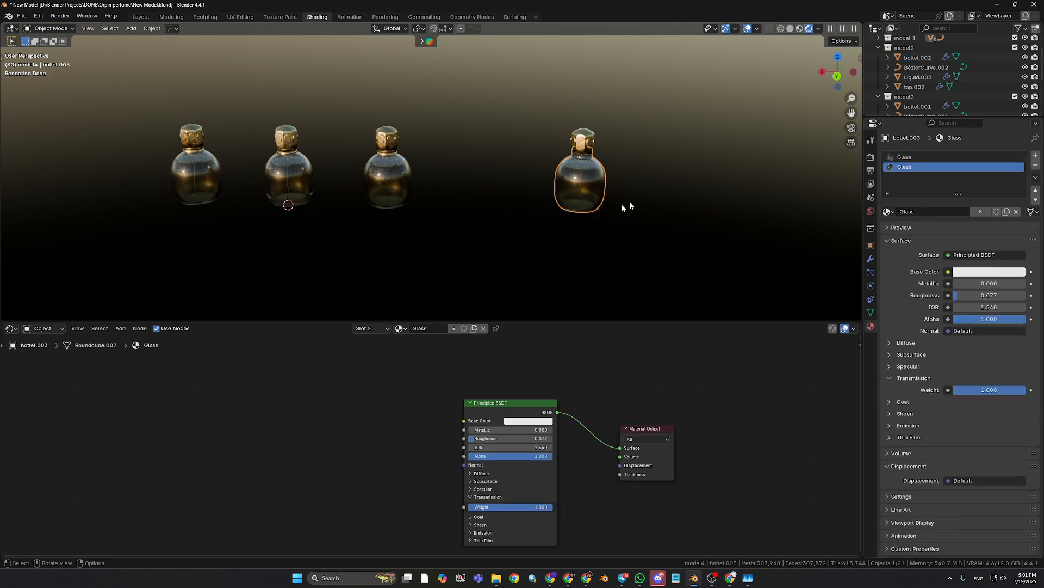
# Assign the gold-inside material to the second slot of the bottle standing apart.
pyautogui.scroll(3, 932, 81)
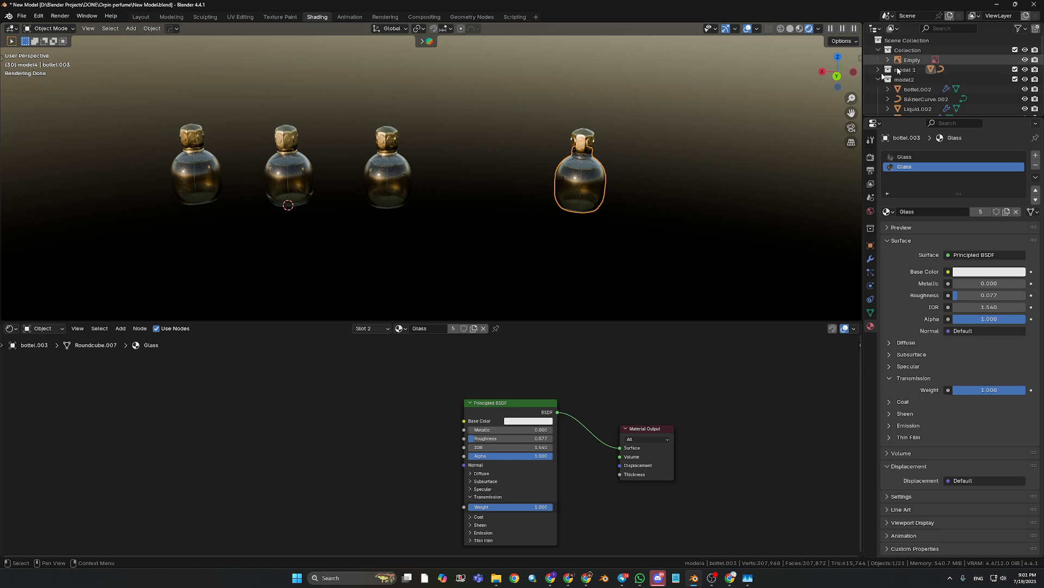
pyautogui.scroll(3, 532, 229)
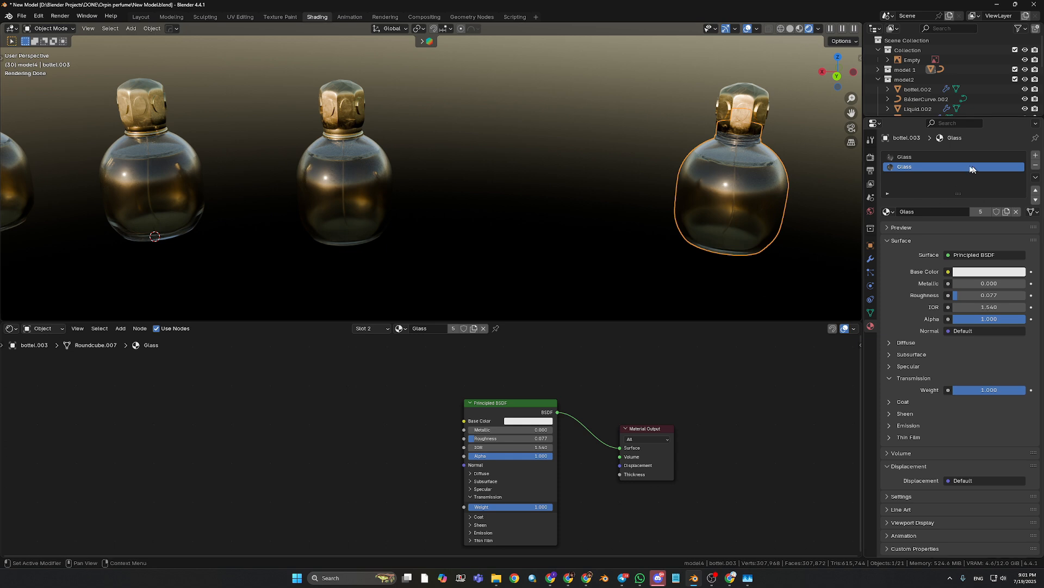
pyautogui.click(893, 212)
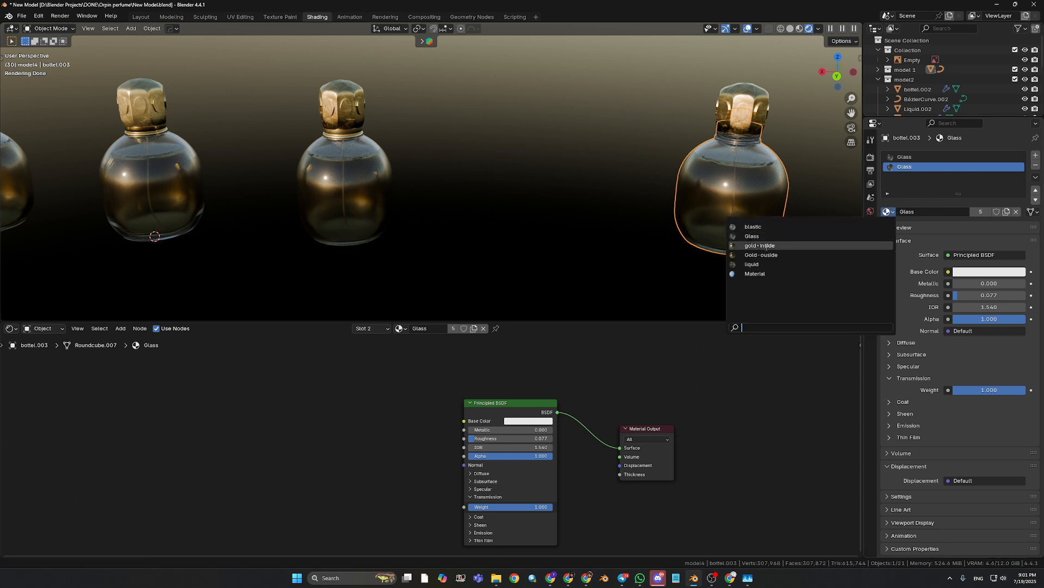
pyautogui.click(766, 246)
pyautogui.keyDown('shift'); pyautogui.moveTo(786, 207); pyautogui.dragTo(660, 205, button='middle'); pyautogui.keyUp('shift')
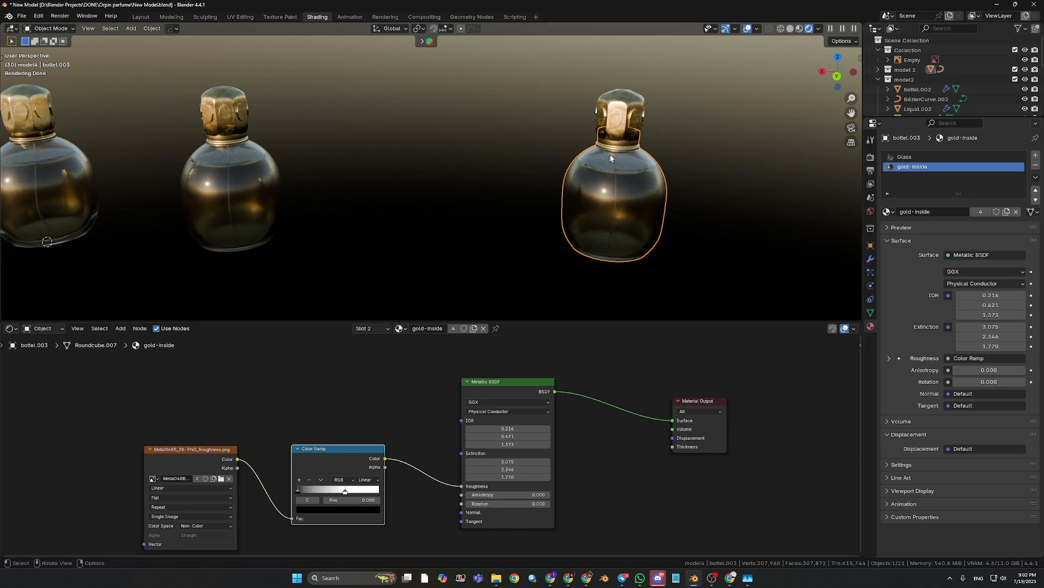
# Check the cap's material on the bottle standing apart, and select the Glass material slot of its body.
pyautogui.click(622, 123)
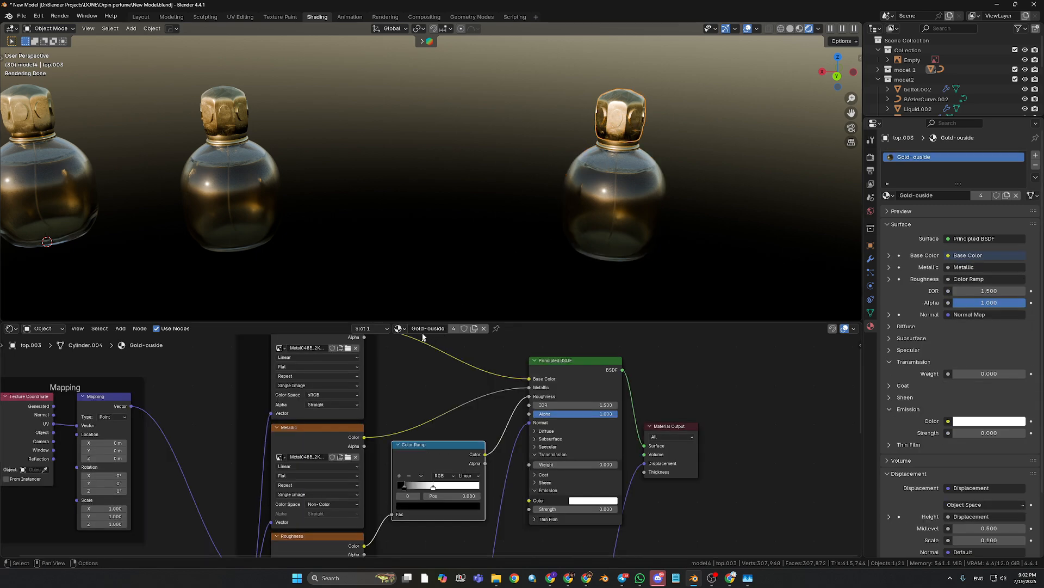
pyautogui.click(612, 197)
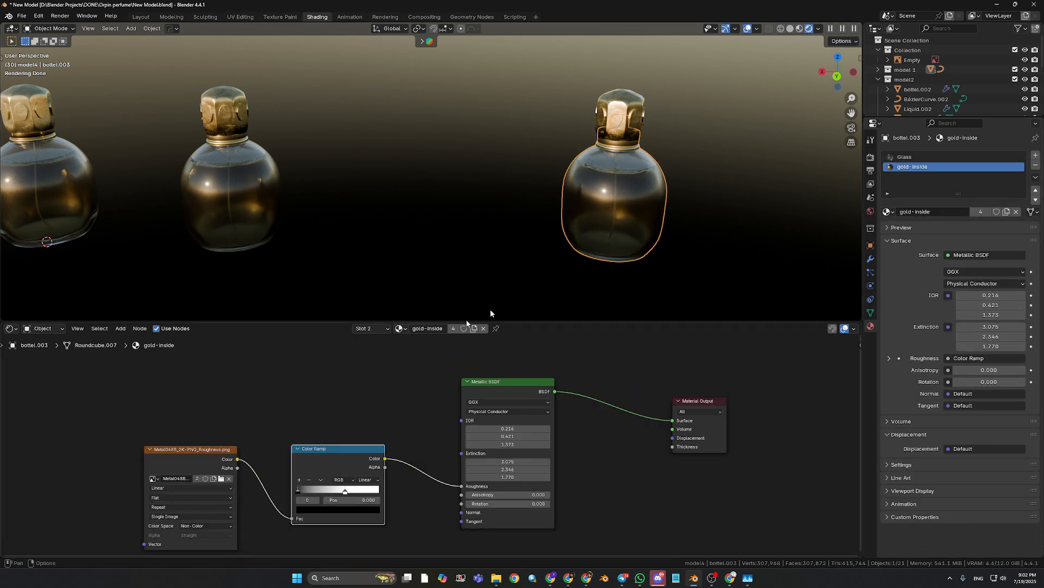
pyautogui.click(919, 158)
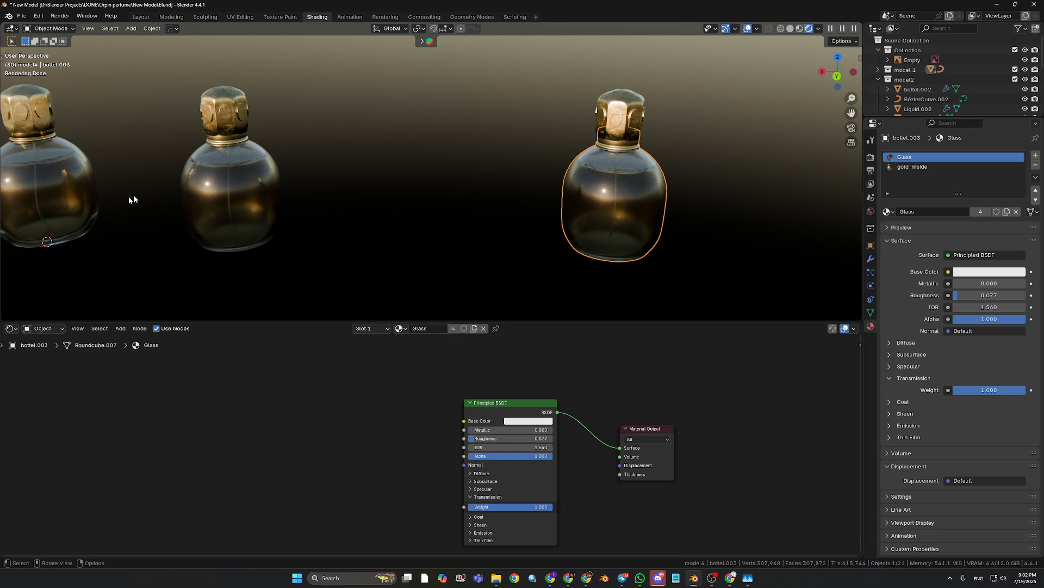
# Try a saturated blue base color on the shared Glass material and compare the effect across the bottles.
pyautogui.scroll(-2, 436, 239)
pyautogui.scroll(2, 461, 240)
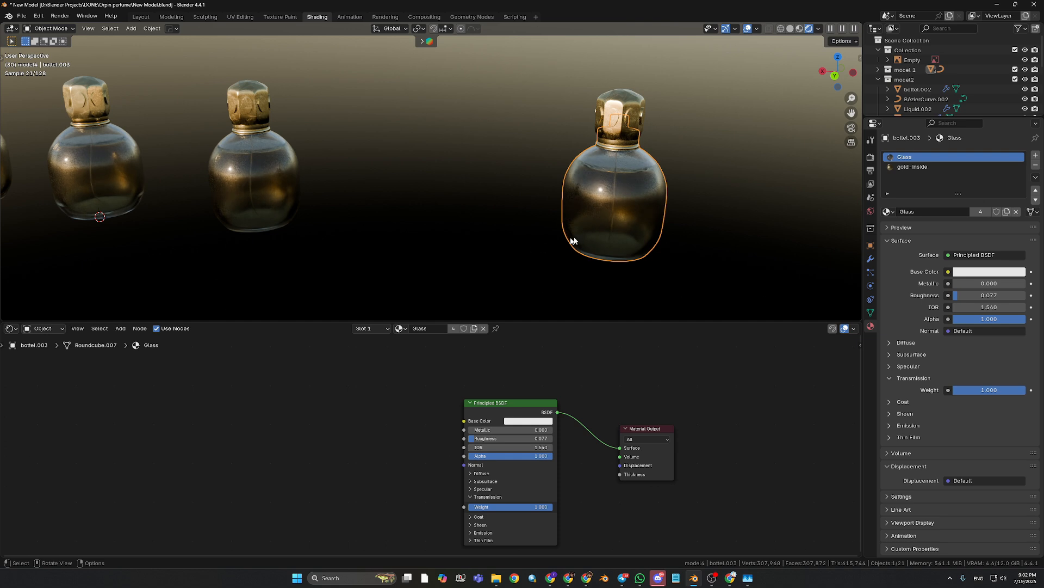
pyautogui.moveTo(572, 236)
pyautogui.mouseDown(button='middle')
pyautogui.moveTo(550, 234)
pyautogui.moveTo(569, 223)
pyautogui.mouseUp(button='middle')
pyautogui.scroll(2, 577, 206)
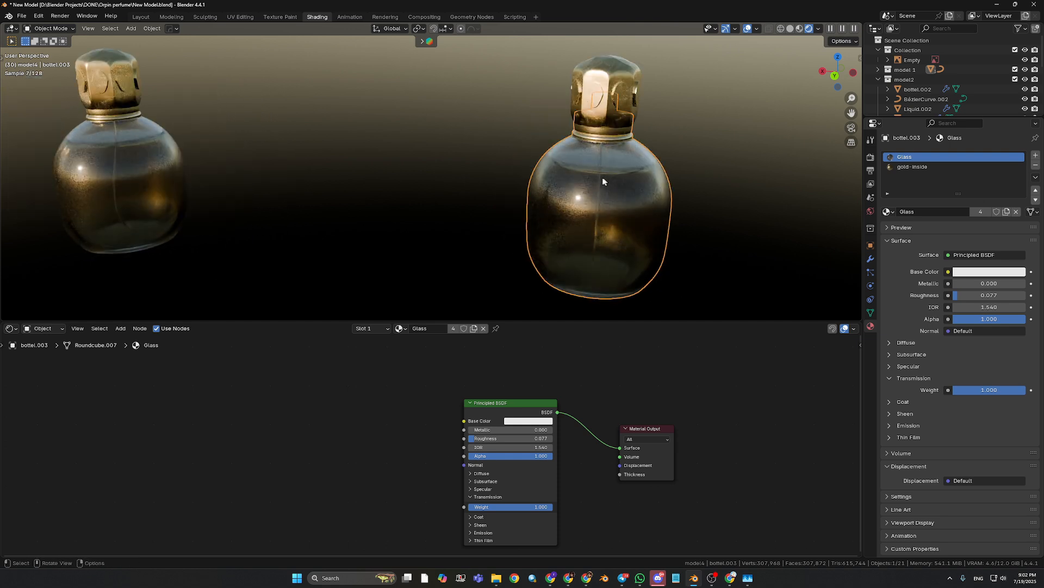
pyautogui.click(506, 420)
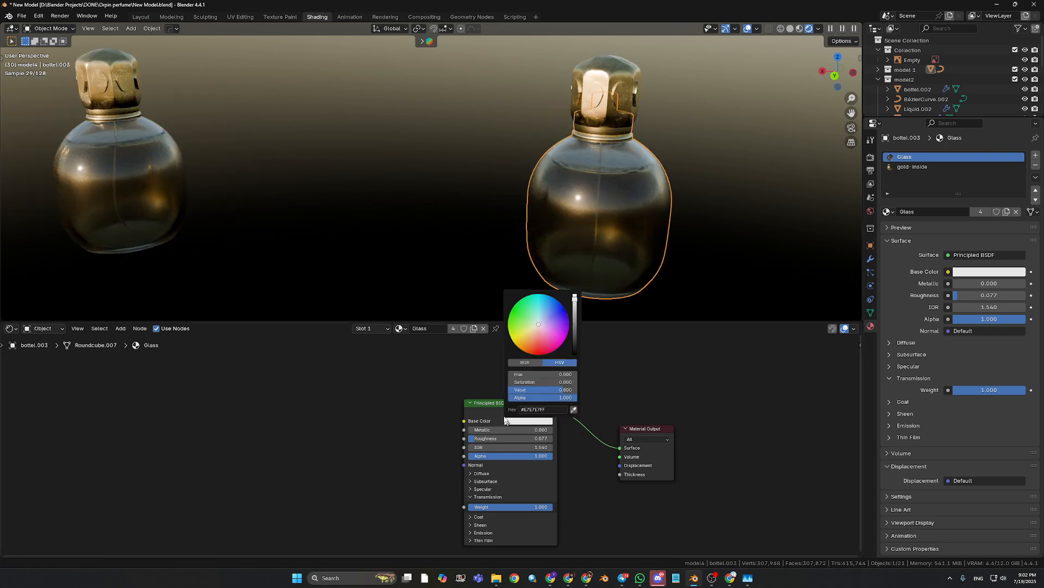
pyautogui.click(560, 322)
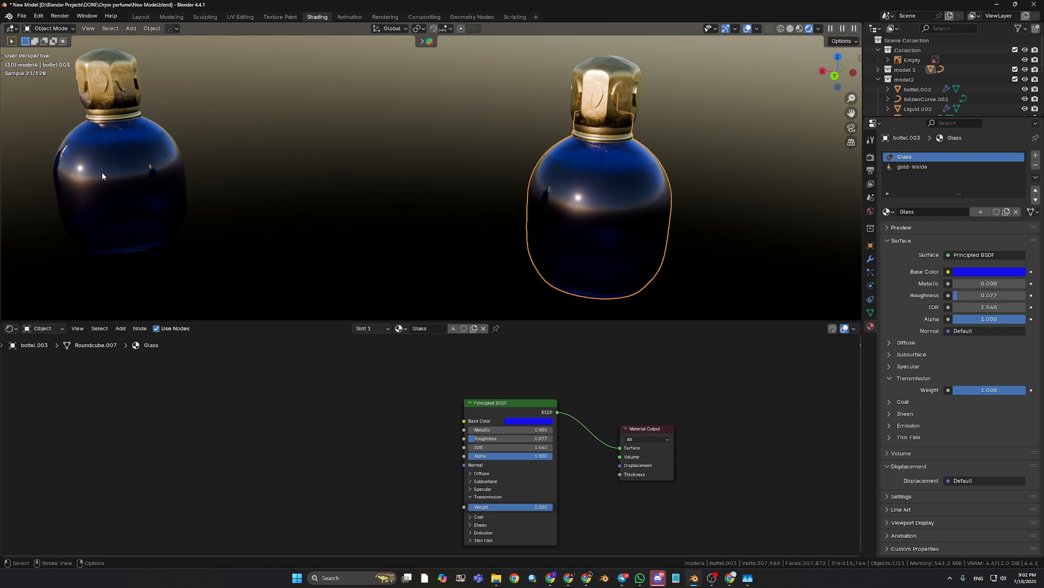
pyautogui.moveTo(119, 178); pyautogui.dragTo(274, 211, button='middle')
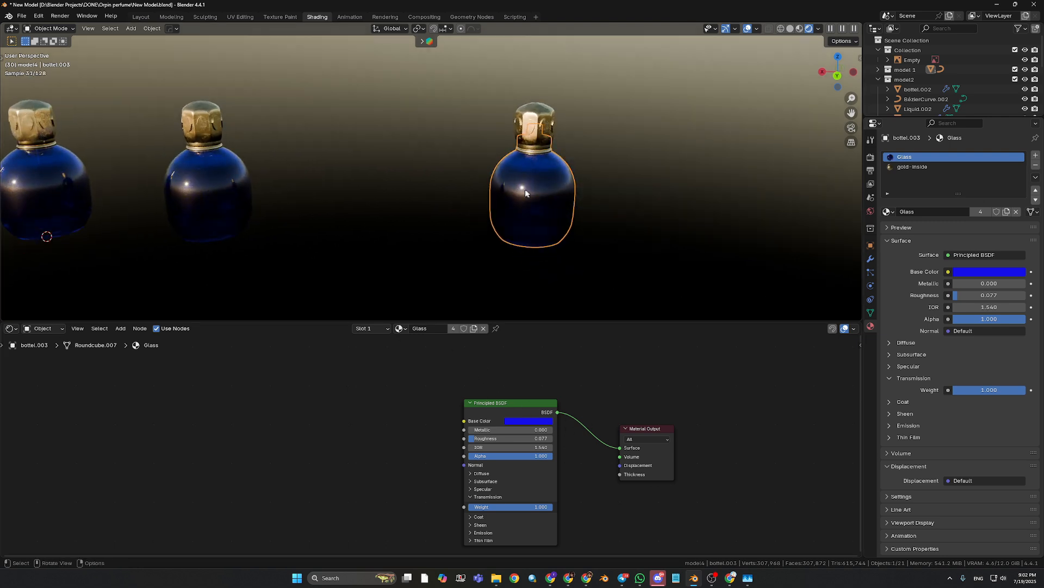
# Set the Glass material's base color to a pale, nearly white cream.
pyautogui.click(523, 420)
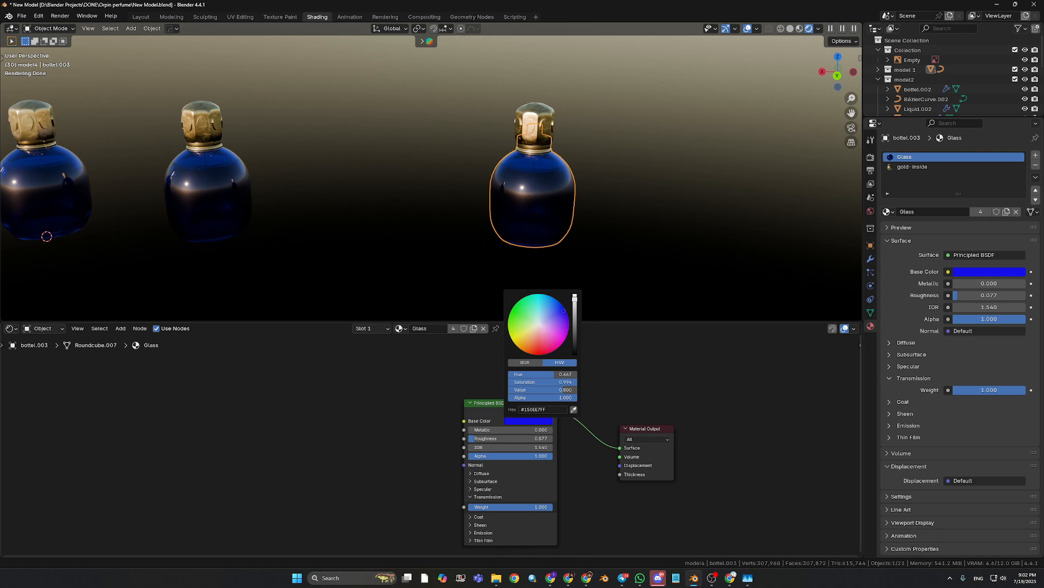
pyautogui.click(538, 324)
pyautogui.moveTo(538, 323); pyautogui.dragTo(537, 326)
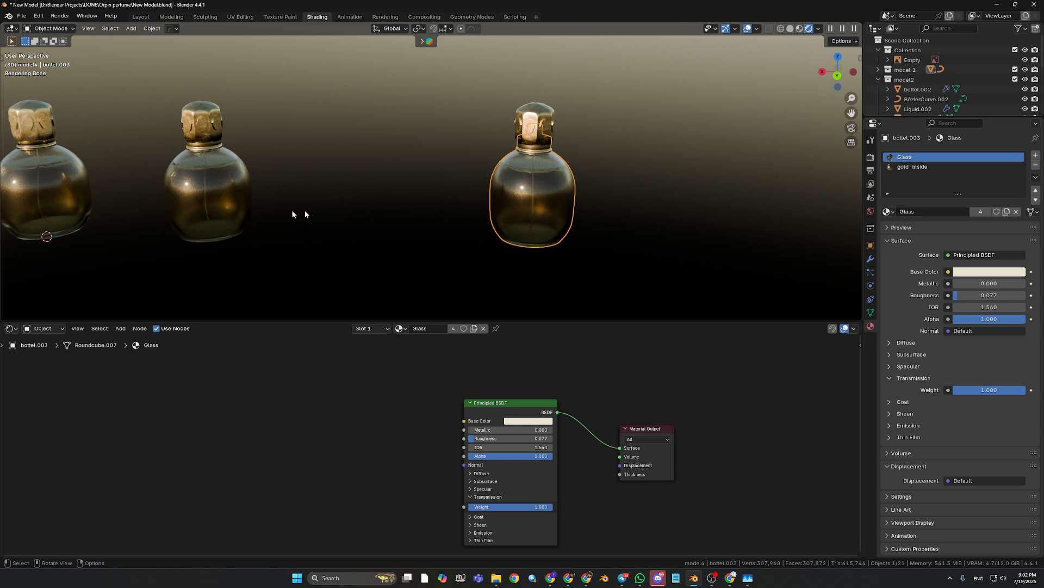
# Make the Glass material a single-user copy on the bottle standing apart and compare it with the neighbouring bottle's materials.
pyautogui.click(454, 330)
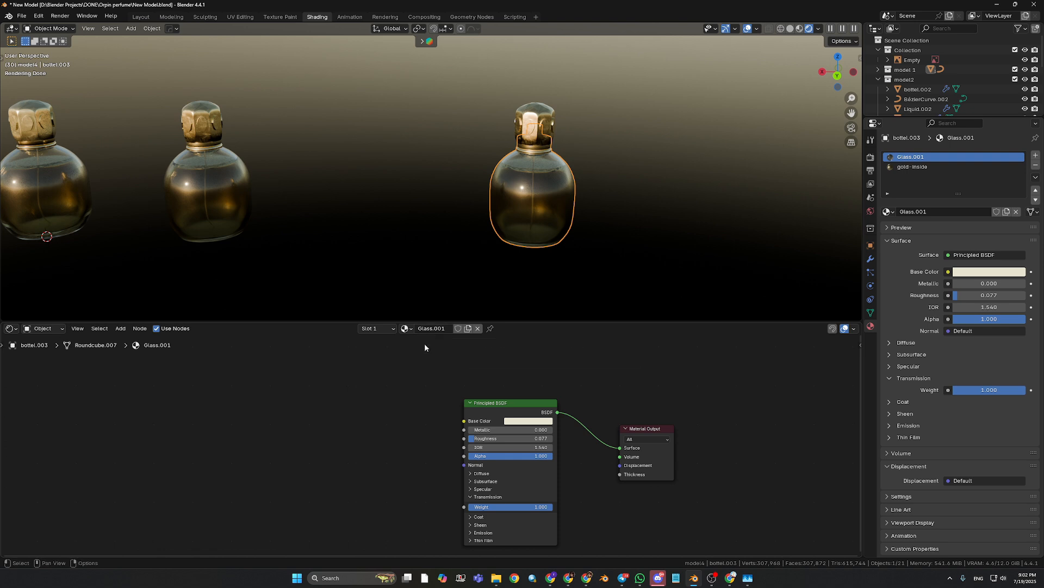
pyautogui.click(224, 211)
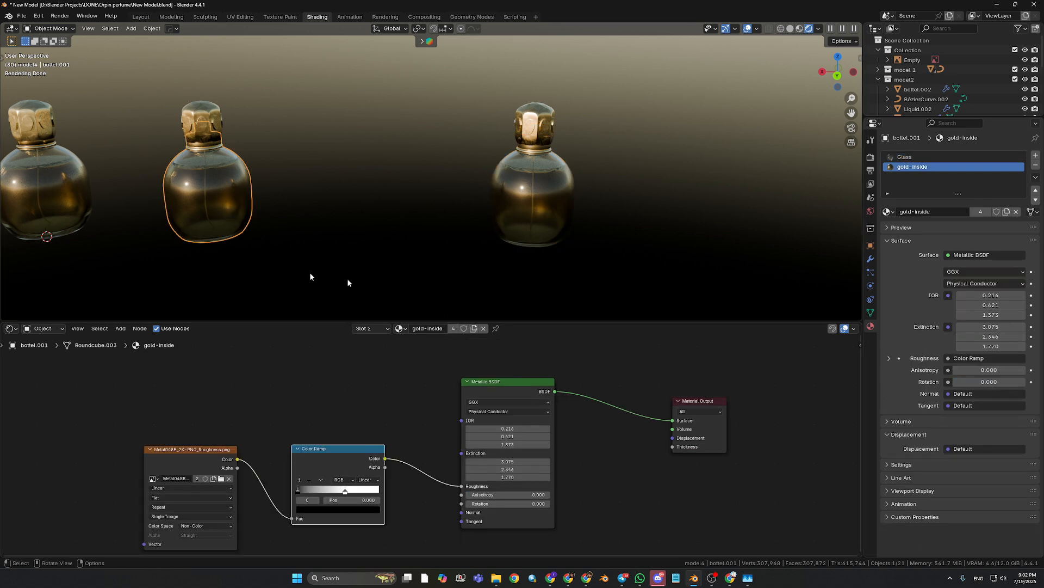
pyautogui.click(498, 210)
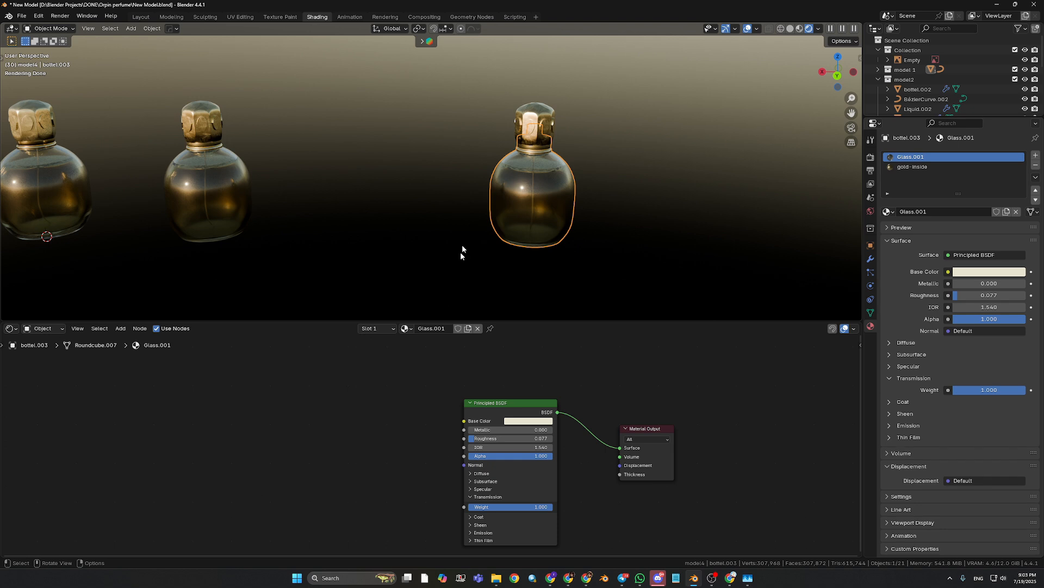
# Examine the materials assigned to the caps of the bottle standing apart and its neighbours.
pyautogui.click(527, 131)
pyautogui.click(204, 126)
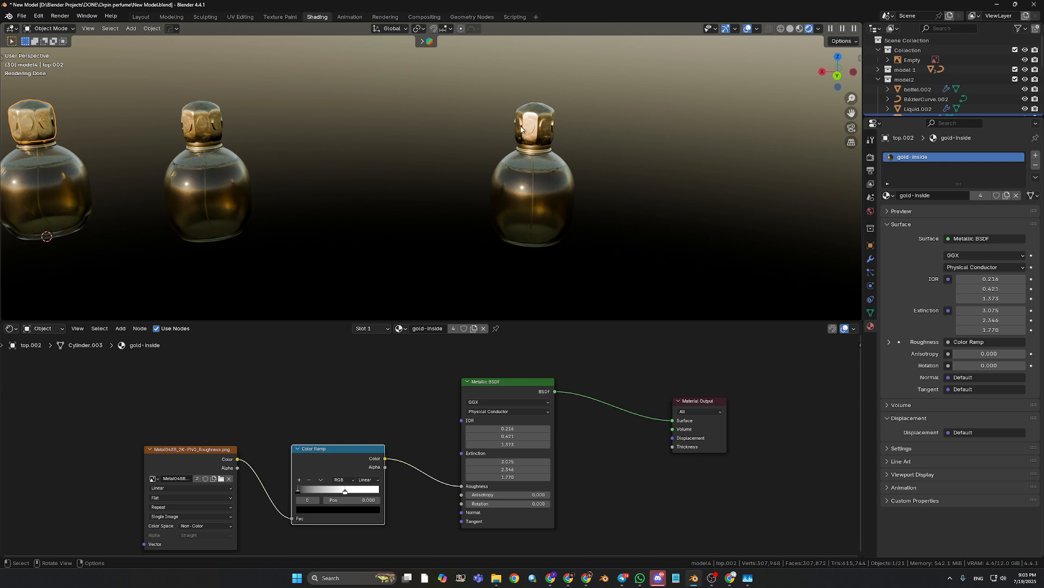
pyautogui.click(509, 125)
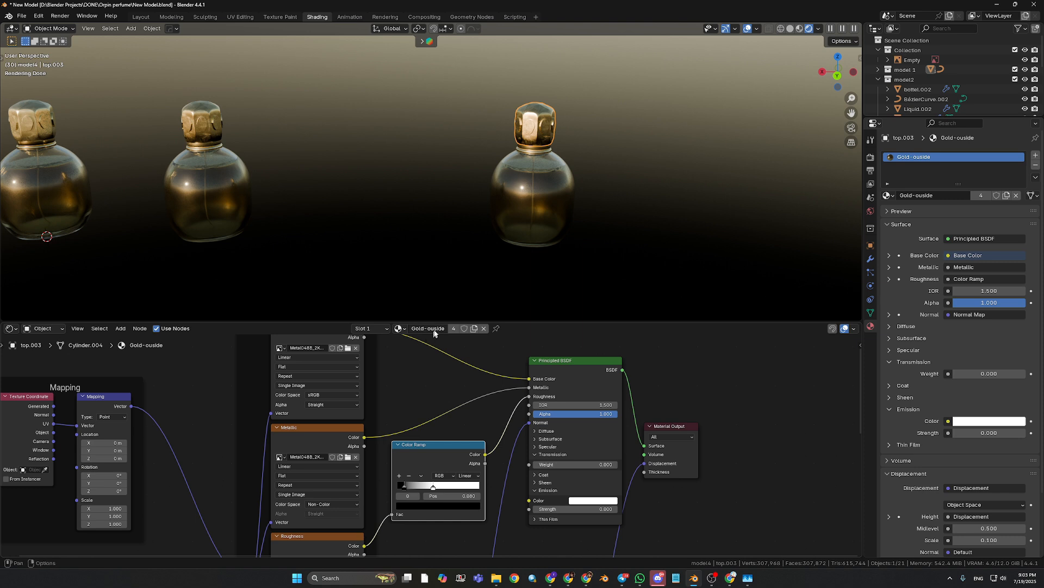
# Select the body of the bottle standing apart and move its Principled BSDF and Material Output nodes closer together.
pyautogui.click(513, 238)
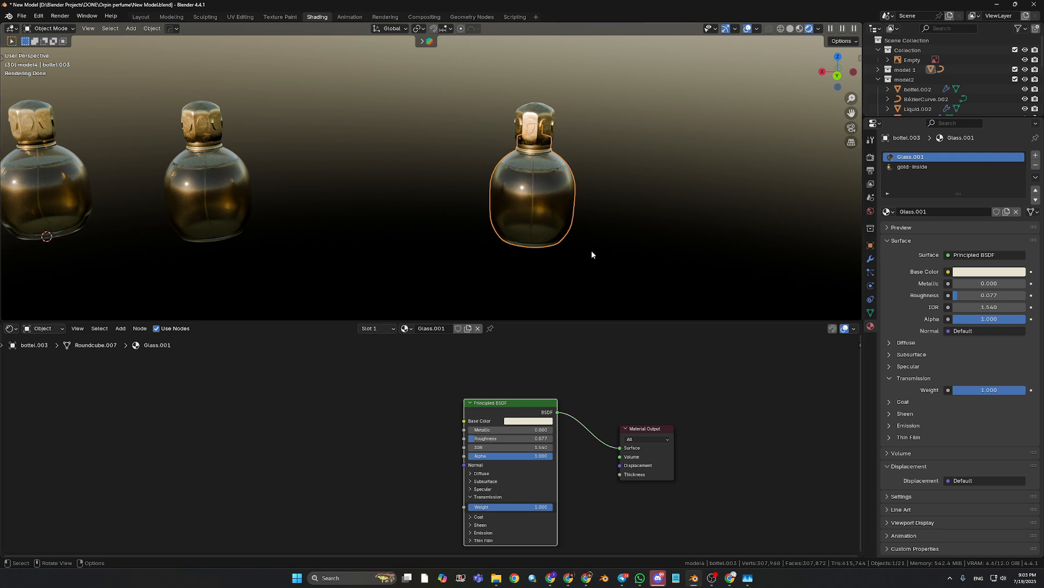
pyautogui.moveTo(592, 251); pyautogui.dragTo(585, 222, button='middle')
pyautogui.scroll(3, 608, 232)
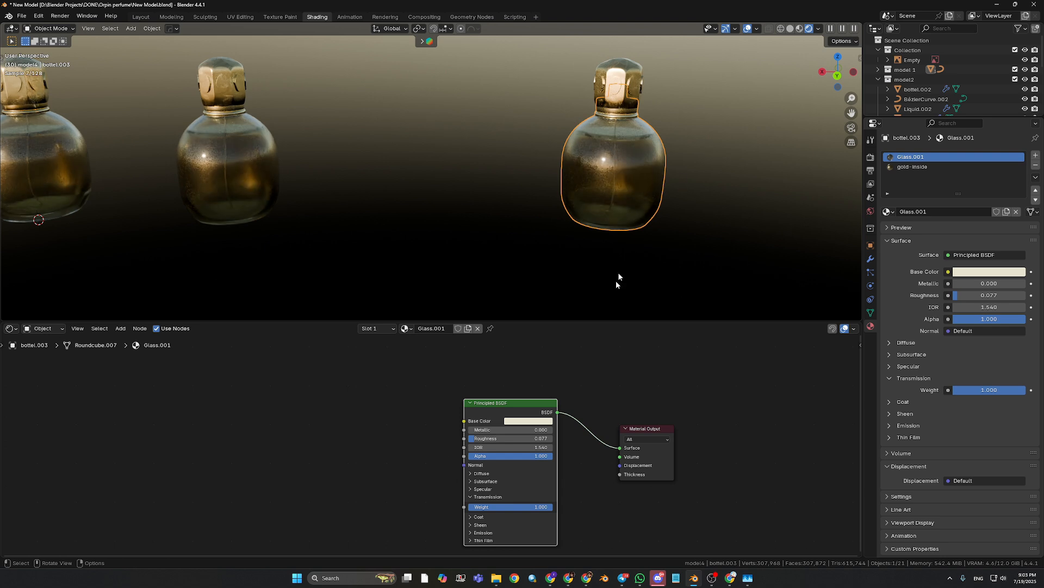
pyautogui.moveTo(519, 413)
pyautogui.mouseDown()
pyautogui.moveTo(490, 396)
pyautogui.moveTo(525, 395)
pyautogui.mouseUp()
pyautogui.moveTo(652, 431); pyautogui.dragTo(653, 388)
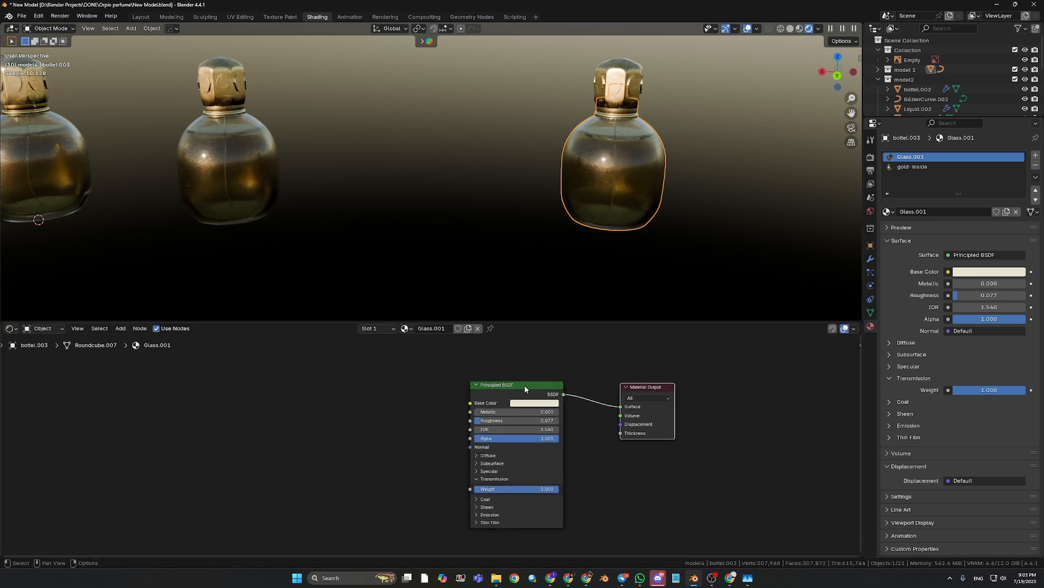
pyautogui.moveTo(530, 385); pyautogui.dragTo(568, 378)
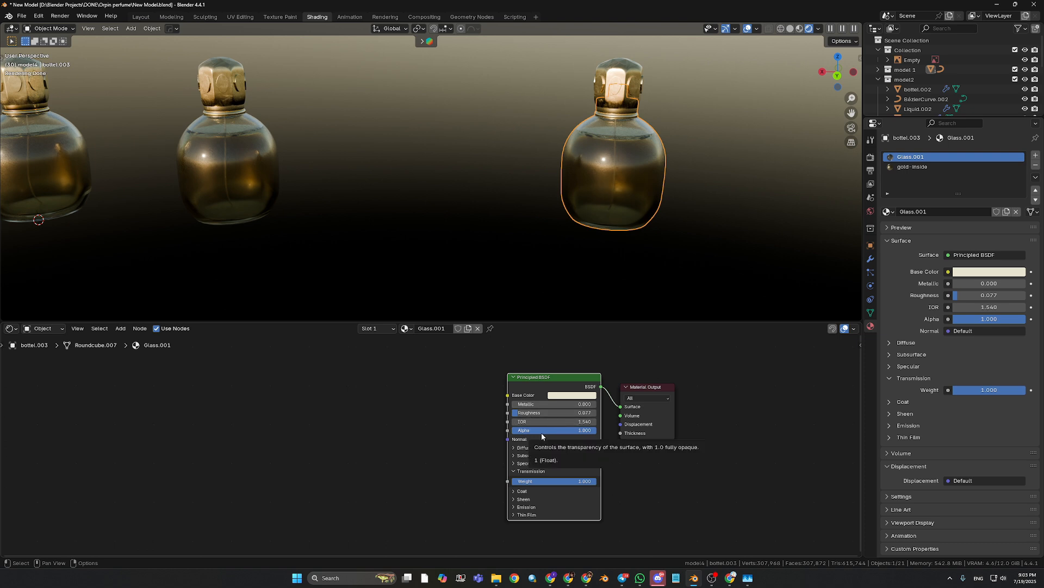
pyautogui.scroll(-1, 510, 395)
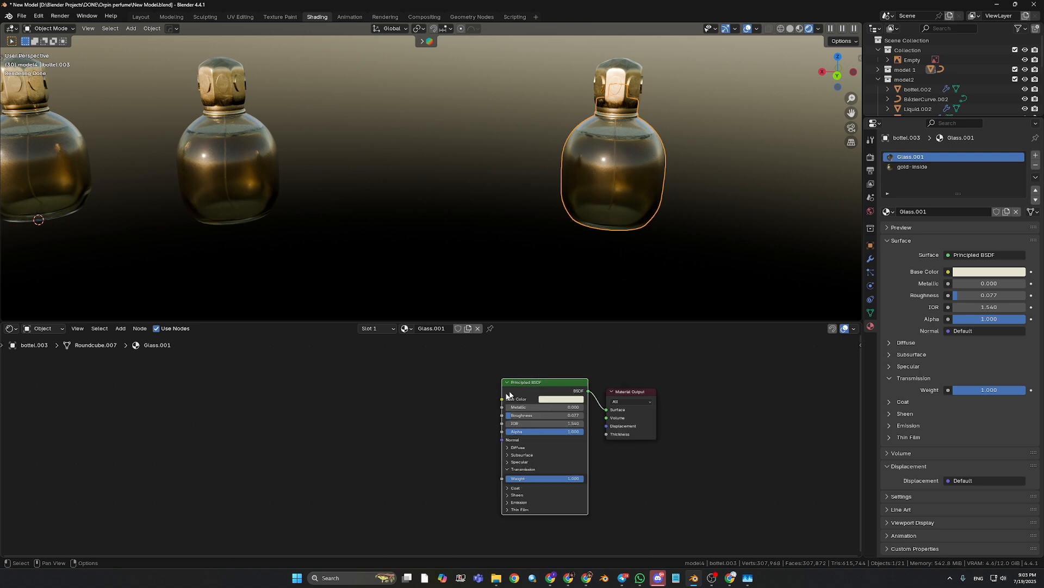
pyautogui.moveTo(491, 387); pyautogui.dragTo(523, 391, button='middle')
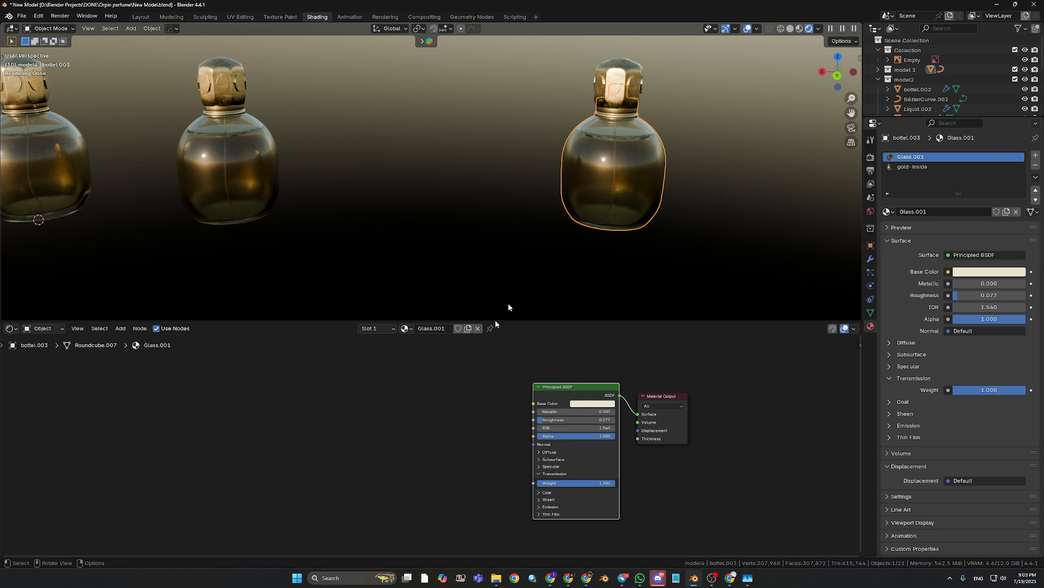
# Add an empty Image Texture node to the Glass.001 material beside the Principled BSDF.
pyautogui.moveTo(496, 580)
pyautogui.hotkey('shift', 'a')
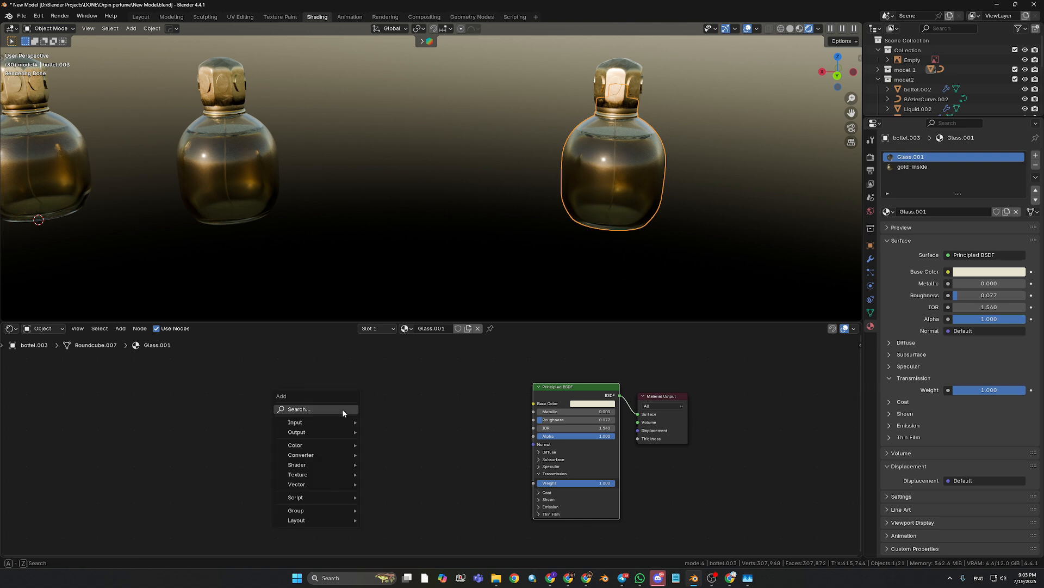
pyautogui.click(309, 409)
pyautogui.write('ima')
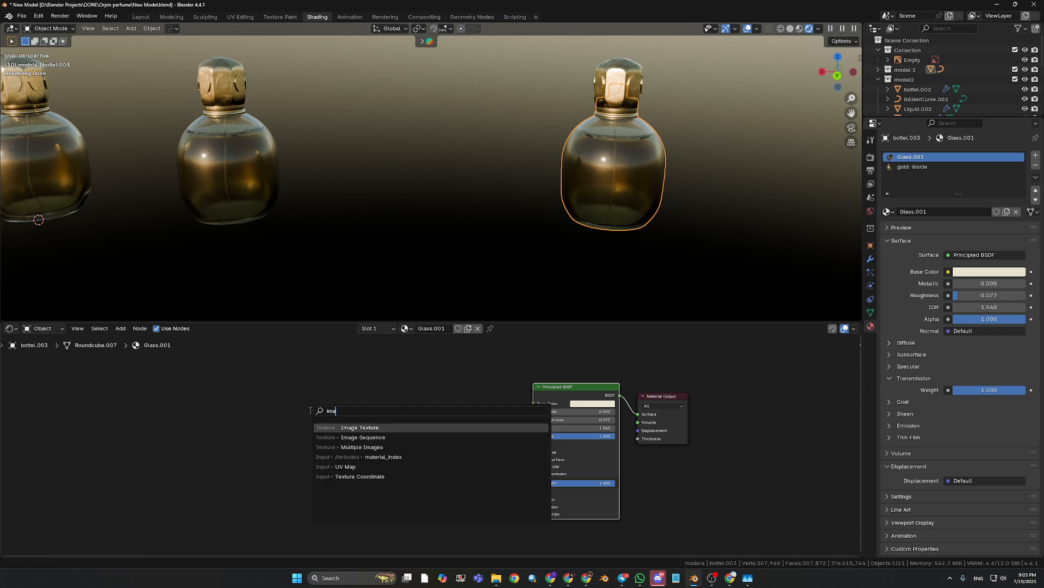
pyautogui.press('Return')
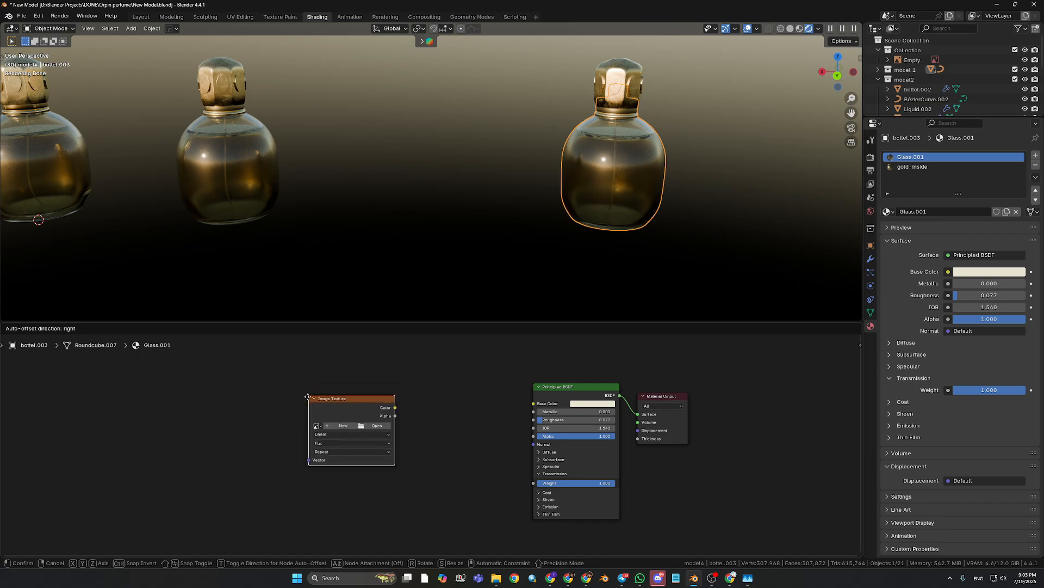
pyautogui.click(316, 408)
# Bring in Rooni.png as an image texture node in place of the empty Image Texture node, positioned before the Principled BSDF.
pyautogui.click(477, 511)
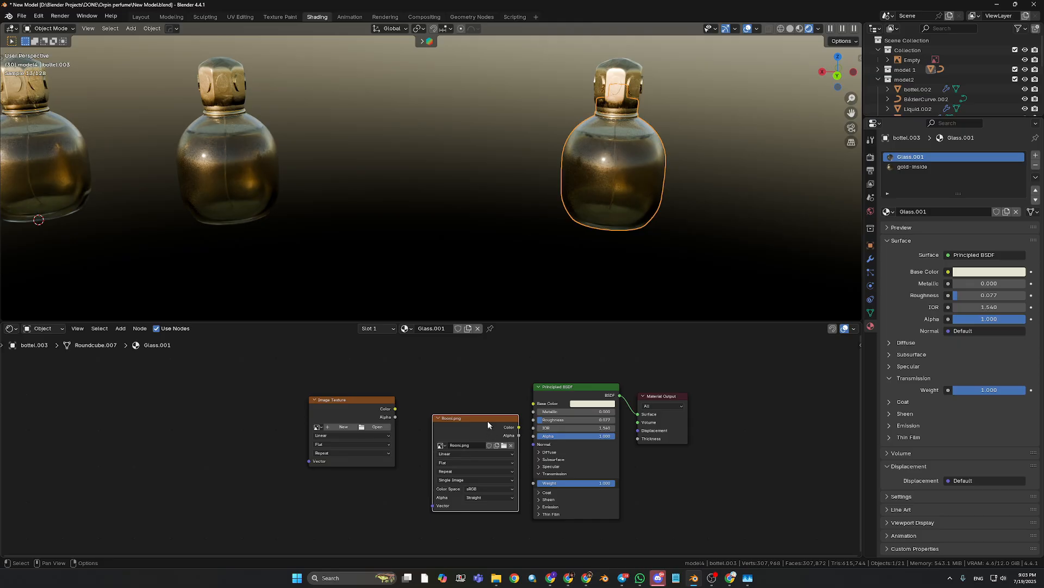
pyautogui.moveTo(487, 420); pyautogui.dragTo(468, 385)
pyautogui.click(363, 432)
pyautogui.press('x')
pyautogui.moveTo(422, 420); pyautogui.dragTo(291, 412)
pyautogui.moveTo(311, 377); pyautogui.dragTo(323, 393)
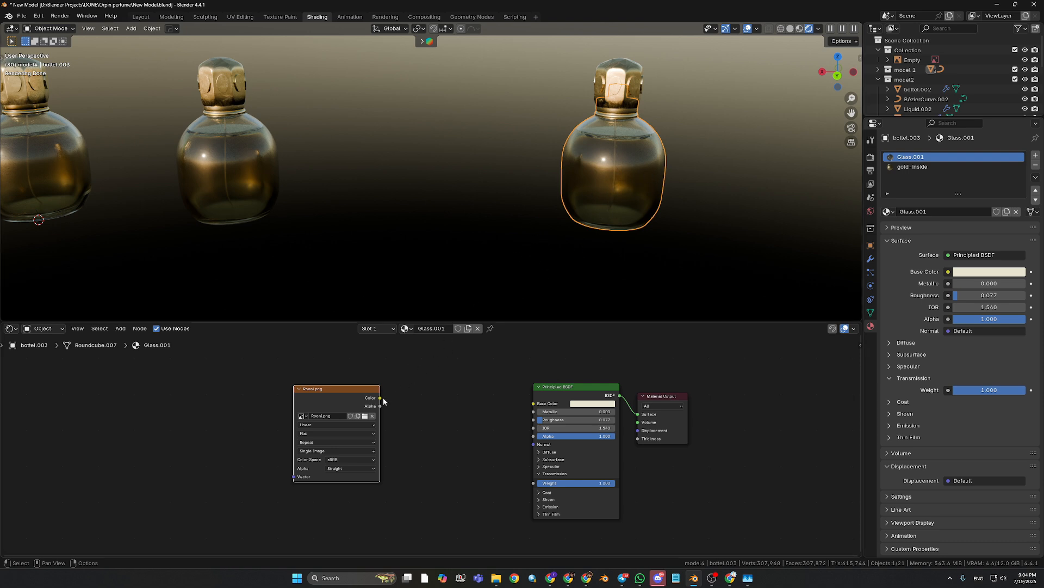
# Try Rooni.png's Color output as the Principled BSDF's Base Color, inspect the bottle, and disconnect the link again.
pyautogui.moveTo(384, 401); pyautogui.dragTo(534, 403)
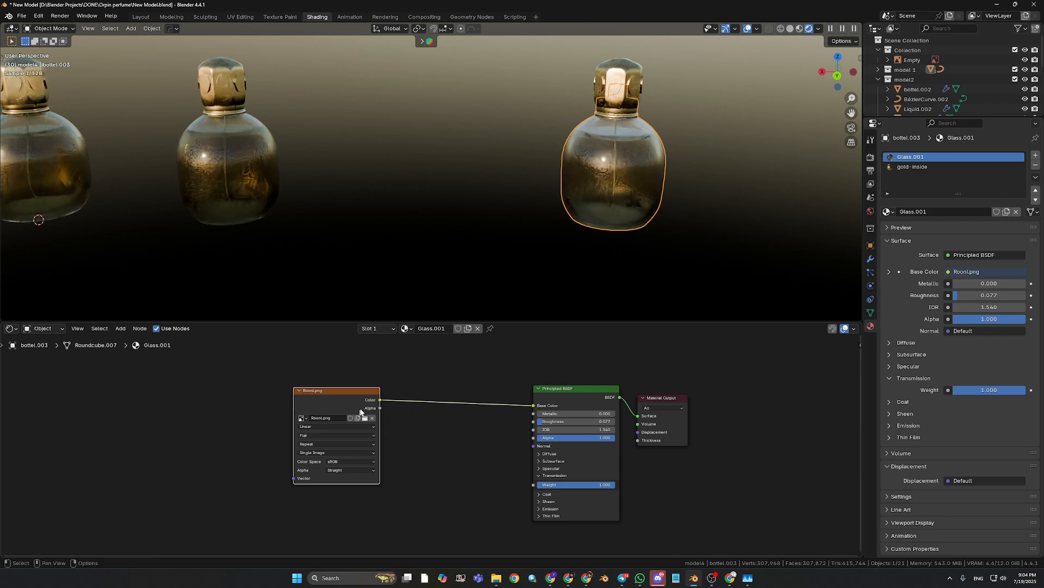
pyautogui.moveTo(580, 215); pyautogui.dragTo(523, 281, button='middle')
pyautogui.moveTo(533, 405); pyautogui.dragTo(450, 451)
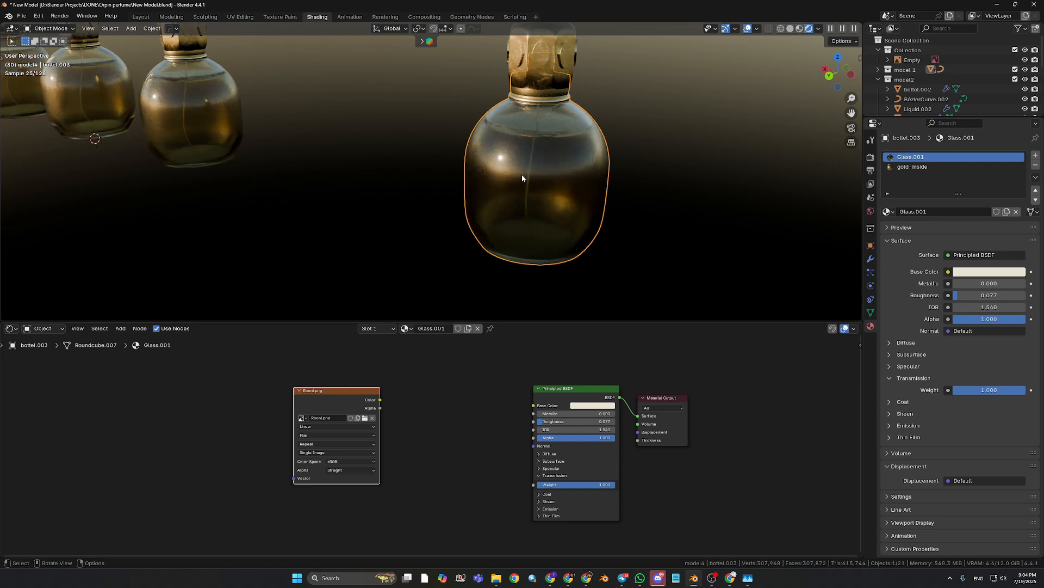
pyautogui.moveTo(537, 196)
pyautogui.mouseDown(button='middle')
pyautogui.moveTo(546, 135)
pyautogui.moveTo(536, 193)
pyautogui.mouseUp(button='middle')
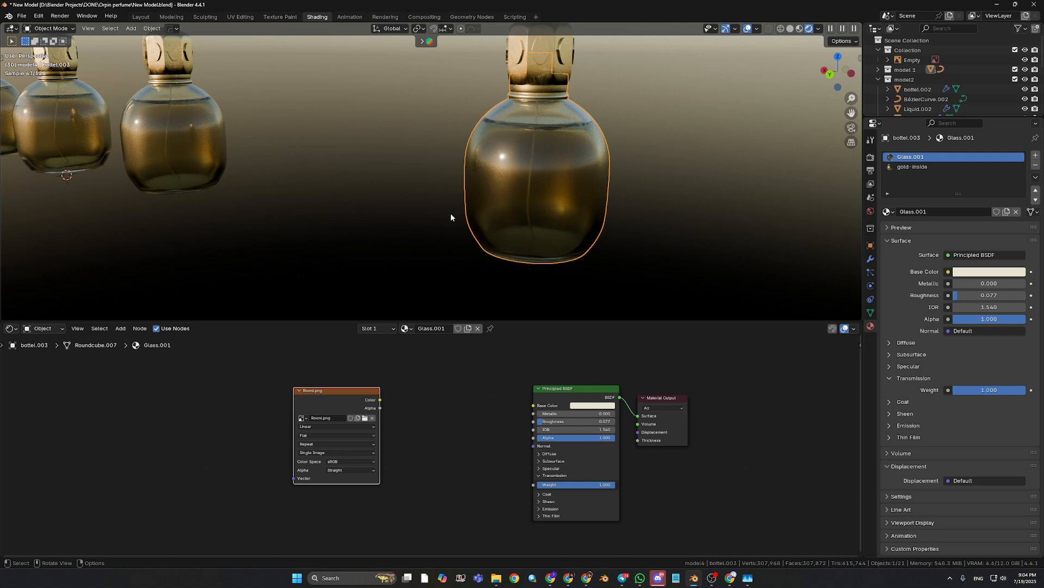
# Reposition the Rooni.png and Principled BSDF nodes and add a second Principled BSDF above the existing one.
pyautogui.moveTo(341, 390); pyautogui.dragTo(320, 383)
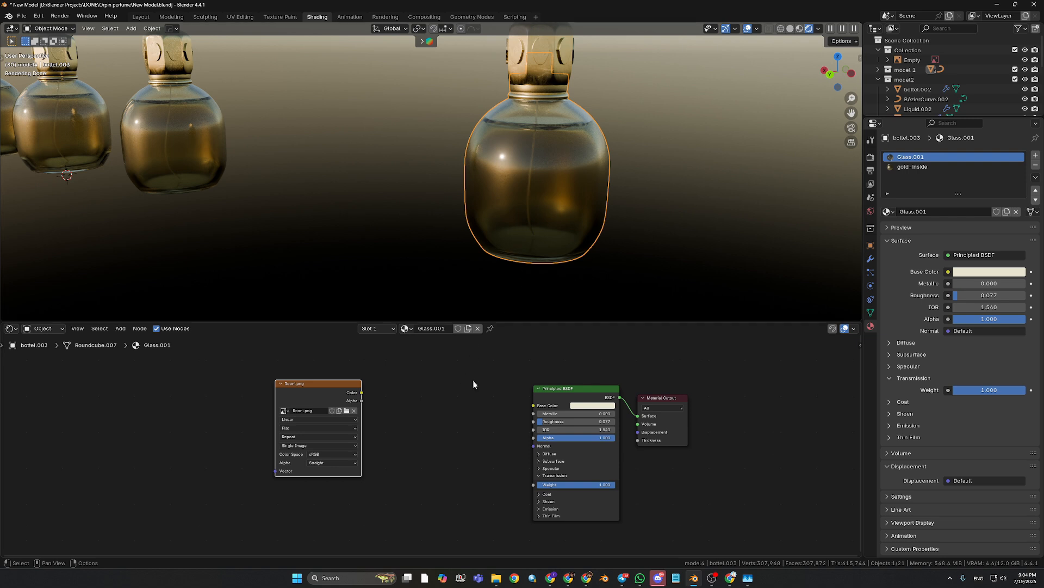
pyautogui.moveTo(553, 392)
pyautogui.mouseDown()
pyautogui.moveTo(536, 377)
pyautogui.moveTo(556, 398)
pyautogui.mouseUp()
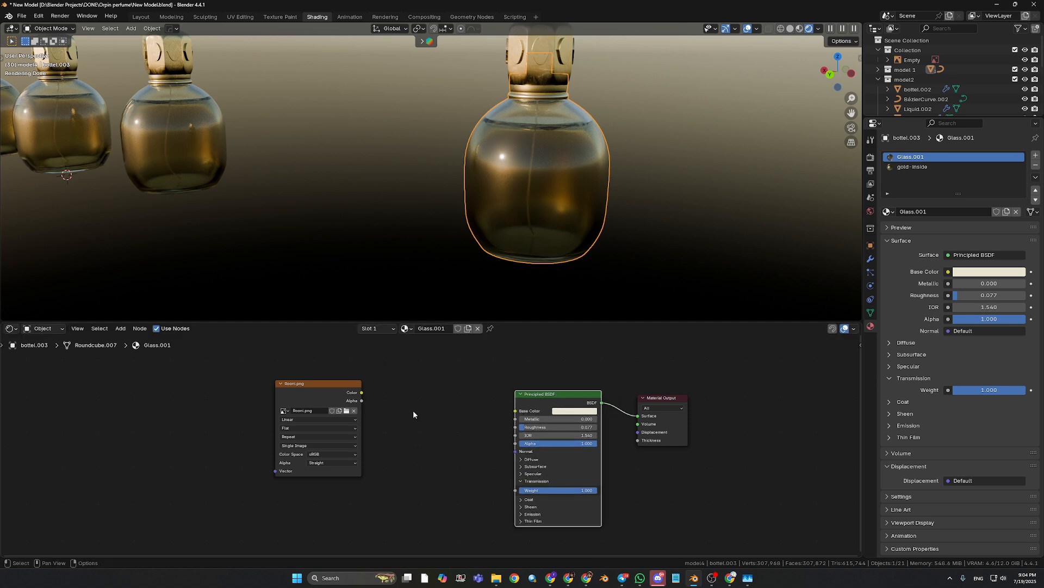
pyautogui.click(429, 433)
pyautogui.hotkey('shift', 'a')
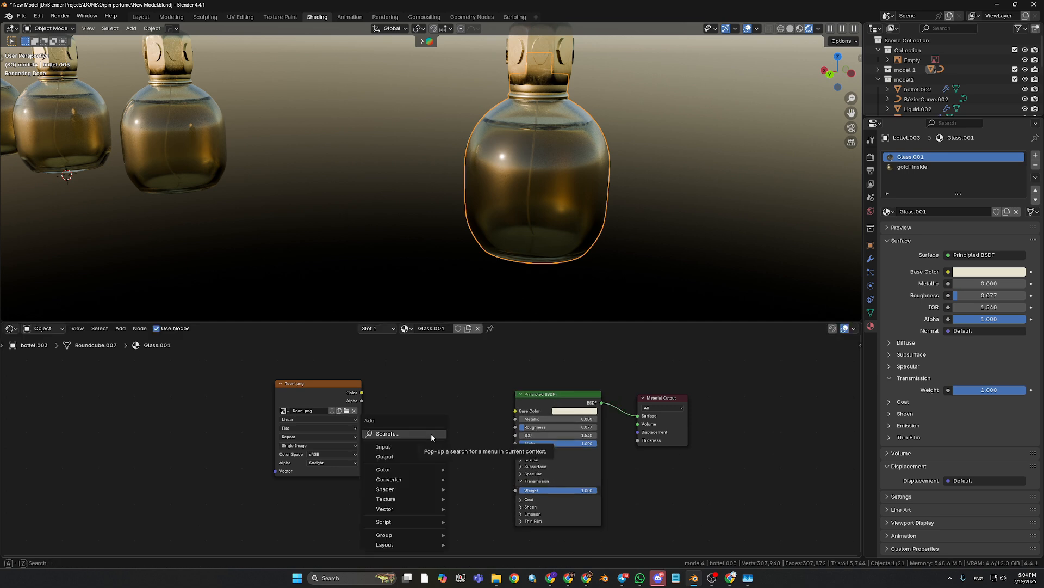
pyautogui.write('pr')
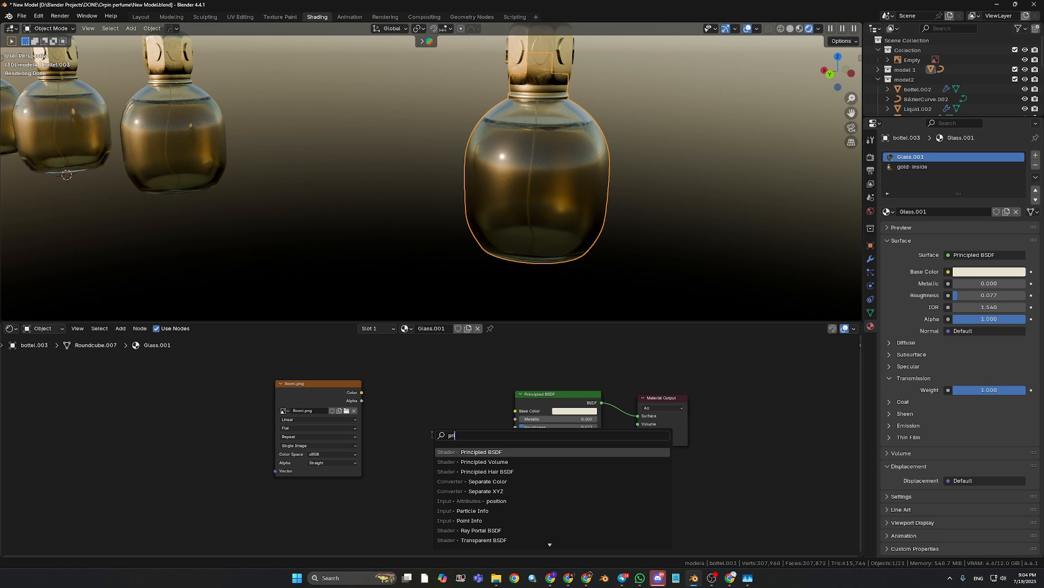
pyautogui.press('Return')
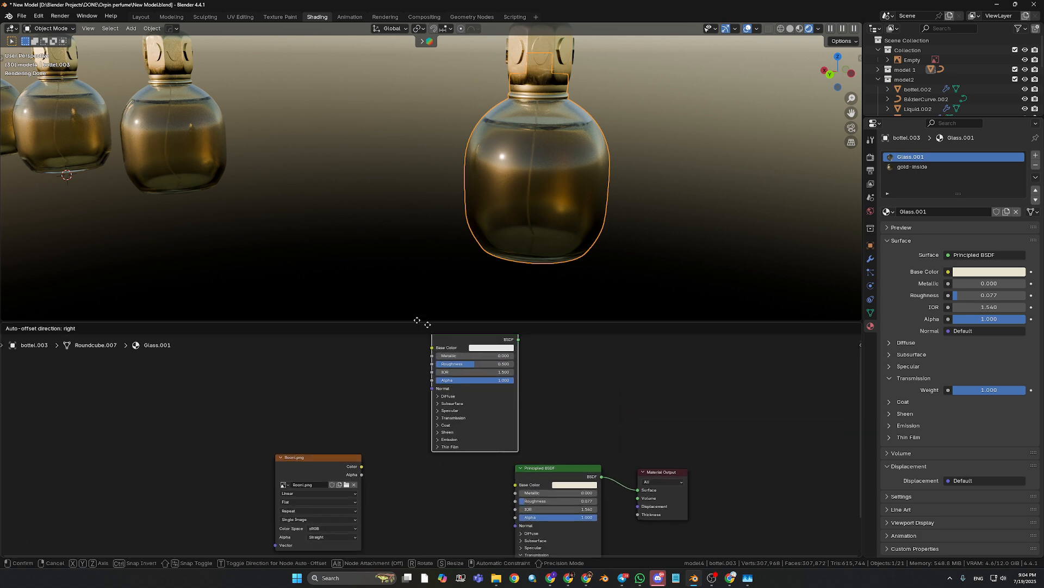
pyautogui.click(478, 374)
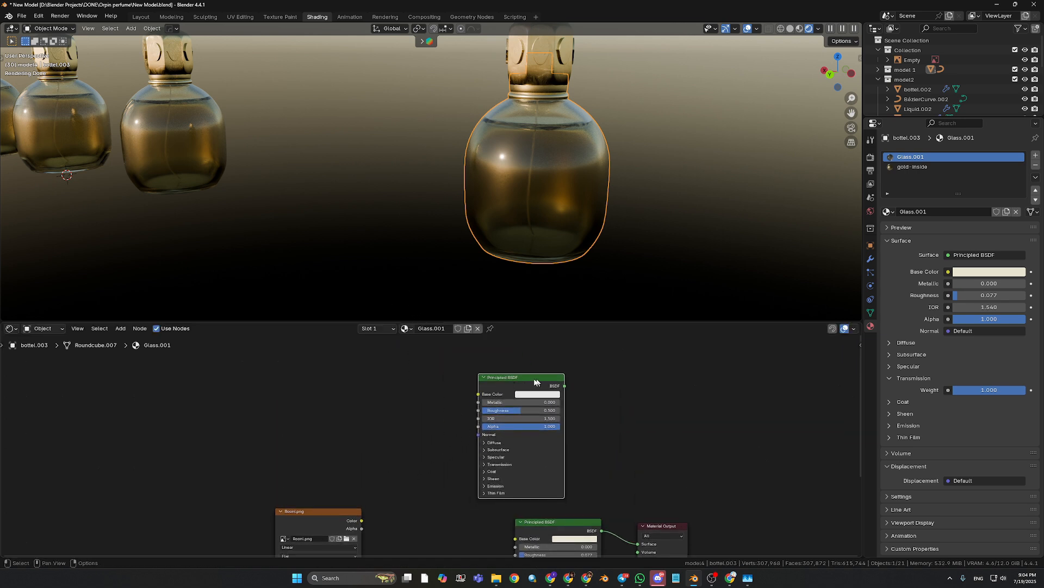
# Try Rooni.png's Color output as the upper Principled BSDF's Base Color and disconnect the link again.
pyautogui.moveTo(534, 380); pyautogui.dragTo(526, 377)
pyautogui.moveTo(326, 512); pyautogui.dragTo(473, 392)
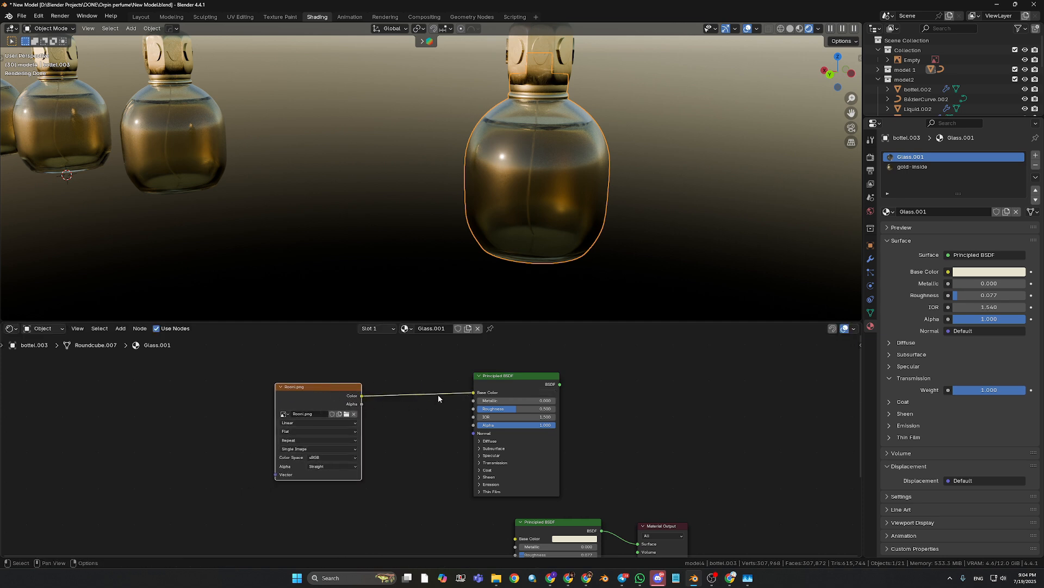
pyautogui.moveTo(474, 392); pyautogui.dragTo(440, 433)
pyautogui.scroll(-1, 427, 434)
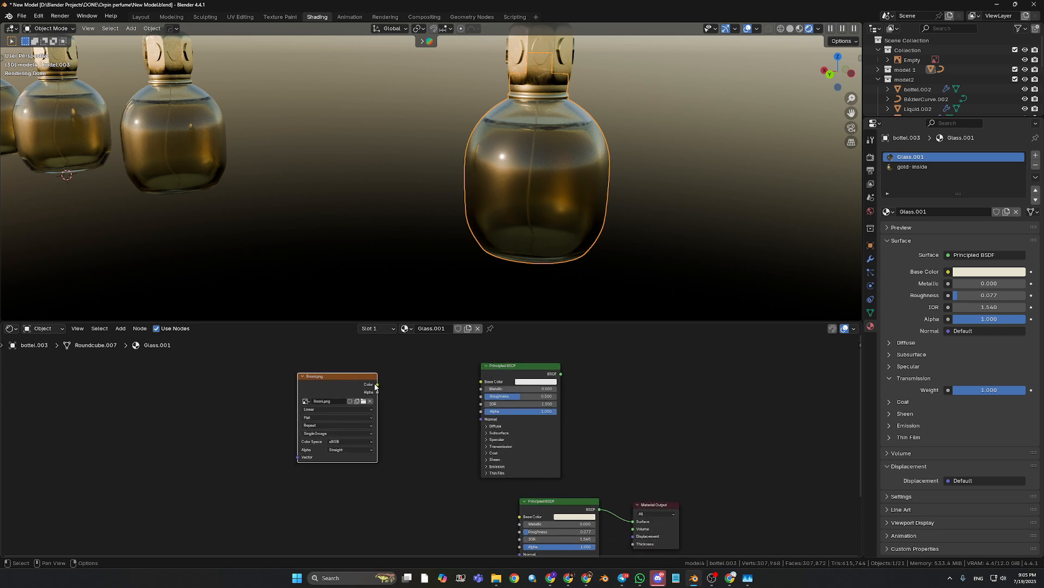
pyautogui.moveTo(375, 386); pyautogui.dragTo(392, 415)
# Add a Mix Shader node beside the upper Principled BSDF.
pyautogui.hotkey('shift', 'a')
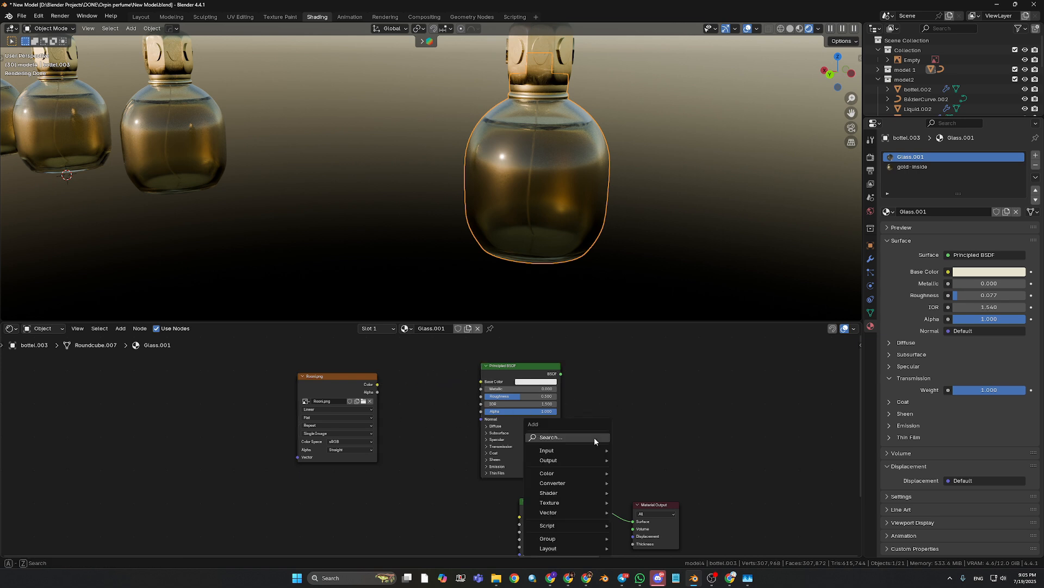
pyautogui.write('mix')
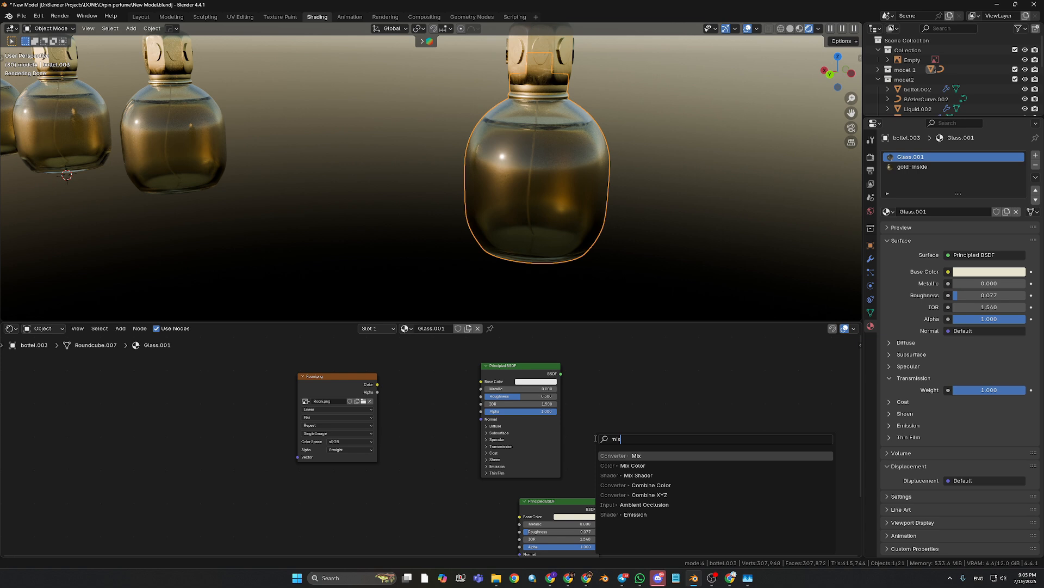
pyautogui.click(638, 475)
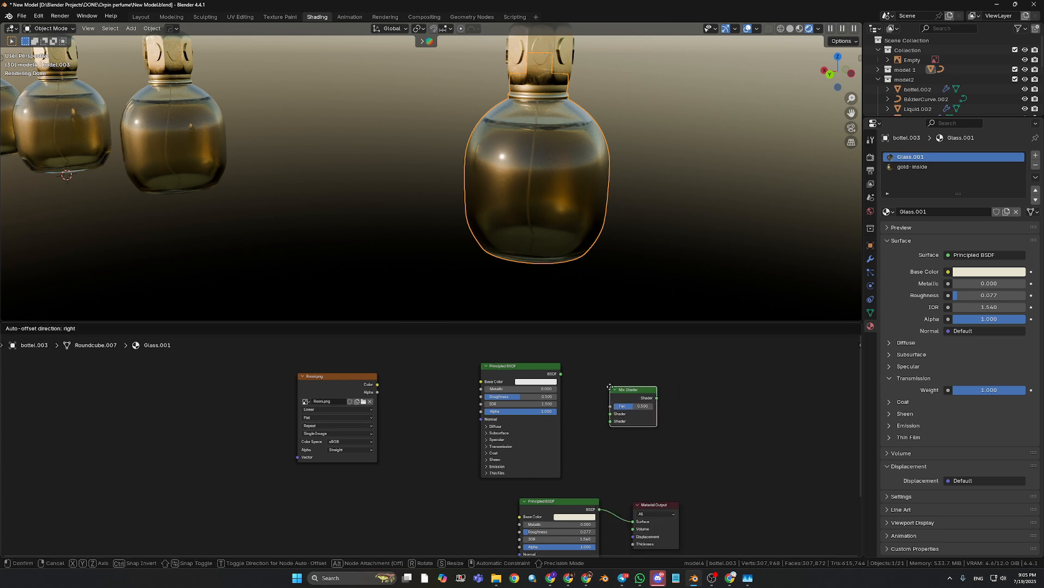
# Add a Mix Color node and place it just below the Rooni.png node.
pyautogui.hotkey('shift', 'a')
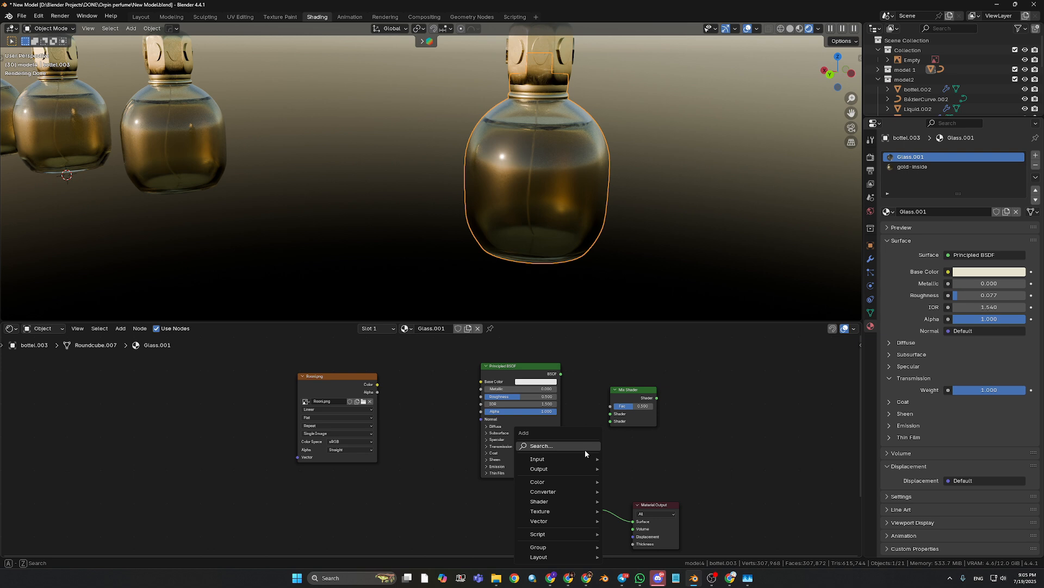
pyautogui.write('mix')
pyautogui.click(614, 466)
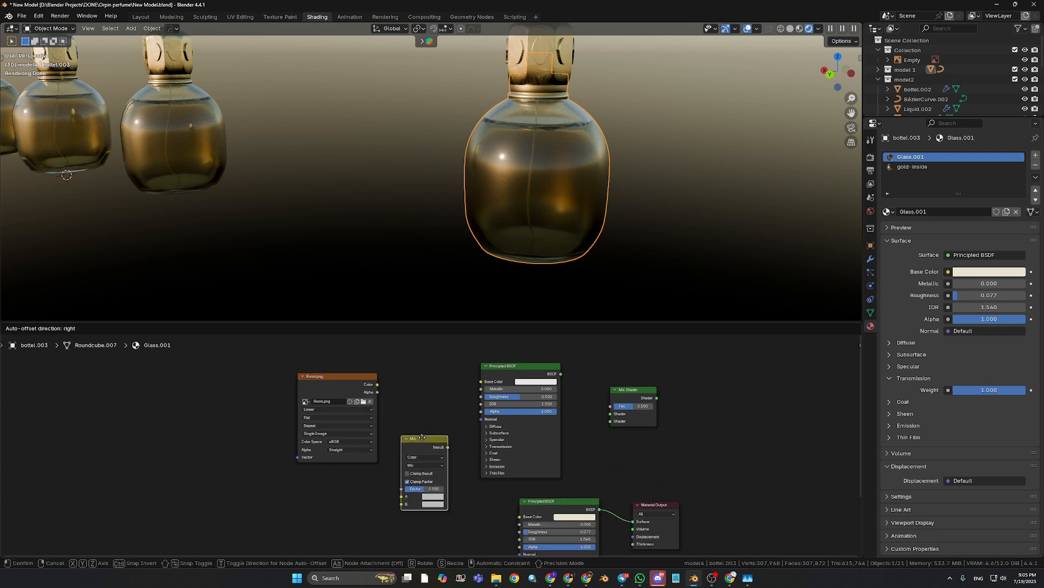
pyautogui.click(421, 436)
pyautogui.moveTo(484, 505); pyautogui.dragTo(499, 482, button='middle')
pyautogui.moveTo(437, 419); pyautogui.dragTo(417, 444)
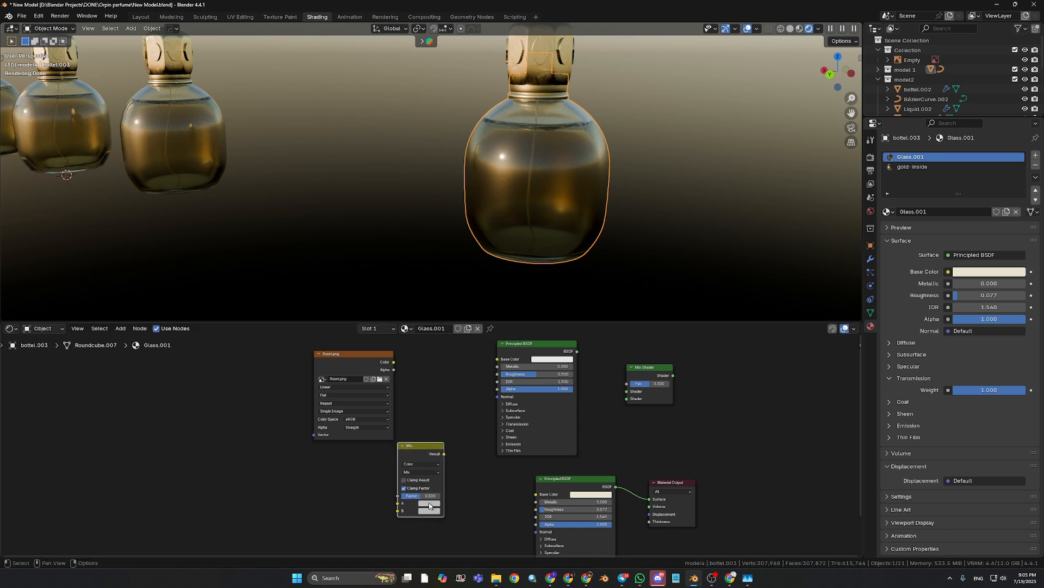
# Try blue as color A and tan as color B on the Mix node, and delete the node.
pyautogui.click(427, 502)
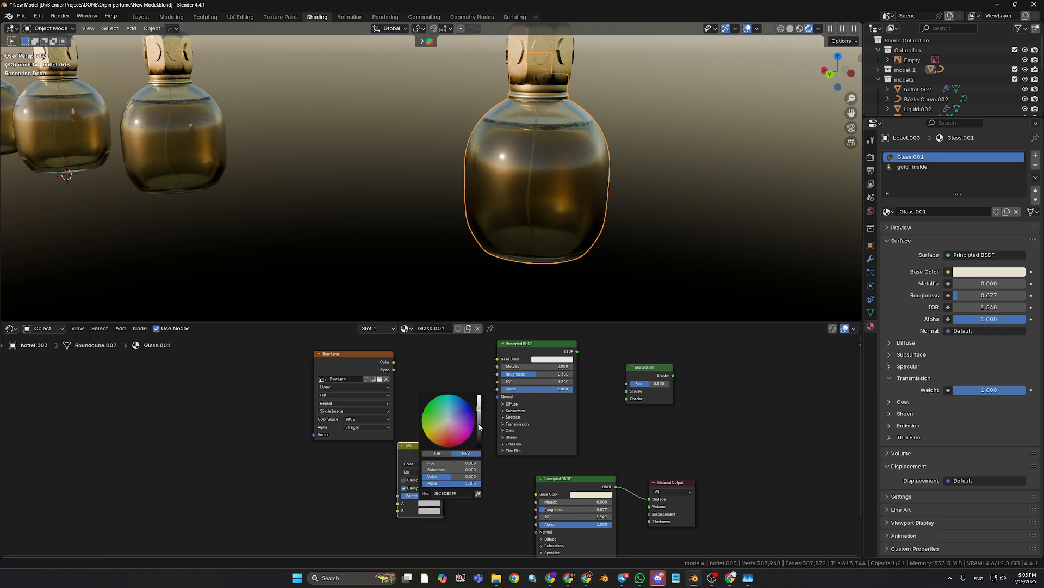
pyautogui.click(429, 510)
pyautogui.click(443, 449)
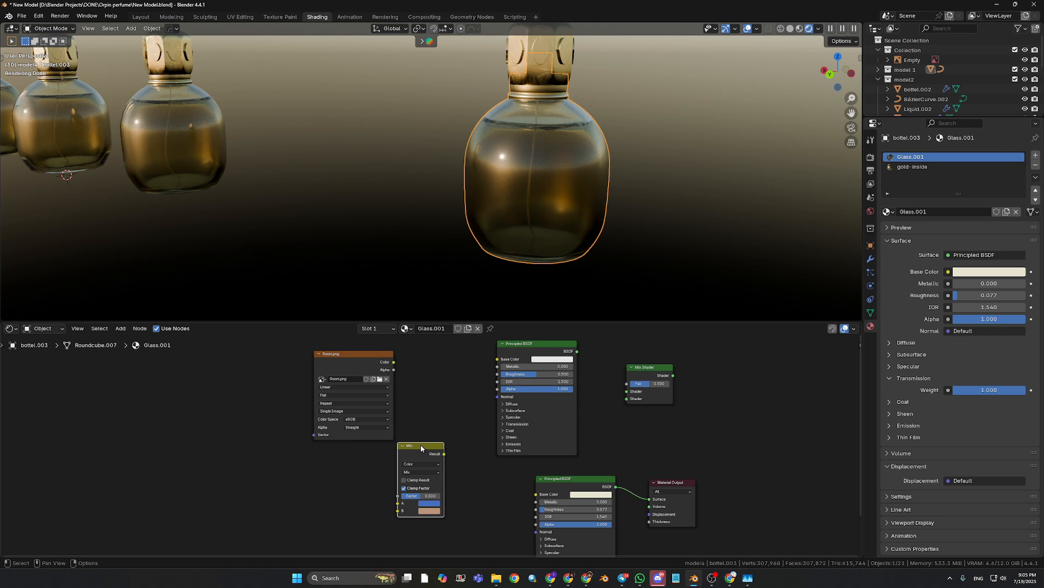
pyautogui.moveTo(420, 445); pyautogui.dragTo(476, 468)
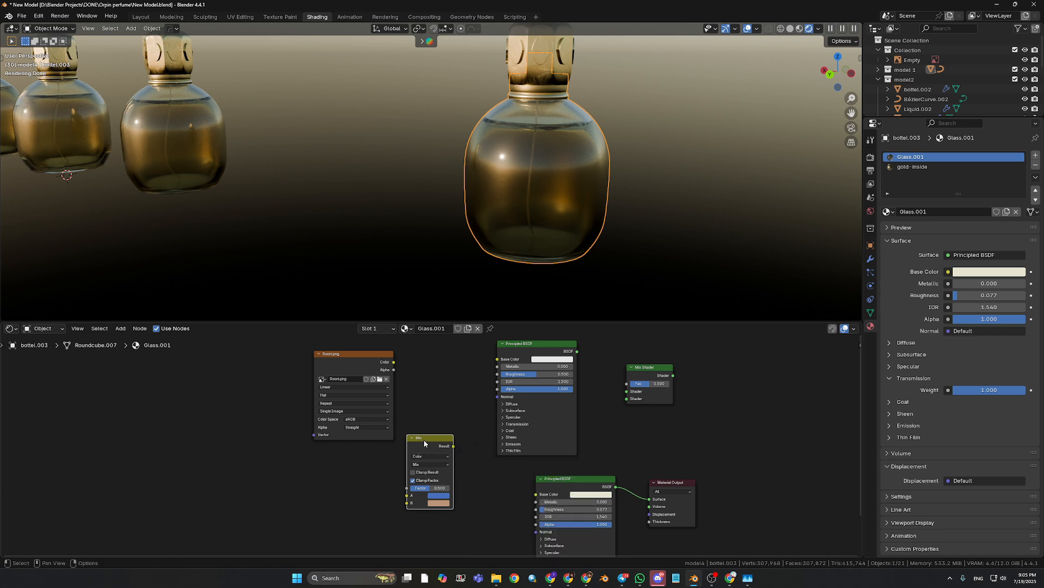
pyautogui.press('x')
# Slightly reposition both Principled BSDF nodes and the Mix Shader node to tidy the layout.
pyautogui.moveTo(568, 477); pyautogui.dragTo(556, 474)
pyautogui.moveTo(538, 346); pyautogui.dragTo(535, 347)
pyautogui.moveTo(652, 369); pyautogui.dragTo(647, 369)
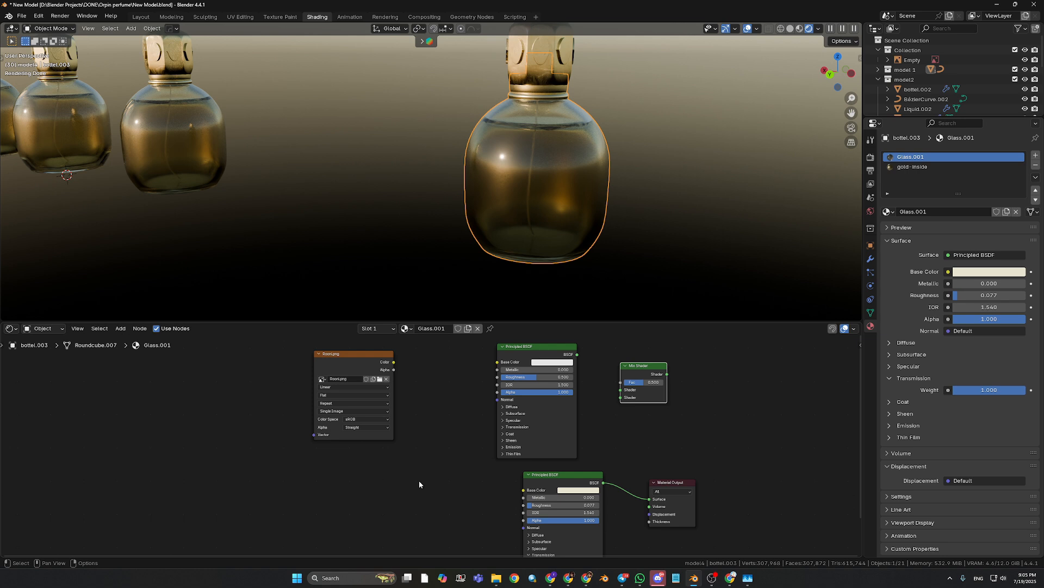
# Add a new Mix Color node below Rooni.png and connect its Result to the lower Principled BSDF's Base Color.
pyautogui.hotkey('shift', 'a')
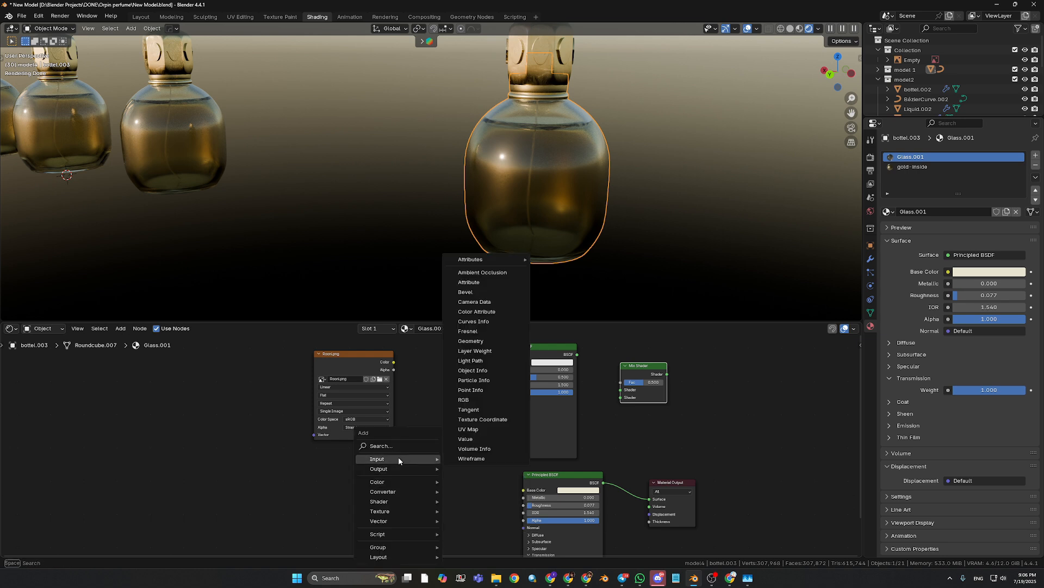
pyautogui.write('mix')
pyautogui.press('Down')
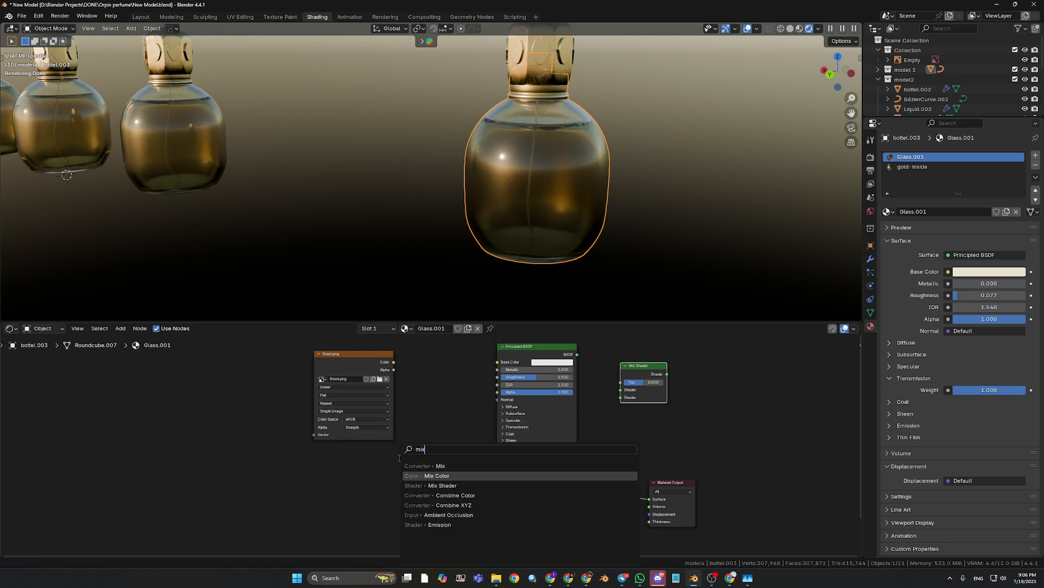
pyautogui.press('Return')
pyautogui.click(405, 459)
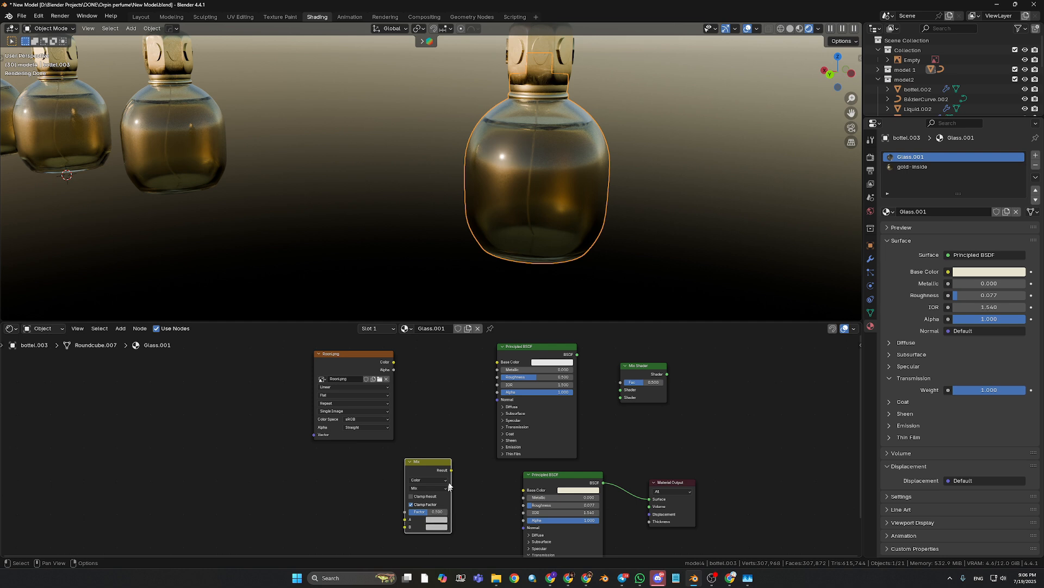
pyautogui.moveTo(451, 470); pyautogui.dragTo(523, 489)
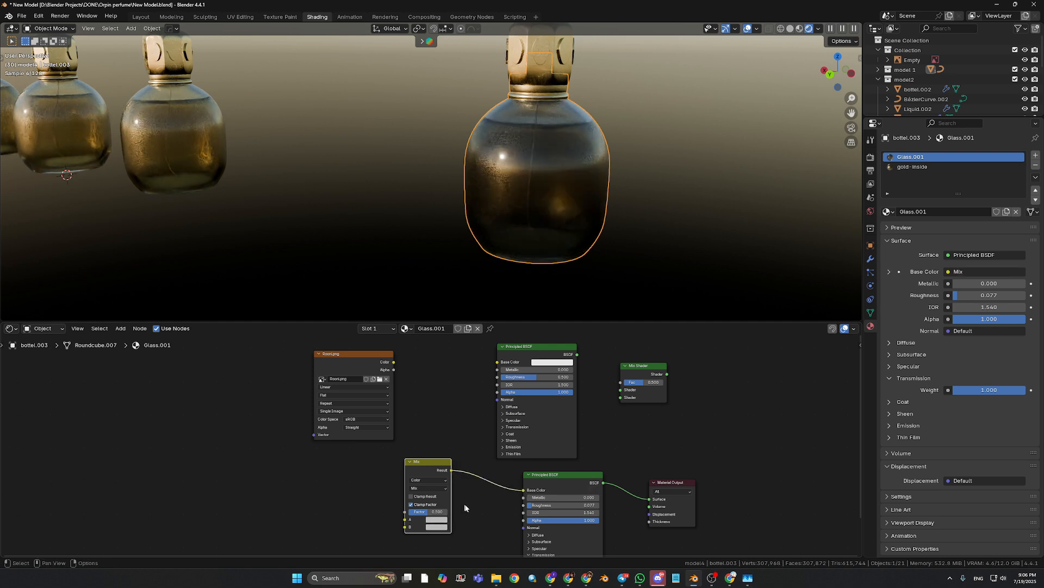
# Set the Mix node's color A to a muted pinkish red and the lower Principled BSDF's Transmission Weight to 0.
pyautogui.click(436, 519)
pyautogui.click(457, 449)
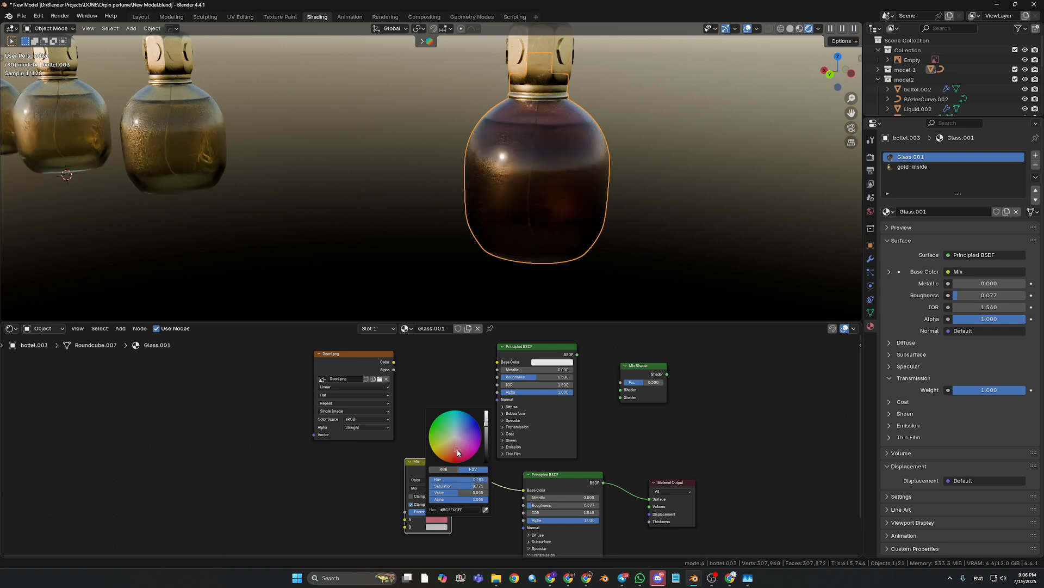
pyautogui.scroll(-1, 559, 538)
pyautogui.click(549, 532)
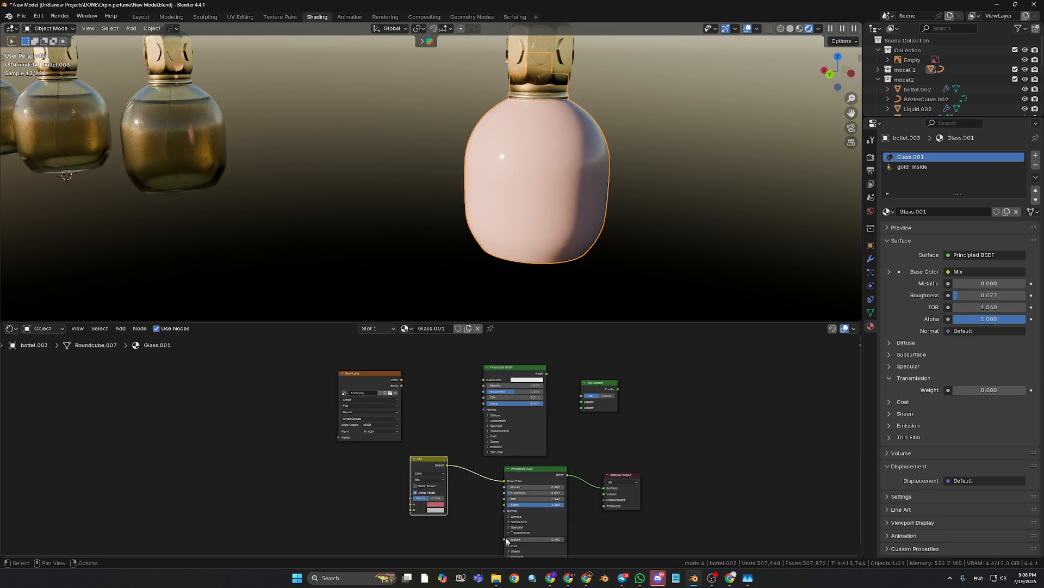
# Set the Mix node's color B to deep blue (#0023BB) and color A to saturated red.
pyautogui.click(439, 510)
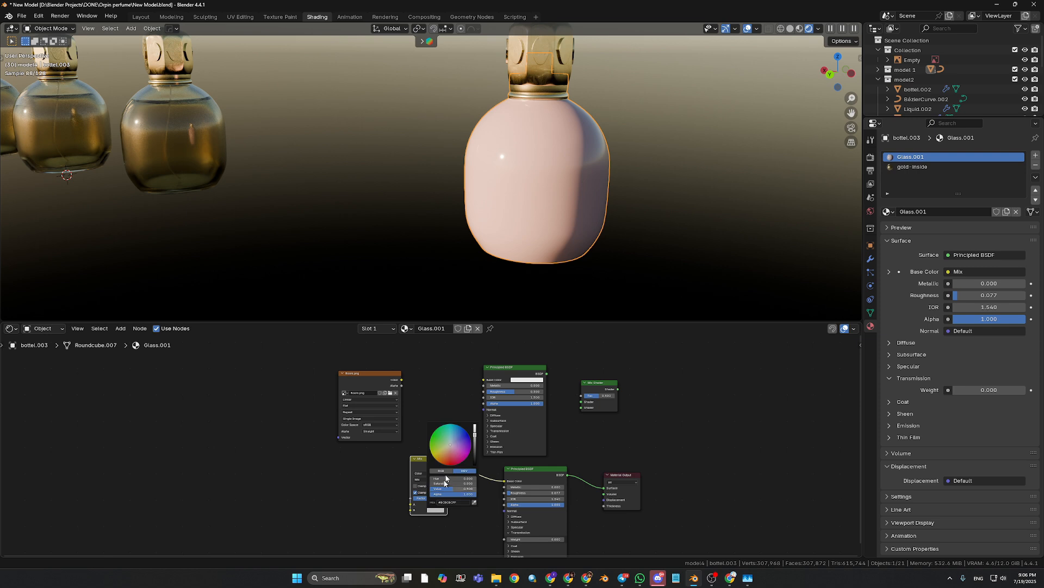
pyautogui.click(466, 431)
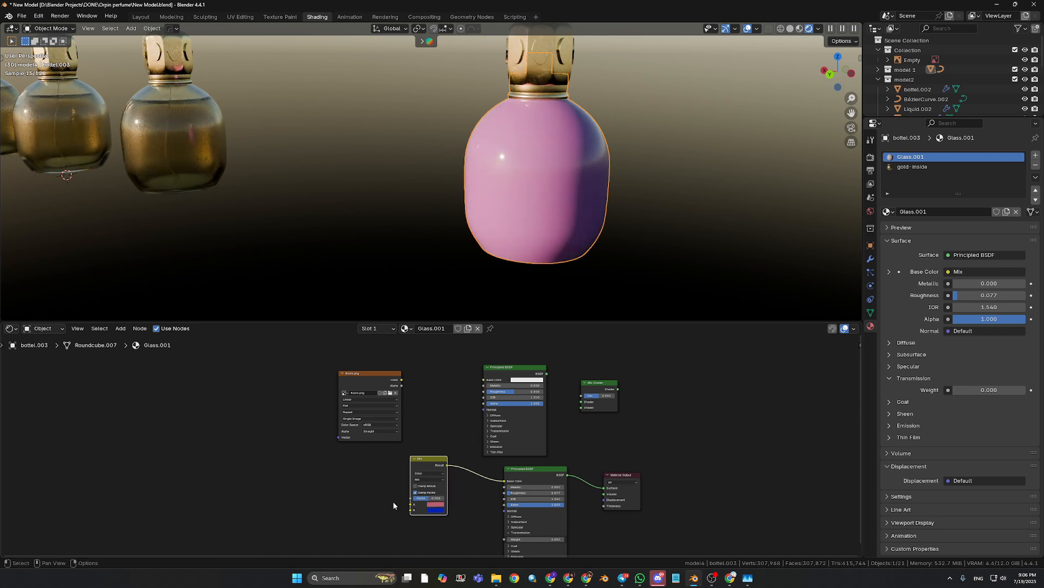
pyautogui.scroll(3, 365, 505)
pyautogui.moveTo(365, 505); pyautogui.dragTo(373, 430, button='middle')
pyautogui.scroll(2, 403, 470)
pyautogui.scroll(1, 433, 448)
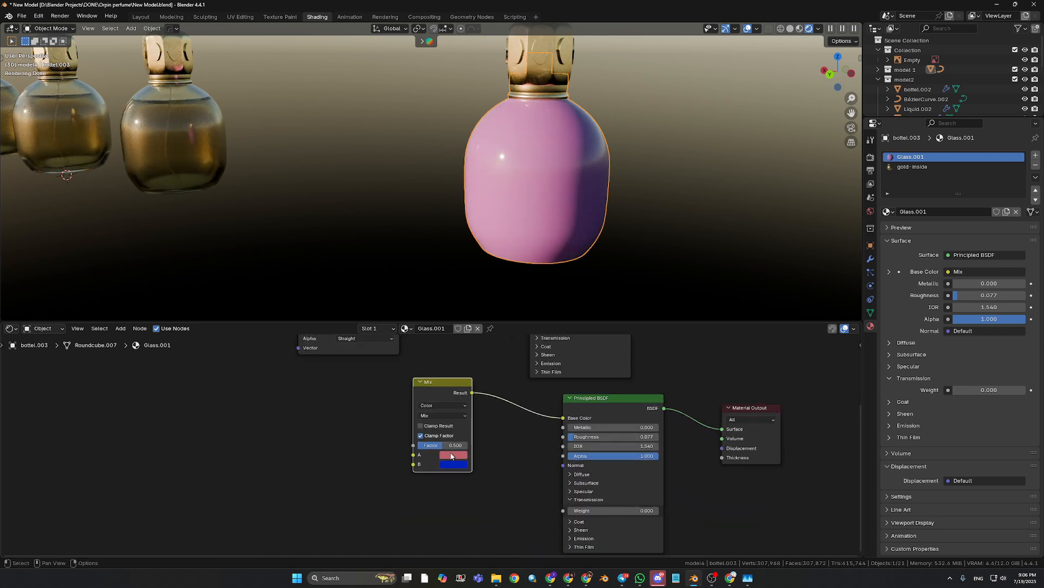
pyautogui.click(452, 454)
pyautogui.moveTo(472, 375); pyautogui.dragTo(471, 383)
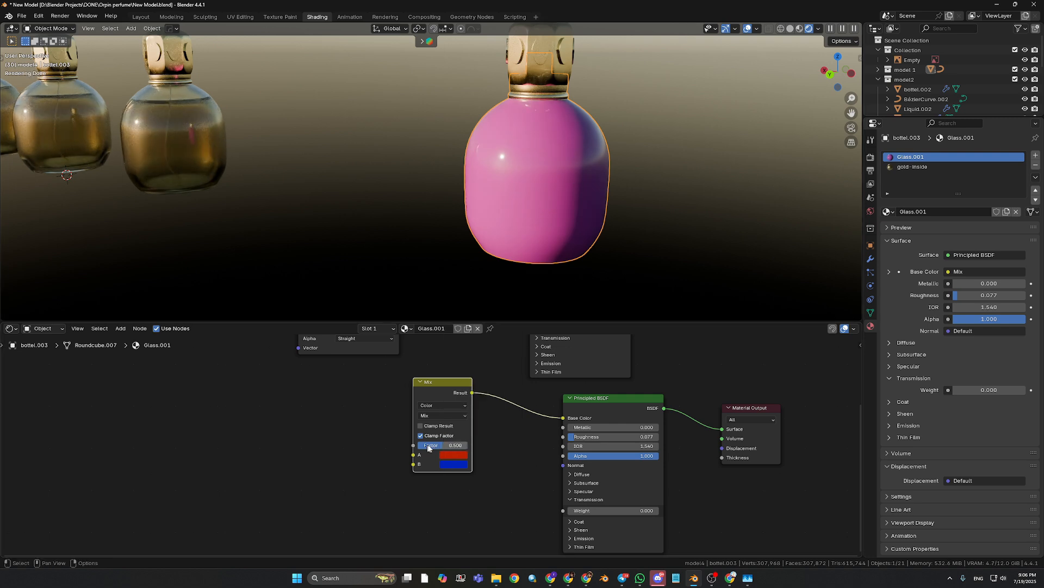
# Vary the Mix node's Factor down to 0.294 and up to 1.000, and leave it at 0.476.
pyautogui.moveTo(441, 450); pyautogui.dragTo(419, 449)
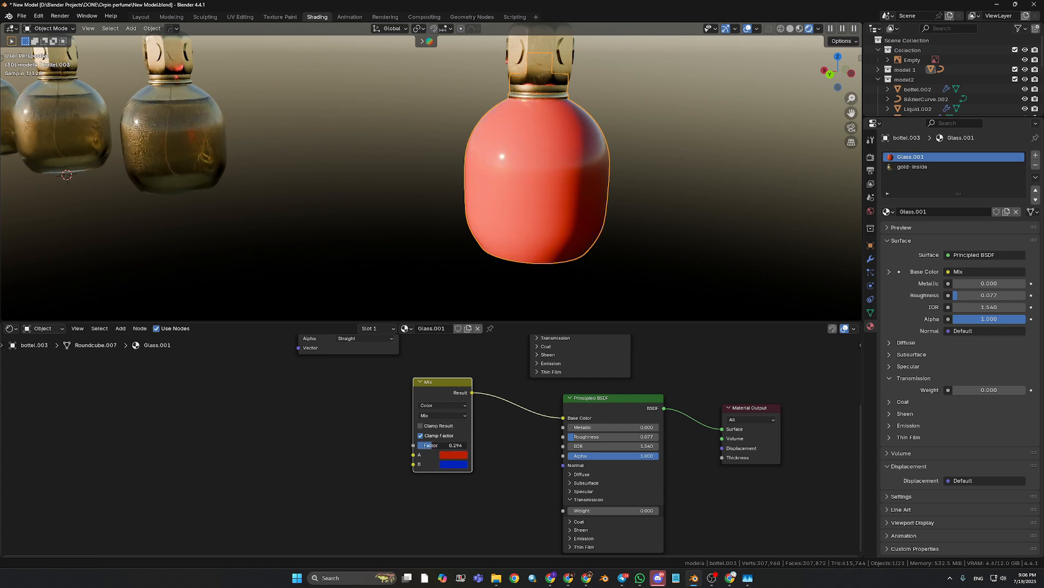
pyautogui.moveTo(438, 445); pyautogui.dragTo(504, 445)
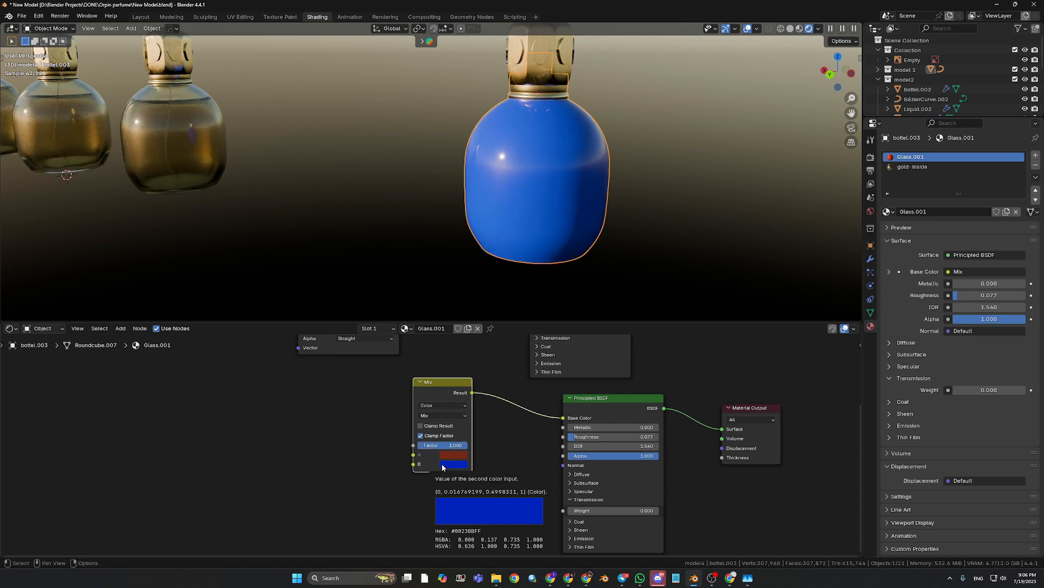
pyautogui.moveTo(458, 445); pyautogui.dragTo(434, 445)
# Try Rooni.png's Color output as the Mix node's Factor, inspect the bottle, and disconnect the link again.
pyautogui.moveTo(353, 431); pyautogui.dragTo(381, 482, button='middle')
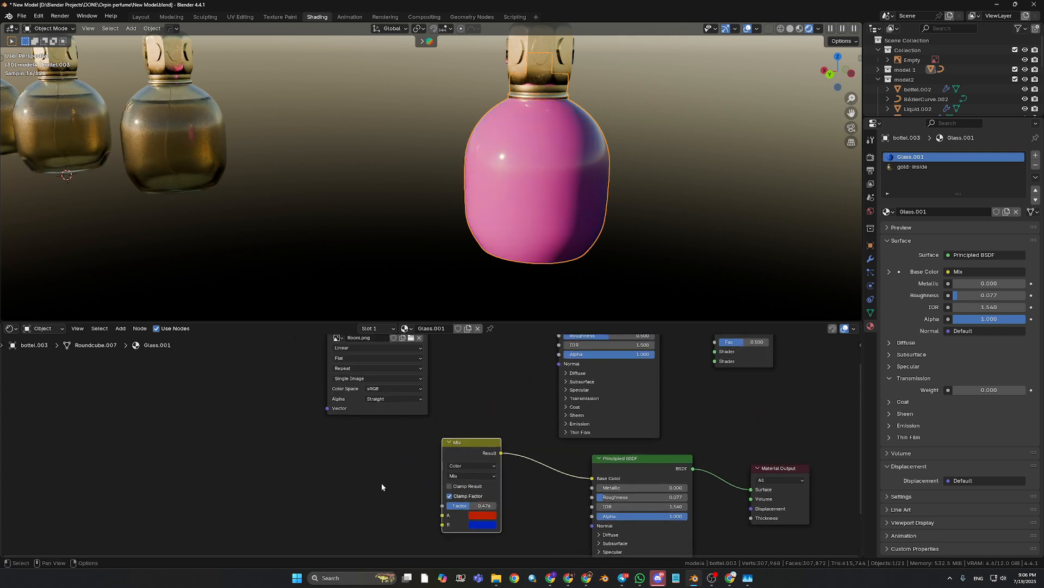
pyautogui.scroll(-2, 387, 477)
pyautogui.moveTo(456, 420); pyautogui.dragTo(458, 461, button='middle')
pyautogui.moveTo(460, 490); pyautogui.dragTo(467, 473)
pyautogui.moveTo(430, 377); pyautogui.dragTo(446, 523)
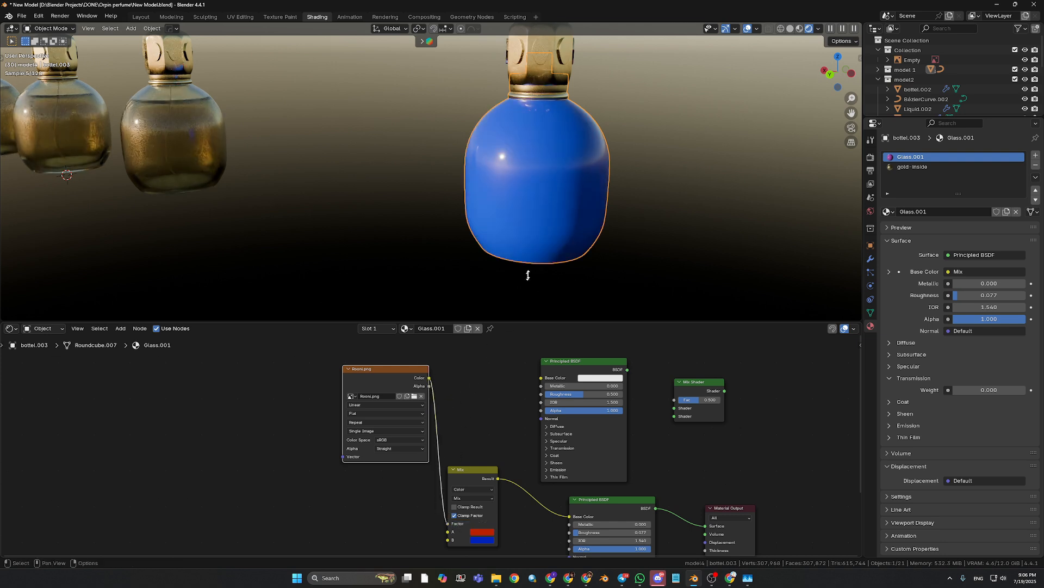
pyautogui.moveTo(526, 272); pyautogui.dragTo(610, 228, button='middle')
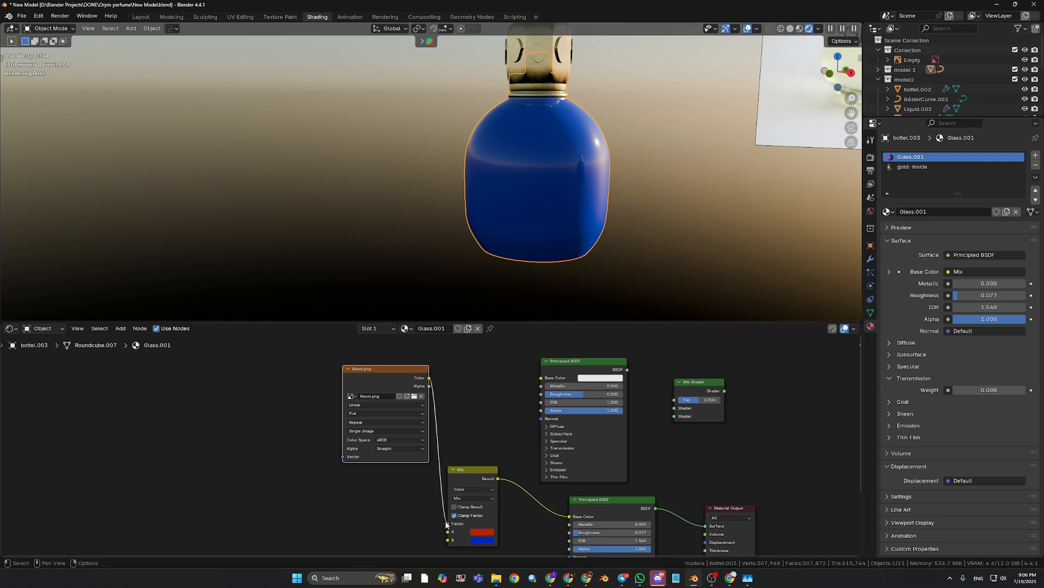
pyautogui.moveTo(446, 523); pyautogui.dragTo(456, 475)
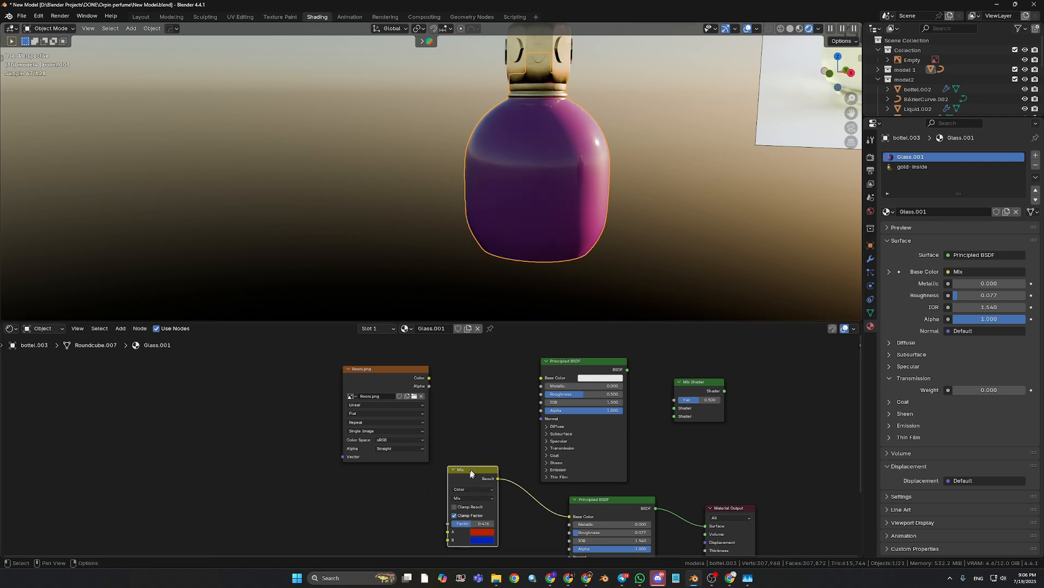
# Move the Rooni.png node out of the way and add a Noise Texture node before the Mix node.
pyautogui.moveTo(389, 369); pyautogui.dragTo(442, 347)
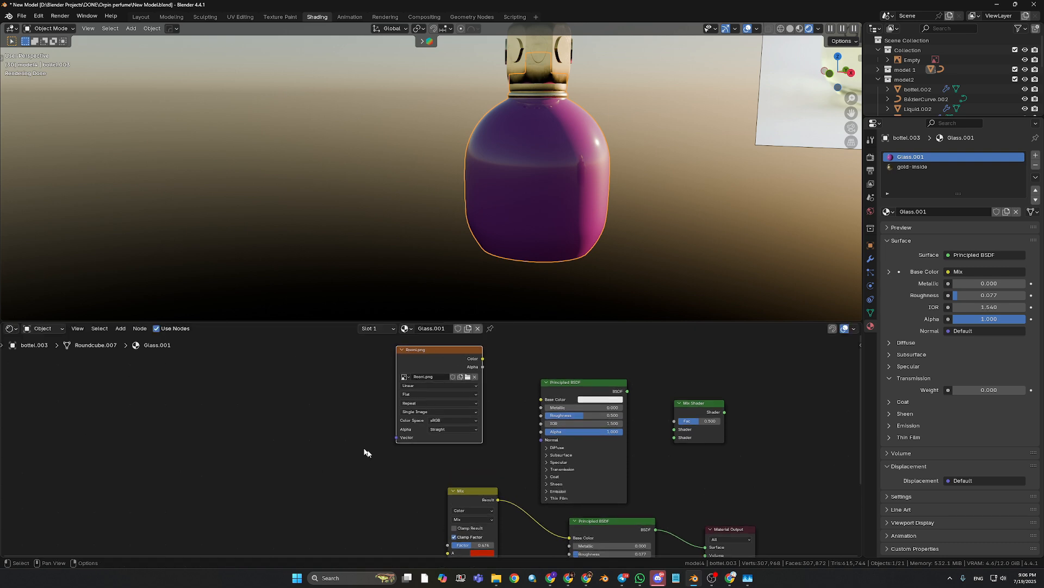
pyautogui.scroll(-2, 367, 479)
pyautogui.moveTo(378, 502); pyautogui.dragTo(379, 469, button='middle')
pyautogui.hotkey('shift', 'a')
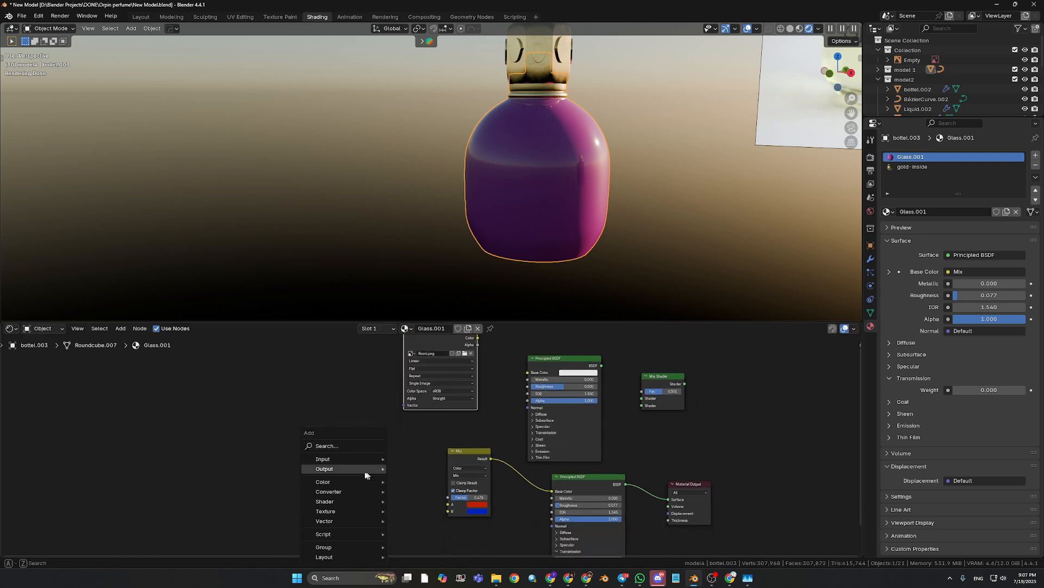
pyautogui.moveTo(364, 470)
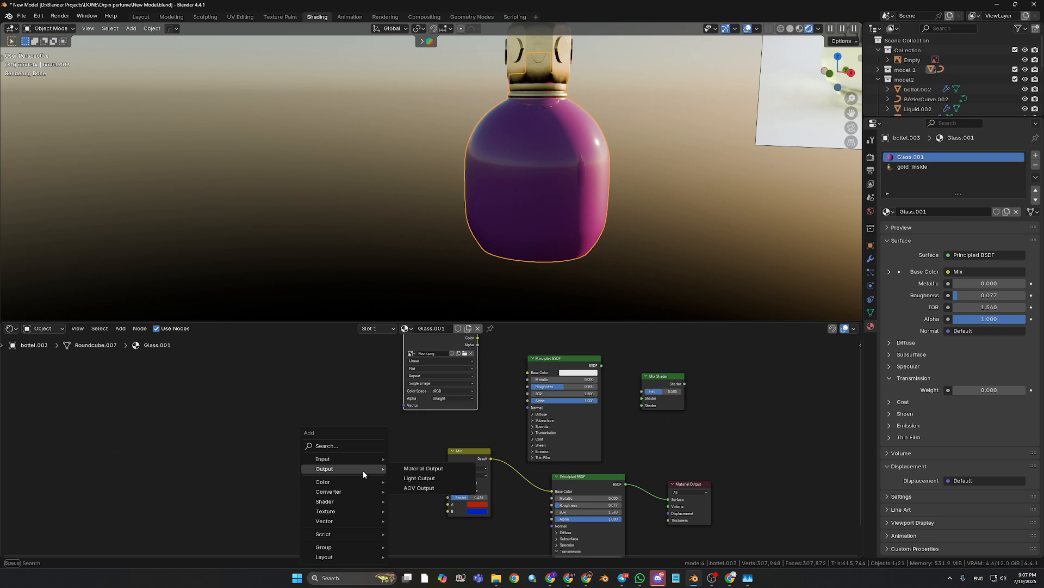
pyautogui.write('no')
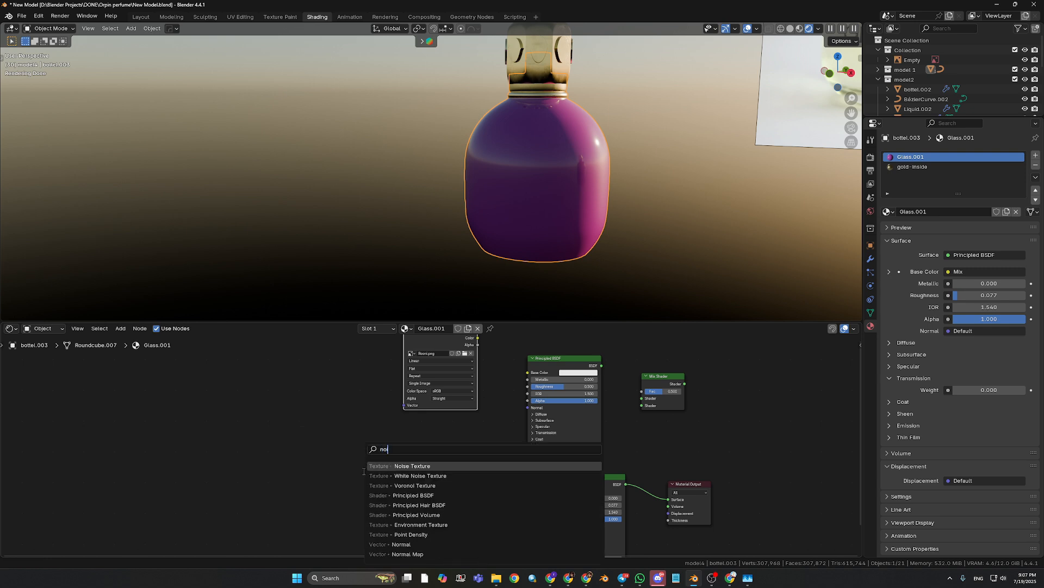
pyautogui.write('ise')
pyautogui.press('Return')
pyautogui.click(342, 444)
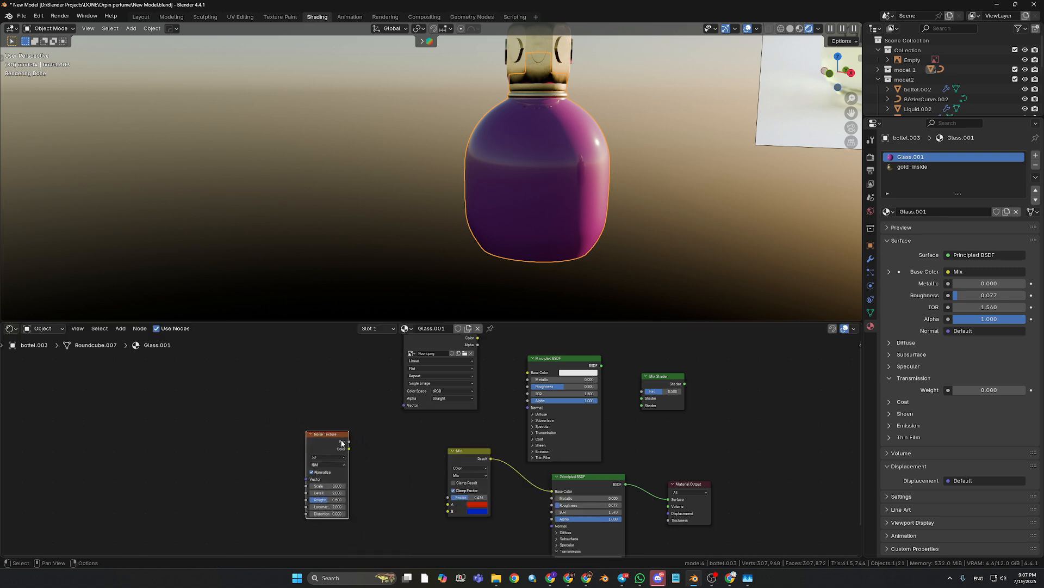
# Connect the Noise Texture's Fac output to the Mix node's Factor and inspect the pattern on the bottle.
pyautogui.moveTo(349, 442); pyautogui.dragTo(448, 497)
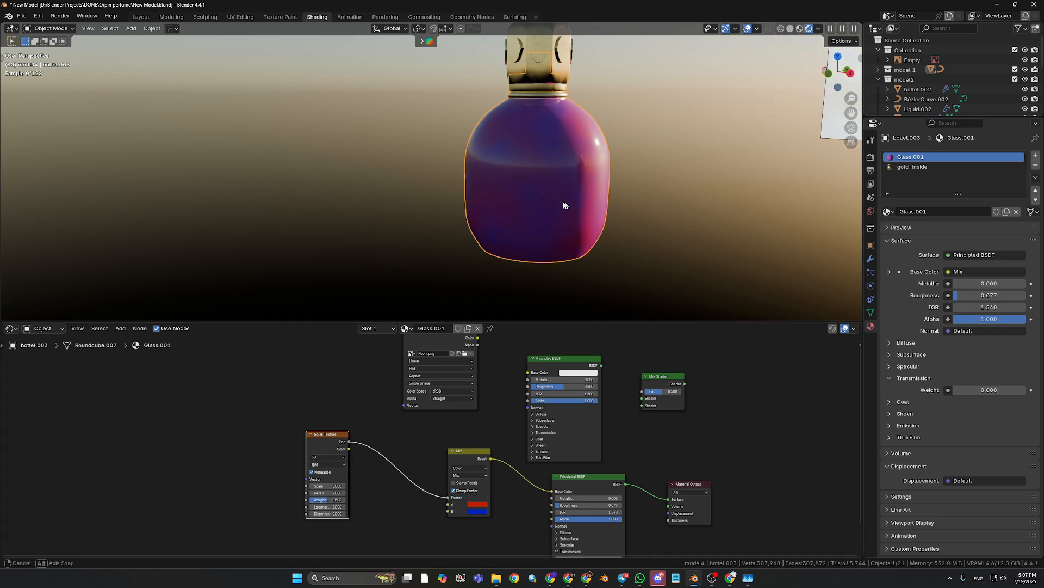
pyautogui.moveTo(564, 205); pyautogui.dragTo(462, 203, button='middle')
pyautogui.scroll(1, 533, 188)
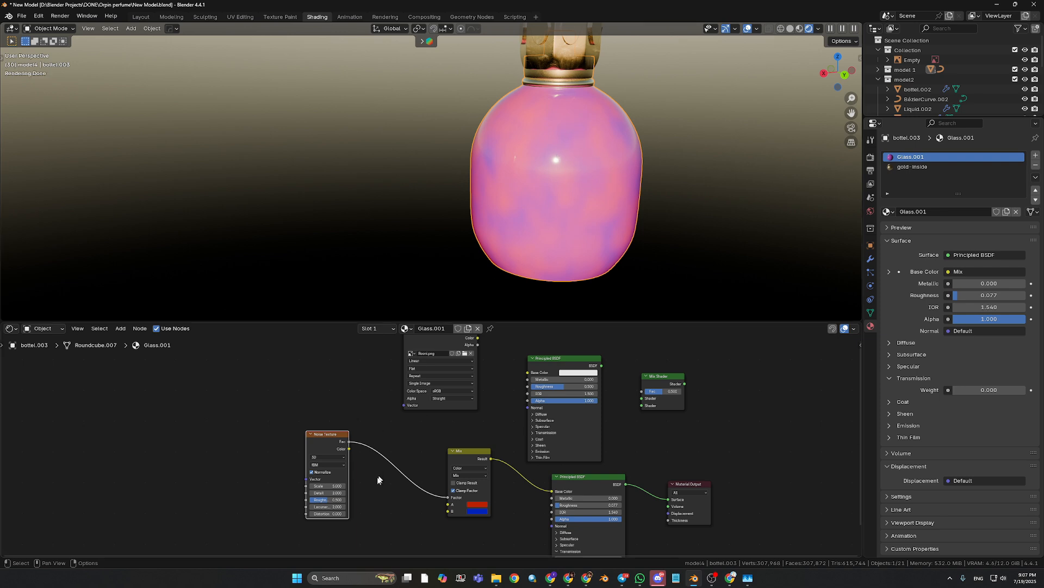
# Adjust the Noise Texture to Scale 15.900, Detail 2.800 and Roughness 0.346 while checking the pattern on the bottle.
pyautogui.moveTo(327, 485); pyautogui.dragTo(358, 486)
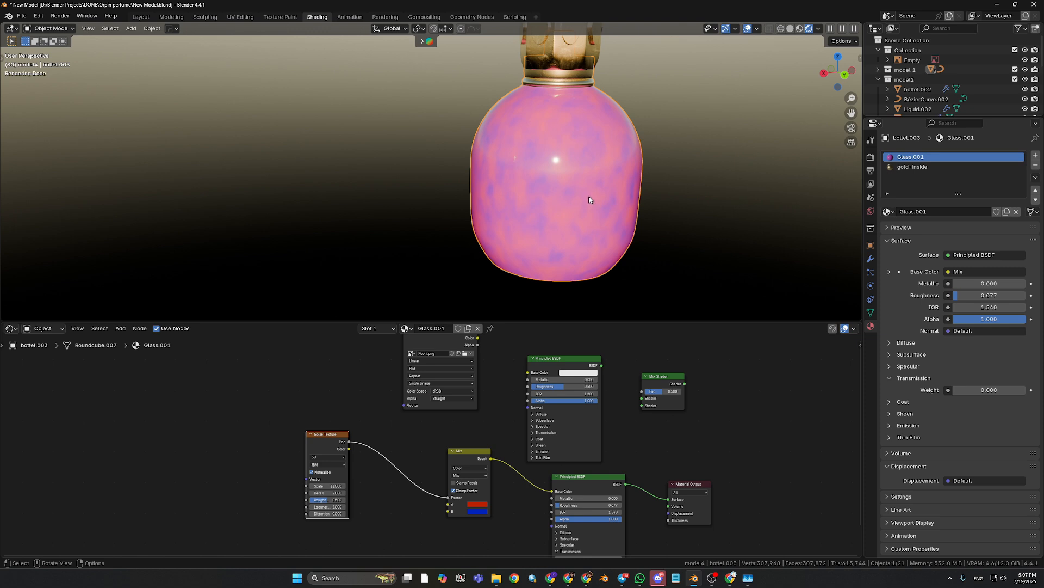
pyautogui.moveTo(589, 200); pyautogui.dragTo(564, 178, button='middle')
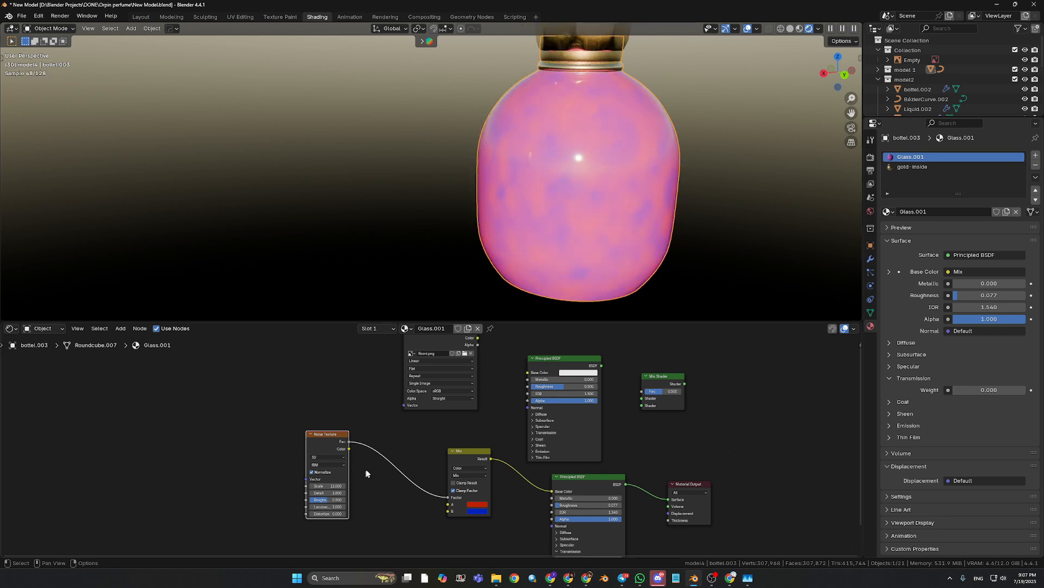
pyautogui.moveTo(333, 500); pyautogui.dragTo(338, 486)
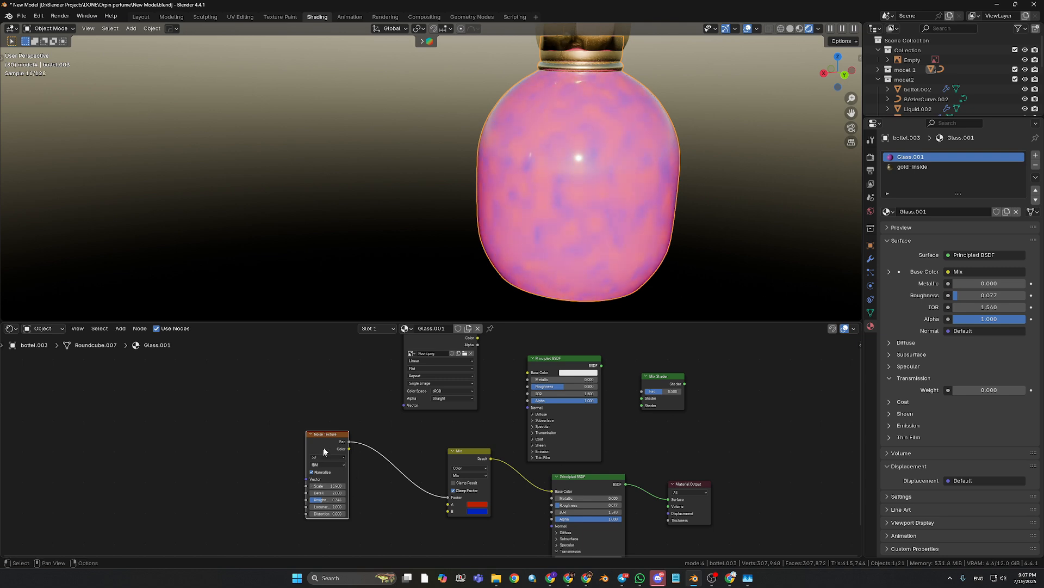
# Insert a Color Ramp between the Noise Texture and the Mix node, and tighten its stops with the white one at 0.679.
pyautogui.moveTo(314, 434); pyautogui.dragTo(290, 434)
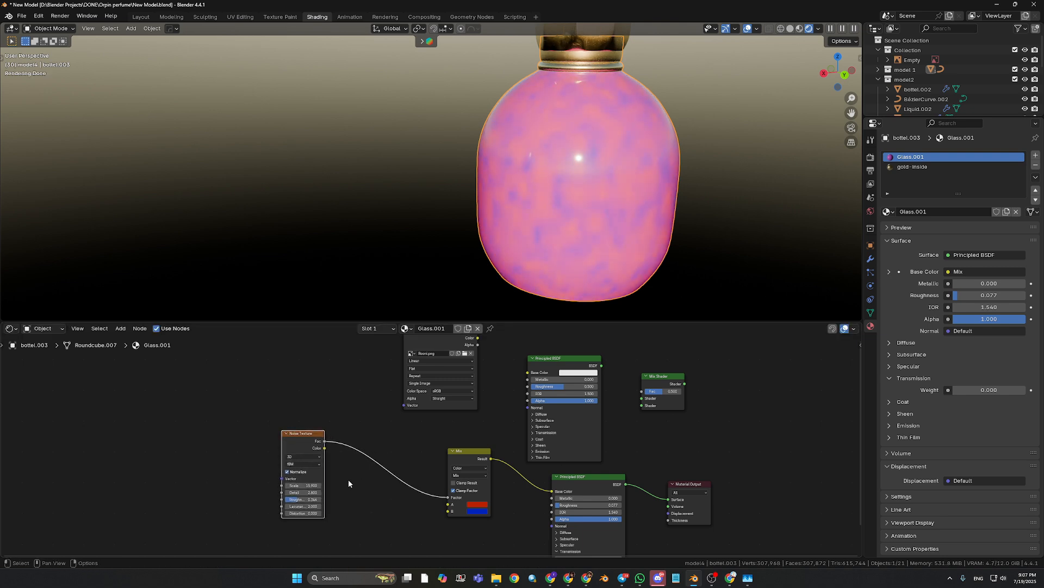
pyautogui.hotkey('shift', 'a')
pyautogui.moveTo(374, 499)
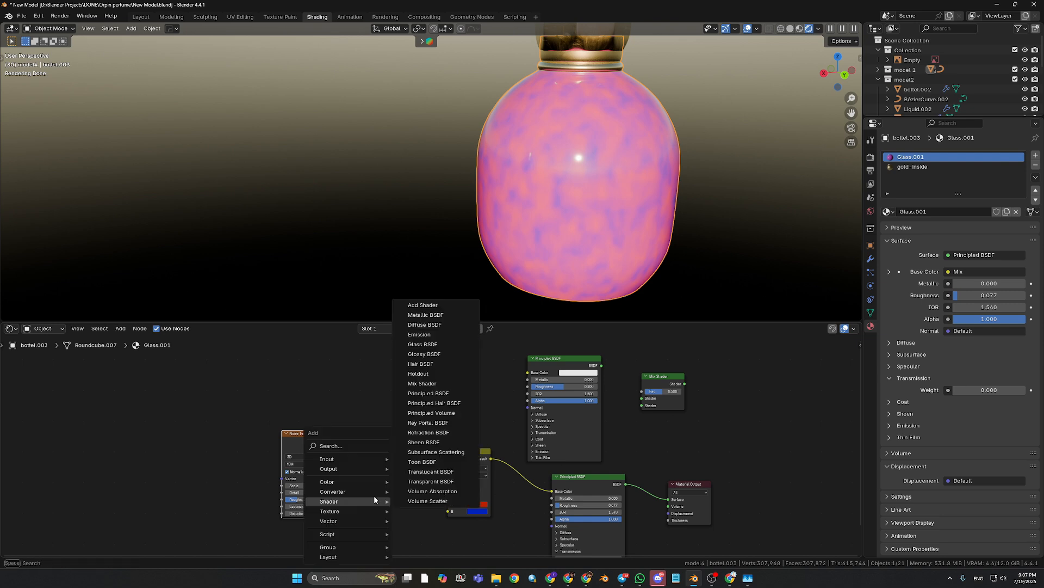
pyautogui.write('colo')
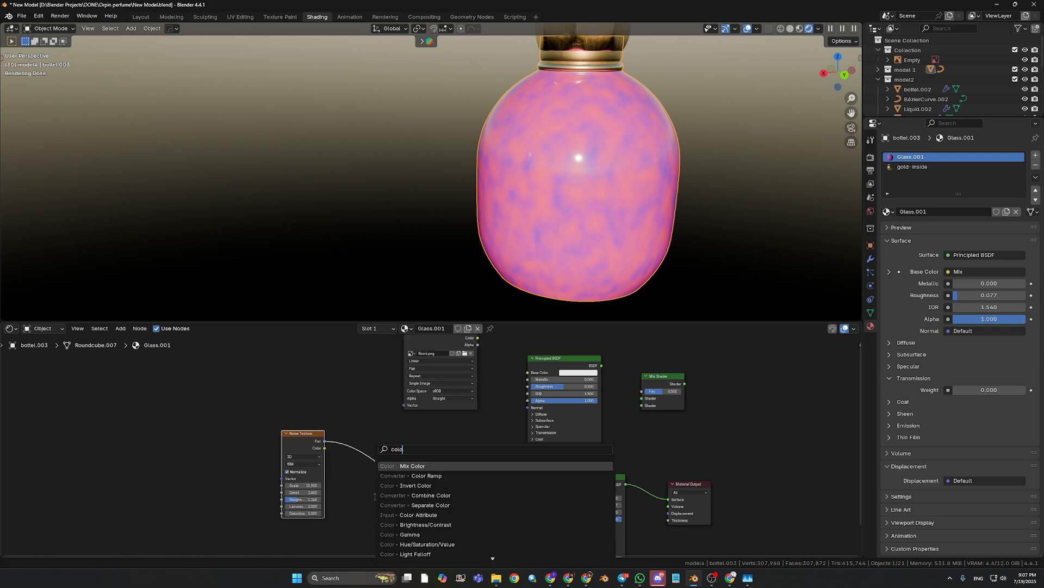
pyautogui.press('Down')
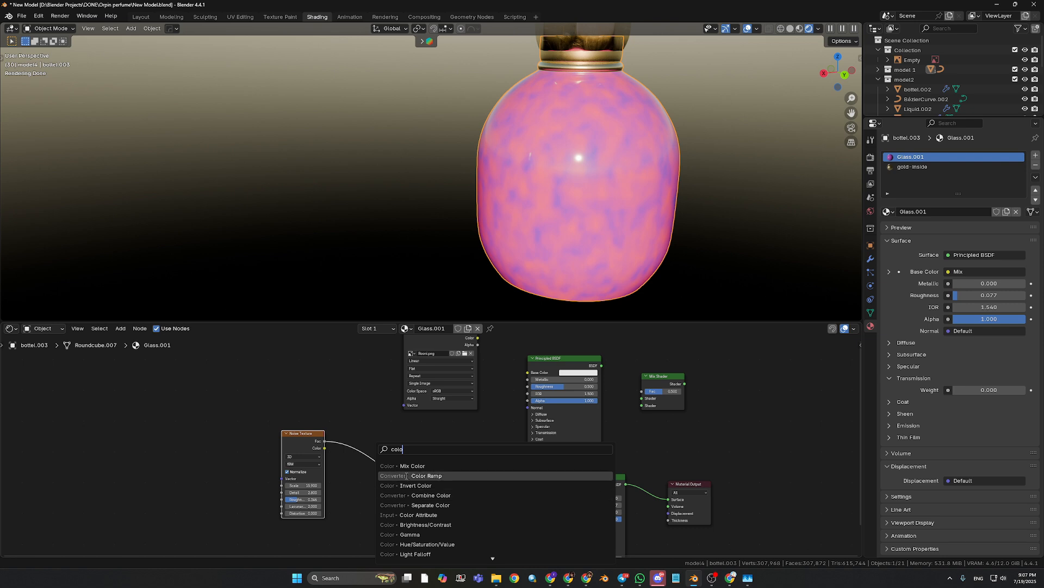
pyautogui.press('Return')
pyautogui.click(354, 501)
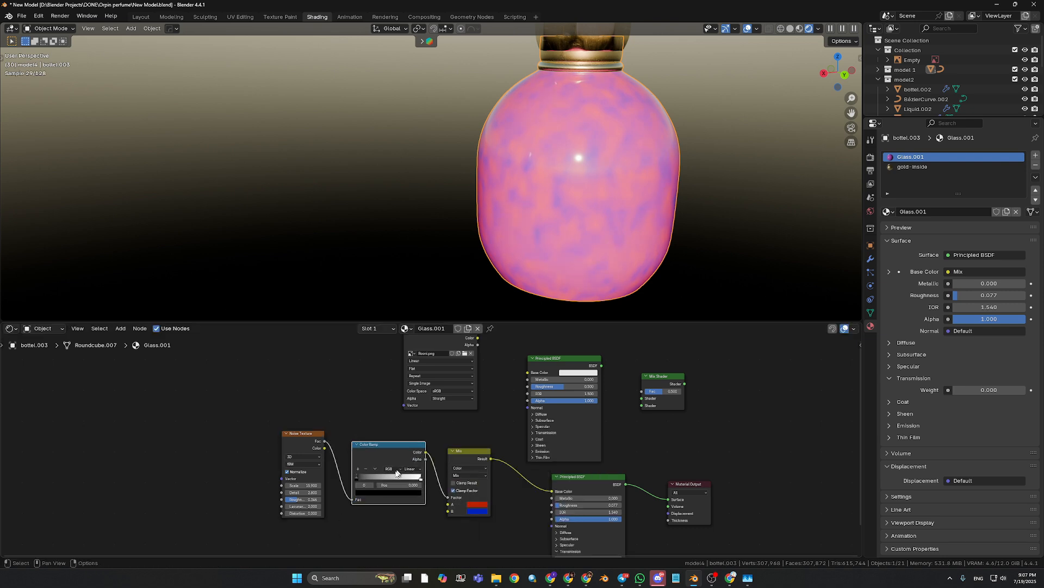
pyautogui.moveTo(356, 477); pyautogui.dragTo(399, 481)
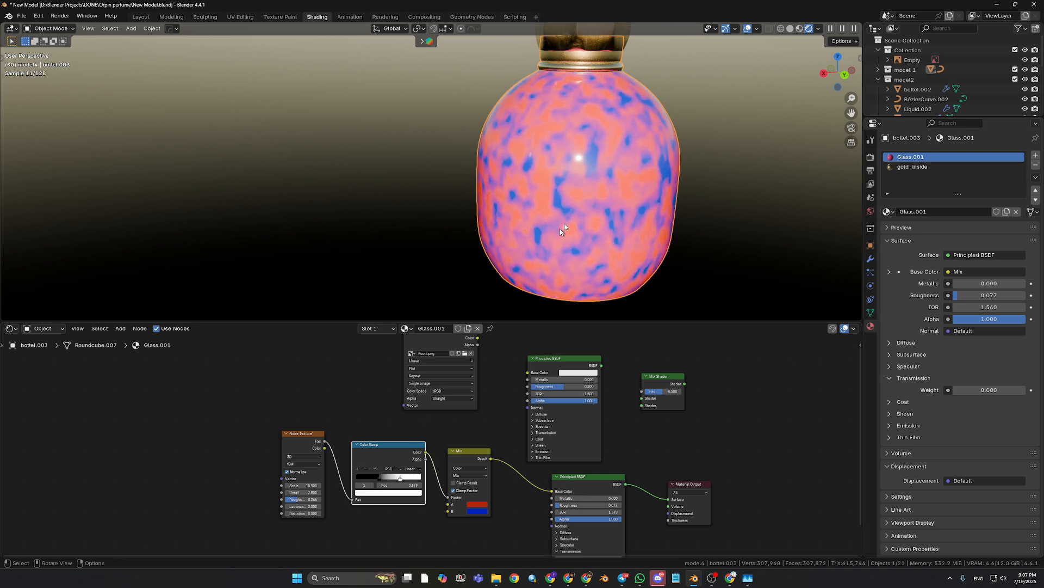
# Preview the Noise Texture directly on the bottle and set its Scale to 11.400, Lacunarity to 3.600 and Distortion to 1.400.
pyautogui.moveTo(325, 441); pyautogui.dragTo(664, 494)
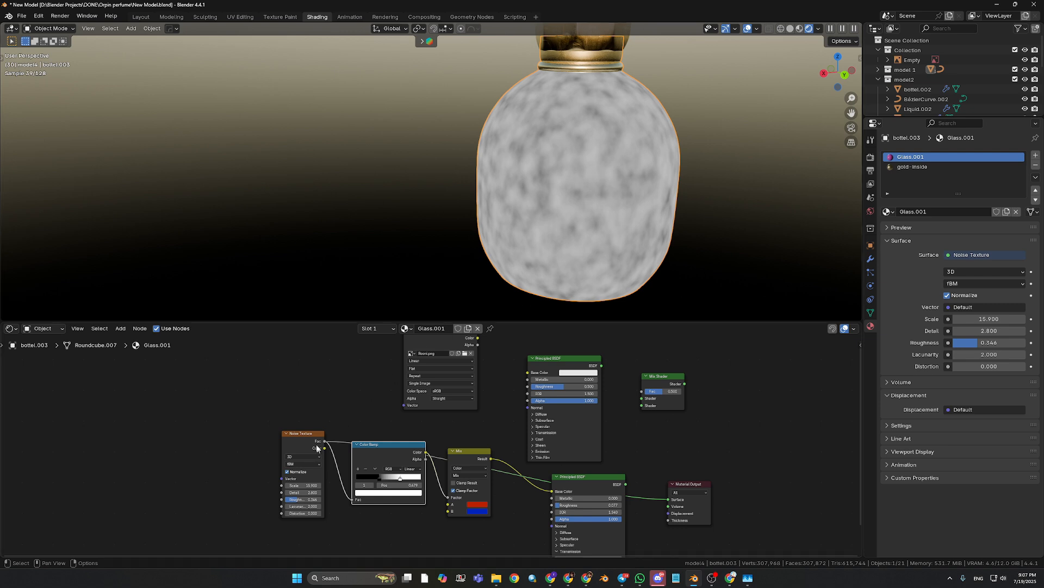
pyautogui.moveTo(308, 430); pyautogui.dragTo(280, 414)
pyautogui.moveTo(282, 463)
pyautogui.mouseDown()
pyautogui.moveTo(238, 463)
pyautogui.moveTo(270, 463)
pyautogui.mouseUp()
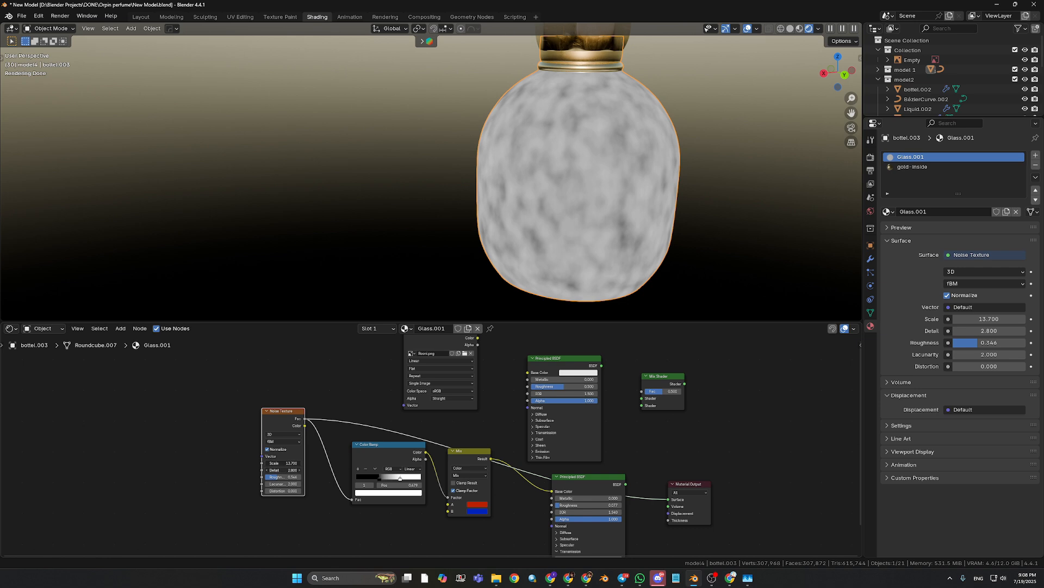
pyautogui.moveTo(287, 463); pyautogui.dragTo(231, 485)
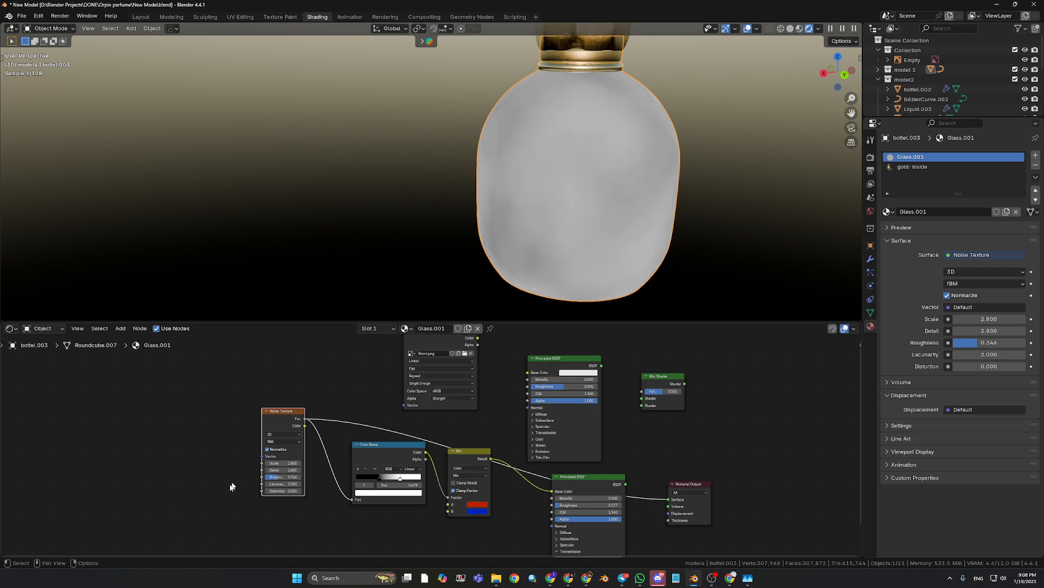
pyautogui.moveTo(287, 463); pyautogui.dragTo(195, 468)
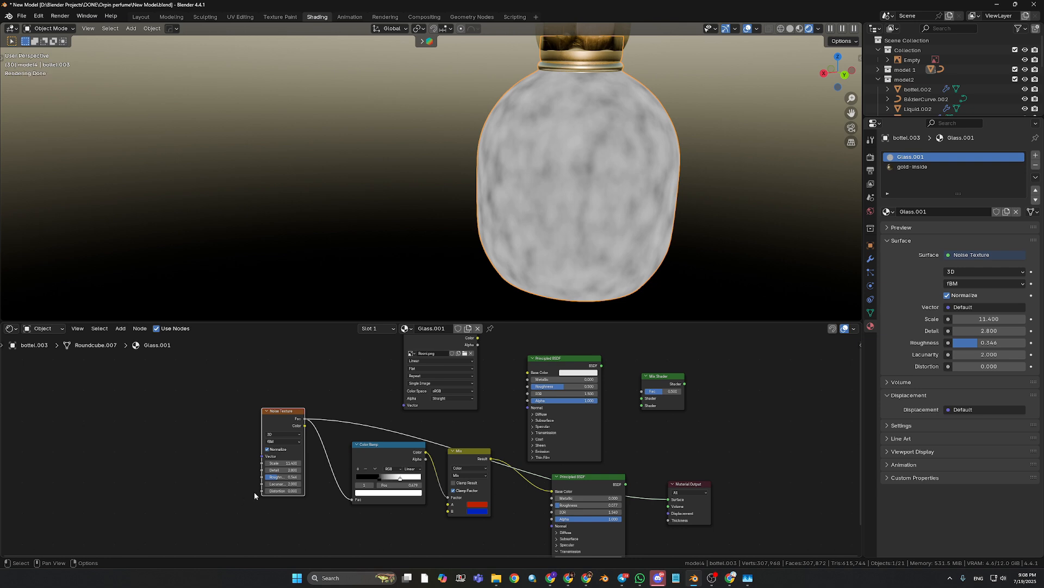
pyautogui.moveTo(281, 484)
pyautogui.mouseDown()
pyautogui.moveTo(305, 484)
pyautogui.moveTo(290, 490)
pyautogui.mouseUp()
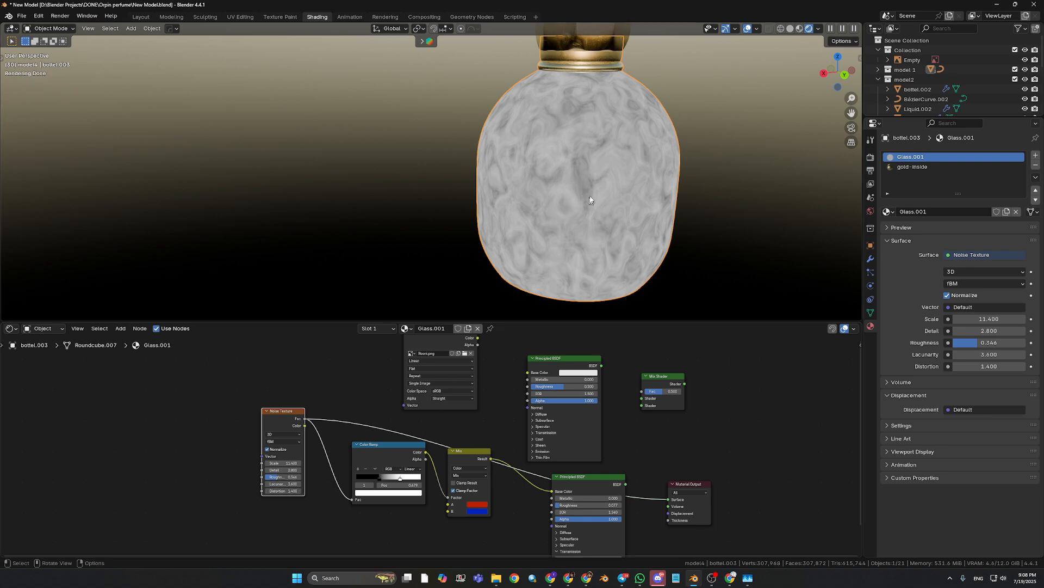
pyautogui.scroll(3, 596, 157)
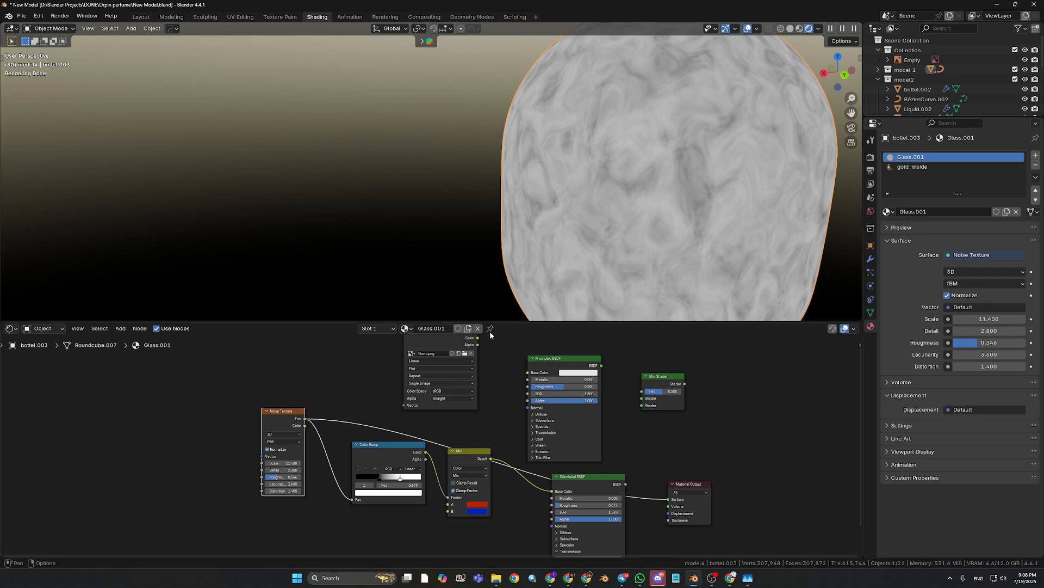
# Preview the Color Ramp on the bottle, move its black stop to 0.313, and compare it with the raw Noise Texture.
pyautogui.moveTo(375, 444); pyautogui.dragTo(669, 499)
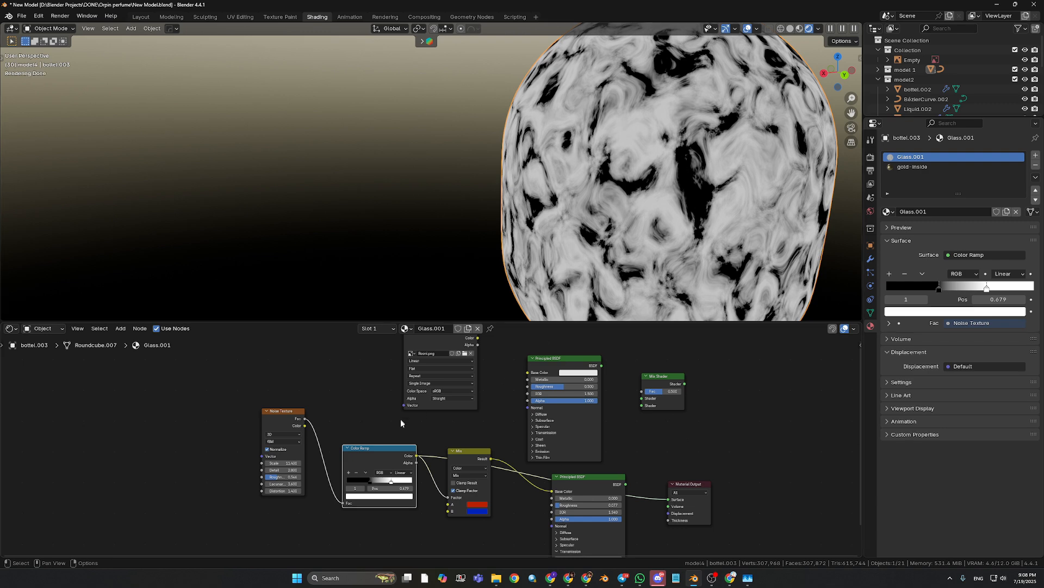
pyautogui.moveTo(392, 483); pyautogui.dragTo(368, 482)
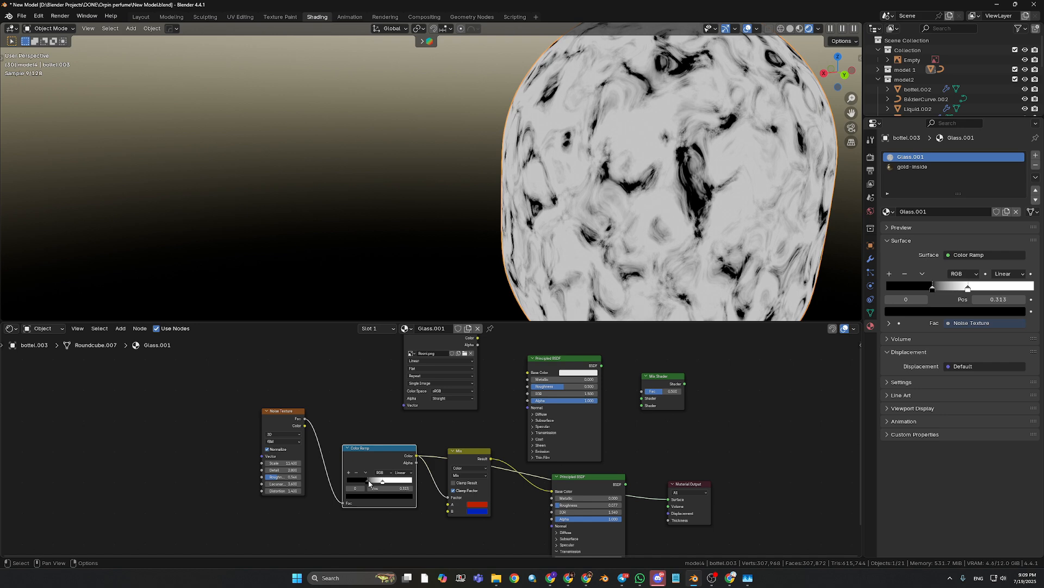
pyautogui.keyDown('shift'); pyautogui.click(286, 412); pyautogui.keyUp('shift')
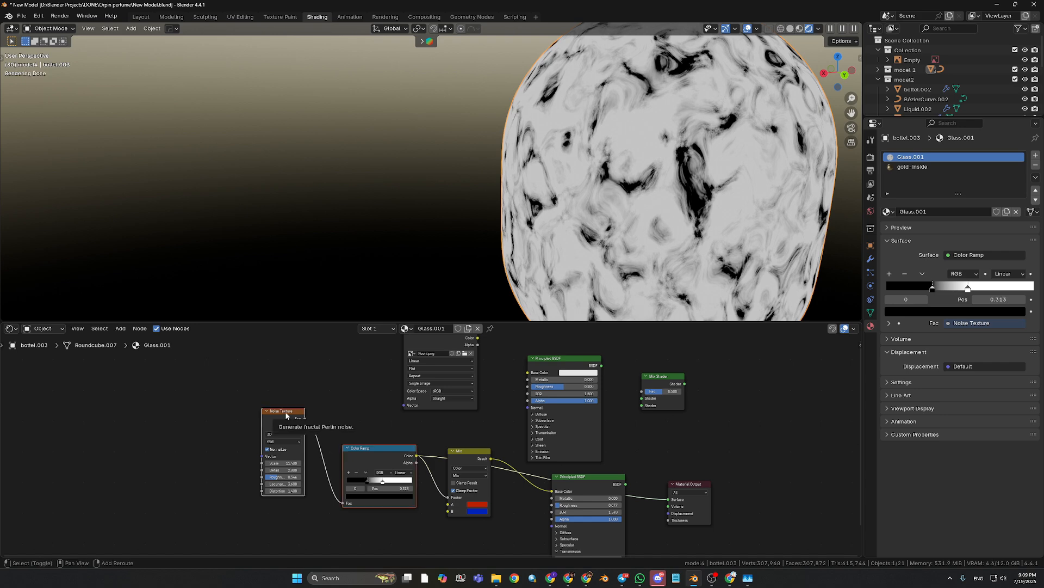
pyautogui.keyDown('ctrl'); pyautogui.keyDown('shift'); pyautogui.click(287, 412); pyautogui.keyUp('shift'); pyautogui.keyUp('ctrl')
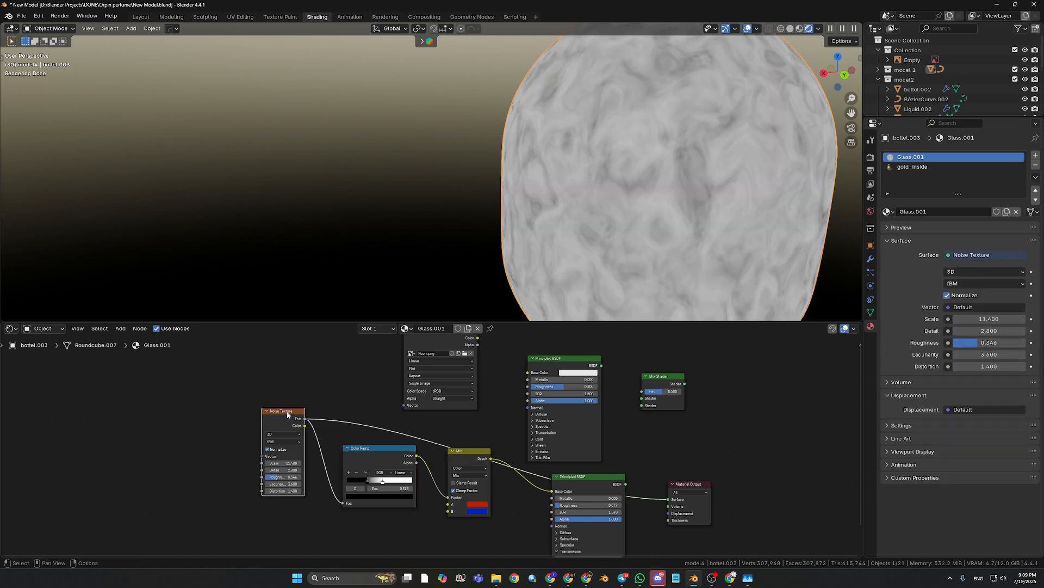
pyautogui.keyDown('ctrl'); pyautogui.keyDown('shift'); pyautogui.click(405, 450); pyautogui.keyUp('shift'); pyautogui.keyUp('ctrl')
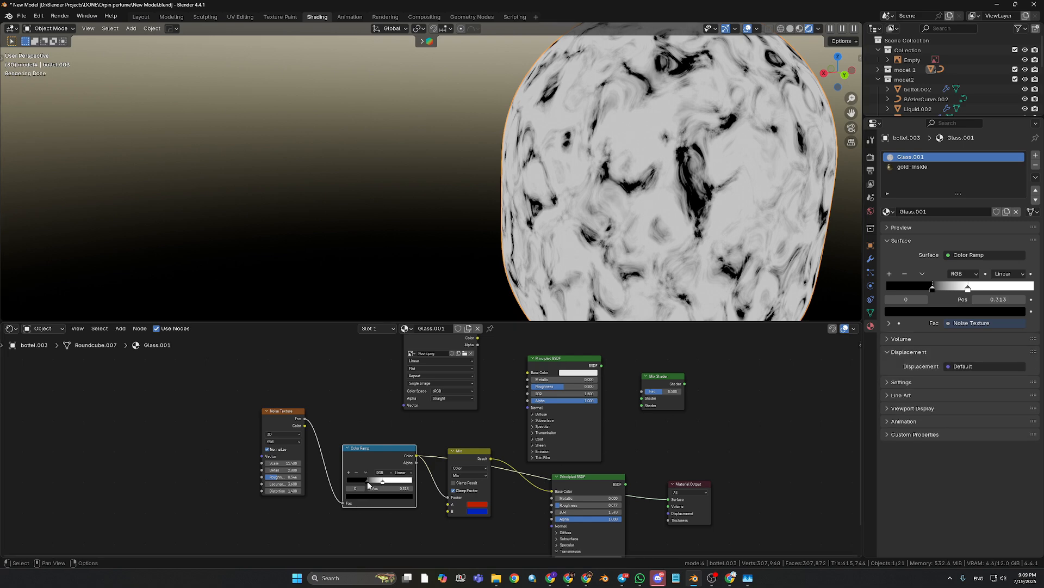
# Move the Color Ramp's black stop past the white one to 0.641, and view the Principled BSDF result on the bottle.
pyautogui.moveTo(368, 483); pyautogui.dragTo(389, 483)
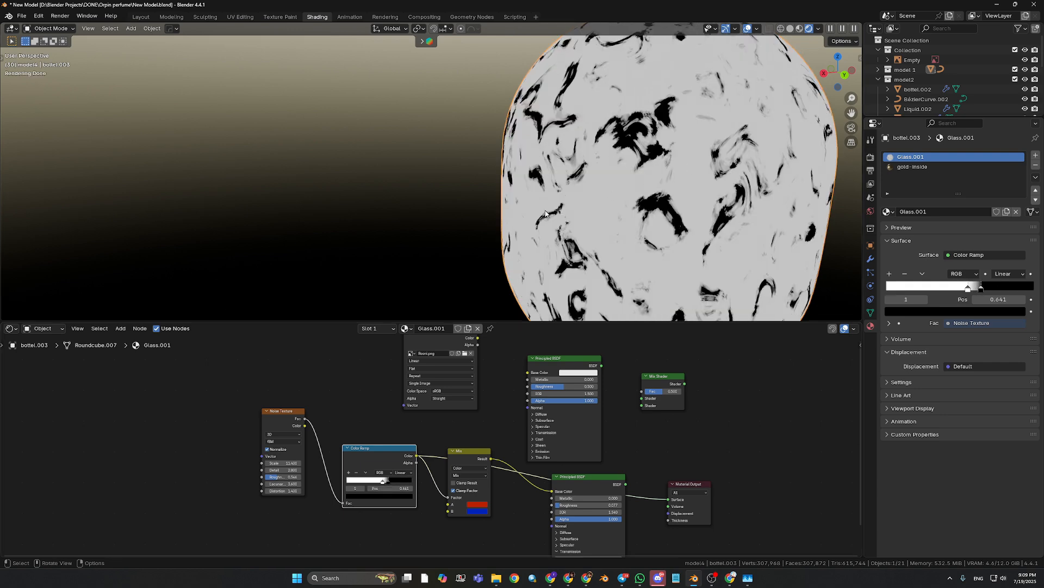
pyautogui.keyDown('ctrl'); pyautogui.keyDown('shift'); pyautogui.click(588, 478); pyautogui.keyUp('shift'); pyautogui.keyUp('ctrl')
pyautogui.scroll(-2, 640, 230)
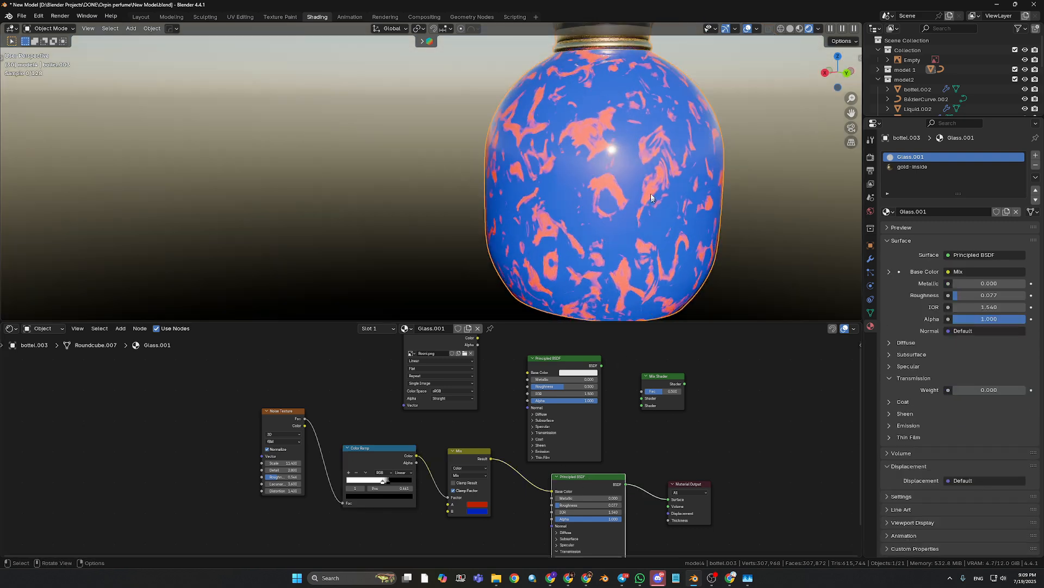
pyautogui.moveTo(641, 190); pyautogui.dragTo(632, 200, button='middle')
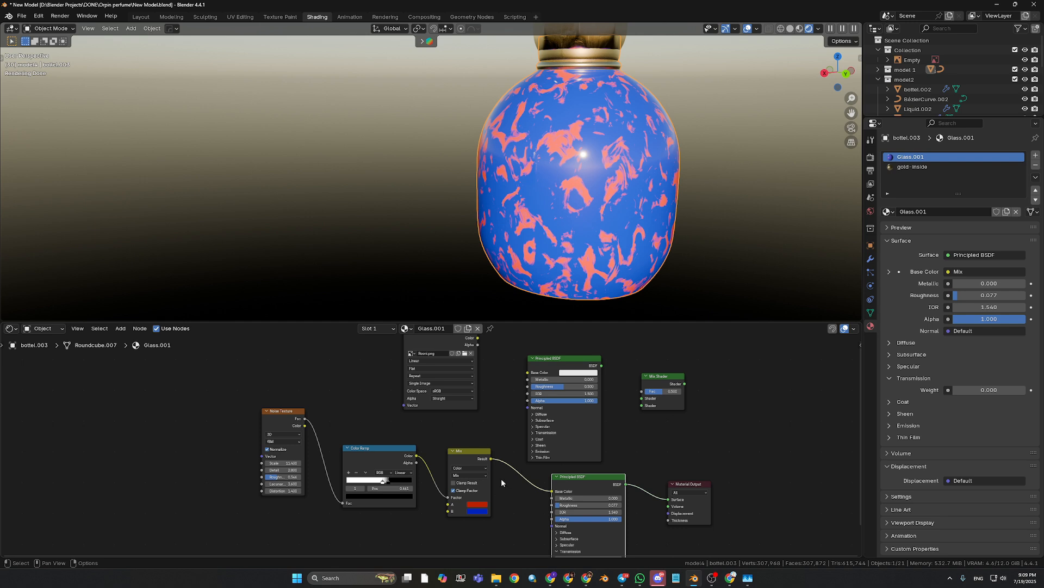
# Delete the Noise Texture, Color Ramp and Mix nodes.
pyautogui.click(465, 450)
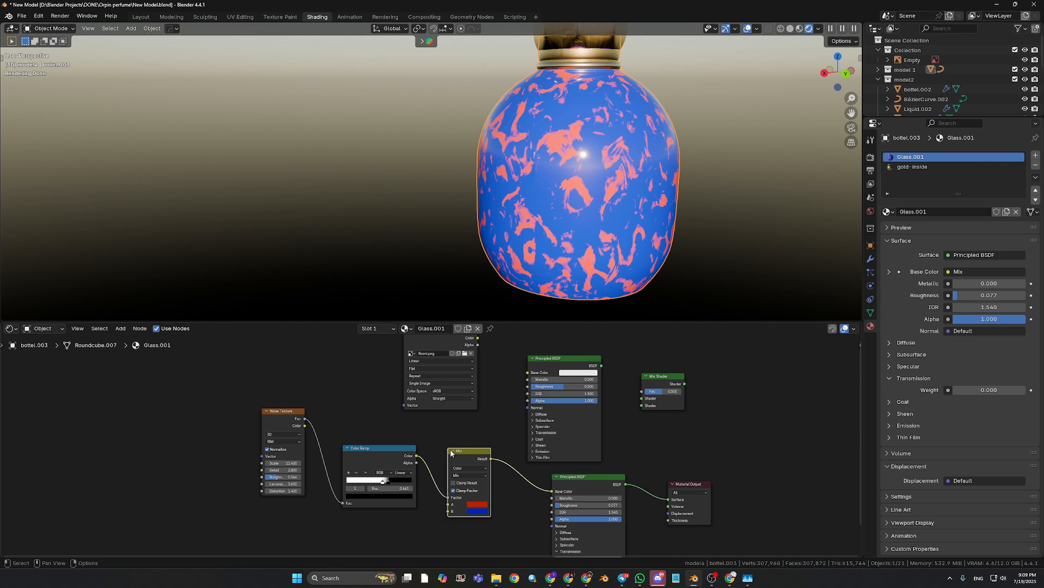
pyautogui.moveTo(438, 433); pyautogui.dragTo(302, 509)
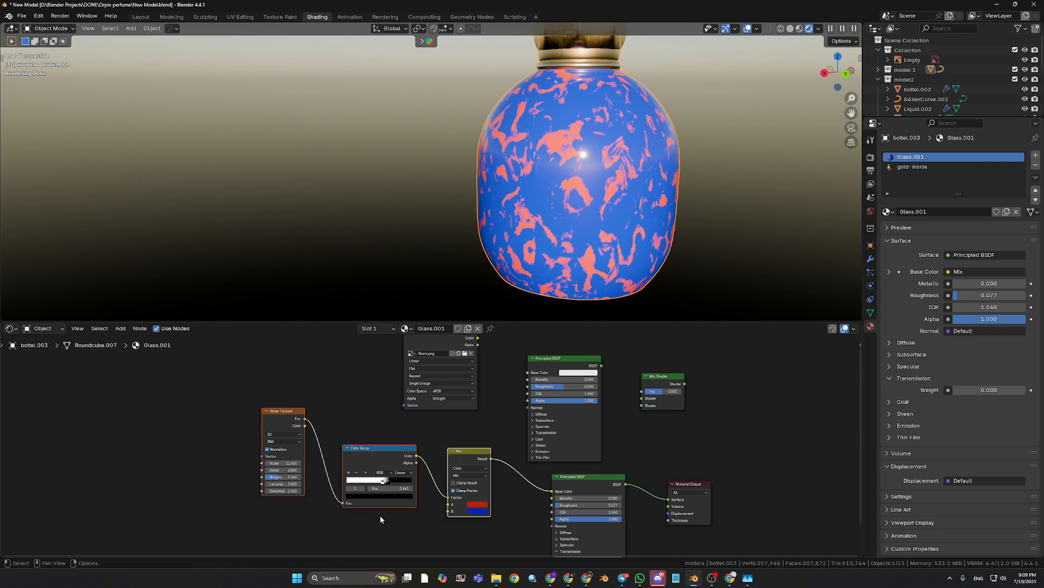
pyautogui.press('x')
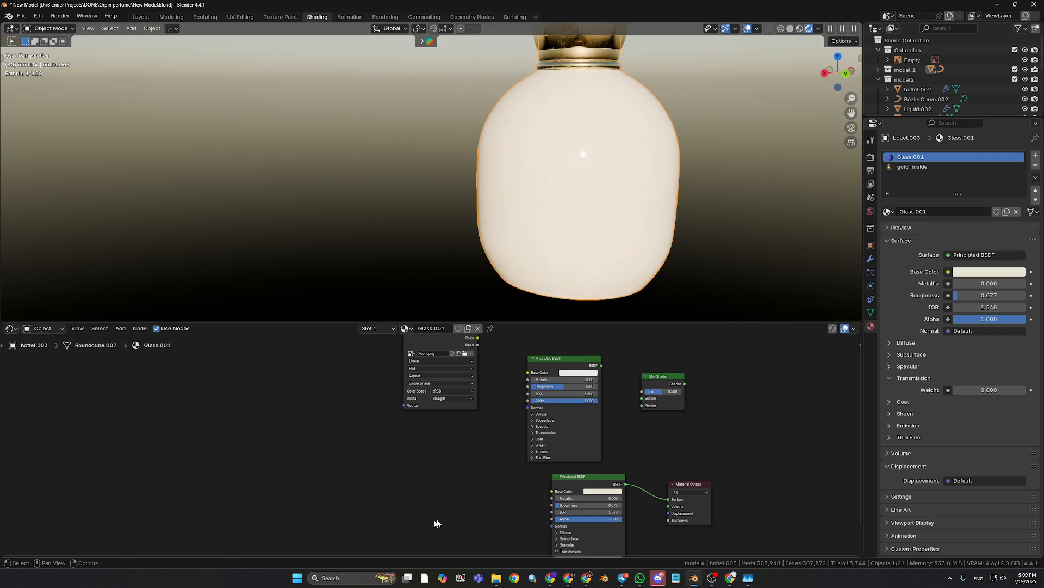
# Set the Transmission Weight of the Principled BSDF connected to the Material Output to 1.000.
pyautogui.keyDown('ctrl'); pyautogui.scroll(-5, 473, 495); pyautogui.keyUp('ctrl')
pyautogui.scroll(-1, 539, 532)
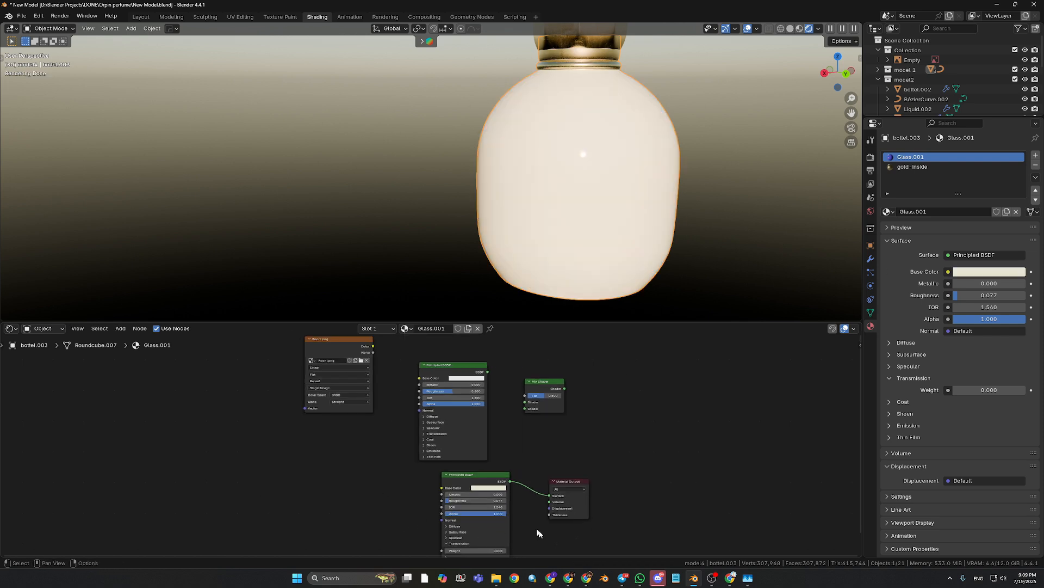
pyautogui.moveTo(527, 549); pyautogui.dragTo(528, 516, button='middle')
pyautogui.moveTo(447, 520); pyautogui.dragTo(508, 519)
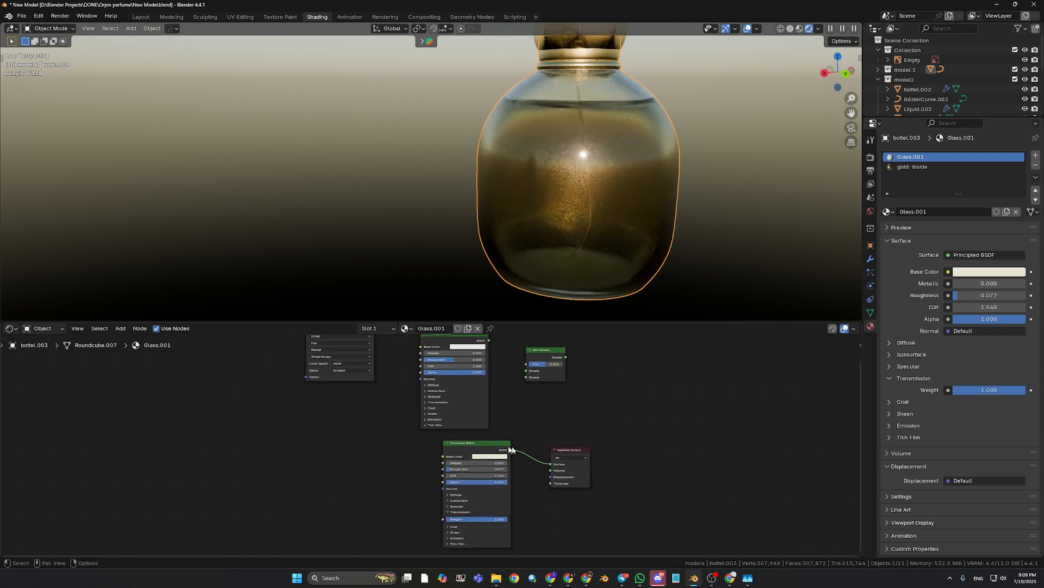
pyautogui.scroll(1, 546, 419)
pyautogui.keyDown('shift'); pyautogui.moveTo(583, 420); pyautogui.dragTo(615, 443, button='middle'); pyautogui.keyUp('shift')
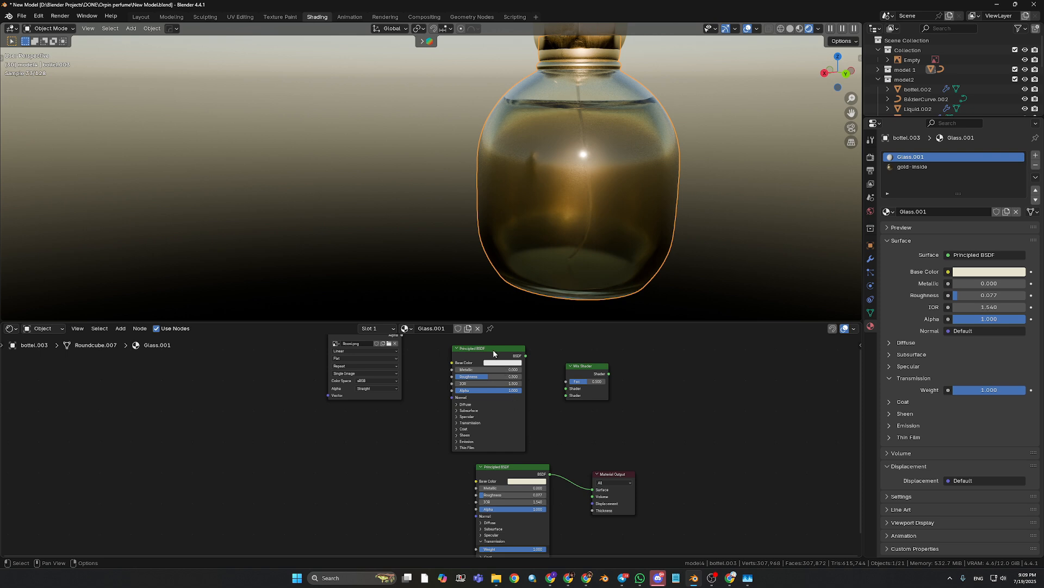
pyautogui.moveTo(395, 424); pyautogui.dragTo(412, 452, button='middle')
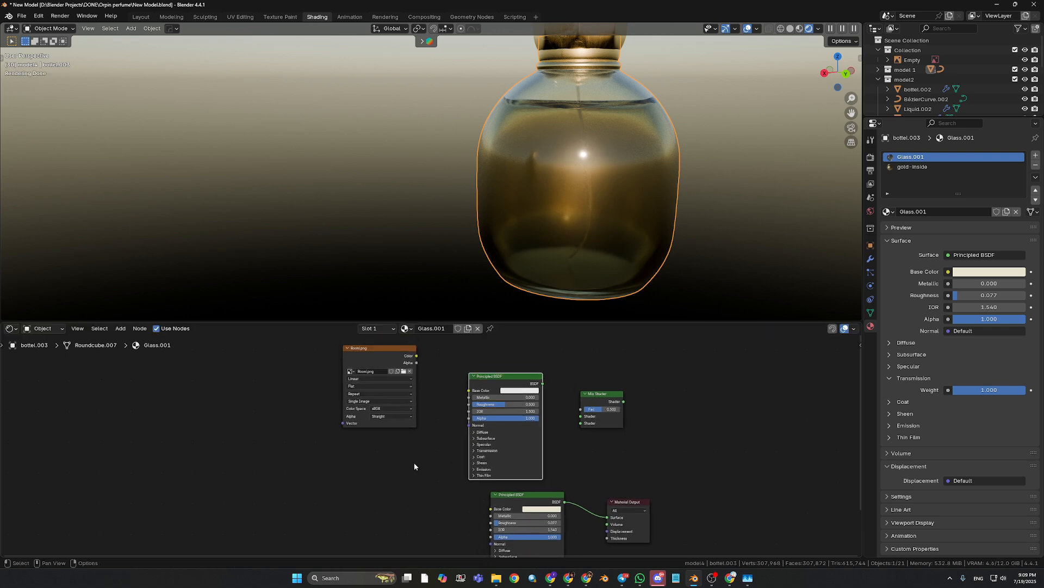
# Switch to Discord, look over the Live channel of the PixeLender server, and return to Blender.
pyautogui.click(655, 580)
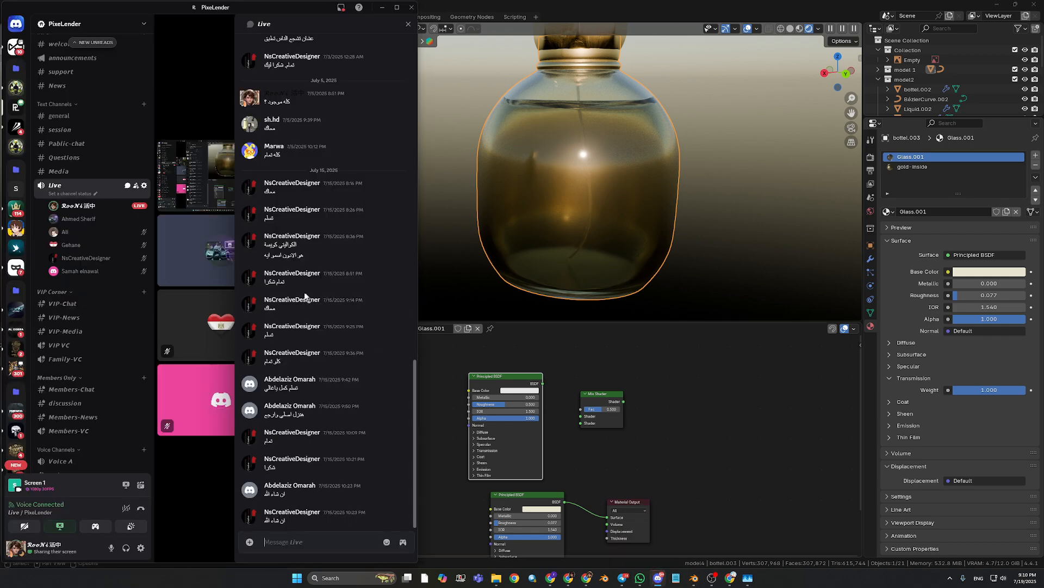
pyautogui.scroll(1, 89, 256)
pyautogui.scroll(2, 89, 255)
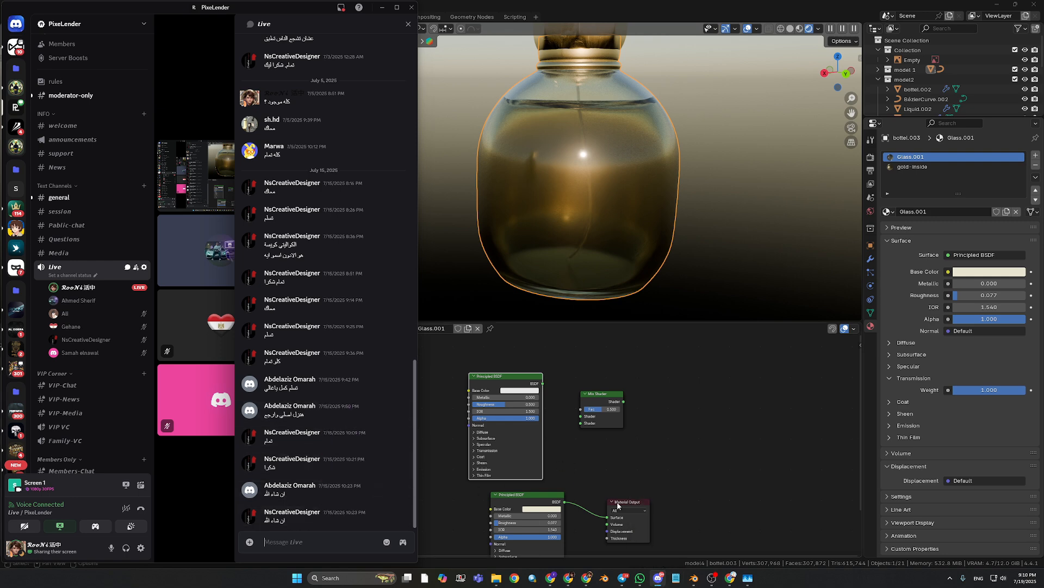
pyautogui.click(658, 577)
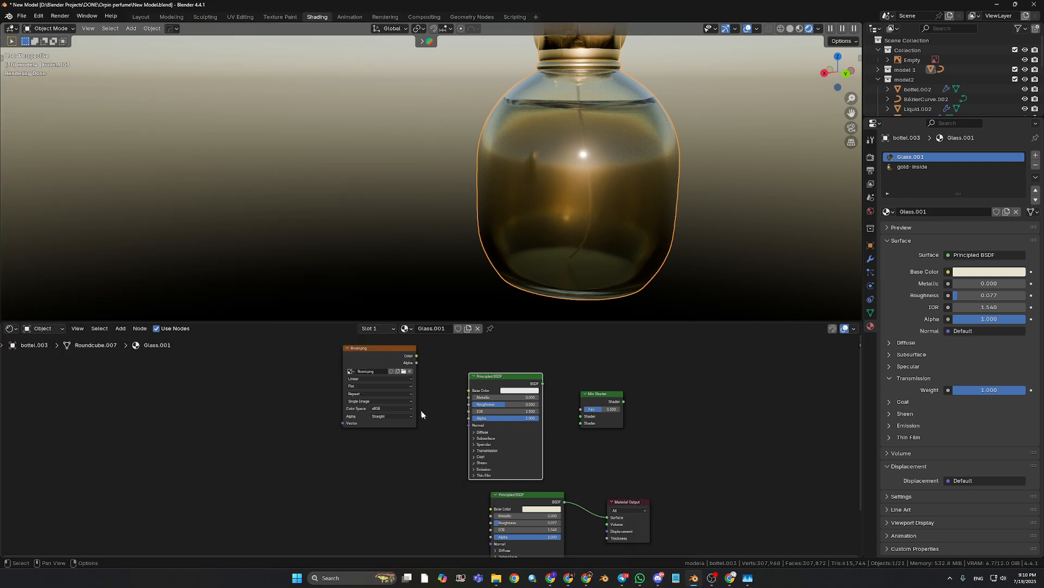
# Add a Mix Color node in front of the lower Principled BSDF.
pyautogui.moveTo(415, 461); pyautogui.dragTo(389, 434, button='middle')
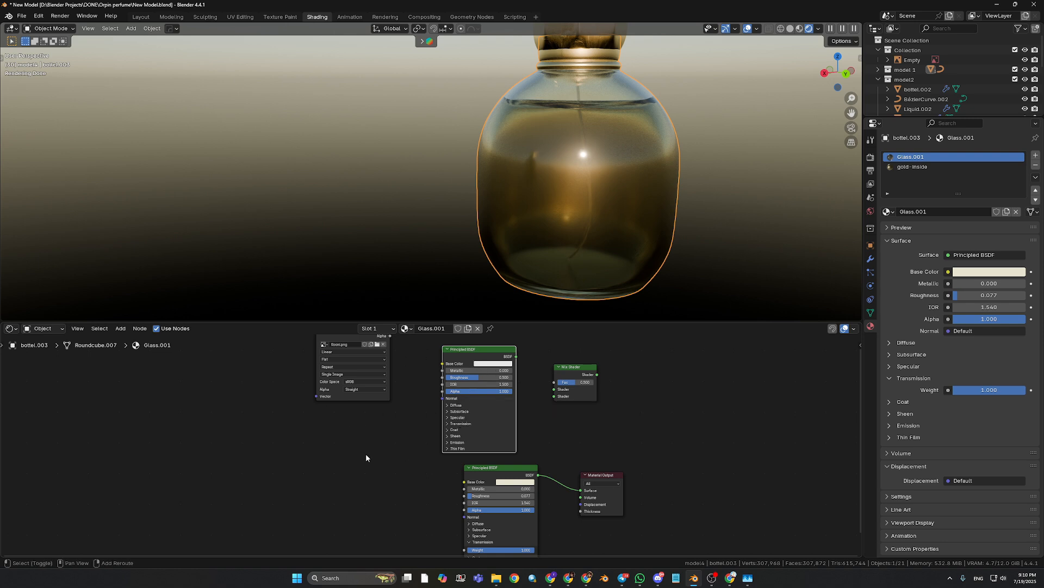
pyautogui.hotkey('shift', 'a')
pyautogui.moveTo(366, 459)
pyautogui.write('mix')
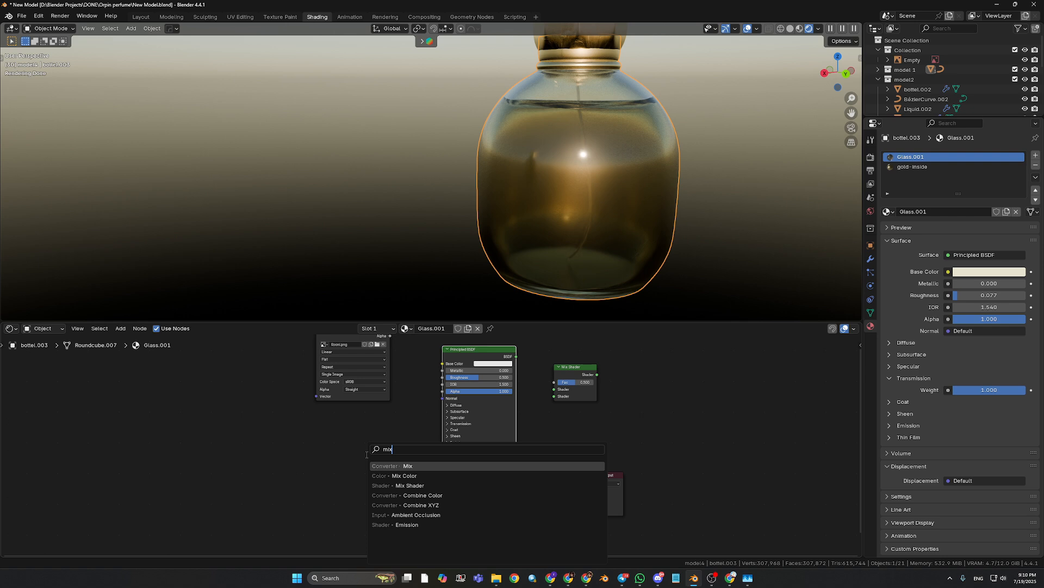
pyautogui.click(381, 475)
pyautogui.click(362, 477)
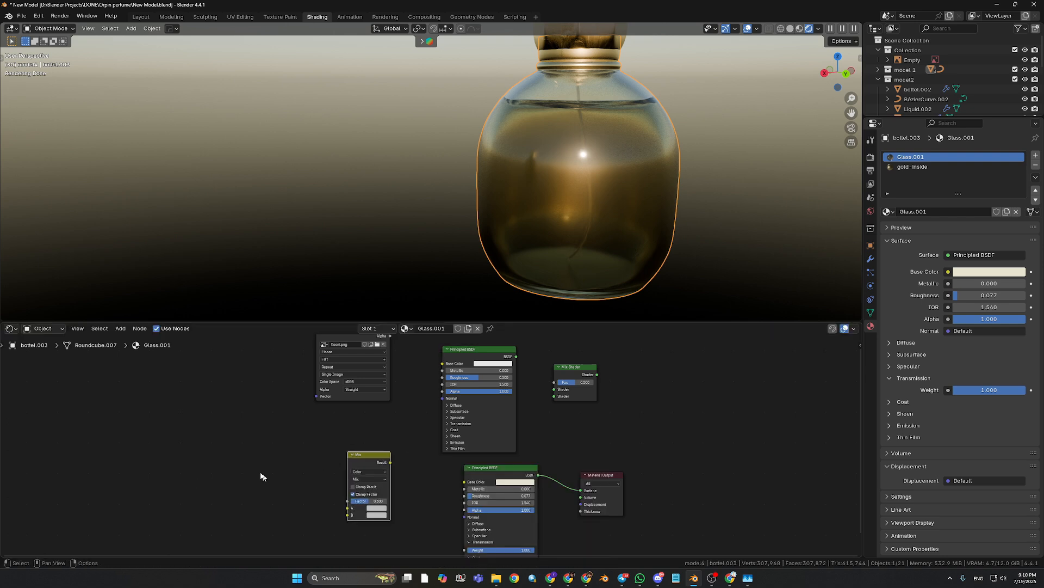
pyautogui.scroll(3, 272, 471)
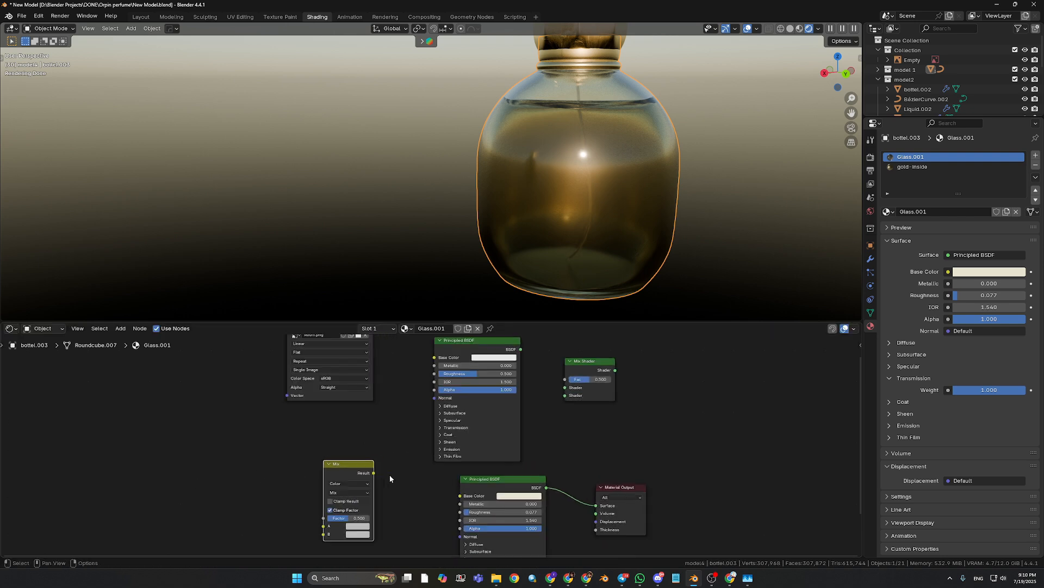
pyautogui.moveTo(387, 496); pyautogui.dragTo(387, 430, button='middle')
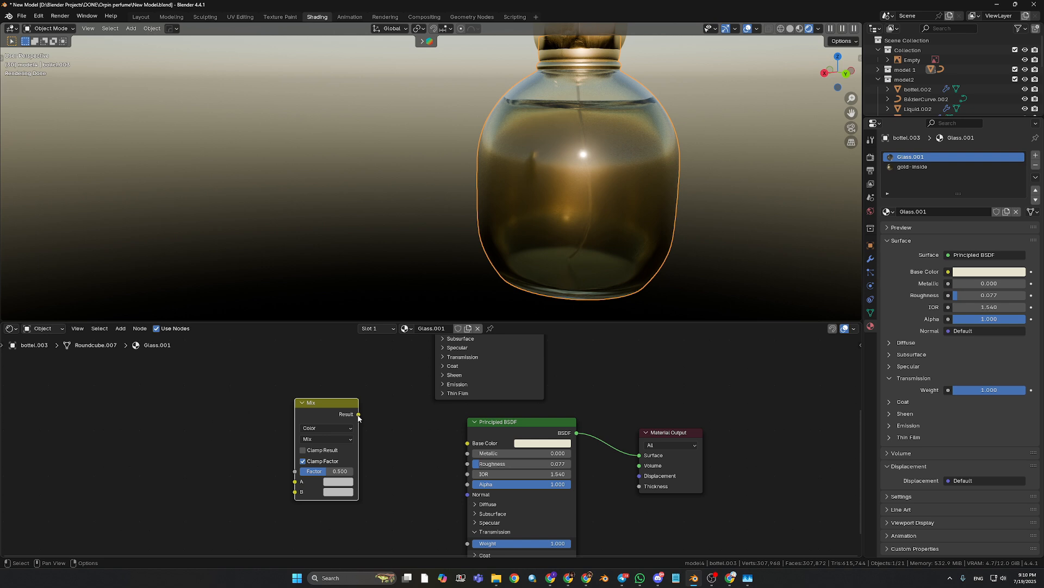
pyautogui.moveTo(358, 415); pyautogui.dragTo(373, 414)
pyautogui.click(258, 402)
pyautogui.moveTo(359, 417)
pyautogui.mouseDown()
pyautogui.moveTo(381, 378)
pyautogui.moveTo(436, 434)
pyautogui.moveTo(466, 446)
pyautogui.moveTo(375, 407)
pyautogui.mouseUp()
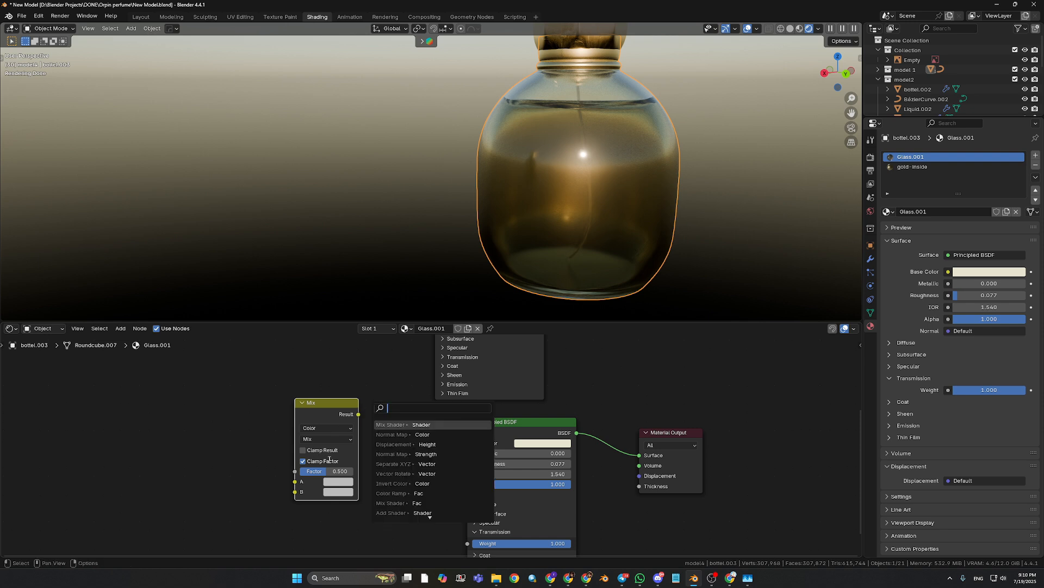
pyautogui.click(352, 380)
# Move the Mix Shader node closer to the upper Principled BSDF.
pyautogui.moveTo(392, 411); pyautogui.dragTo(356, 419, button='middle')
pyautogui.moveTo(296, 414); pyautogui.dragTo(321, 414)
pyautogui.moveTo(470, 375); pyautogui.dragTo(432, 450, button='middle')
pyautogui.moveTo(564, 364); pyautogui.dragTo(549, 389)
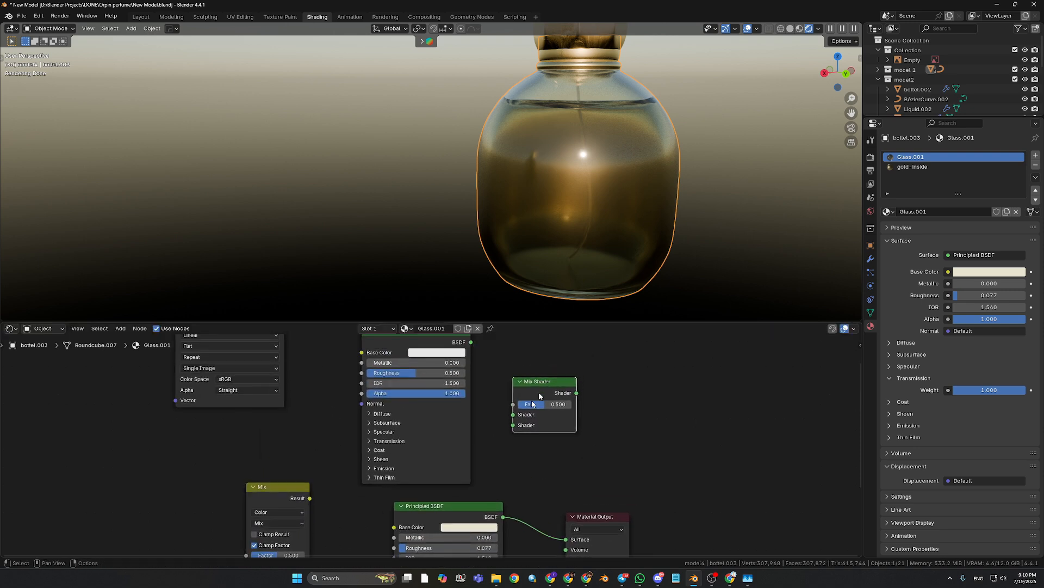
pyautogui.moveTo(550, 389); pyautogui.dragTo(561, 341, button='middle')
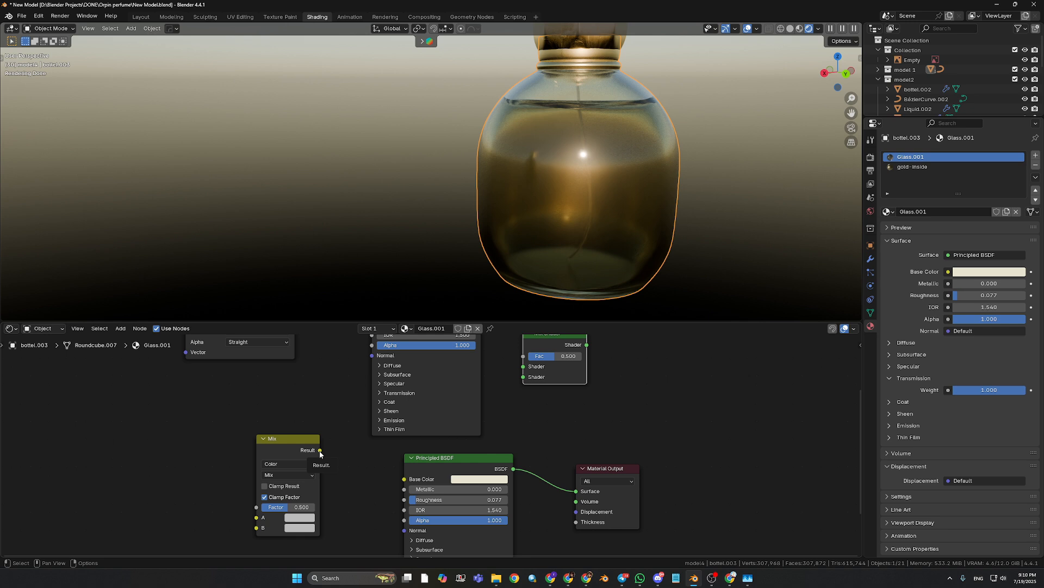
# Connect the Mix node's Result to the Base Color of the Principled BSDF linked to the Material Output.
pyautogui.moveTo(320, 451); pyautogui.dragTo(343, 465)
pyautogui.click(286, 441)
pyautogui.moveTo(404, 489); pyautogui.dragTo(377, 493)
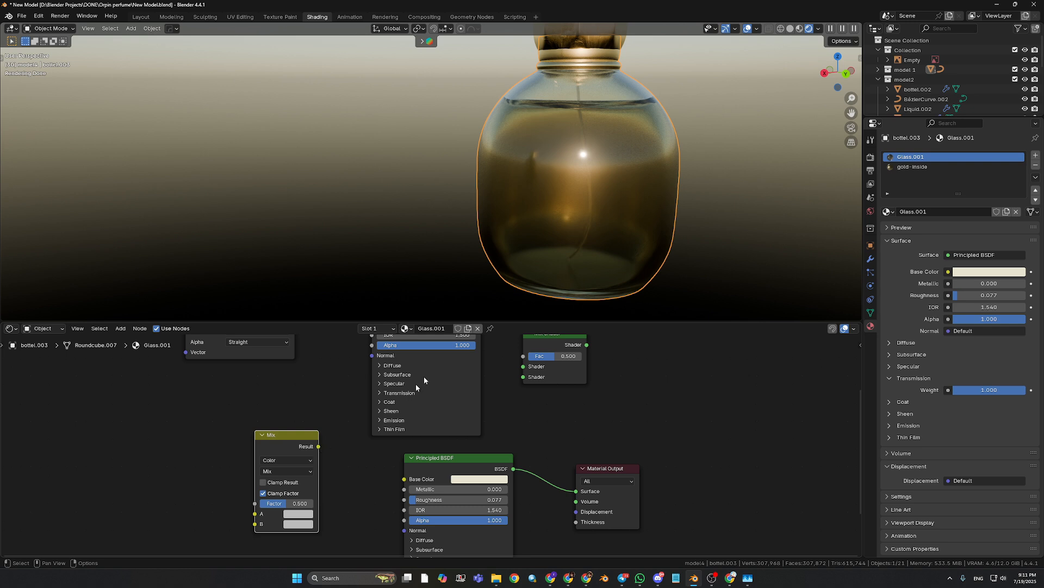
pyautogui.moveTo(558, 336); pyautogui.dragTo(582, 356)
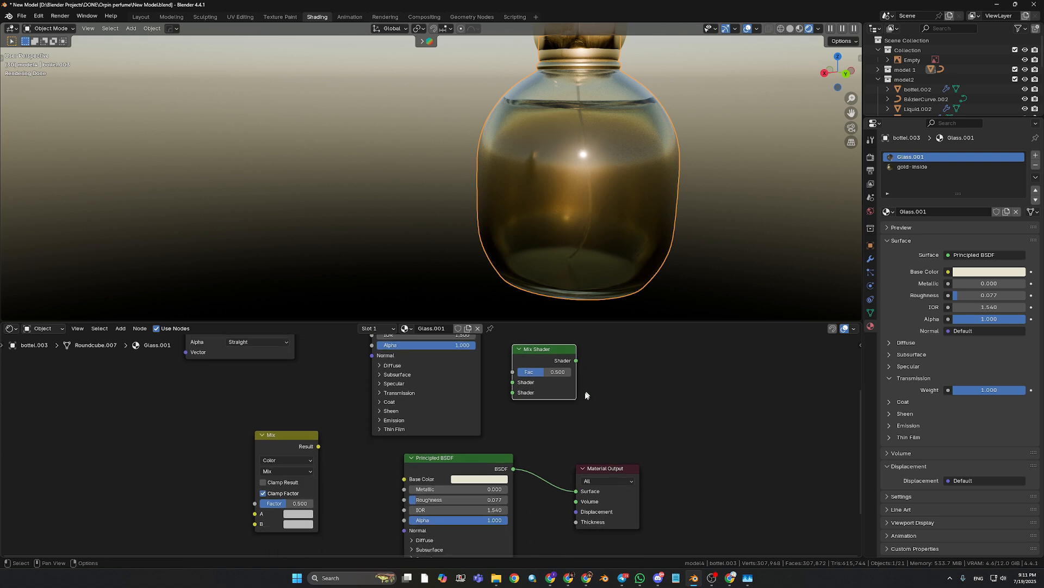
pyautogui.moveTo(514, 469); pyautogui.dragTo(576, 490)
pyautogui.moveTo(318, 446); pyautogui.dragTo(404, 479)
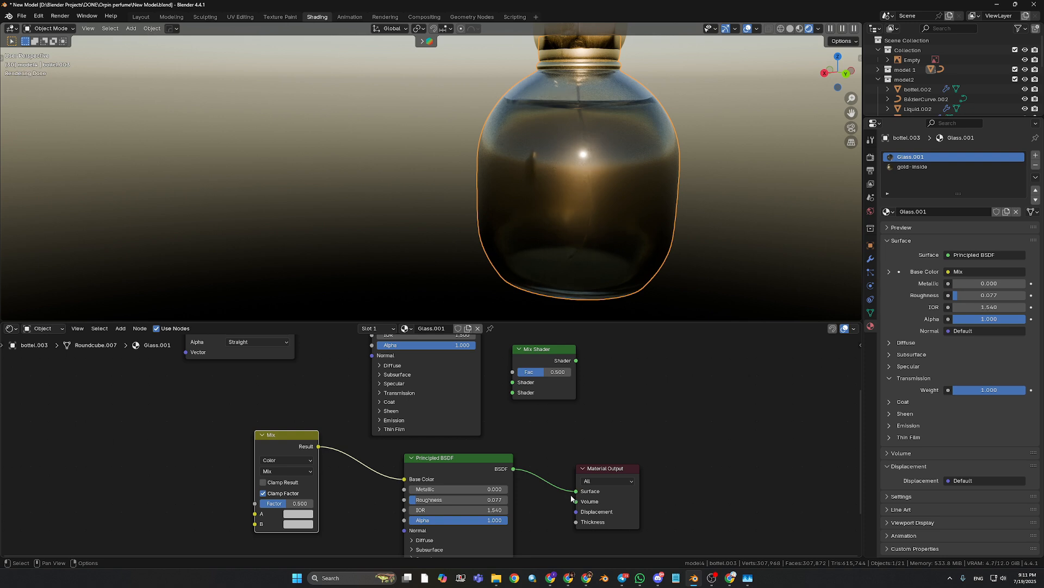
# Add a Displacement node below the Material Output and delete it again.
pyautogui.moveTo(576, 518); pyautogui.dragTo(536, 422, button='middle')
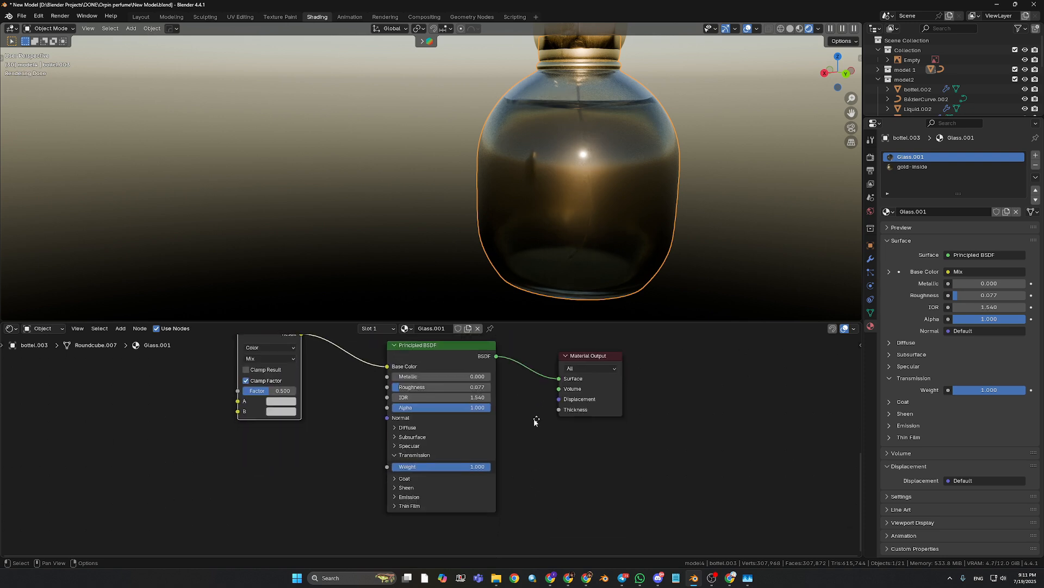
pyautogui.hotkey('shift', 'a')
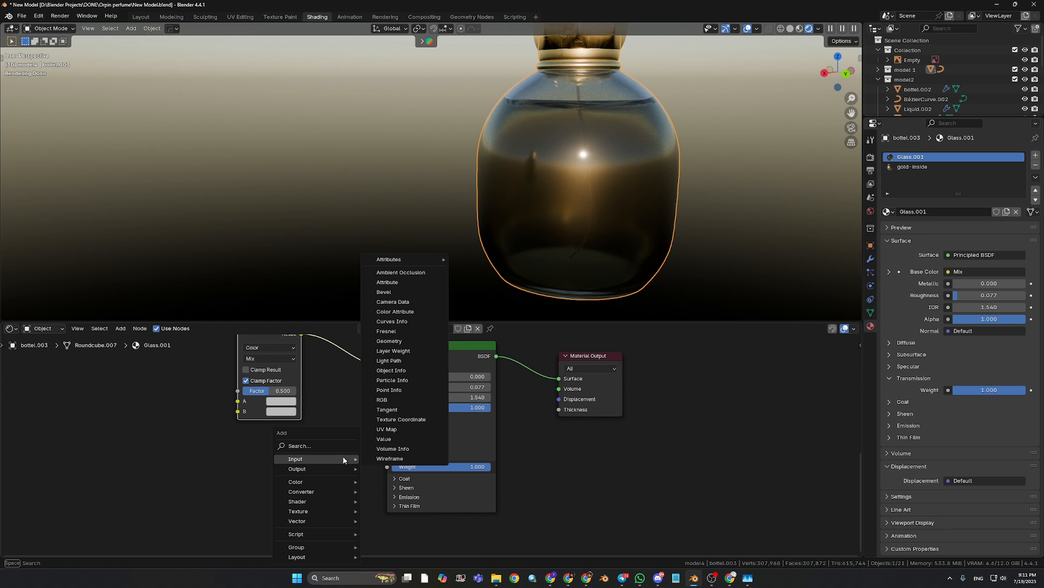
pyautogui.write('dis')
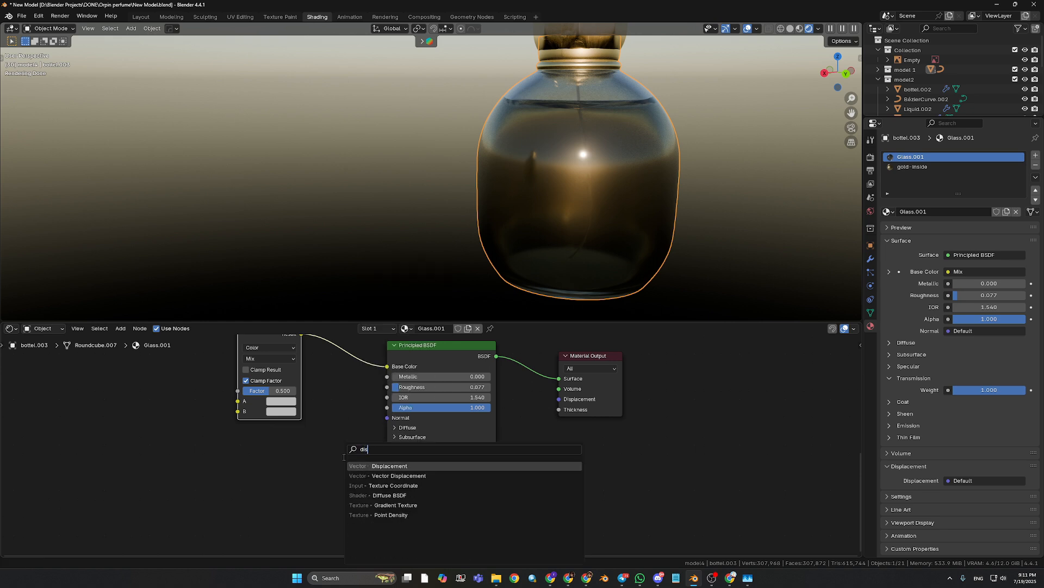
pyautogui.press('Return')
pyautogui.click(579, 482)
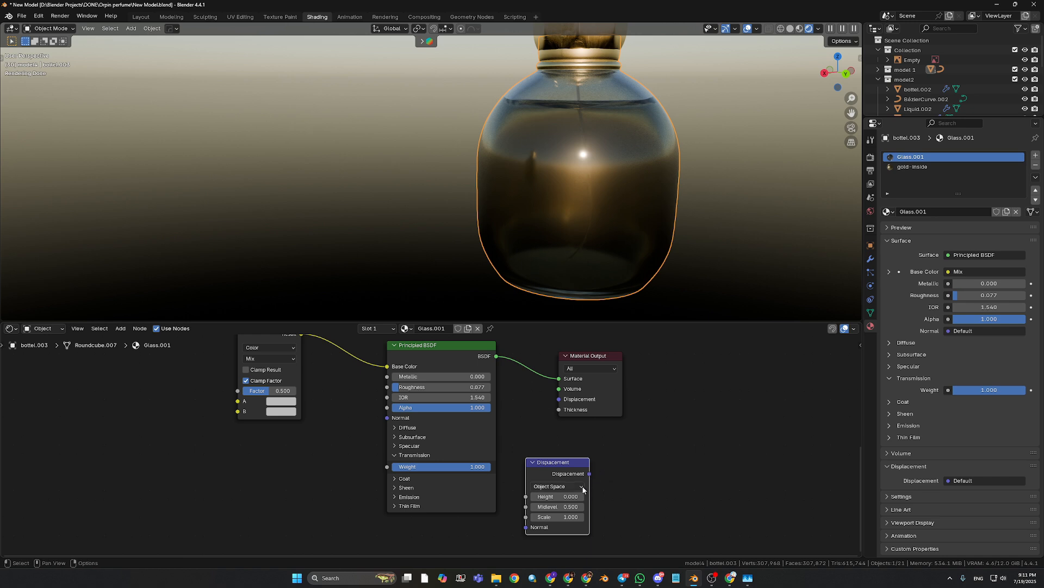
pyautogui.moveTo(589, 474); pyautogui.dragTo(560, 446)
pyautogui.rightClick(561, 446)
pyautogui.press('x')
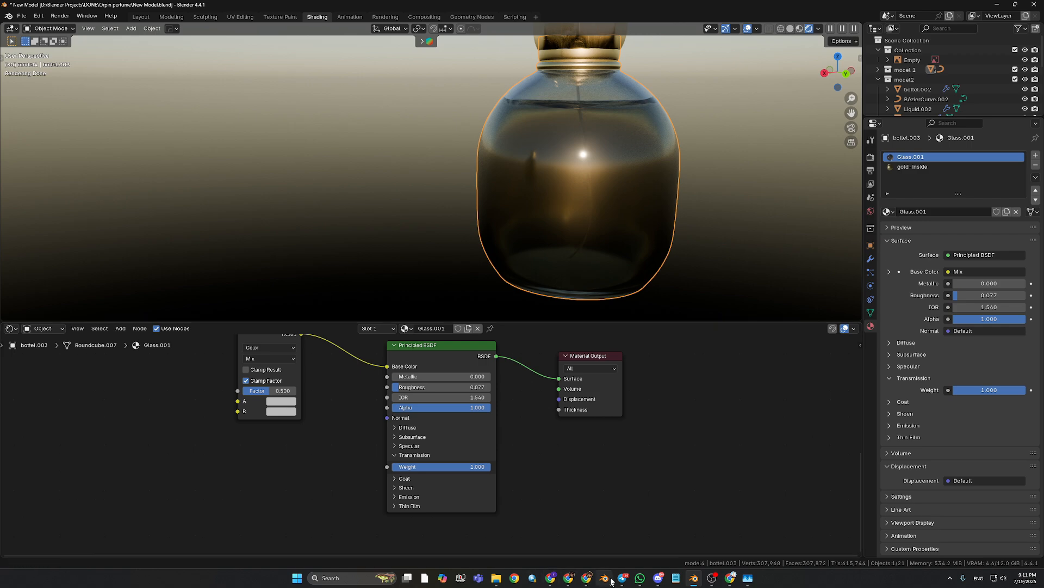
# Switch to Discord, look over the general channel of the PixeLender server, and return to Blender.
pyautogui.click(658, 579)
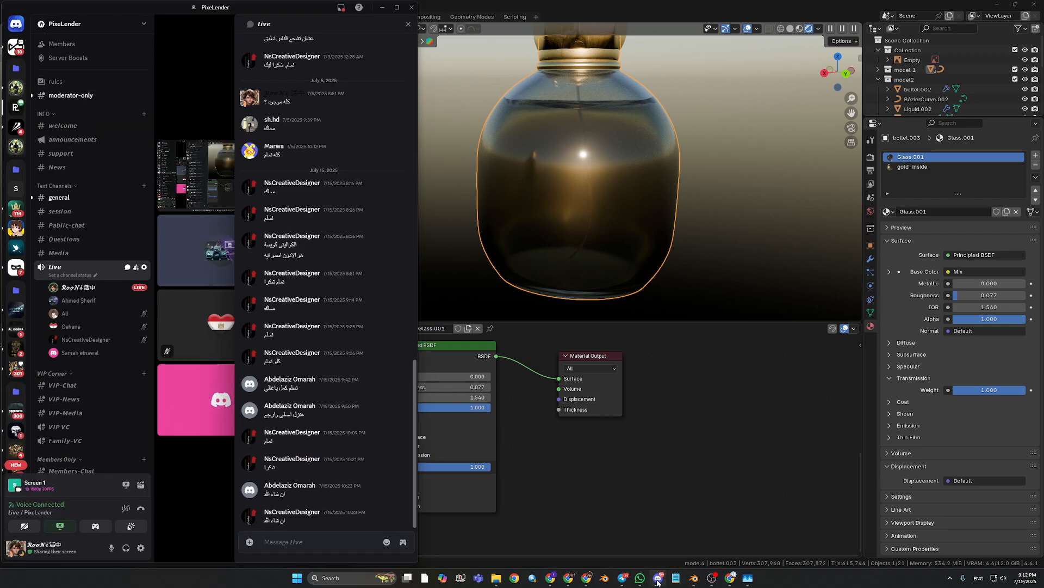
pyautogui.click(63, 201)
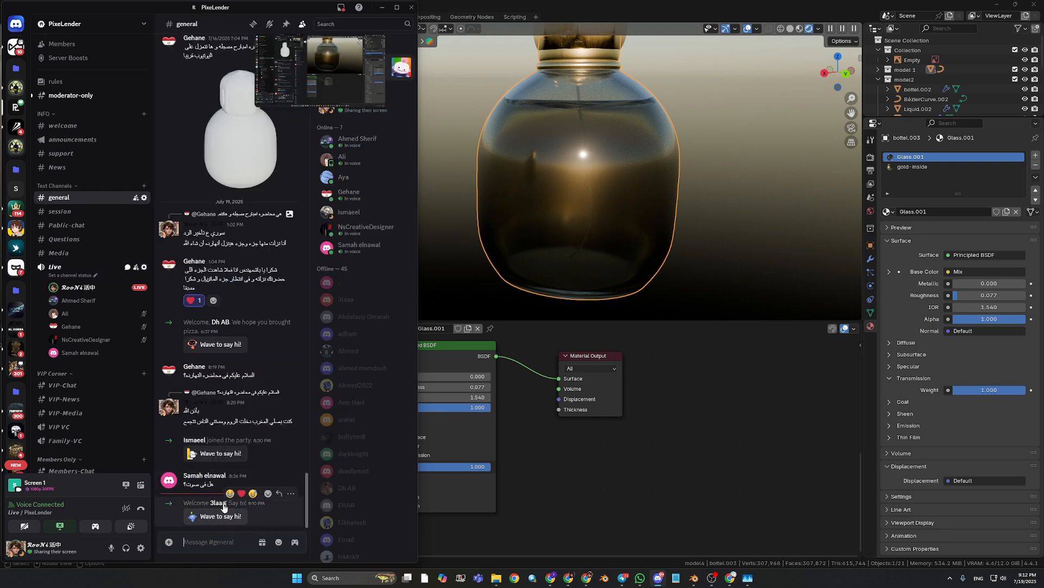
pyautogui.moveTo(663, 576)
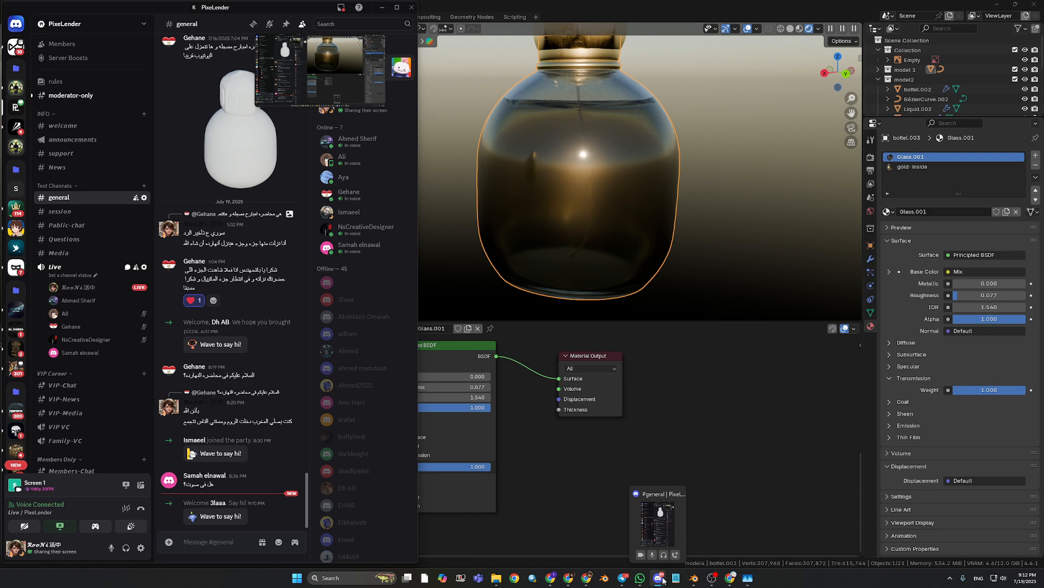
pyautogui.click(663, 579)
pyautogui.click(663, 579)
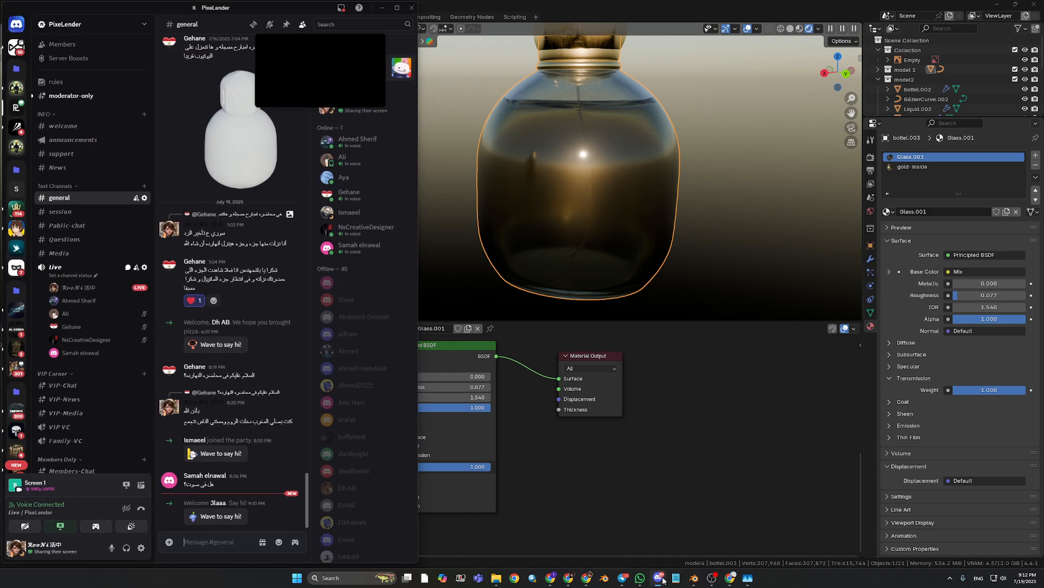
pyautogui.click(663, 579)
# Delete the Mix node feeding the Base Color of the lower Principled BSDF.
pyautogui.scroll(-2, 560, 465)
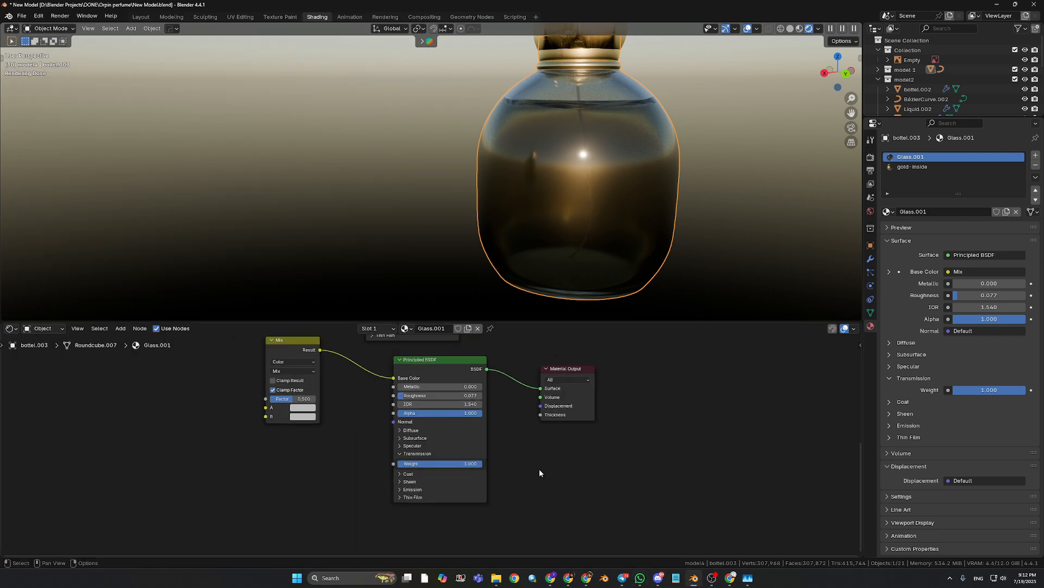
pyautogui.moveTo(490, 442); pyautogui.dragTo(565, 497, button='middle')
pyautogui.scroll(-2, 566, 500)
pyautogui.click(376, 434)
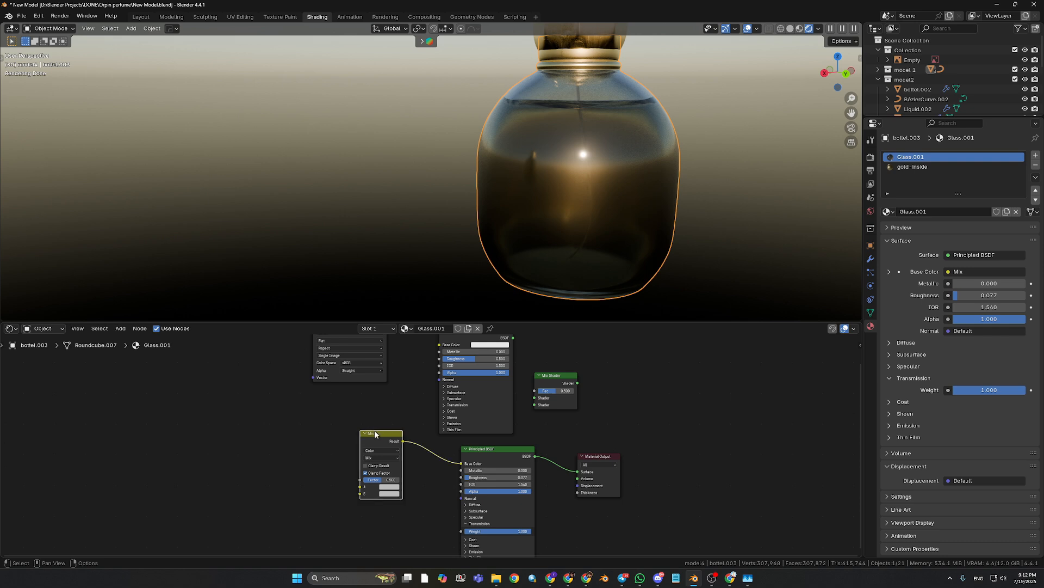
pyautogui.press('Delete')
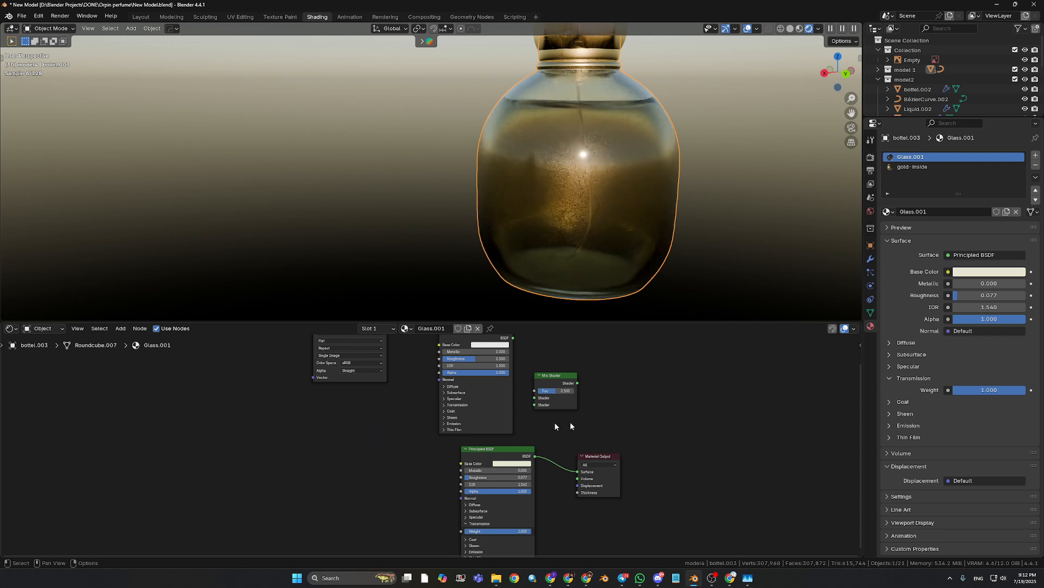
# Rearrange the Rooni.png texture and both Principled BSDF nodes to make room for mixing the two shaders.
pyautogui.moveTo(606, 432); pyautogui.dragTo(593, 405, button='middle')
pyautogui.scroll(-1, 557, 454)
pyautogui.moveTo(482, 456); pyautogui.dragTo(470, 452)
pyautogui.moveTo(363, 408); pyautogui.dragTo(373, 427, button='middle')
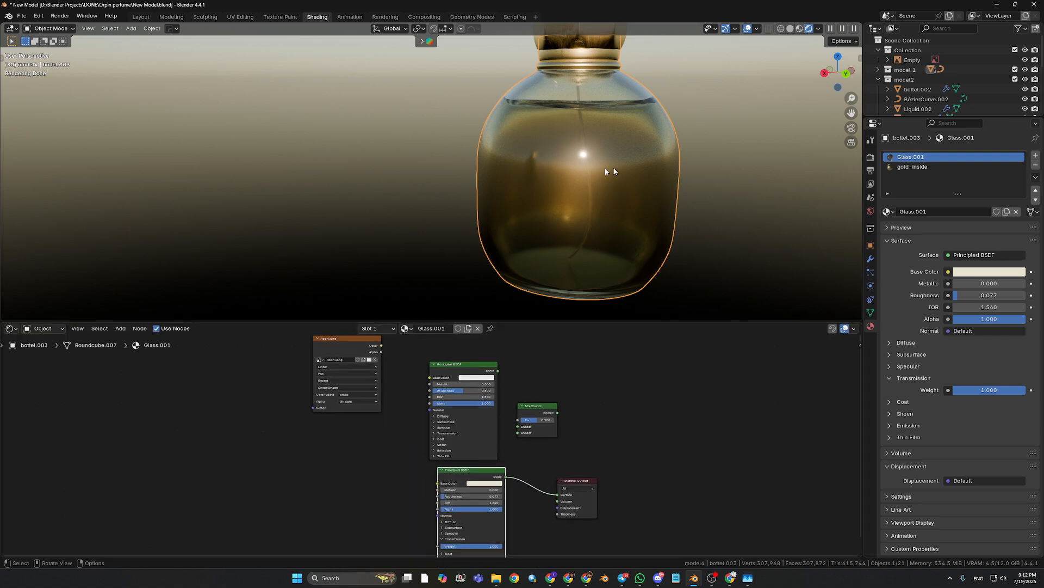
pyautogui.moveTo(336, 344); pyautogui.dragTo(336, 380)
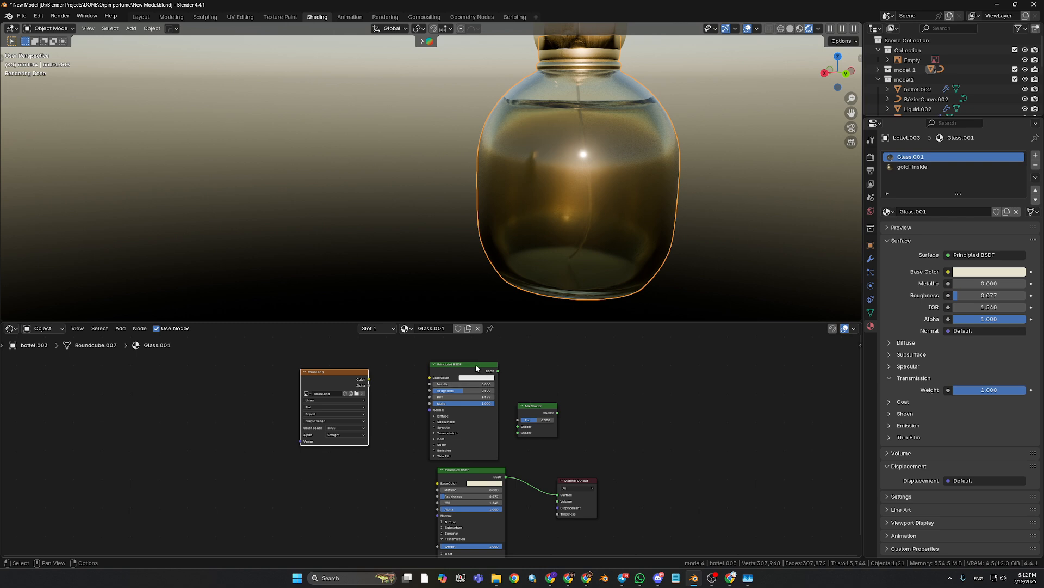
pyautogui.moveTo(476, 364); pyautogui.dragTo(451, 359)
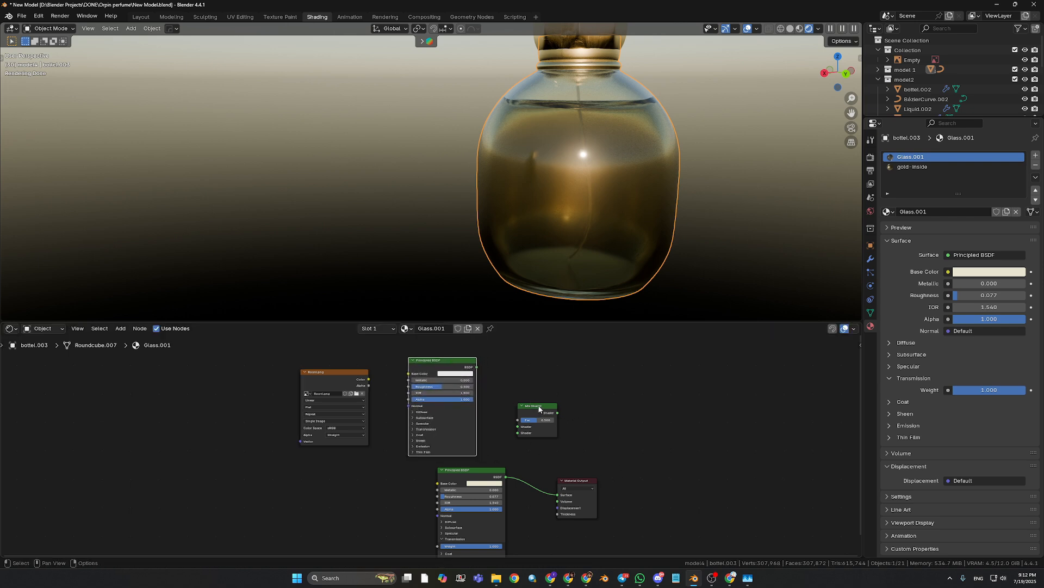
# Connect the Mix Shader to the Material Output's Surface, and feed the lower Principled BSDF into its first Shader input.
pyautogui.moveTo(538, 407); pyautogui.dragTo(559, 387)
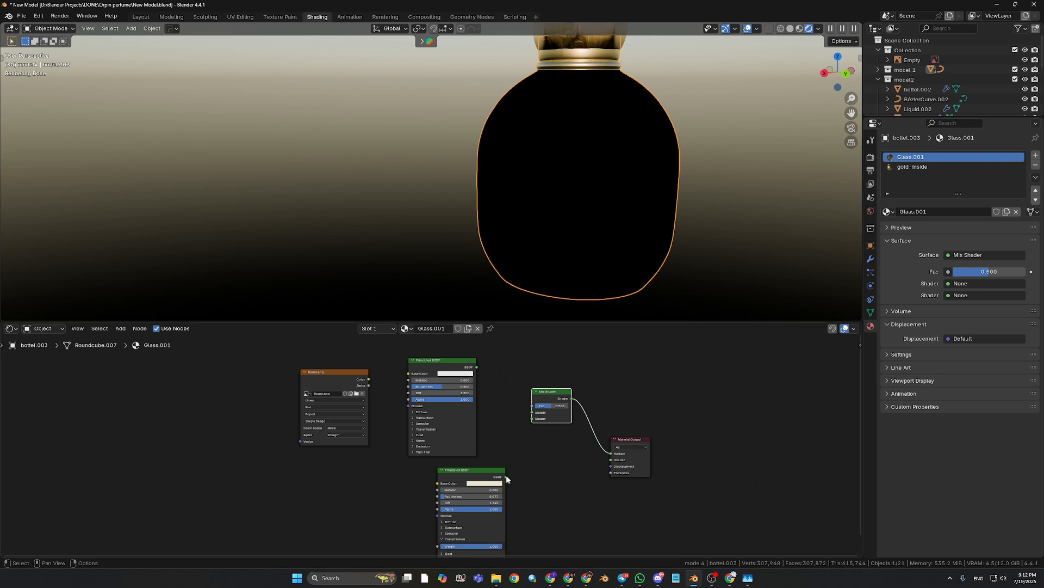
pyautogui.moveTo(506, 478); pyautogui.dragTo(533, 413)
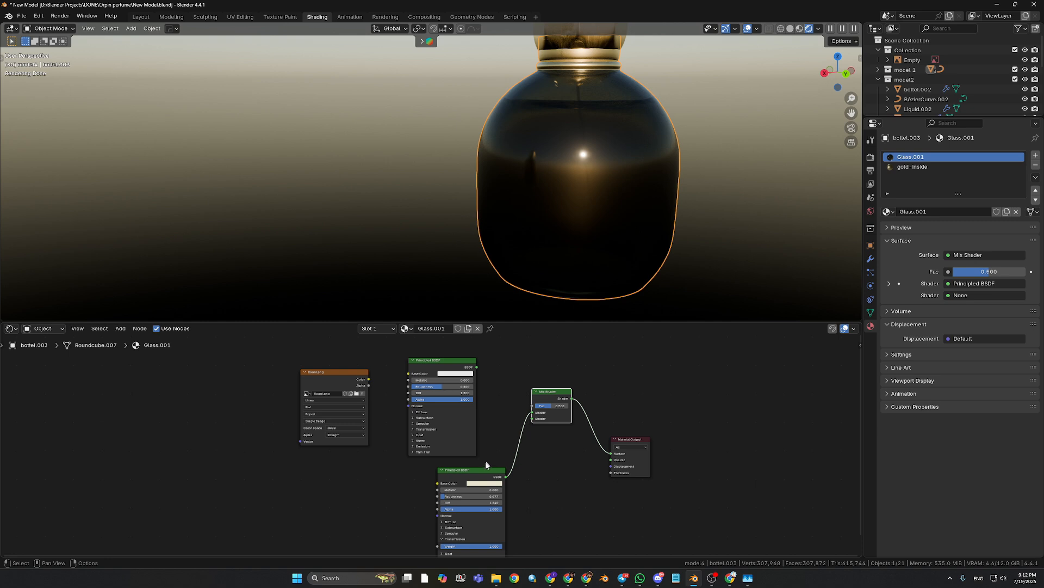
pyautogui.moveTo(473, 470); pyautogui.dragTo(445, 469)
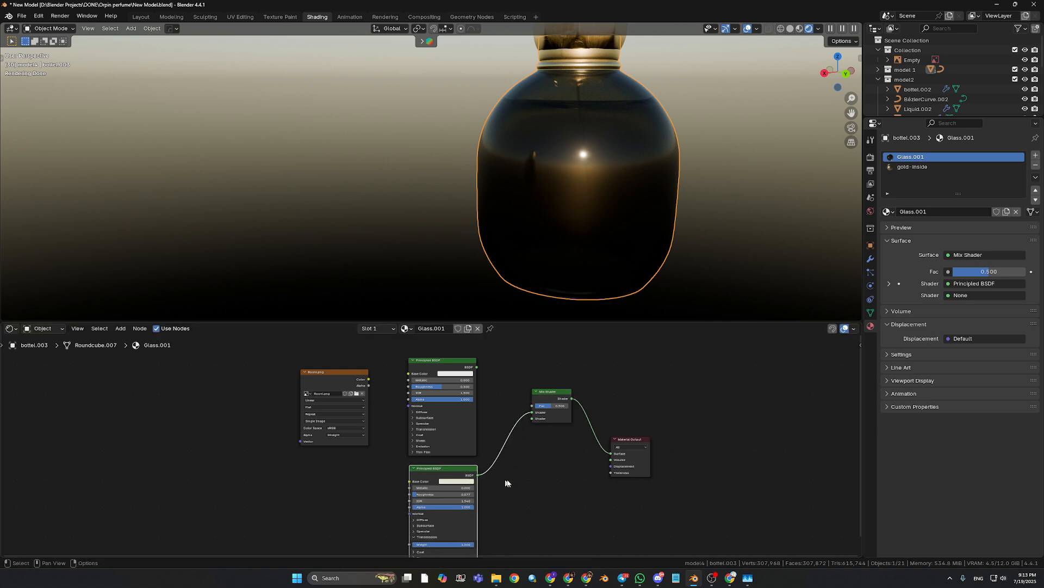
# Line up the Mix Shader and Material Output nodes beside the two Principled BSDF nodes.
pyautogui.moveTo(555, 397); pyautogui.dragTo(559, 437)
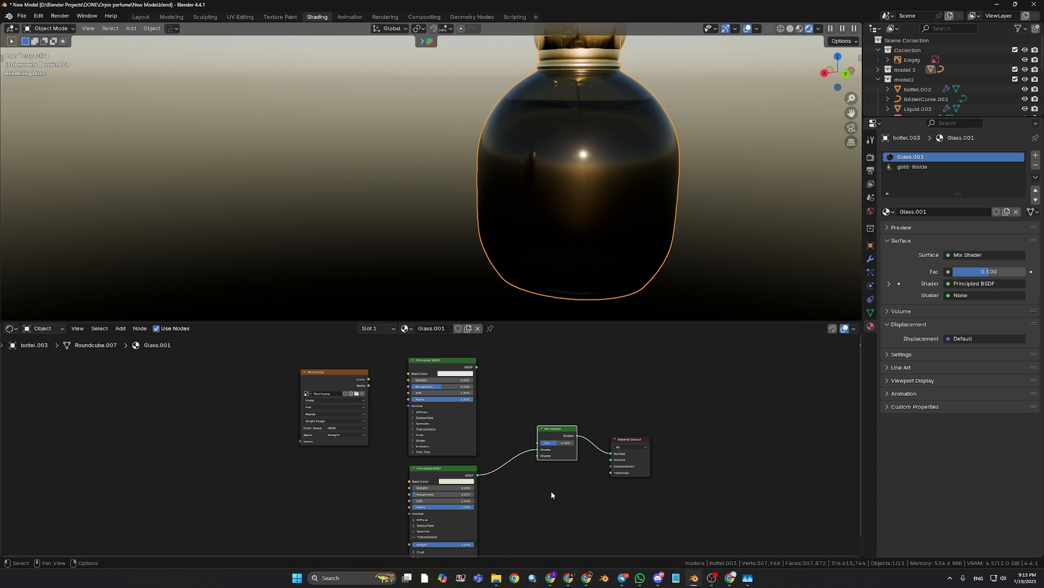
pyautogui.moveTo(611, 453); pyautogui.dragTo(613, 456)
pyautogui.moveTo(631, 440); pyautogui.dragTo(644, 422)
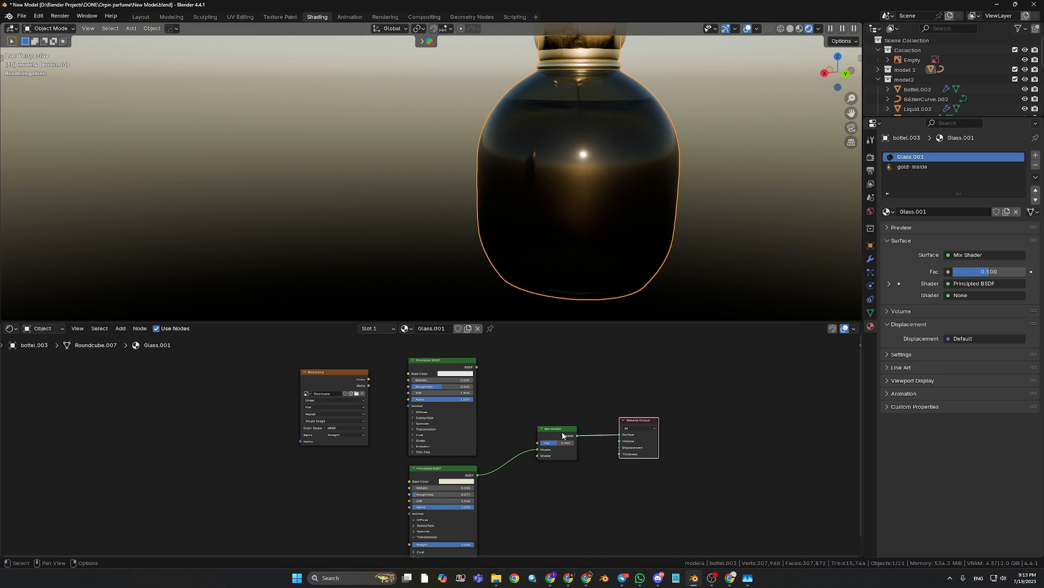
pyautogui.moveTo(557, 428); pyautogui.dragTo(556, 426)
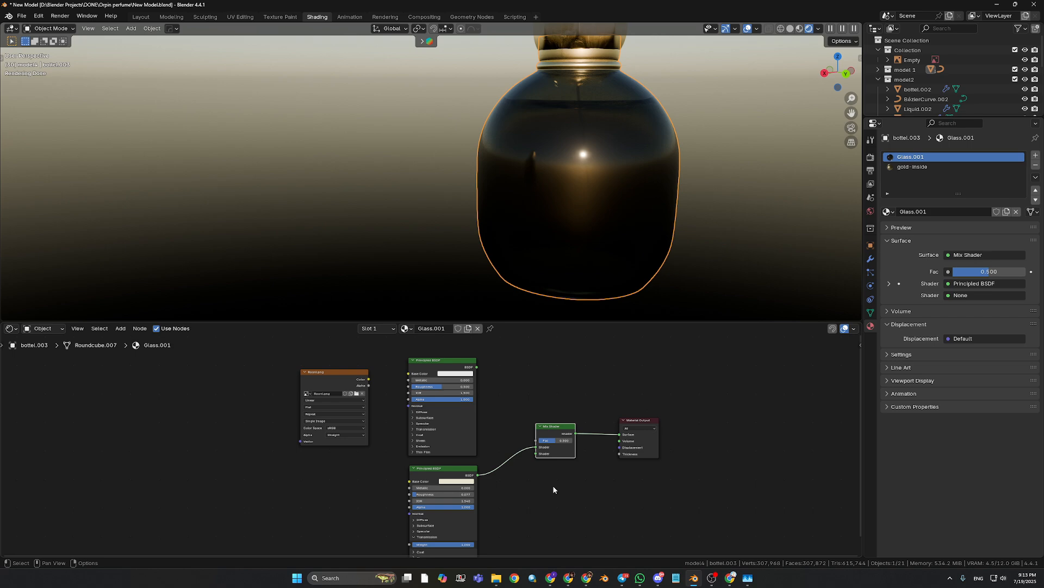
# Glance at Discord's general channel, return to Blender, and disconnect the lower Principled BSDF from the Mix Shader.
pyautogui.hotkey('alt', 'Tab')
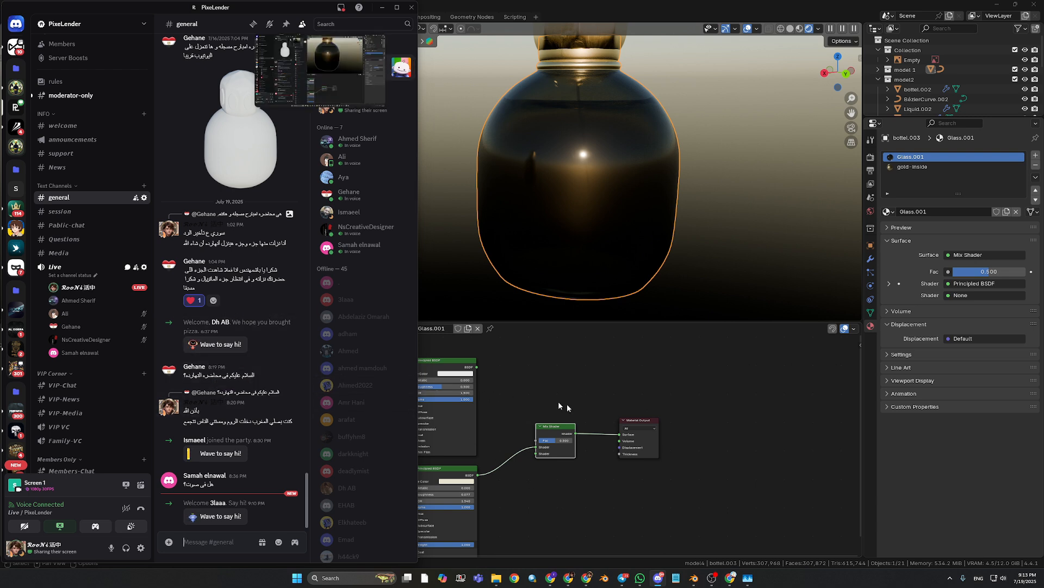
pyautogui.hotkey('alt', 'Tab')
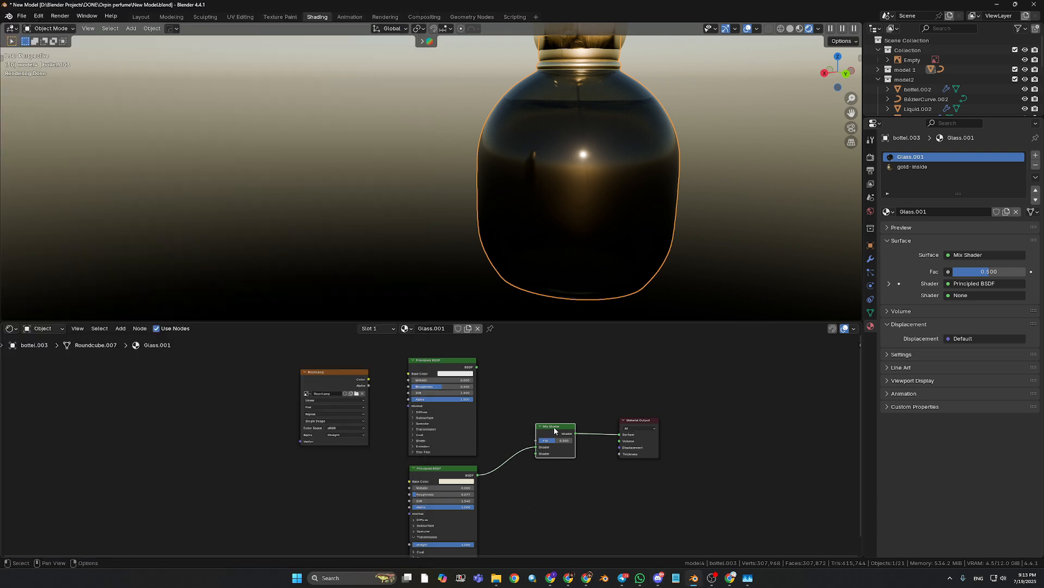
pyautogui.moveTo(553, 428)
pyautogui.mouseDown()
pyautogui.moveTo(515, 468)
pyautogui.moveTo(476, 476)
pyautogui.moveTo(557, 434)
pyautogui.moveTo(552, 423)
pyautogui.mouseUp()
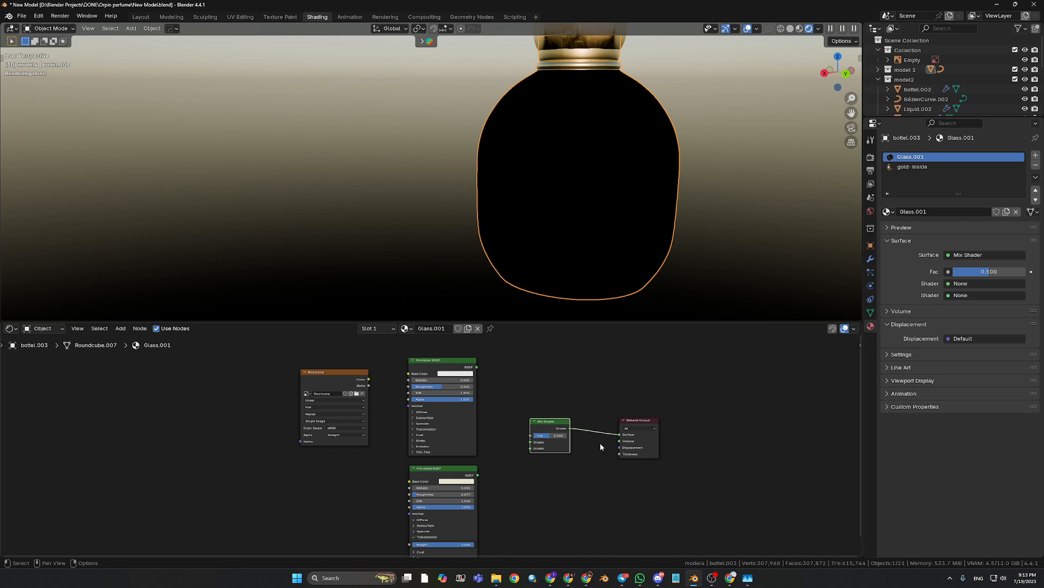
# Enlarge the node editor to give the shader nodes more room, and glance at Discord's general channel before returning to Blender.
pyautogui.moveTo(620, 434)
pyautogui.mouseDown()
pyautogui.moveTo(610, 432)
pyautogui.moveTo(620, 434)
pyautogui.mouseUp()
pyautogui.scroll(2, 586, 491)
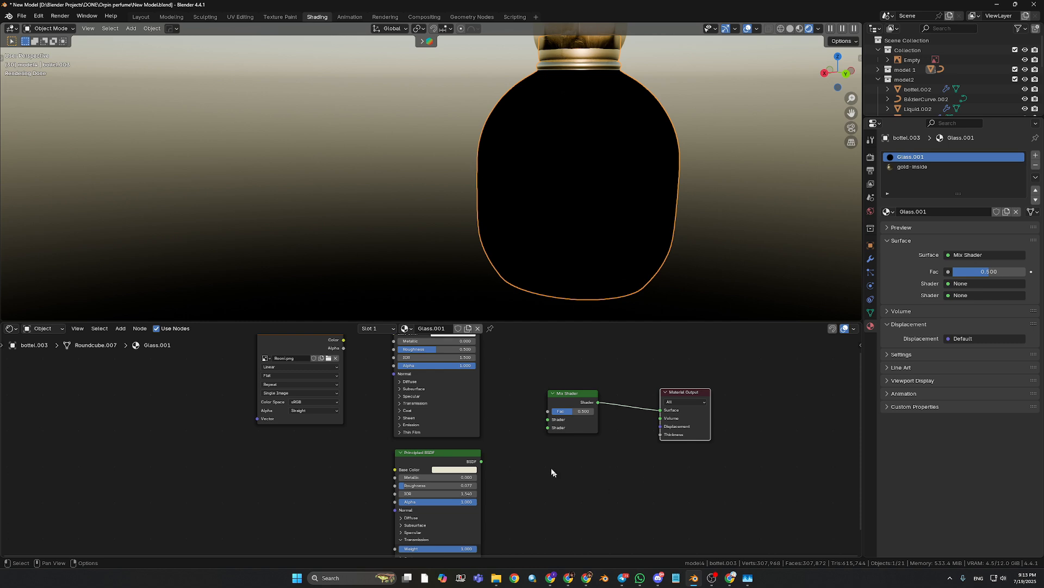
pyautogui.moveTo(580, 478); pyautogui.dragTo(569, 513, button='middle')
pyautogui.scroll(1, 563, 492)
pyautogui.scroll(1, 590, 530)
pyautogui.moveTo(567, 321); pyautogui.dragTo(557, 249)
pyautogui.scroll(1, 514, 465)
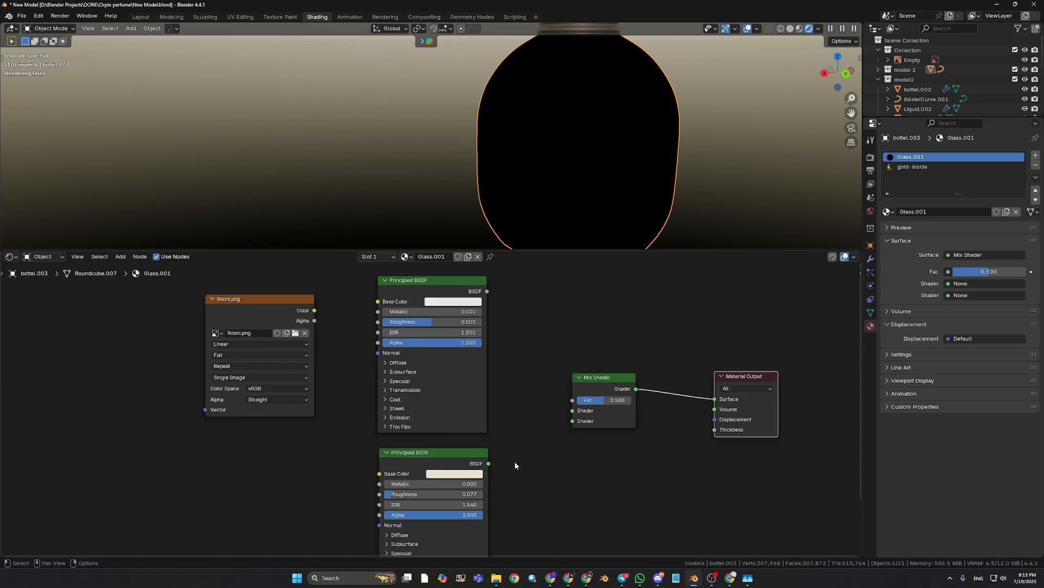
pyautogui.moveTo(515, 466); pyautogui.dragTo(526, 480, button='middle')
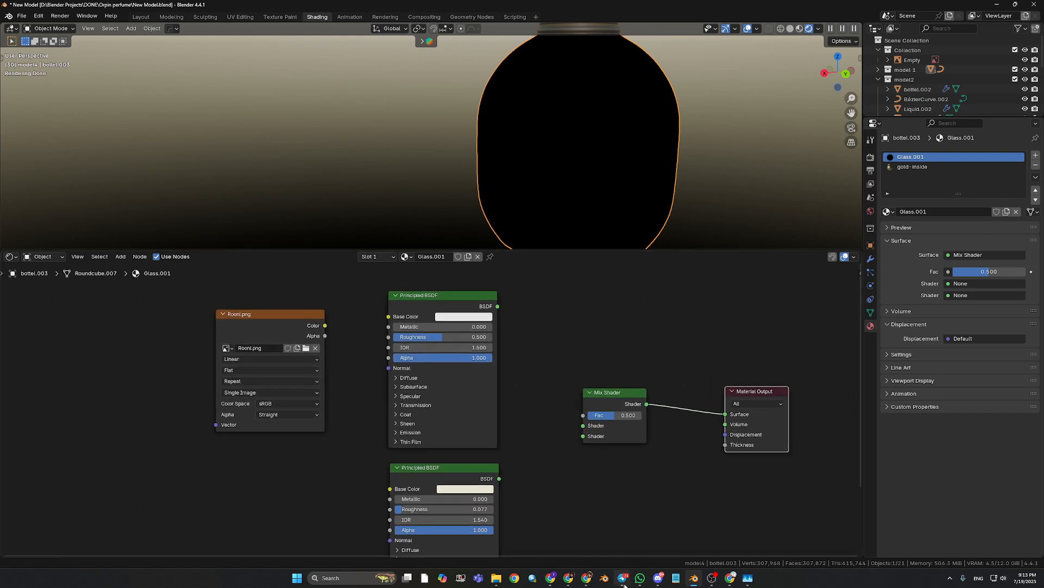
pyautogui.click(658, 577)
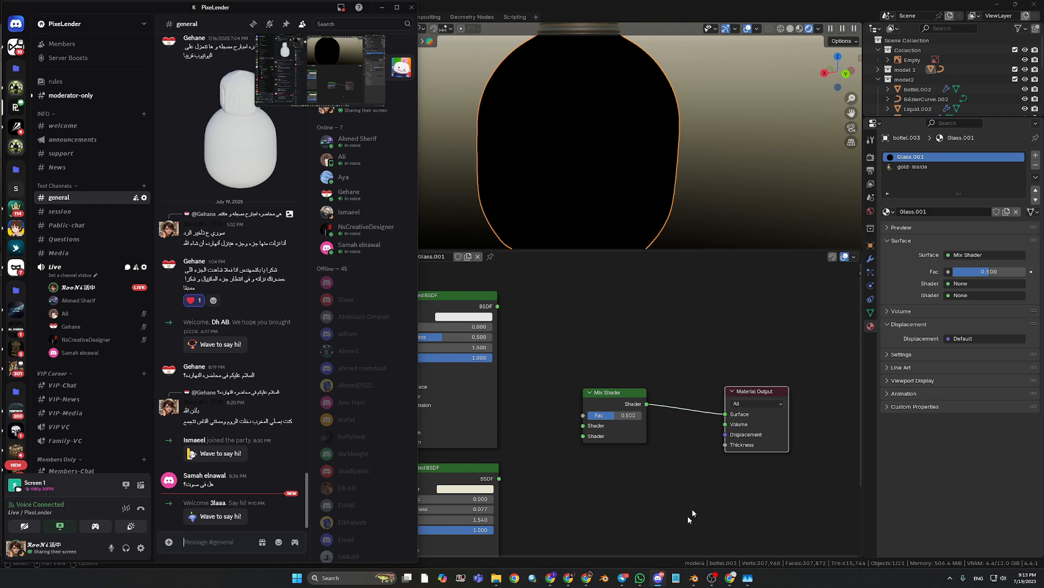
pyautogui.click(659, 577)
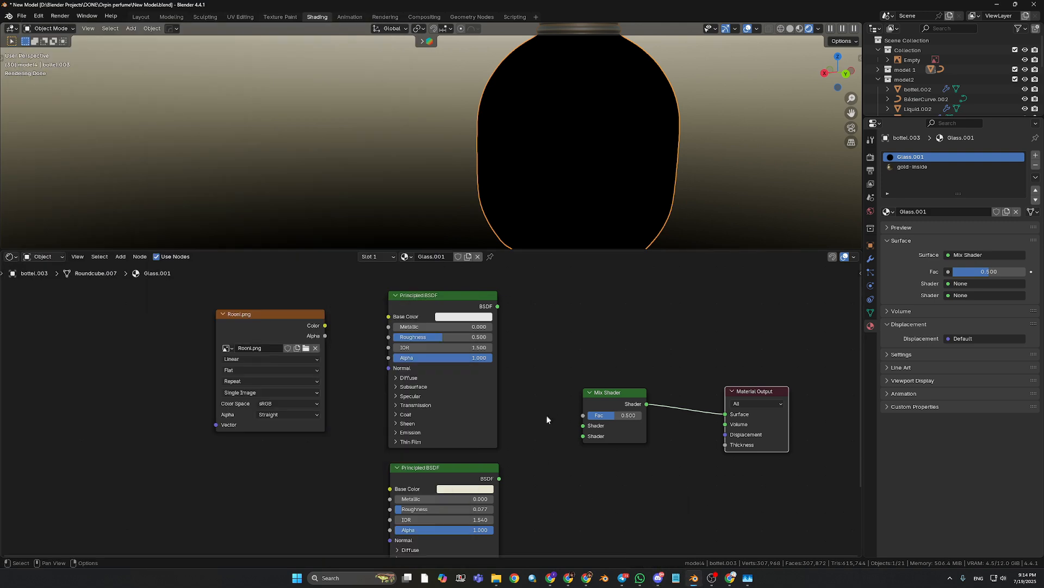
# Nudge the lower Principled BSDF and Mix Shader nodes into place, and connect that BSDF to the Mix Shader's first Shader input.
pyautogui.scroll(3, 547, 419)
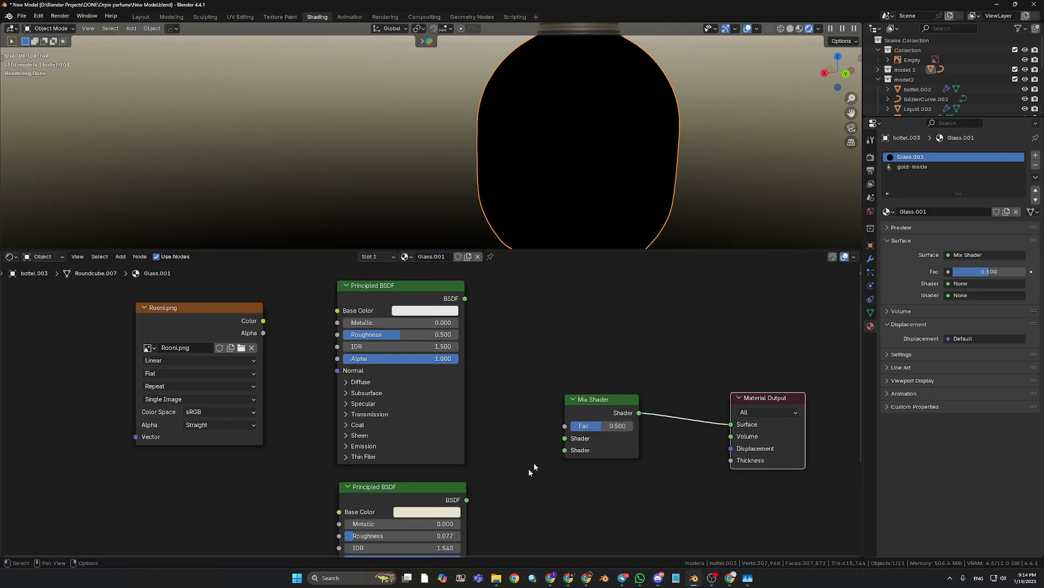
pyautogui.moveTo(414, 491); pyautogui.dragTo(415, 484)
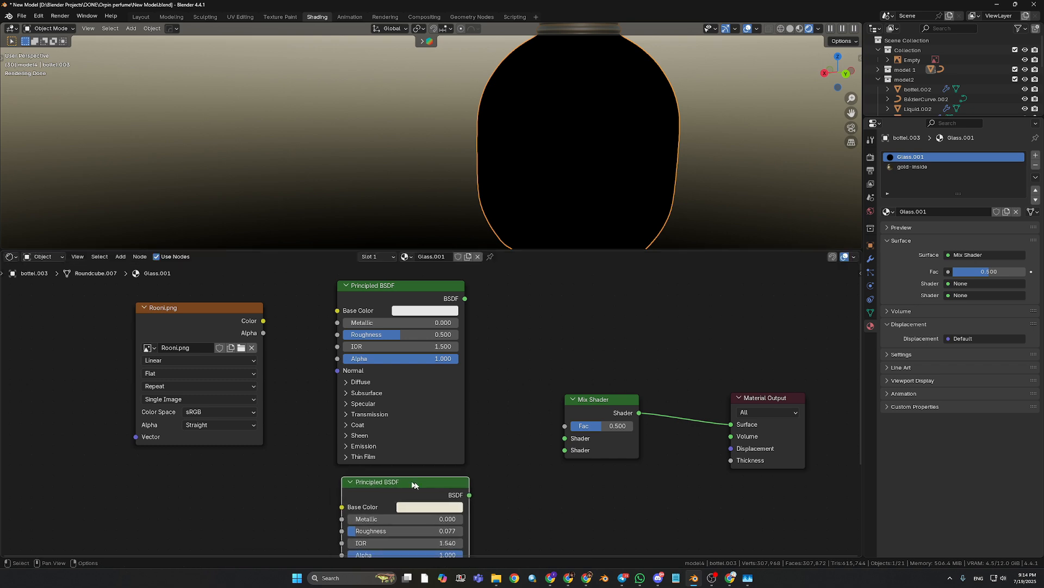
pyautogui.moveTo(511, 468); pyautogui.dragTo(510, 450, button='middle')
pyautogui.moveTo(597, 249); pyautogui.dragTo(594, 231)
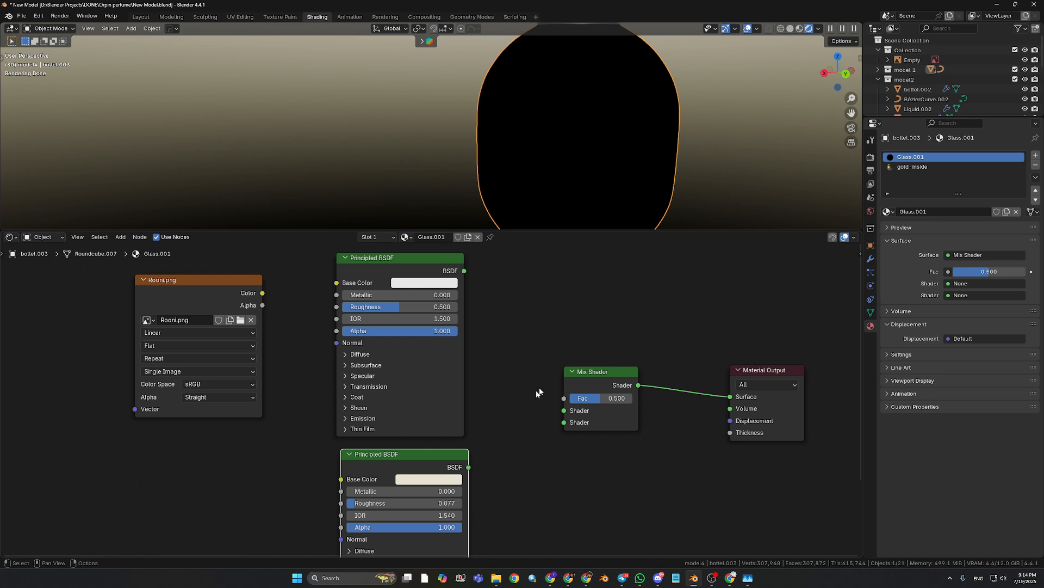
pyautogui.moveTo(589, 374); pyautogui.dragTo(588, 371)
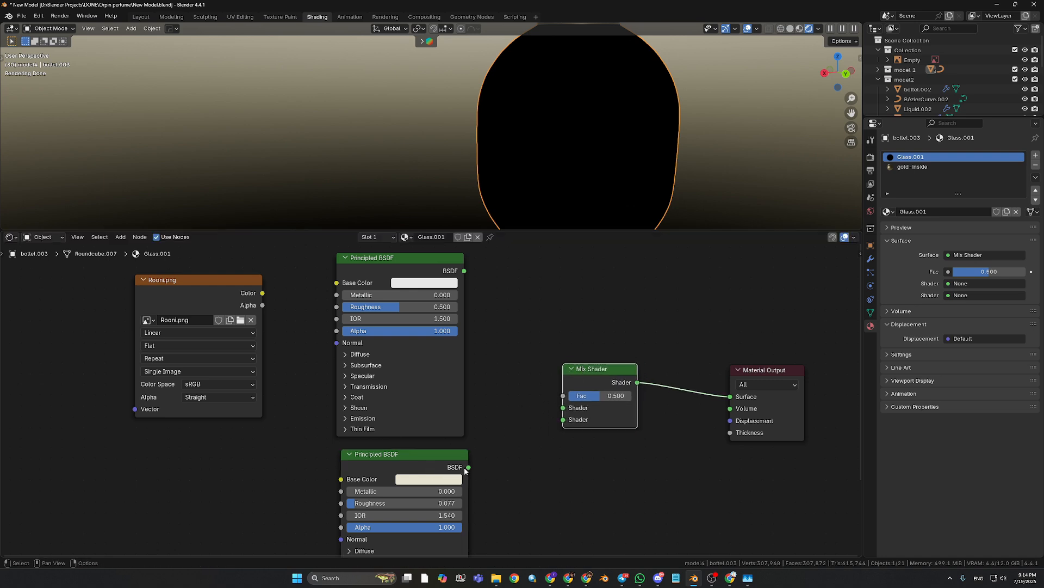
pyautogui.moveTo(466, 469); pyautogui.dragTo(564, 408)
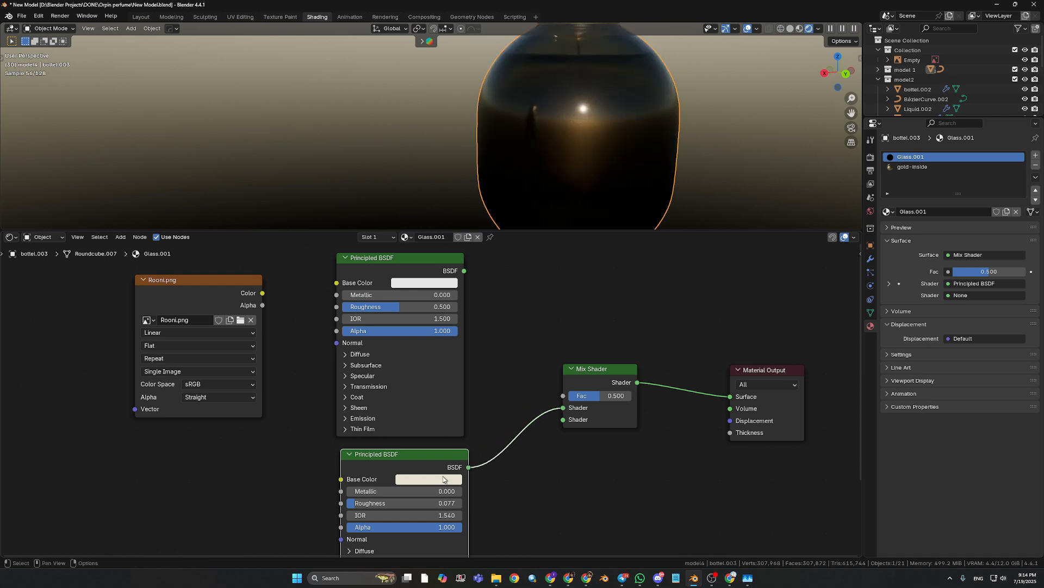
pyautogui.moveTo(576, 130)
pyautogui.mouseDown(button='middle')
pyautogui.moveTo(577, 165)
pyautogui.moveTo(577, 131)
pyautogui.moveTo(587, 123)
pyautogui.mouseUp(button='middle')
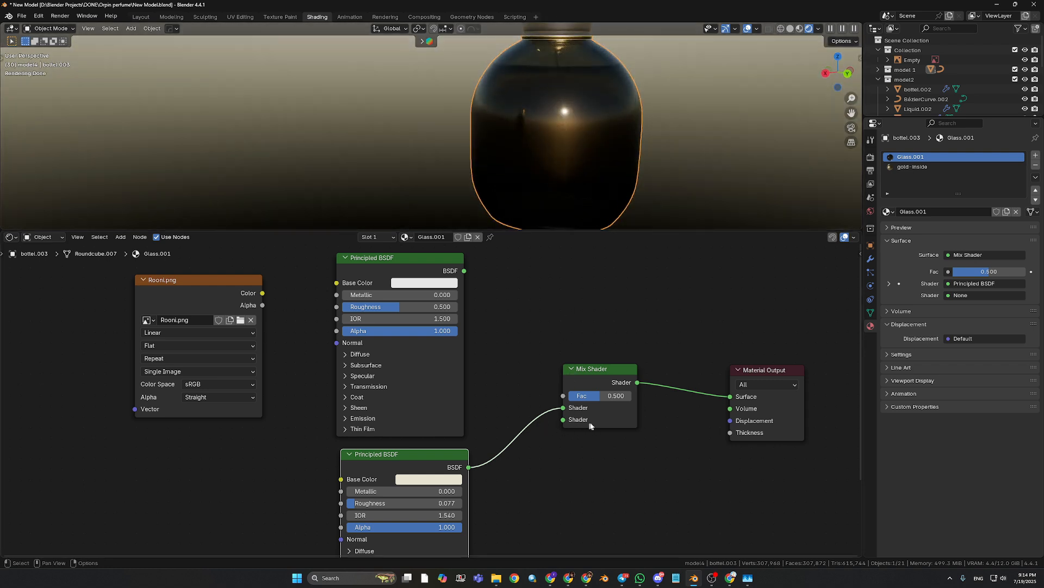
# Try the Mix Shader's Fac at 0 to preview the glass, and set it back to 0.5.
pyautogui.moveTo(597, 401); pyautogui.dragTo(564, 400)
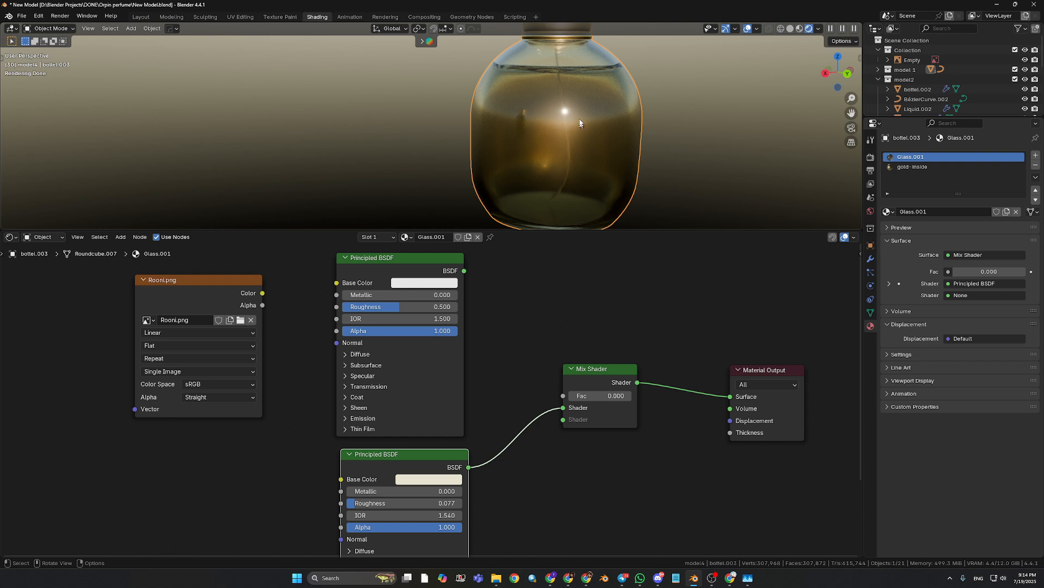
pyautogui.click(589, 396)
pyautogui.write('.5')
pyautogui.press('Return')
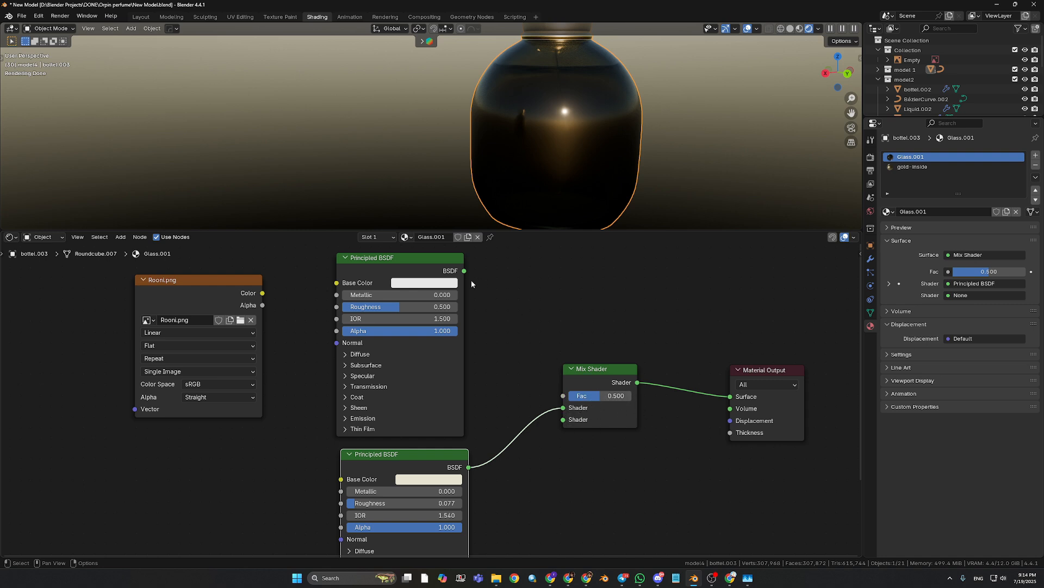
# Connect the upper Principled BSDF to the Mix Shader's second Shader input.
pyautogui.moveTo(464, 271); pyautogui.dragTo(563, 419)
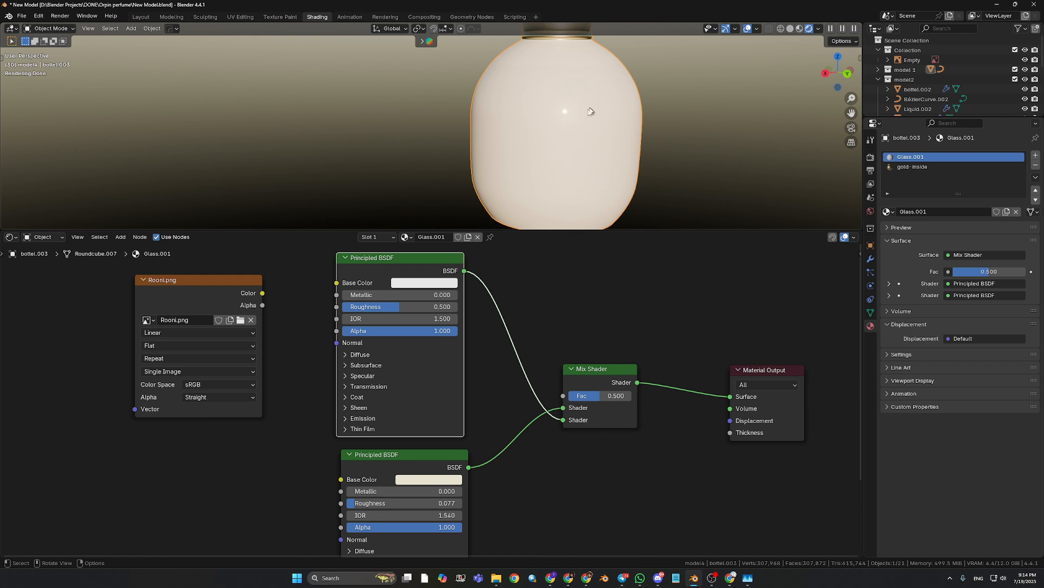
pyautogui.moveTo(401, 456); pyautogui.dragTo(402, 457)
pyautogui.moveTo(403, 270); pyautogui.dragTo(402, 271)
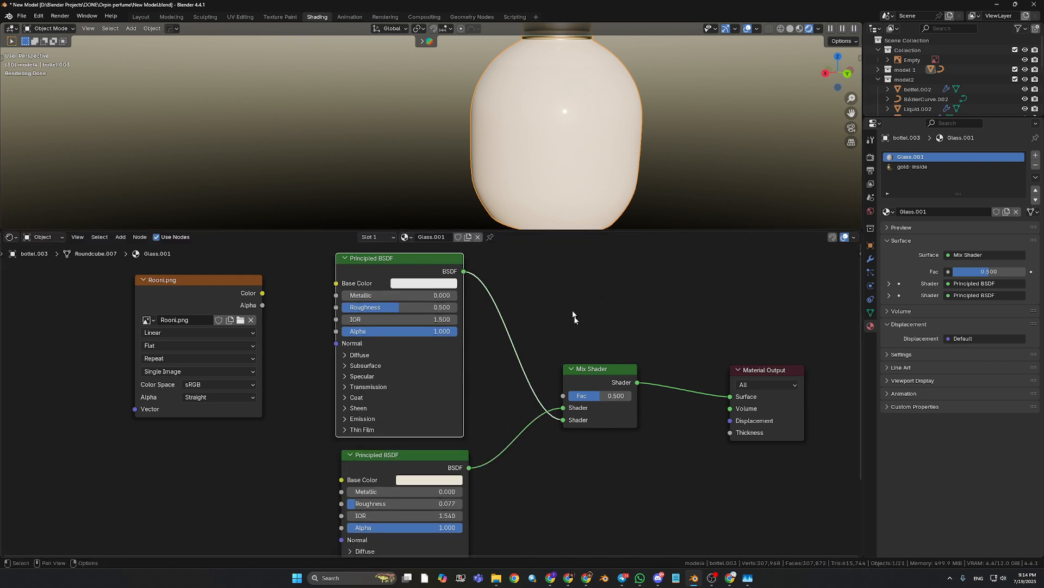
# Compare the two mixed shaders on the bottle by setting the Mix Shader's Fac to 0 and to 1.
pyautogui.moveTo(600, 401); pyautogui.dragTo(569, 401)
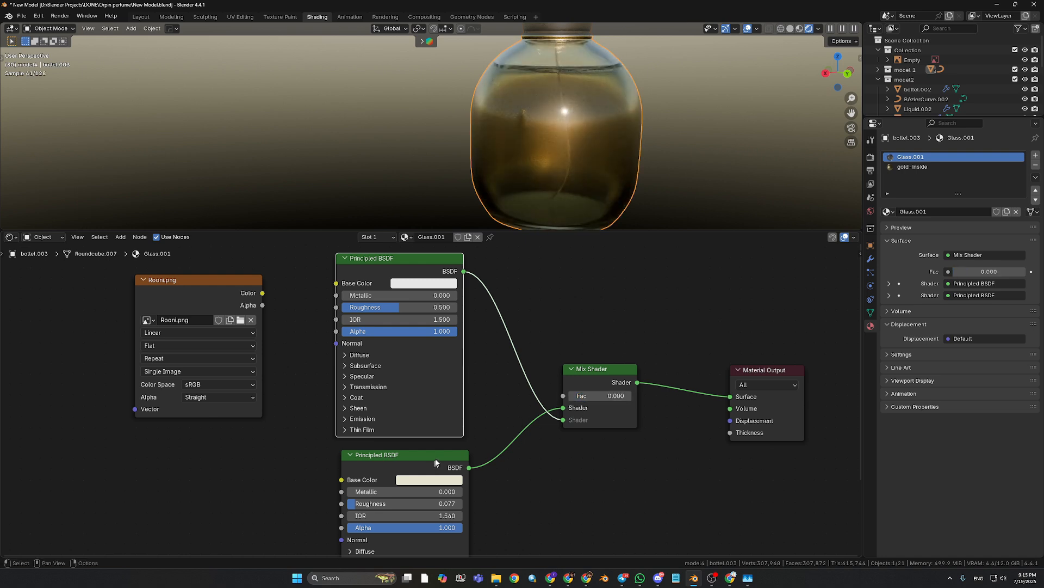
pyautogui.moveTo(434, 461); pyautogui.dragTo(435, 459)
pyautogui.moveTo(574, 397); pyautogui.dragTo(632, 397)
pyautogui.moveTo(425, 270); pyautogui.dragTo(424, 268)
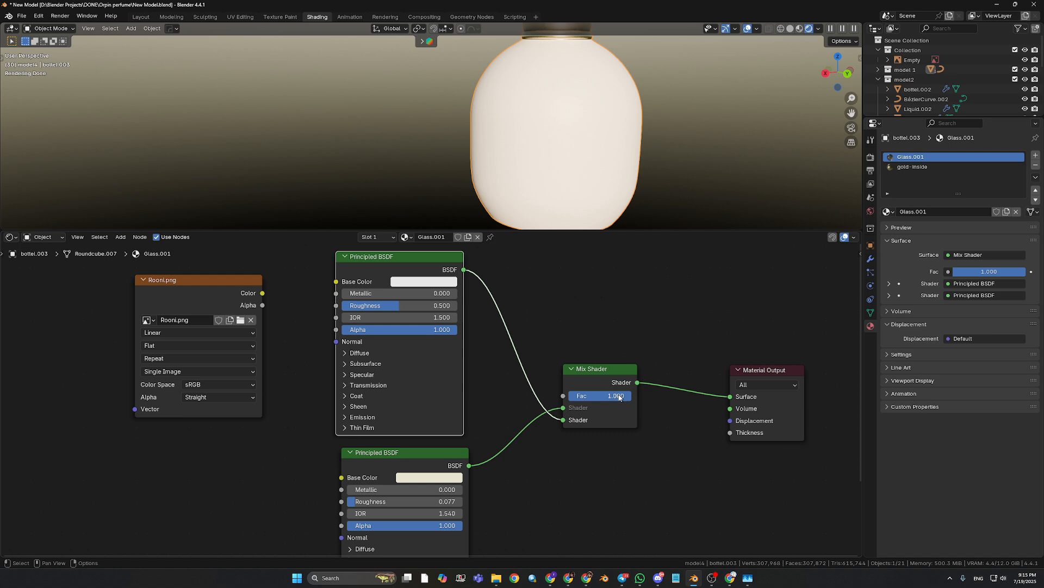
# Connect the Rooni.png texture's Color output to the Mix Shader's Fac, and reposition both nodes.
pyautogui.moveTo(245, 293); pyautogui.dragTo(268, 322)
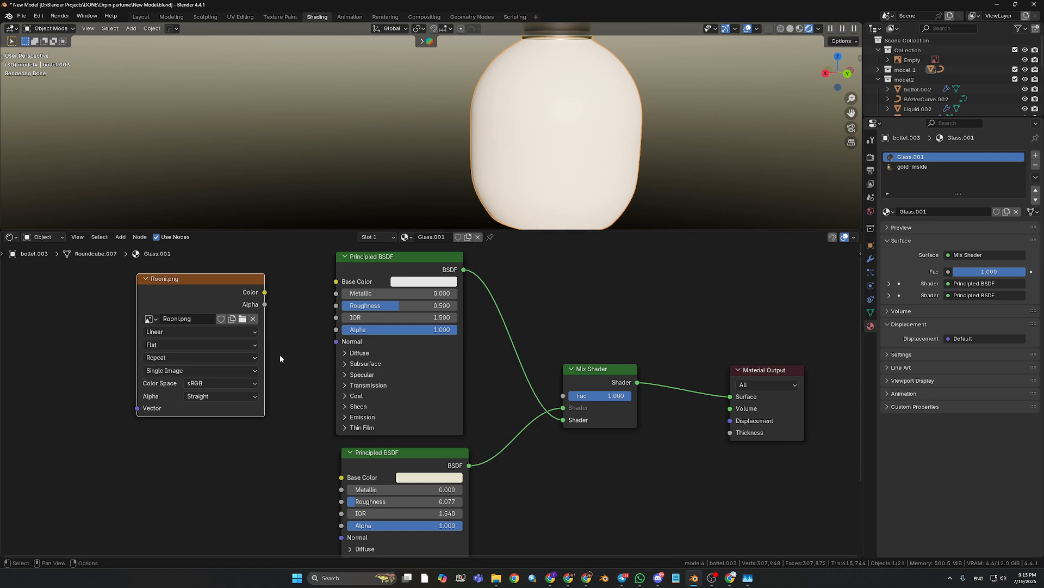
pyautogui.moveTo(265, 304); pyautogui.dragTo(287, 308)
pyautogui.rightClick(289, 308)
pyautogui.moveTo(265, 292); pyautogui.dragTo(563, 434)
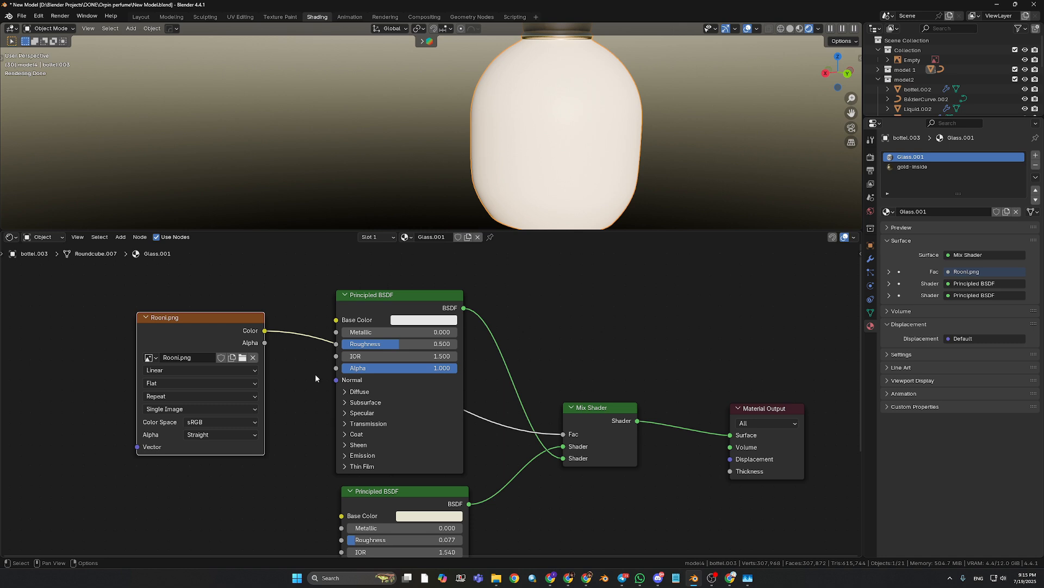
pyautogui.moveTo(230, 325)
pyautogui.mouseDown()
pyautogui.moveTo(214, 332)
pyautogui.moveTo(222, 320)
pyautogui.moveTo(215, 343)
pyautogui.moveTo(223, 329)
pyautogui.mouseUp()
pyautogui.moveTo(609, 413); pyautogui.dragTo(622, 397)
pyautogui.moveTo(232, 342); pyautogui.dragTo(246, 338)
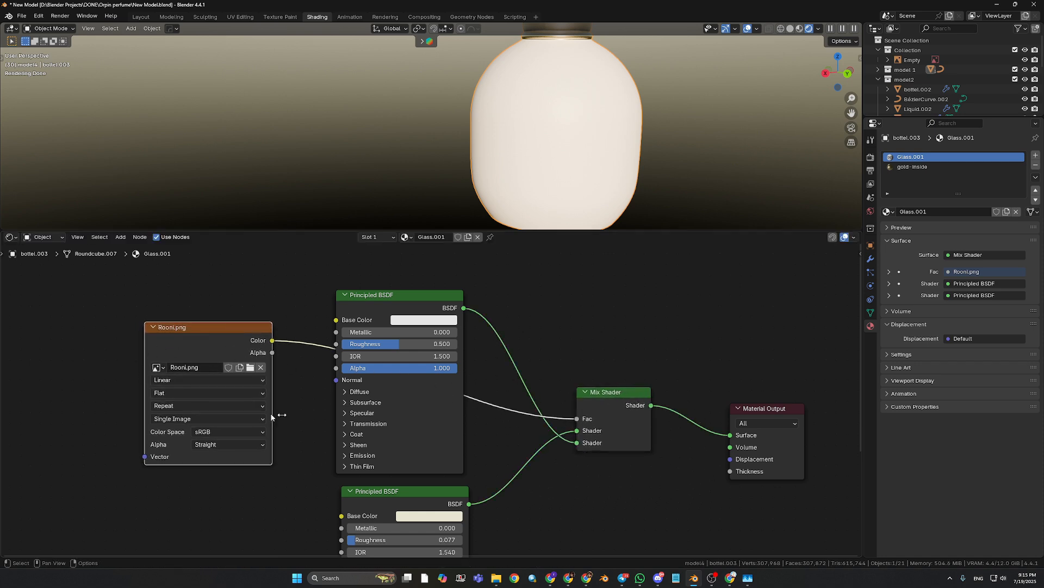
# Set the Rooni.png texture's Color Space to Non-Color.
pyautogui.moveTo(253, 328); pyautogui.dragTo(266, 334)
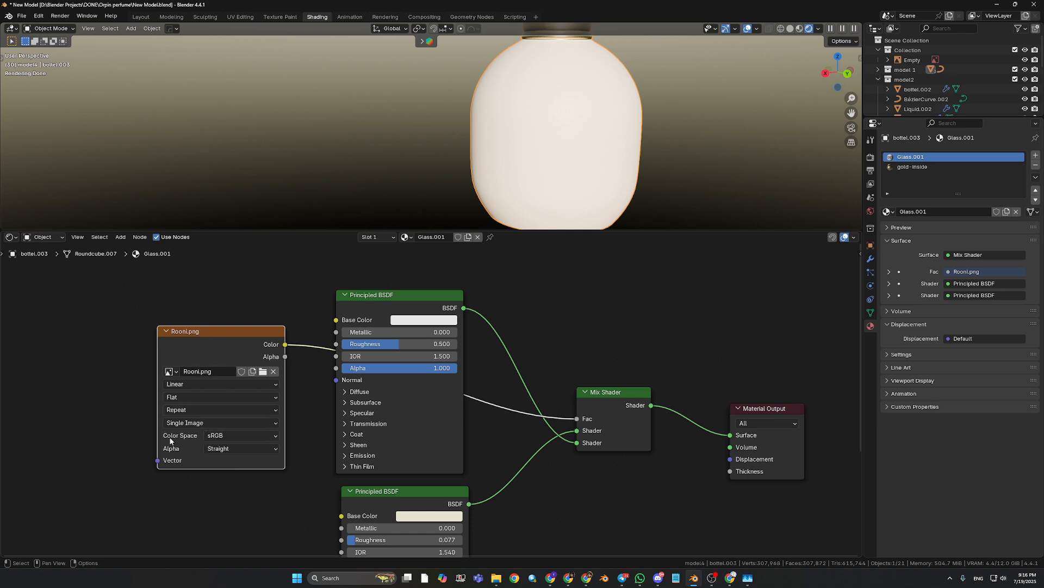
pyautogui.click(241, 436)
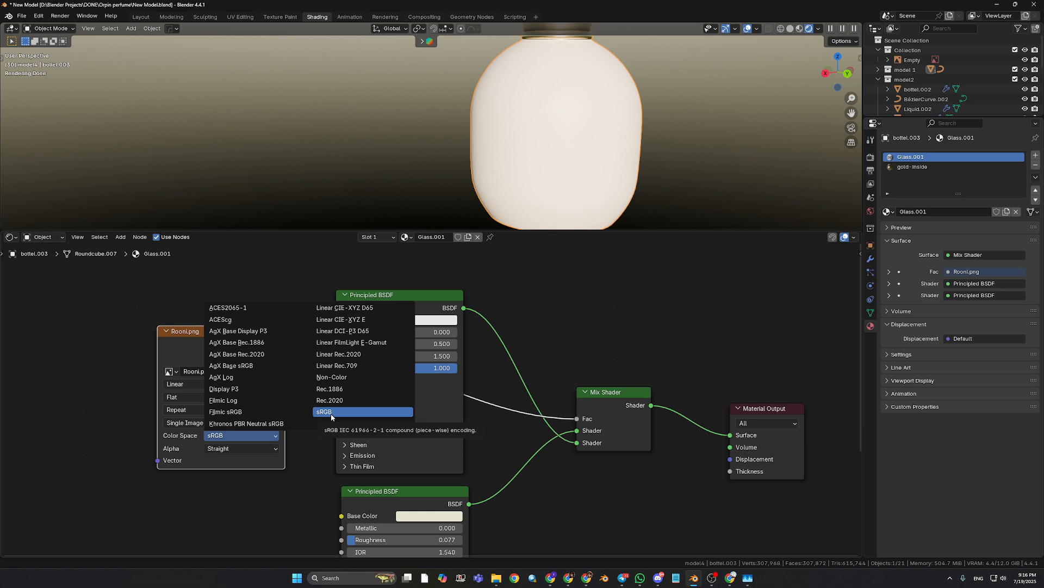
pyautogui.click(330, 377)
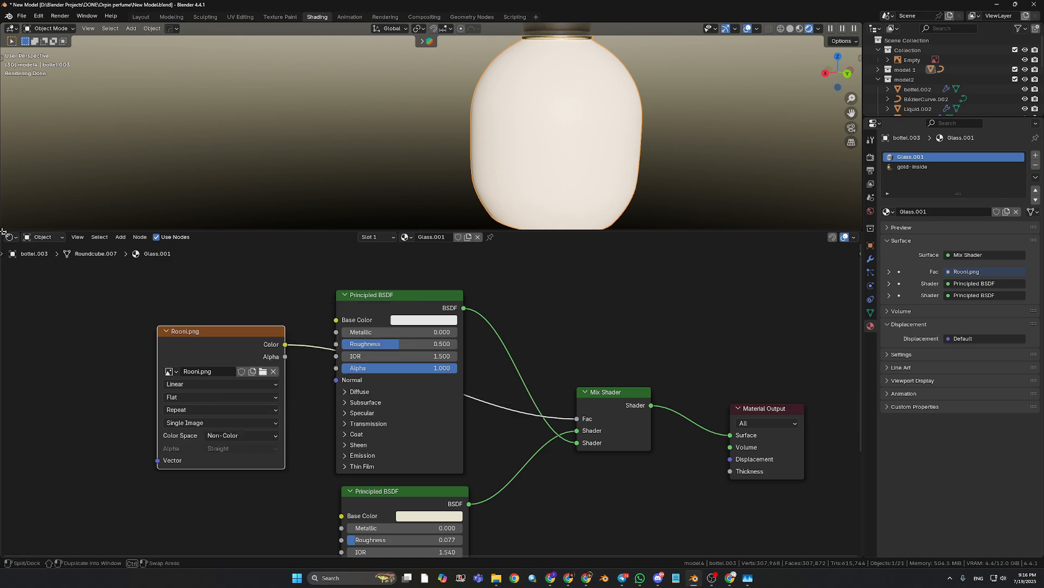
# Glance at Discord, return to Blender, and reposition the Rooni.png texture node away from the upper Principled BSDF.
pyautogui.click(658, 577)
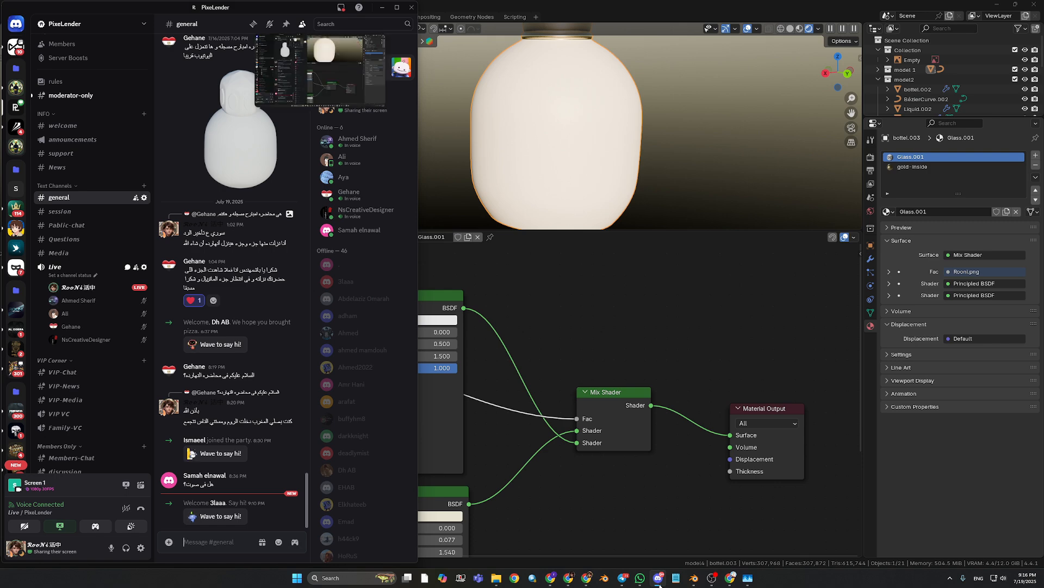
pyautogui.click(659, 585)
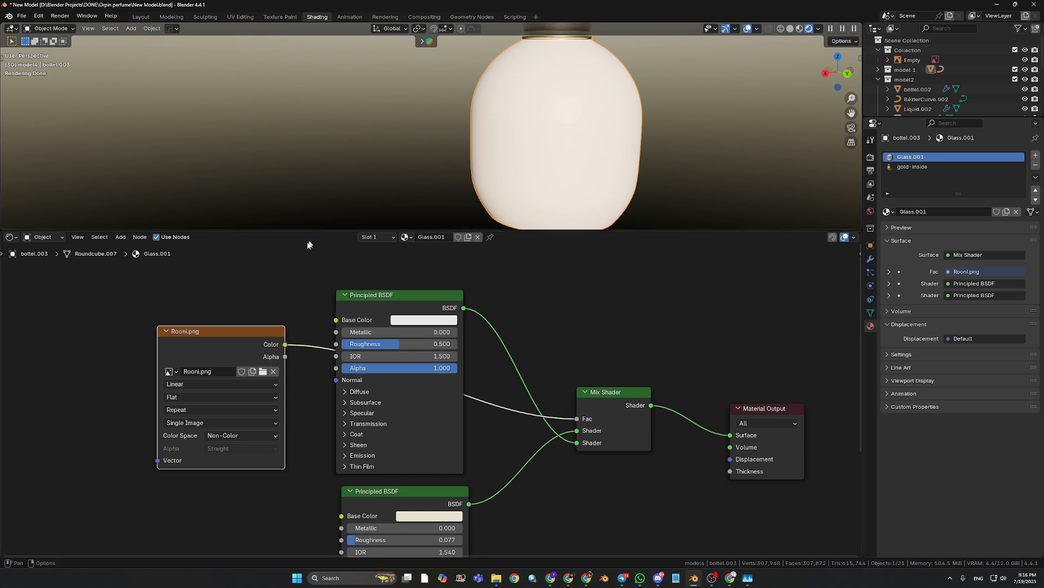
pyautogui.moveTo(204, 338); pyautogui.dragTo(229, 336)
pyautogui.scroll(-2, 126, 380)
pyautogui.moveTo(204, 382); pyautogui.dragTo(291, 370, button='middle')
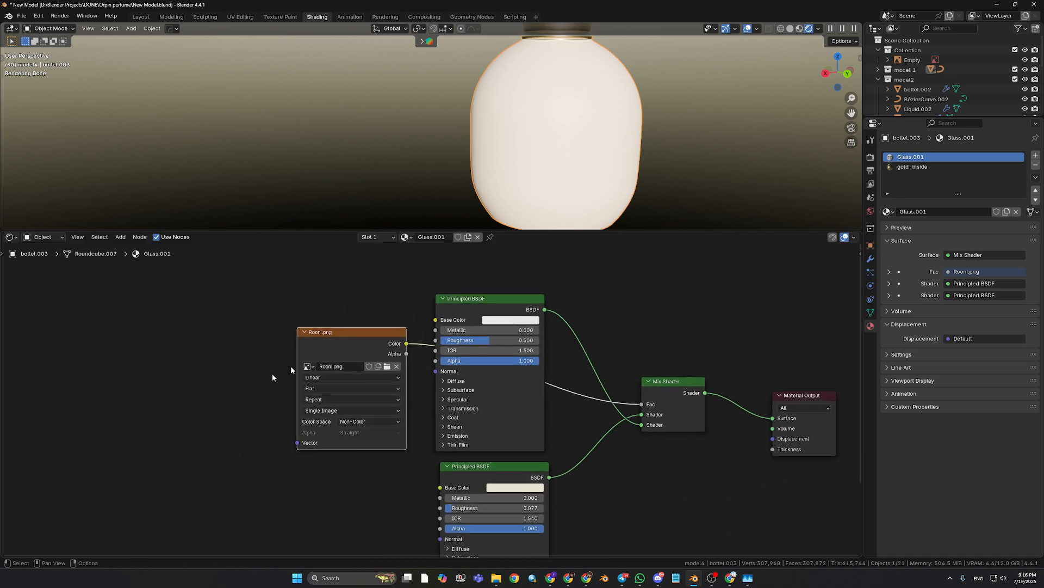
pyautogui.moveTo(341, 333); pyautogui.dragTo(316, 340)
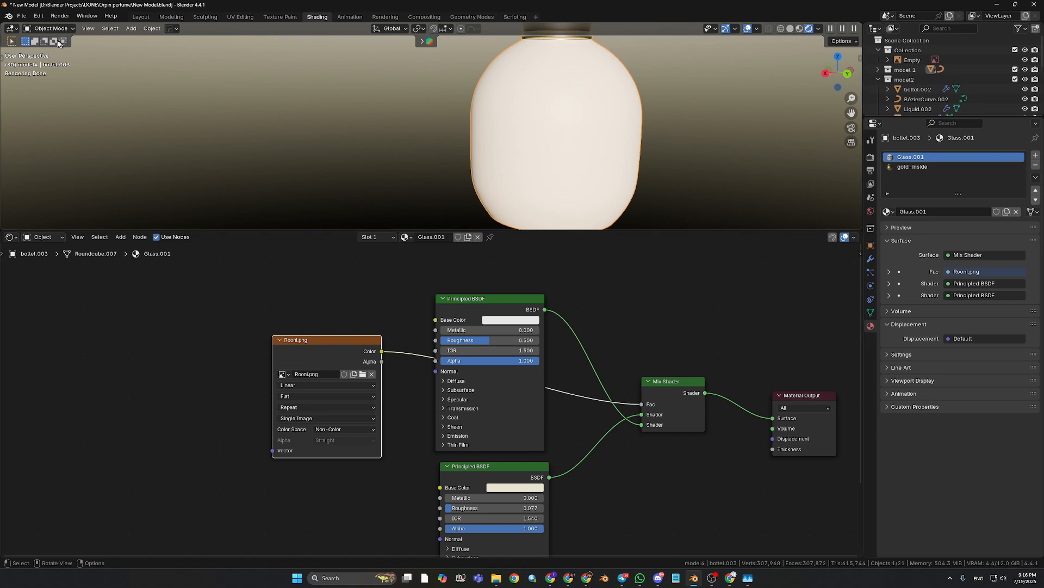
# Search the add-ons in Preferences for "nod" to check that Node Wrangler is enabled, and close Preferences.
pyautogui.click(39, 16)
pyautogui.click(76, 143)
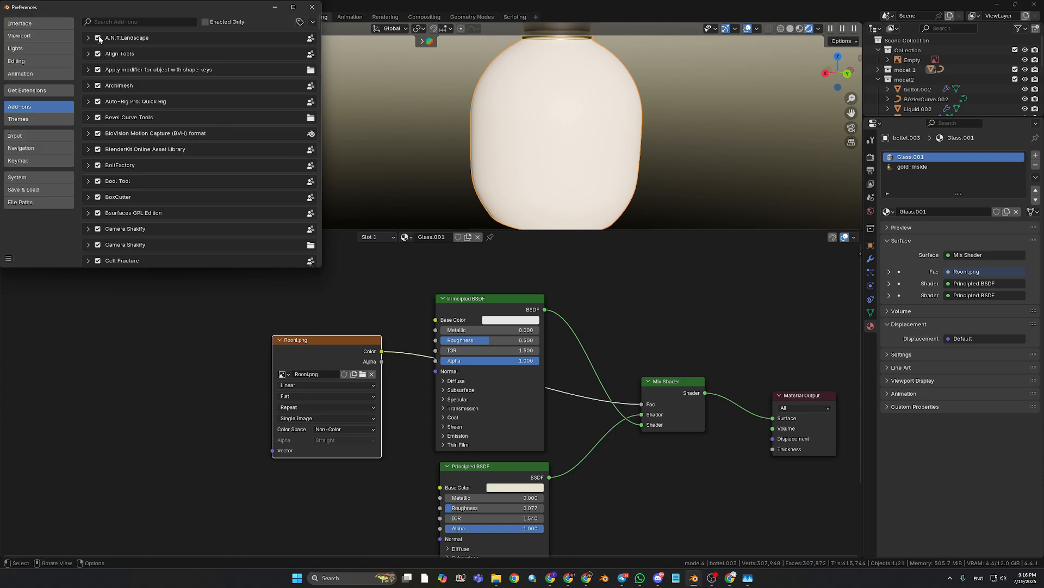
pyautogui.click(118, 23)
pyautogui.moveTo(132, 8); pyautogui.dragTo(135, 31)
pyautogui.write('nod')
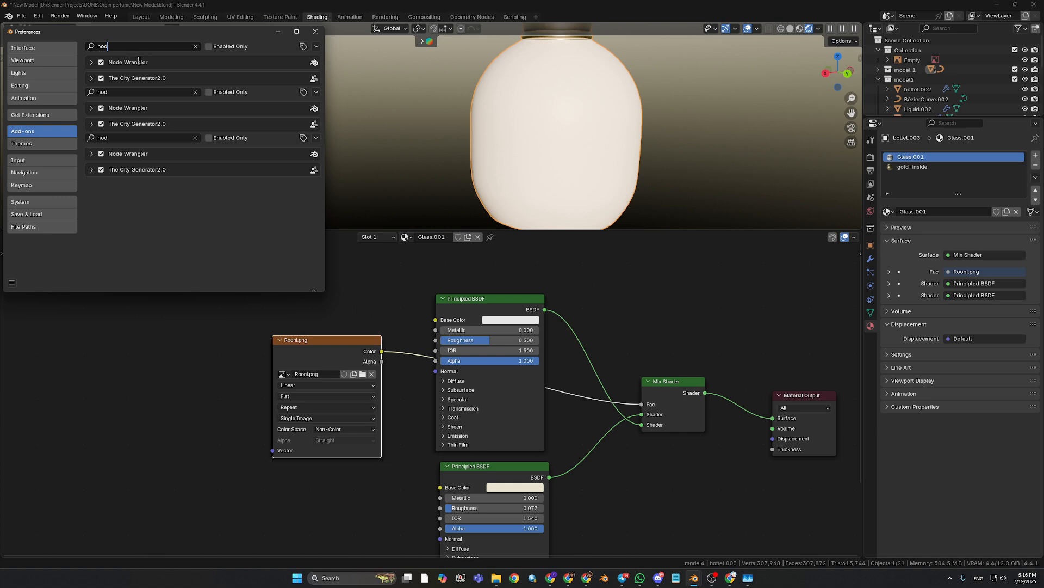
pyautogui.click(315, 31)
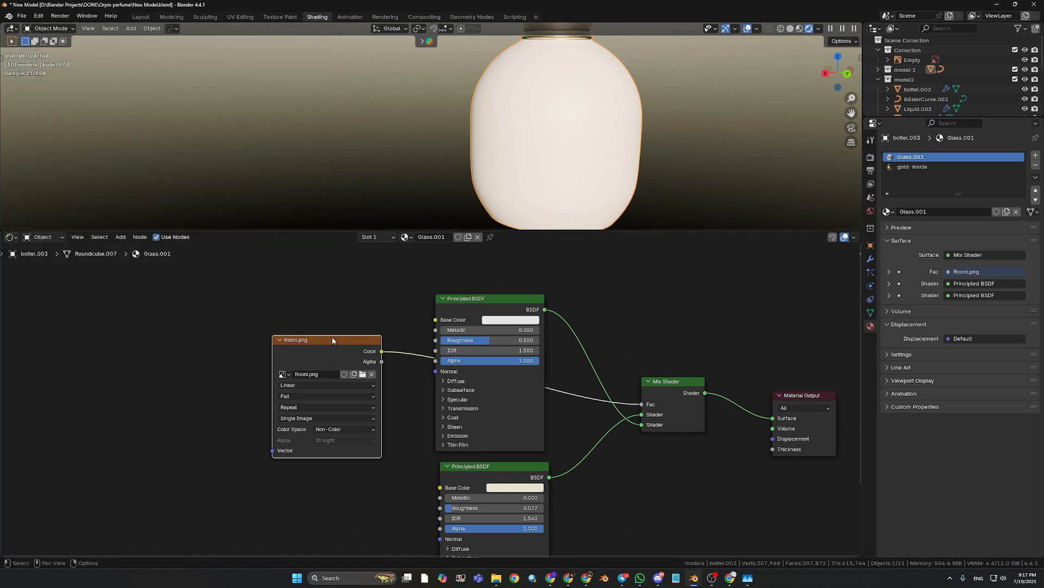
# Add Texture Coordinate and Mapping nodes to the Rooni.png texture with Node Wrangler, and space them out before it.
pyautogui.moveTo(332, 340); pyautogui.dragTo(306, 327)
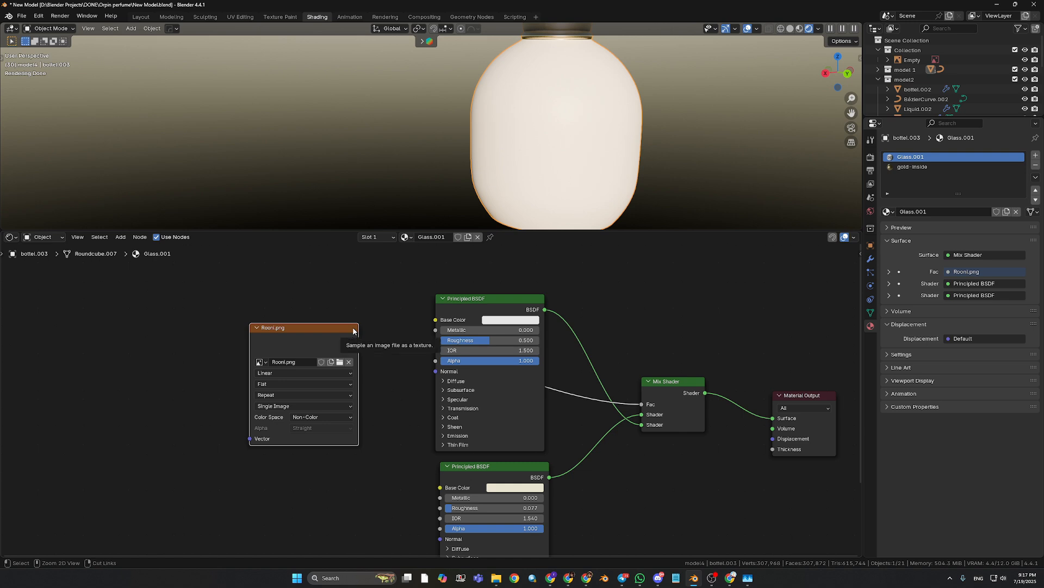
pyautogui.hotkey('ctrl', 't')
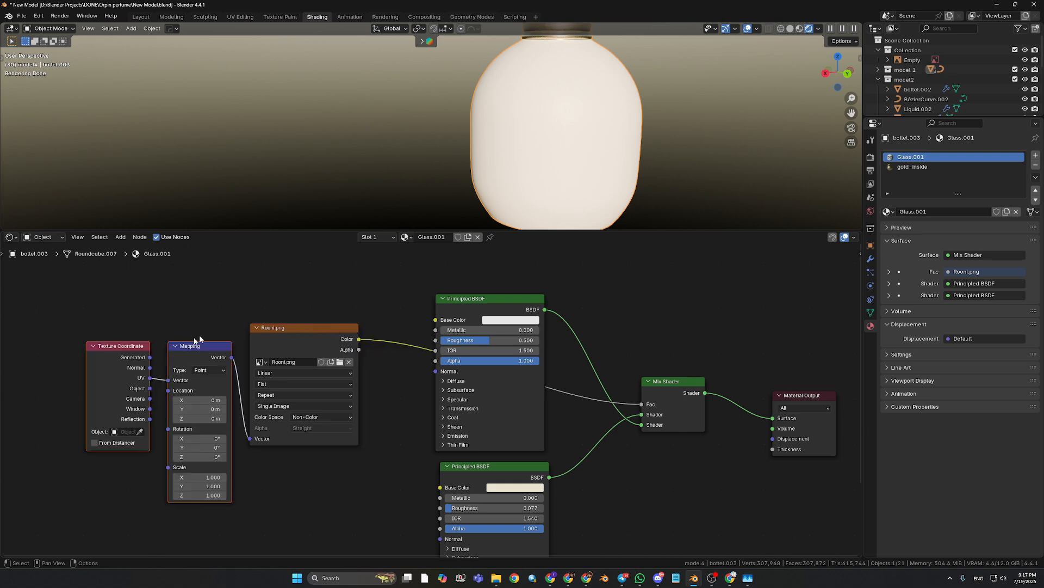
pyautogui.moveTo(214, 322); pyautogui.dragTo(79, 404)
pyautogui.moveTo(210, 354); pyautogui.dragTo(173, 340)
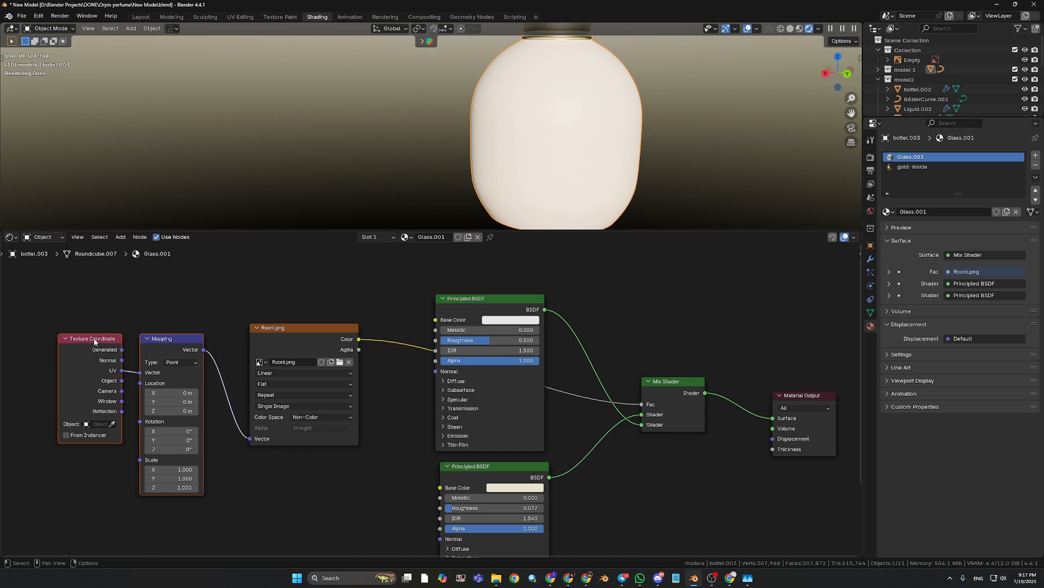
pyautogui.moveTo(94, 338); pyautogui.dragTo(71, 346)
pyautogui.click(129, 314)
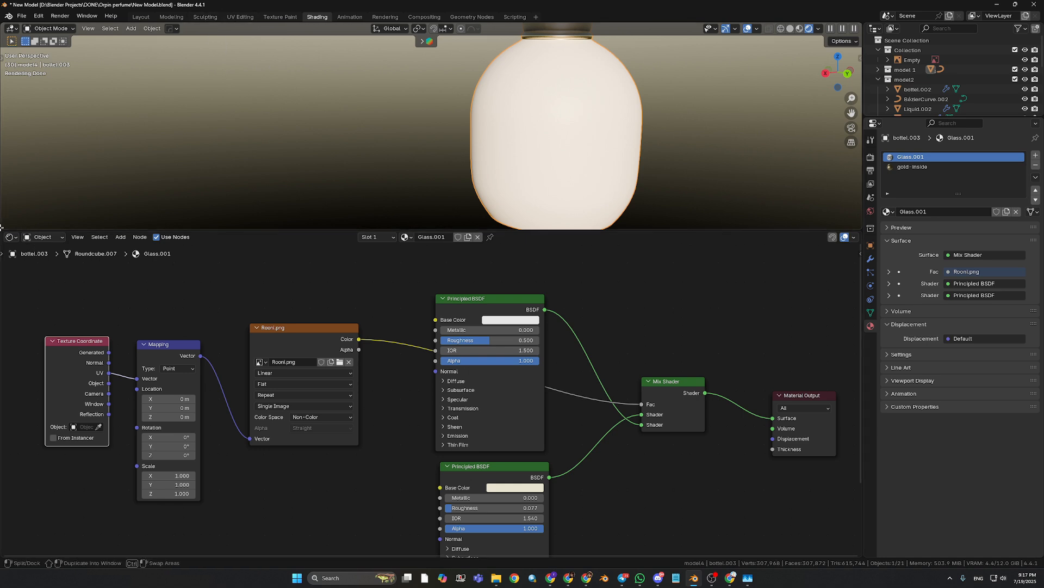
# Split the shader editor vertically and switch the new area to the UV Editor.
pyautogui.moveTo(1, 231); pyautogui.dragTo(328, 256)
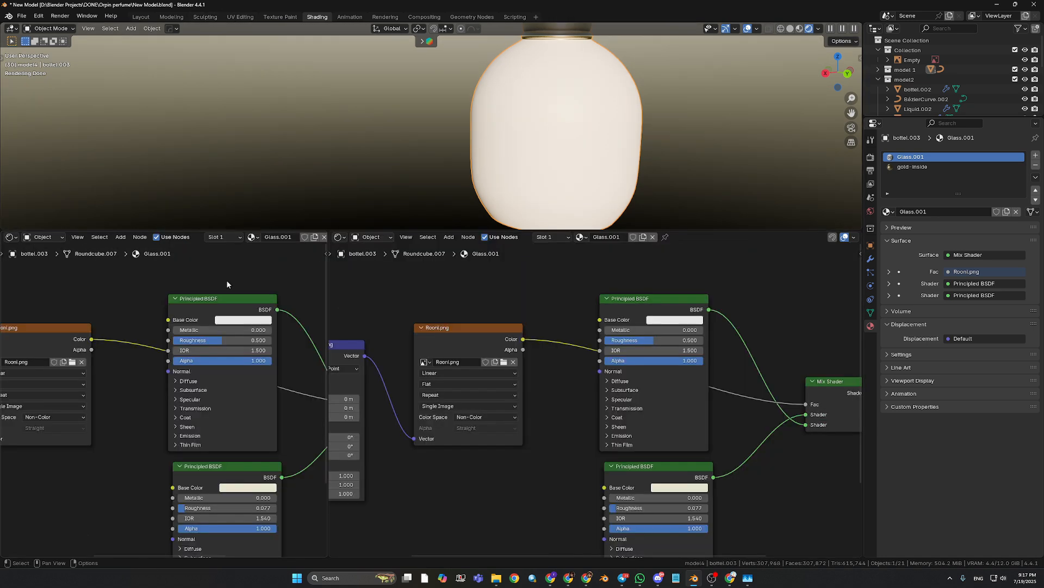
pyautogui.click(11, 237)
pyautogui.click(44, 288)
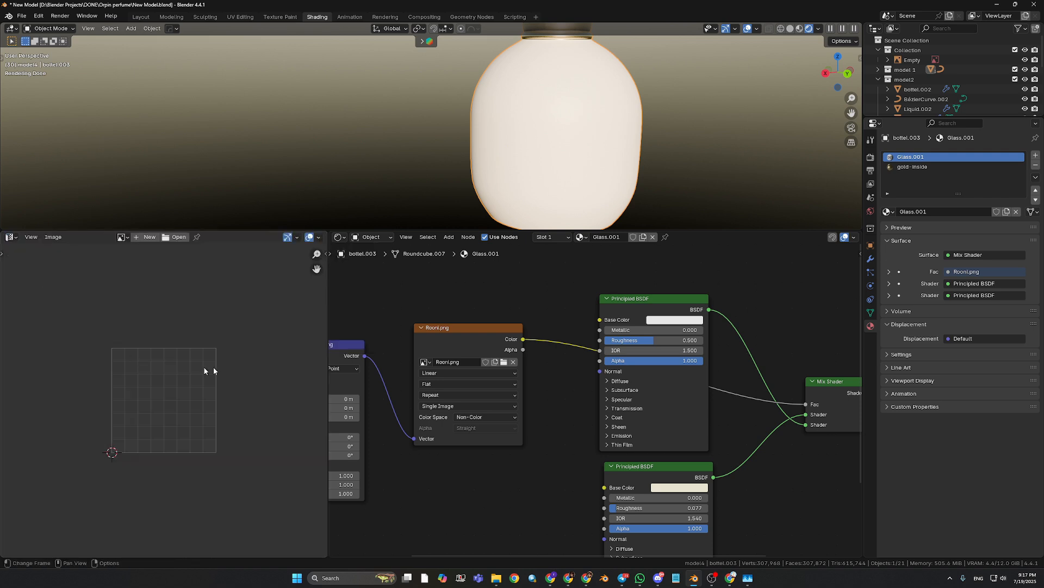
# Enter Edit Mode on the bottle, select its glass body as linked geometry delimited by seam, and show the selection options.
pyautogui.press('Tab')
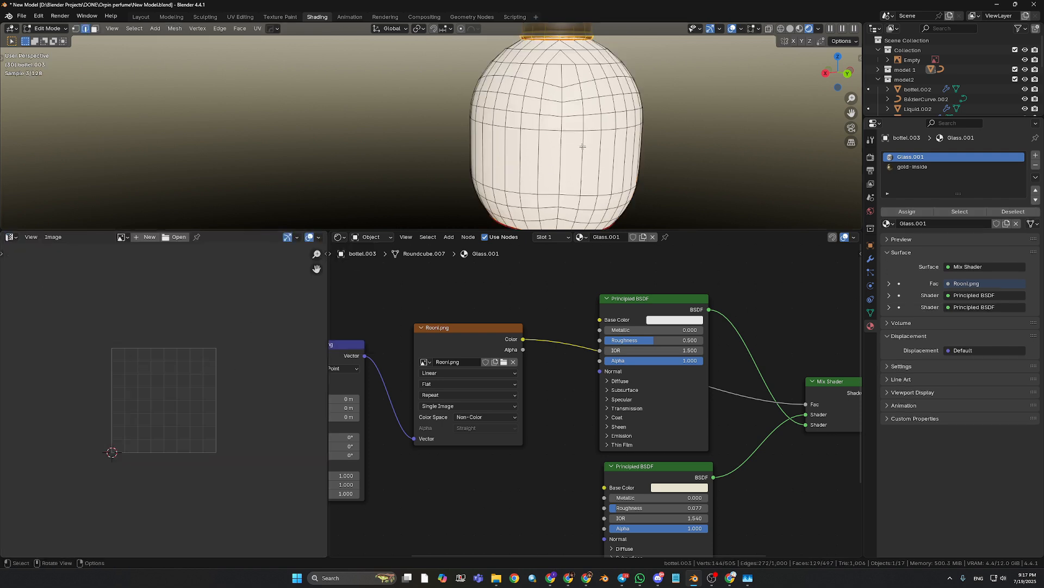
pyautogui.scroll(-1, 569, 81)
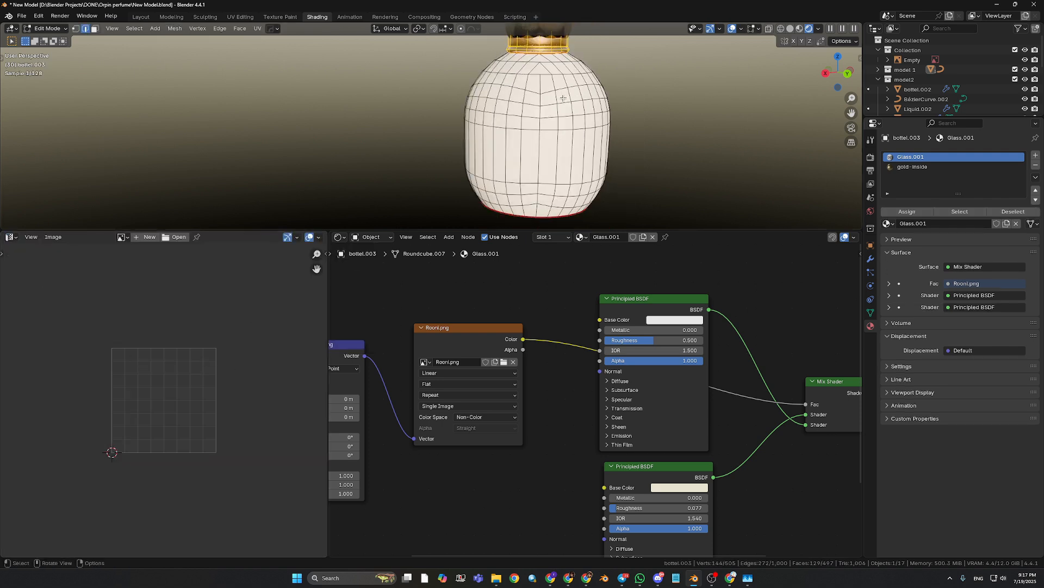
pyautogui.click(558, 99)
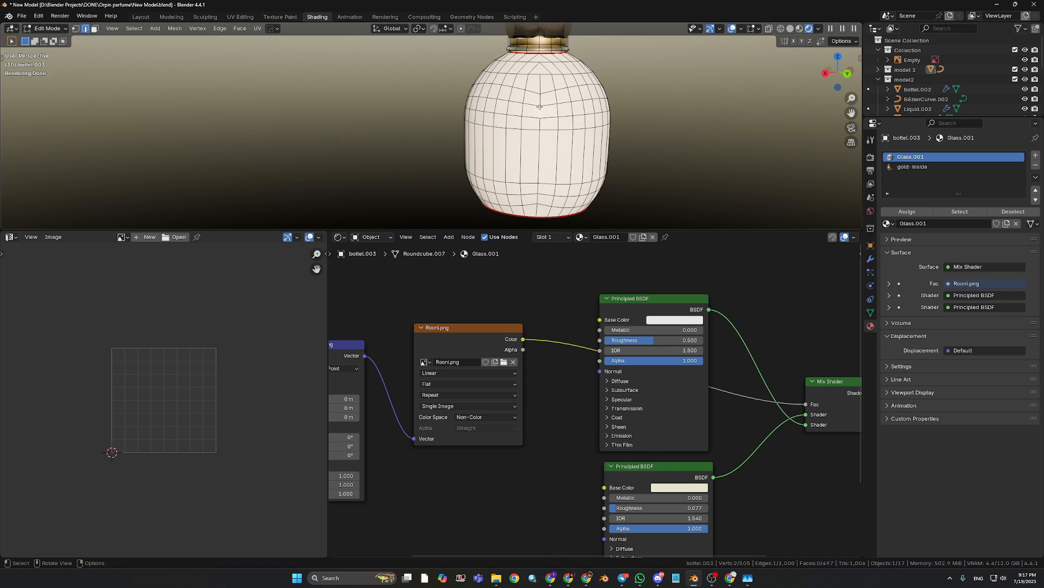
pyautogui.hotkey('ctrl', 'l')
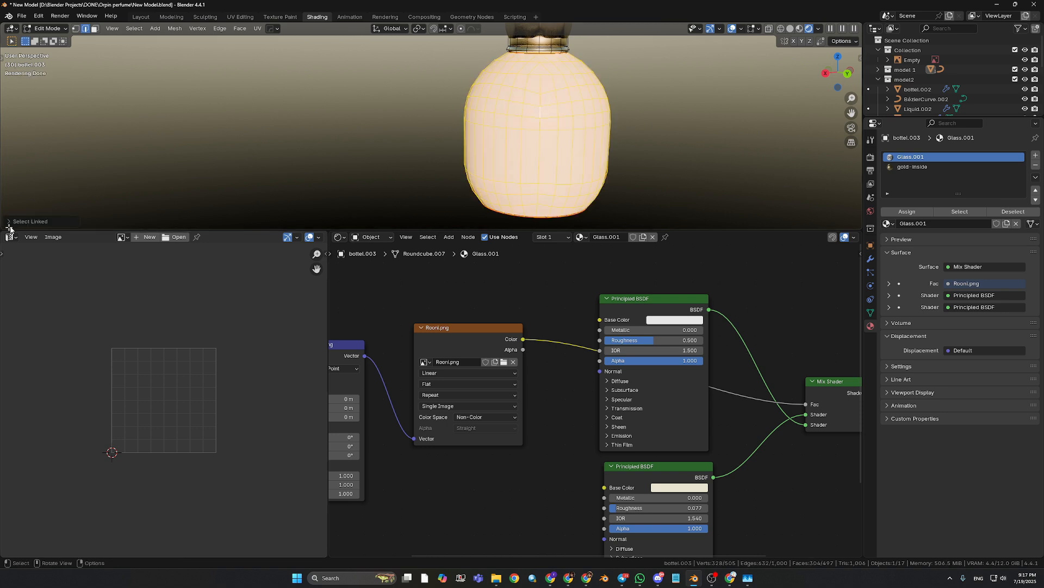
pyautogui.click(24, 220)
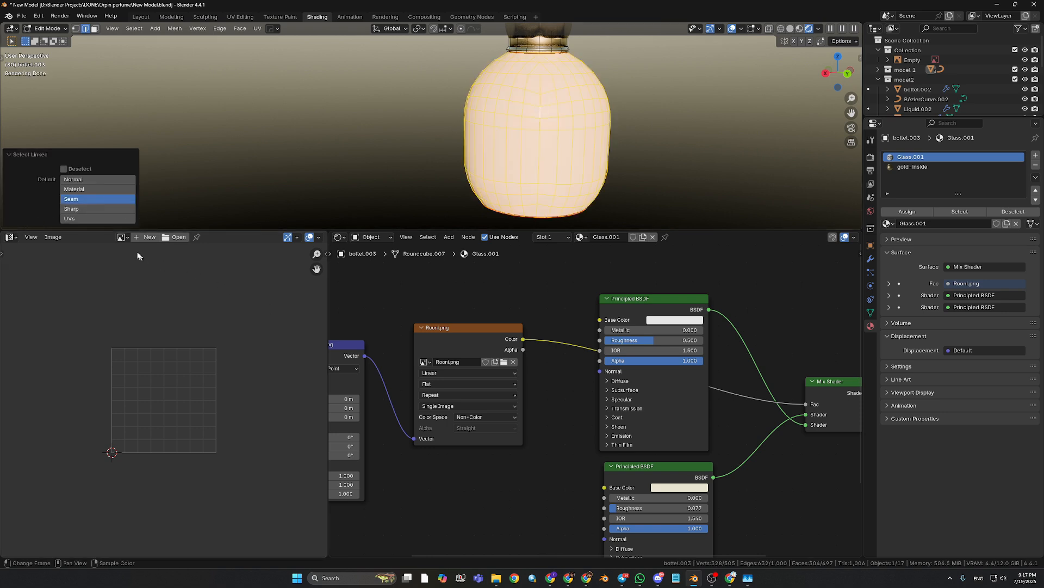
# Display the Rooni.png image in the UV Editor.
pyautogui.click(122, 237)
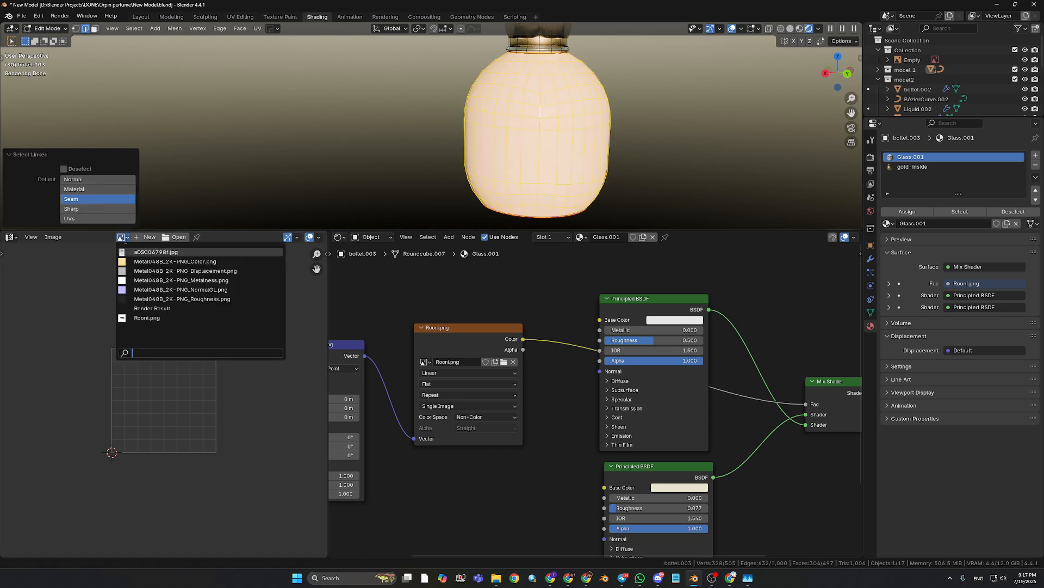
pyautogui.click(172, 318)
pyautogui.scroll(-5, 220, 364)
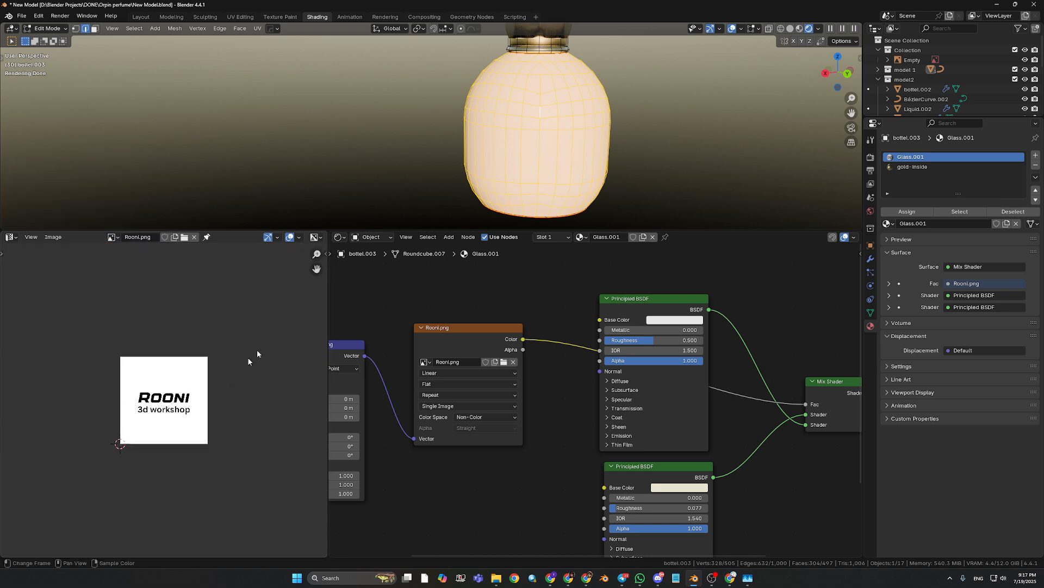
# Select the entire bottle mesh, clear the selection, and reselect only the linked glass body.
pyautogui.moveTo(656, 173); pyautogui.dragTo(556, 157, button='middle')
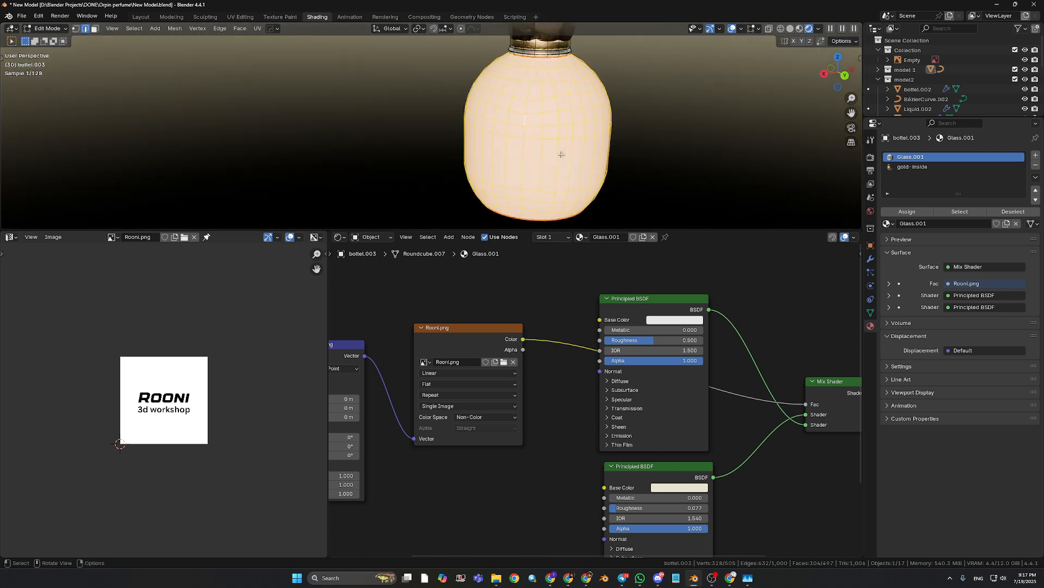
pyautogui.press('a')
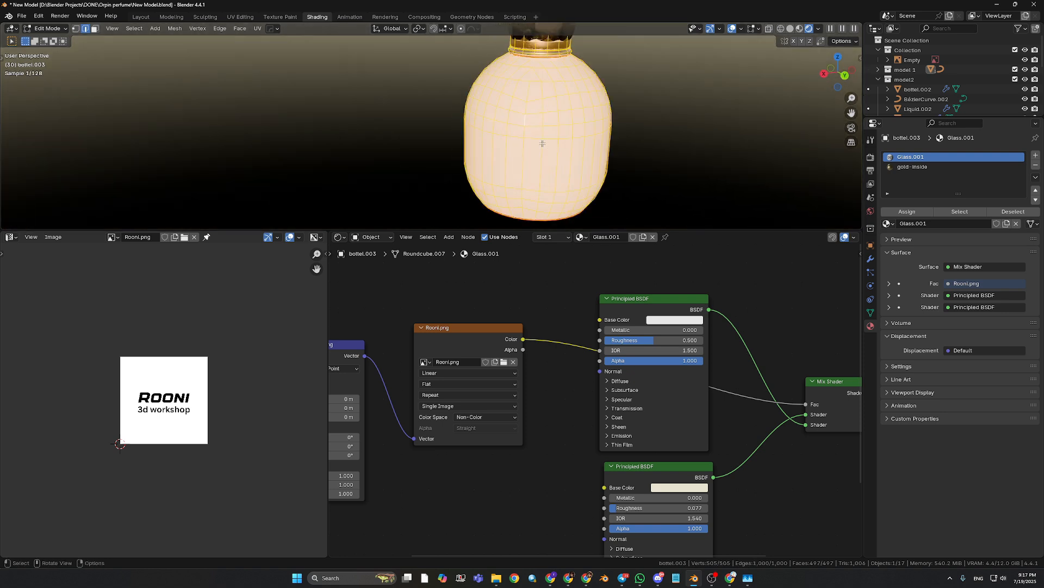
pyautogui.hotkey('alt', 'a')
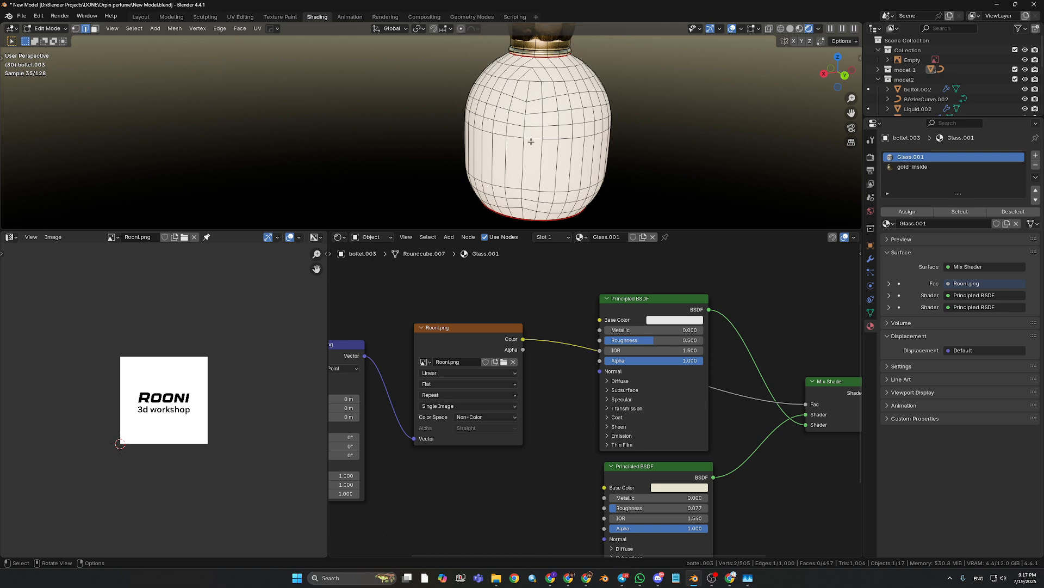
pyautogui.press('l')
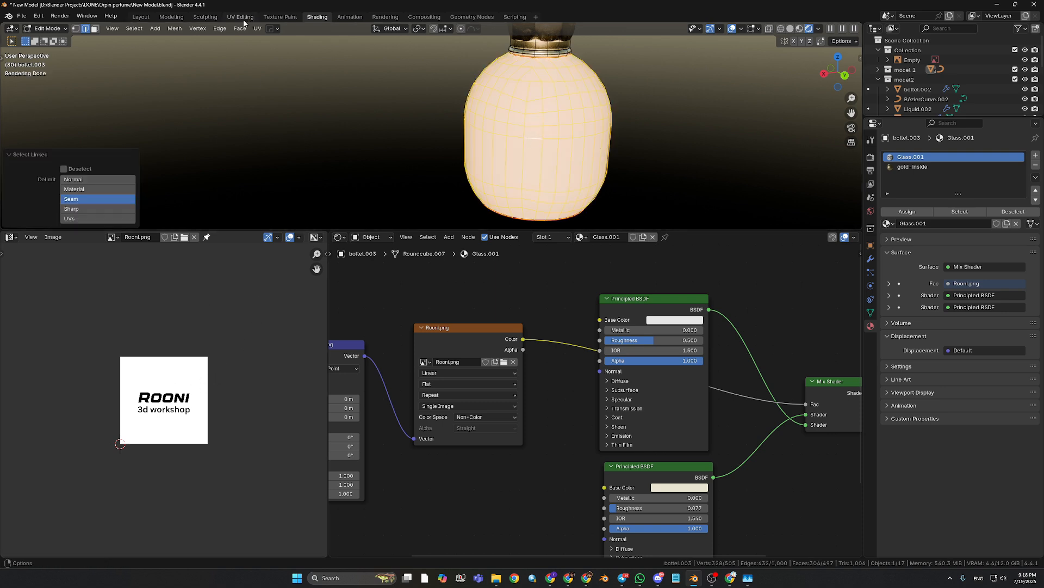
# Add a UV map to the bottle's mesh data, undo it, and add it again.
pyautogui.click(870, 312)
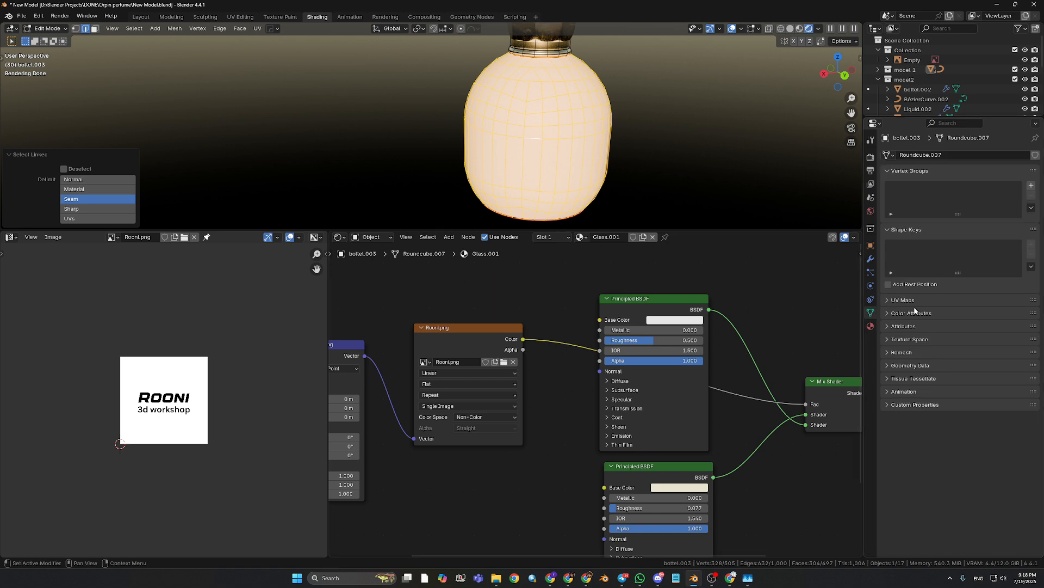
pyautogui.click(894, 300)
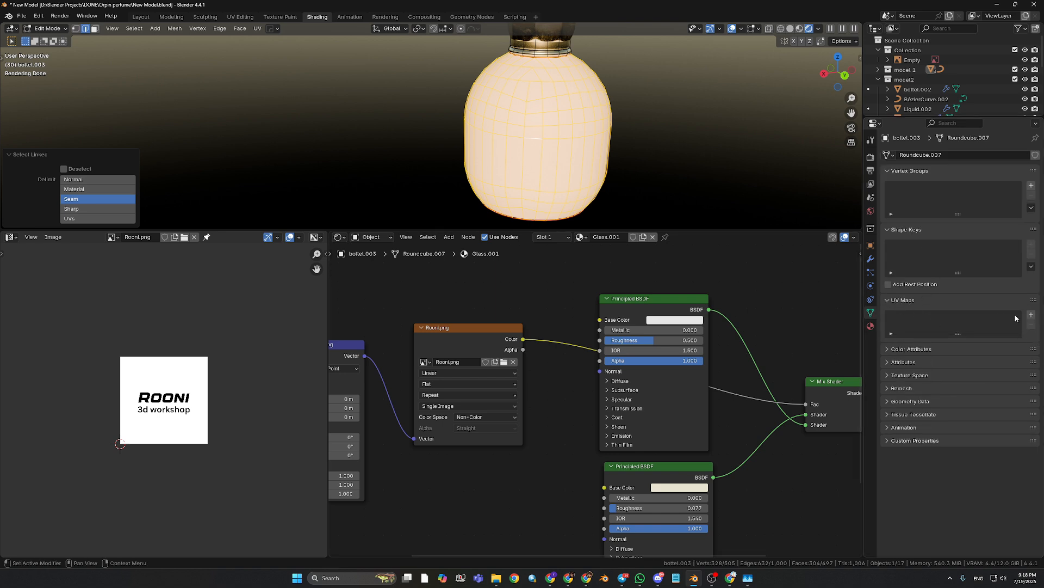
pyautogui.click(1029, 315)
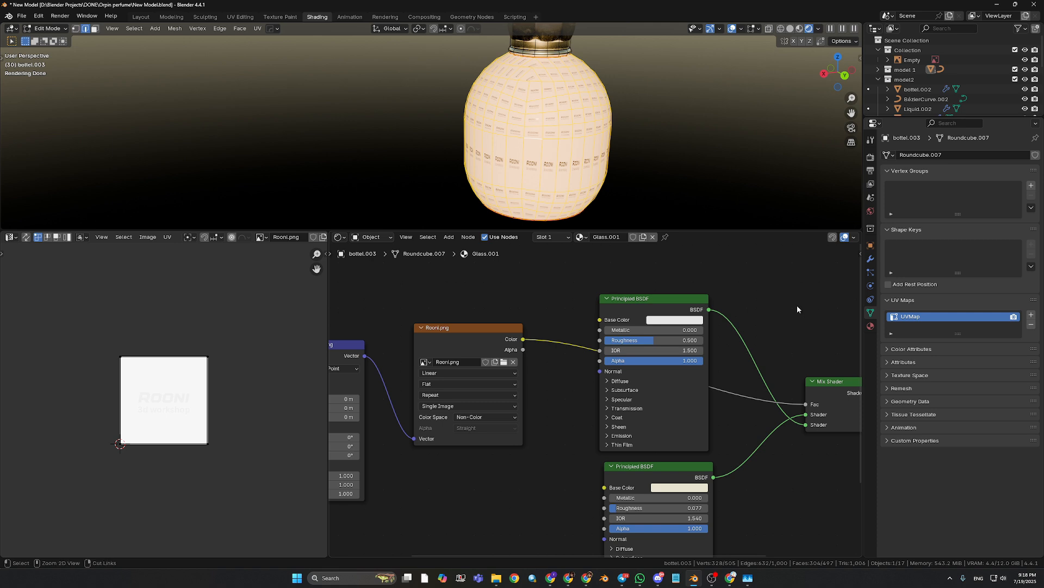
pyautogui.hotkey('ctrl', 'z')
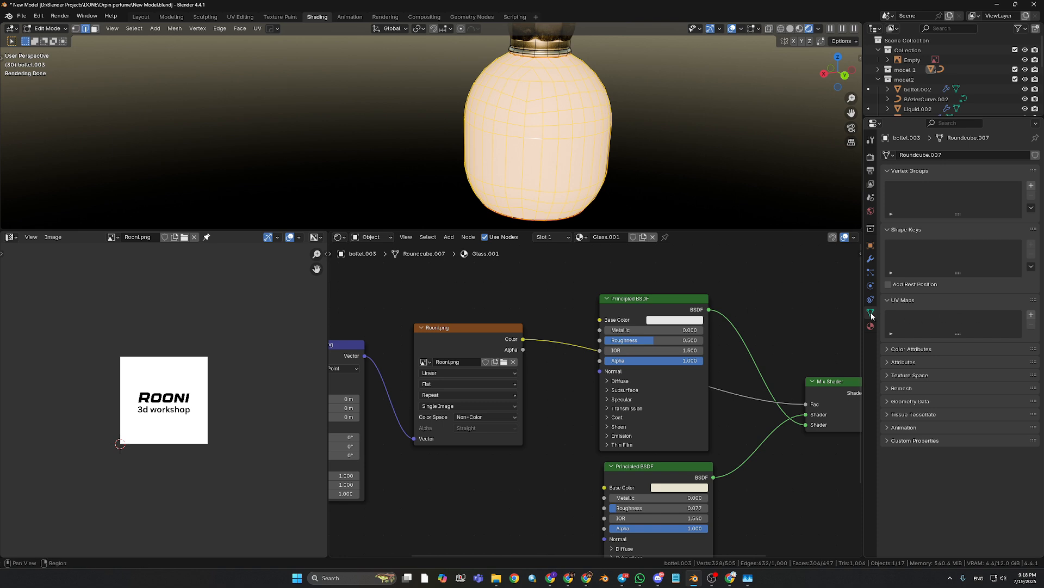
pyautogui.click(1031, 314)
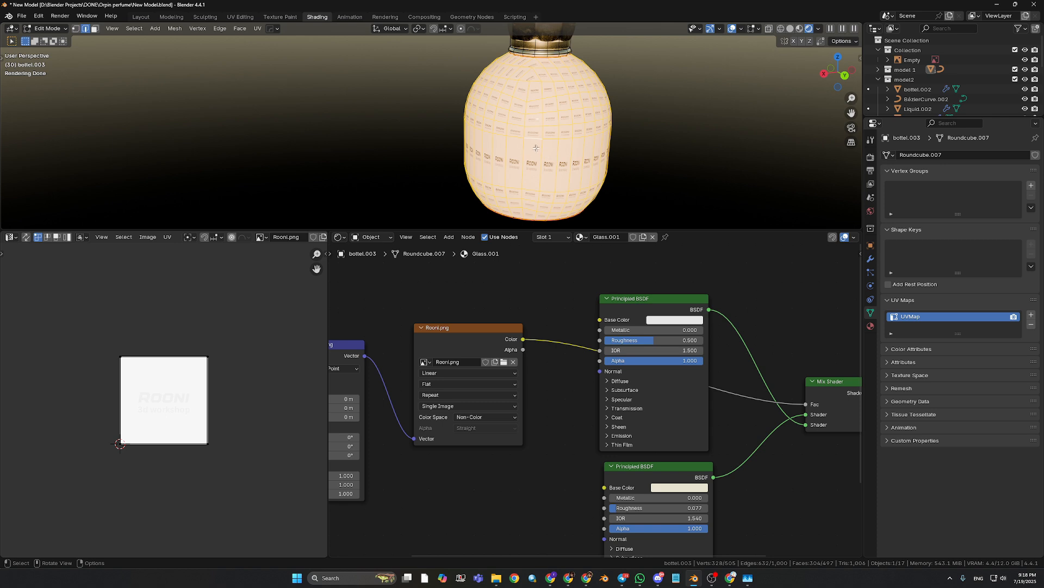
# Examine from several angles how the logo is distributed across the bottle's faces.
pyautogui.moveTo(542, 177); pyautogui.dragTo(560, 160, button='middle')
pyautogui.scroll(1, 601, 168)
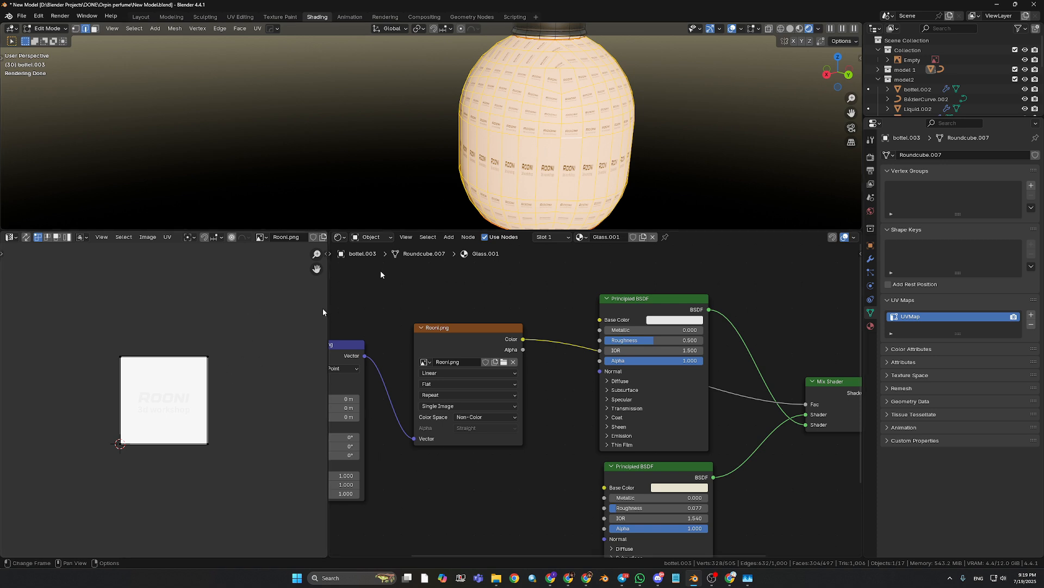
pyautogui.scroll(-1, 553, 149)
pyautogui.scroll(1, 558, 153)
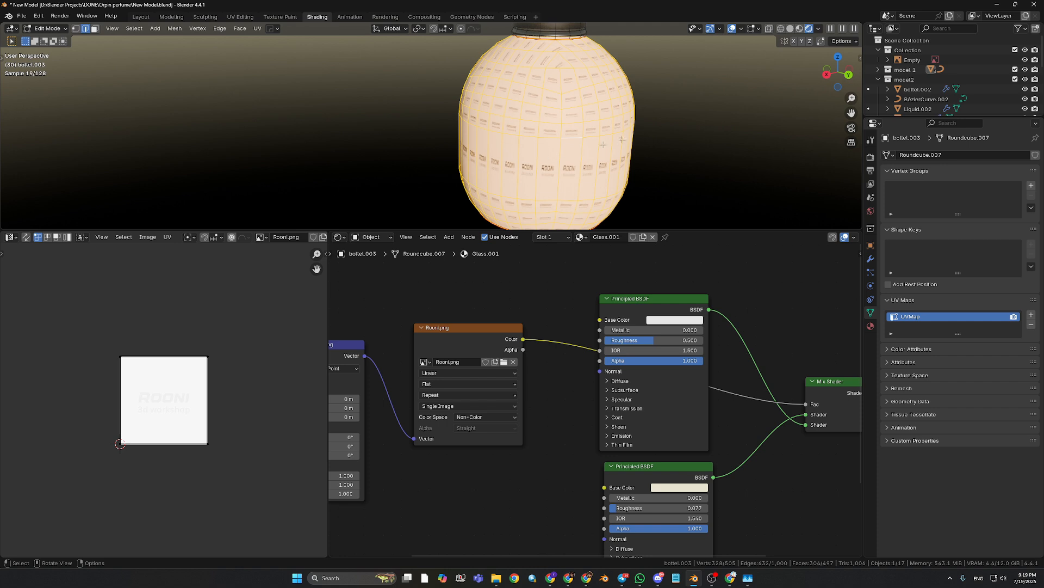
pyautogui.moveTo(593, 157)
pyautogui.mouseDown(button='middle')
pyautogui.moveTo(591, 189)
pyautogui.moveTo(562, 156)
pyautogui.moveTo(590, 142)
pyautogui.mouseUp(button='middle')
pyautogui.scroll(2, 591, 189)
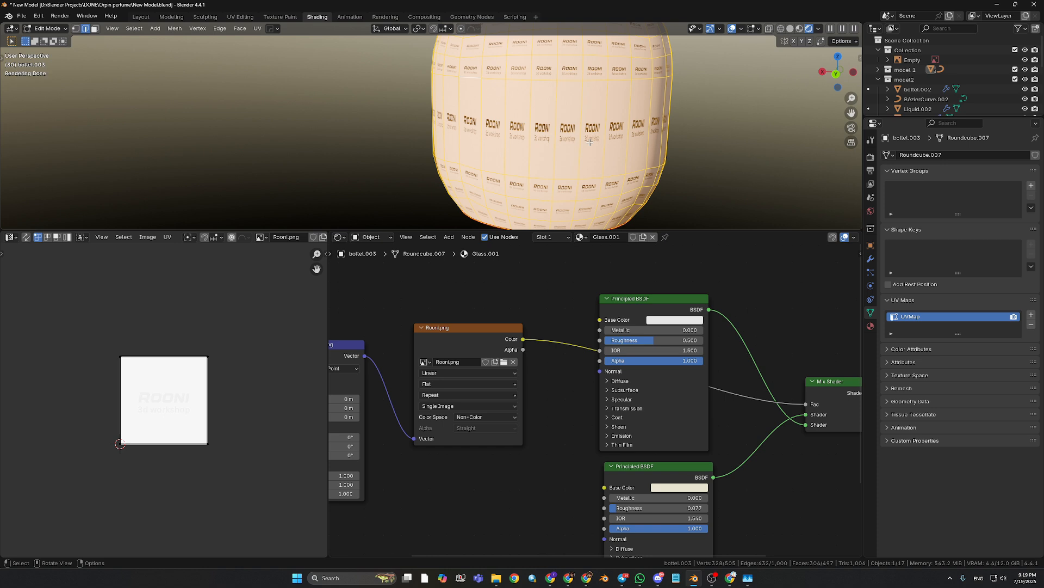
pyautogui.scroll(-3, 573, 147)
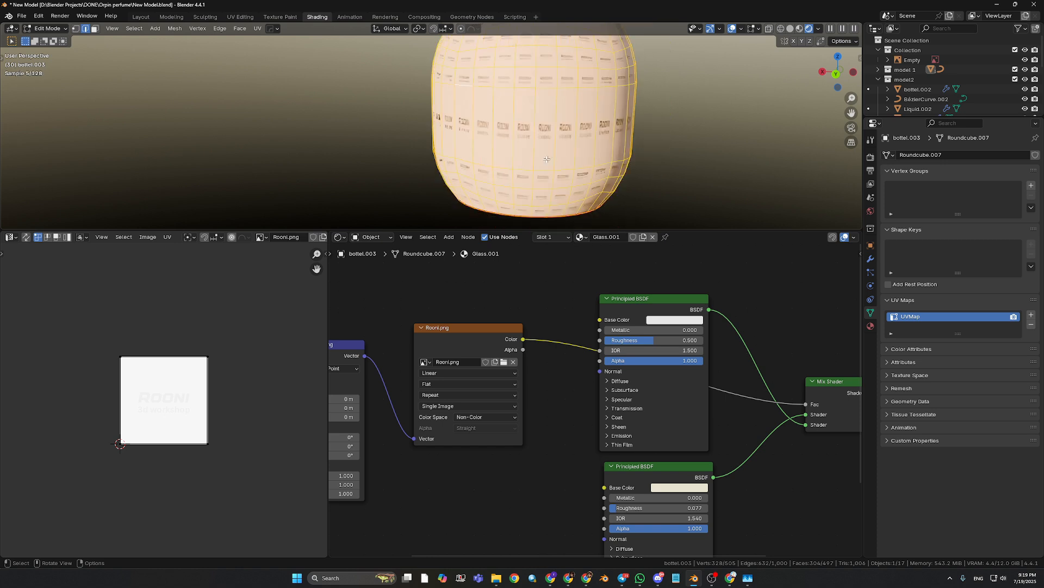
pyautogui.moveTo(521, 132); pyautogui.dragTo(523, 176, button='middle')
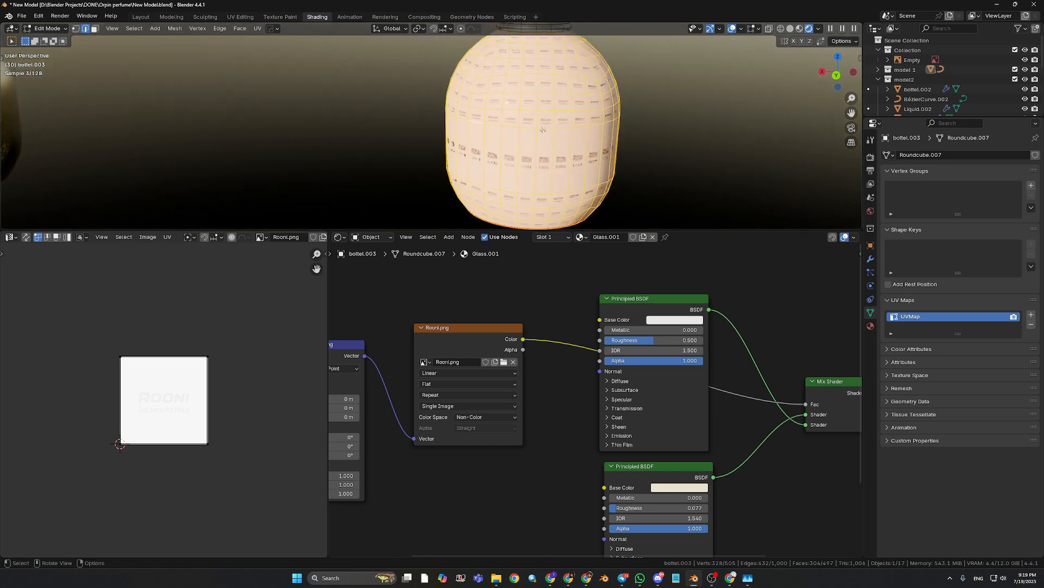
pyautogui.scroll(1, 524, 175)
pyautogui.moveTo(613, 117); pyautogui.dragTo(554, 117, button='middle')
# Select the entire bottle mesh and unwrap it with Cube Projection.
pyautogui.press('a')
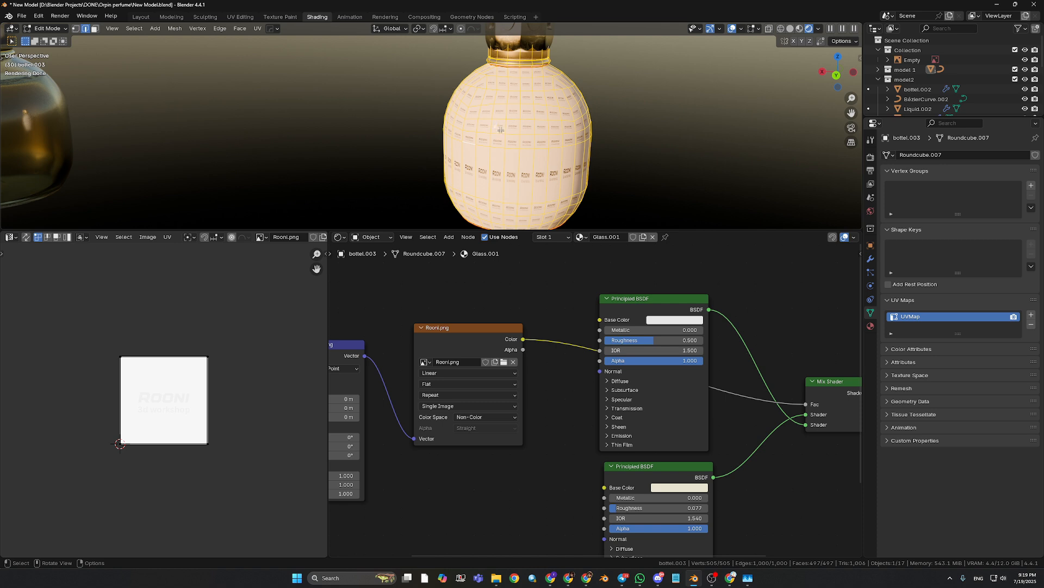
pyautogui.press('u')
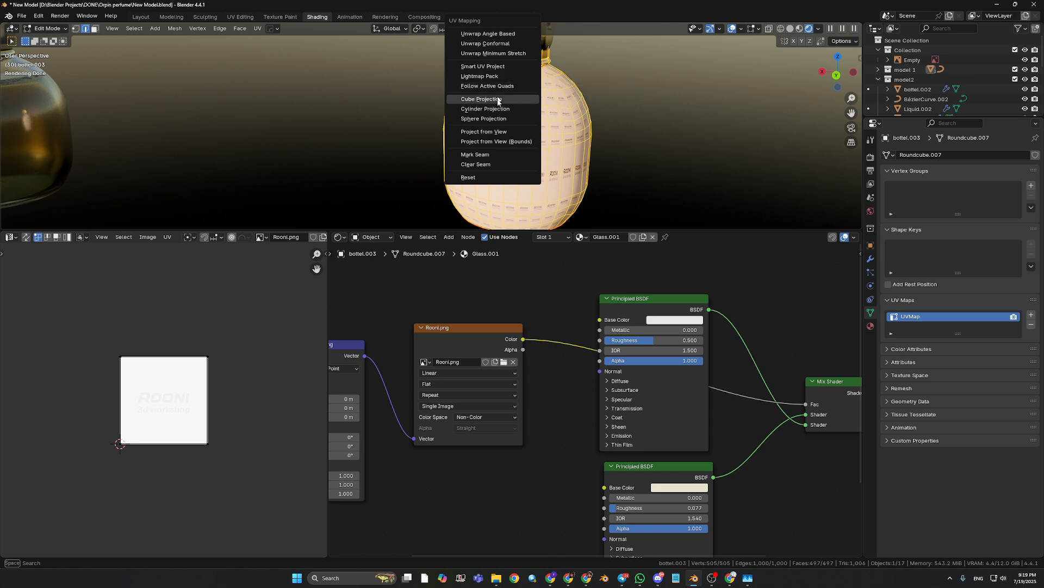
pyautogui.click(481, 99)
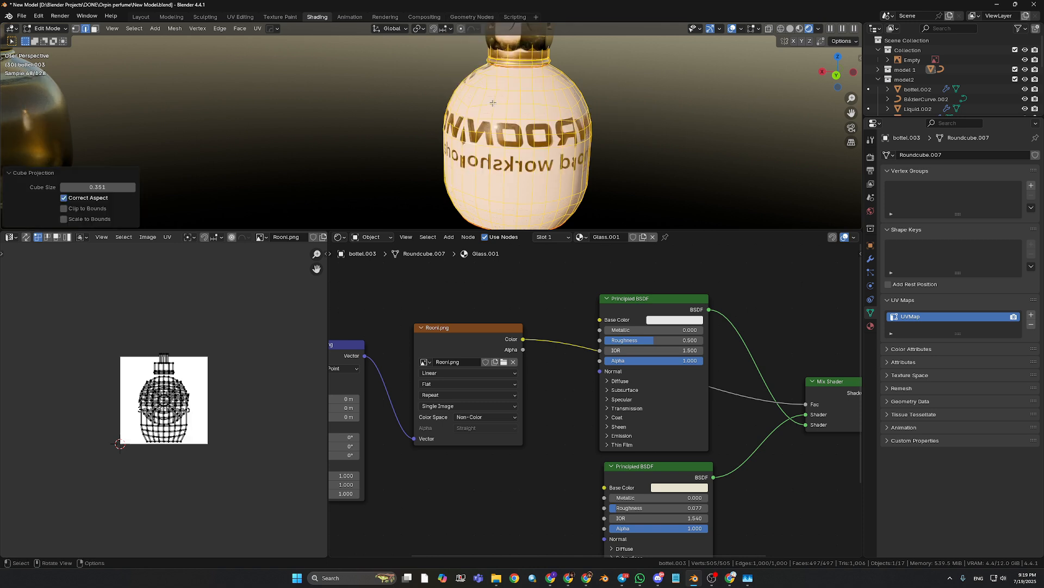
# Inspect how the cube-projected logo wraps around the bottle and how its UV layout overlaps the image.
pyautogui.moveTo(494, 111); pyautogui.dragTo(469, 140, button='middle')
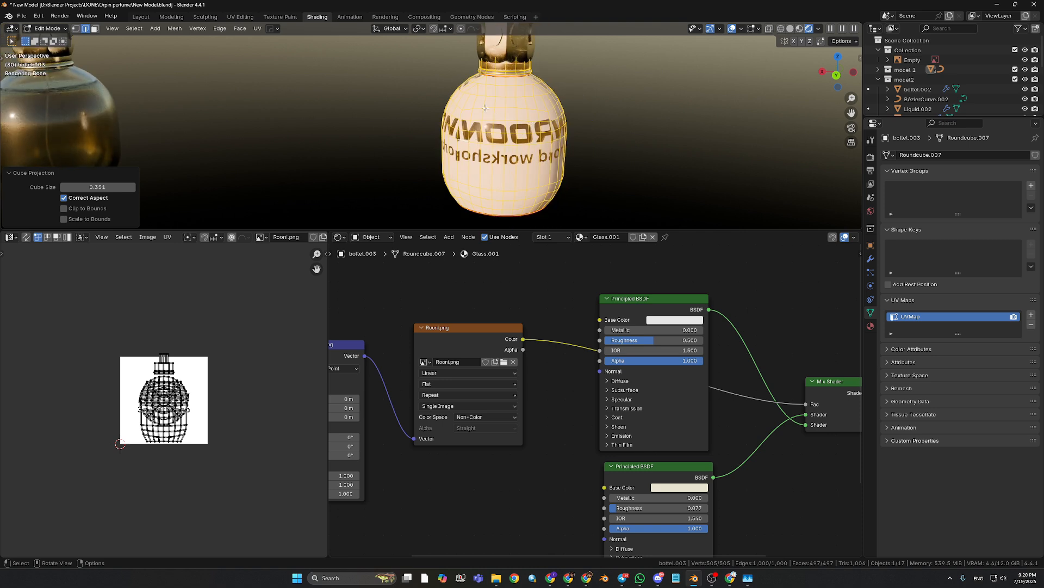
pyautogui.moveTo(454, 123); pyautogui.dragTo(481, 141, button='middle')
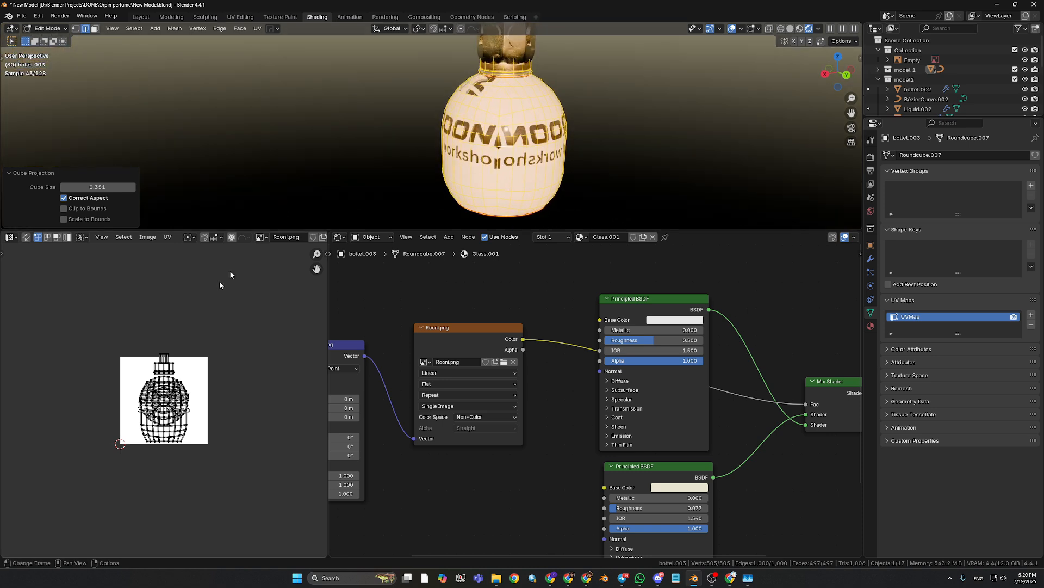
pyautogui.scroll(4, 164, 400)
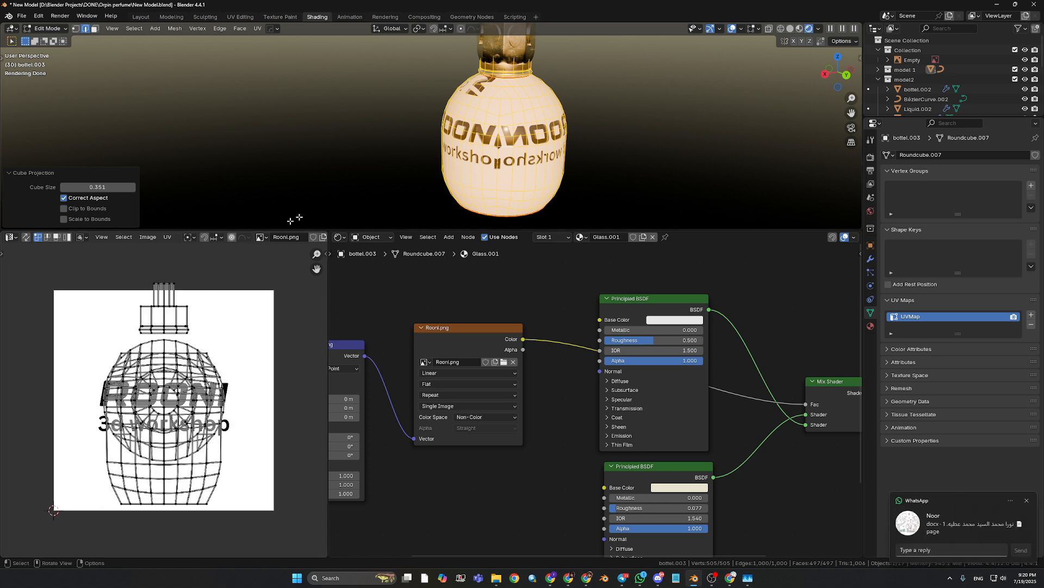
pyautogui.scroll(1, 543, 97)
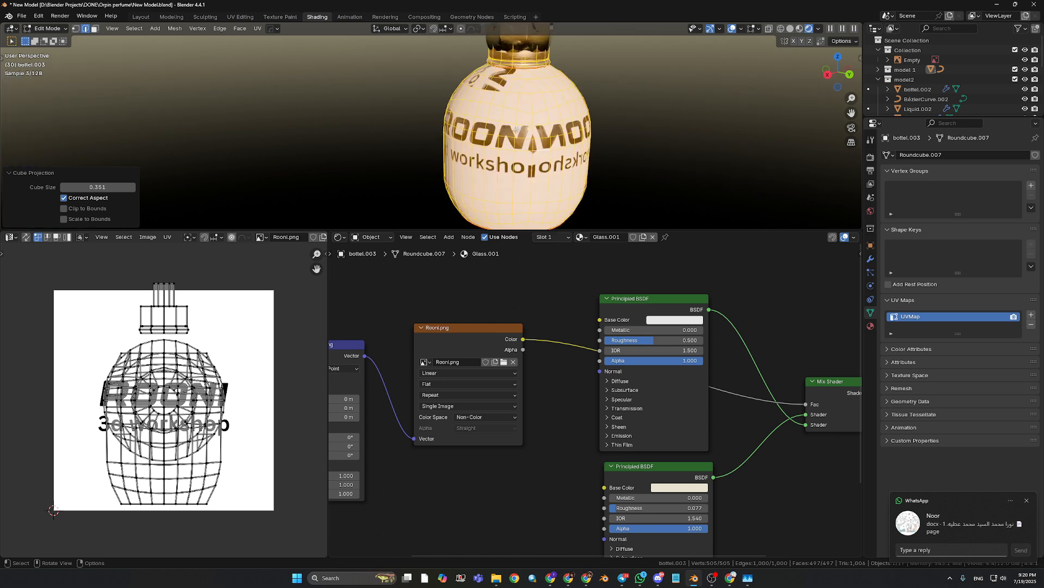
pyautogui.moveTo(544, 96); pyautogui.dragTo(545, 57, button='middle')
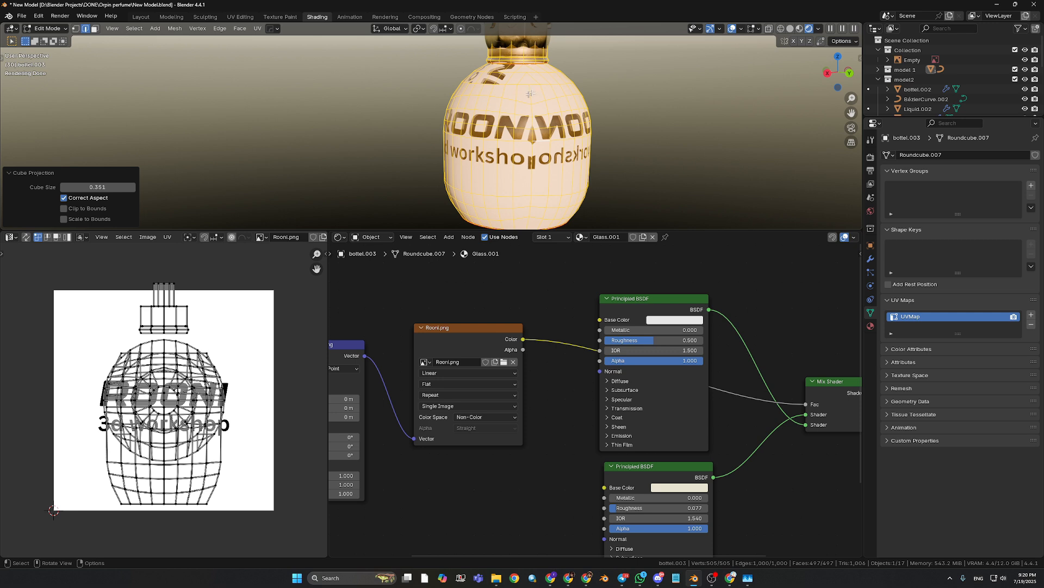
pyautogui.moveTo(531, 94); pyautogui.dragTo(512, 103, button='middle')
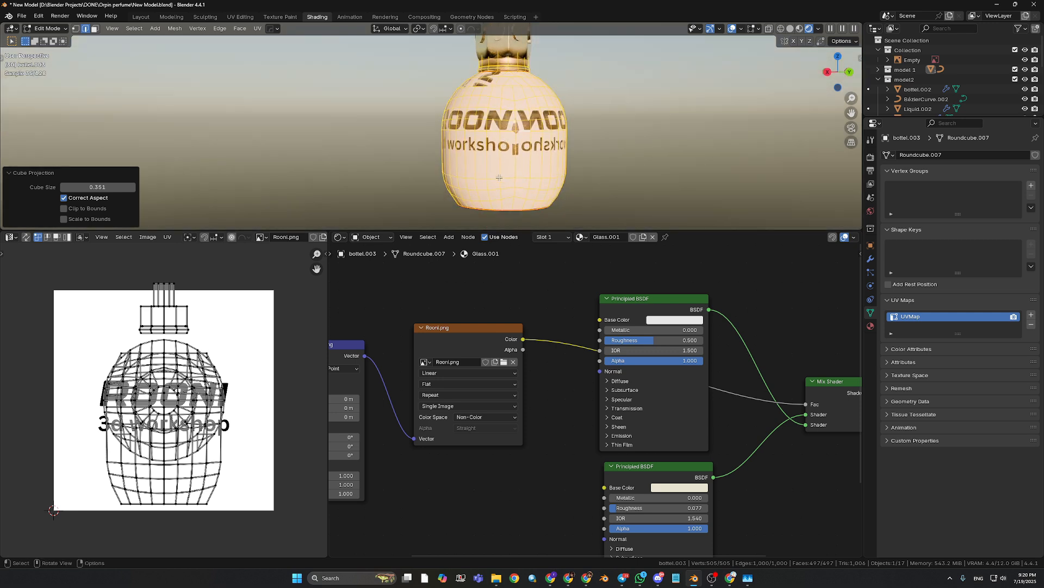
pyautogui.moveTo(506, 180); pyautogui.dragTo(492, 157, button='middle')
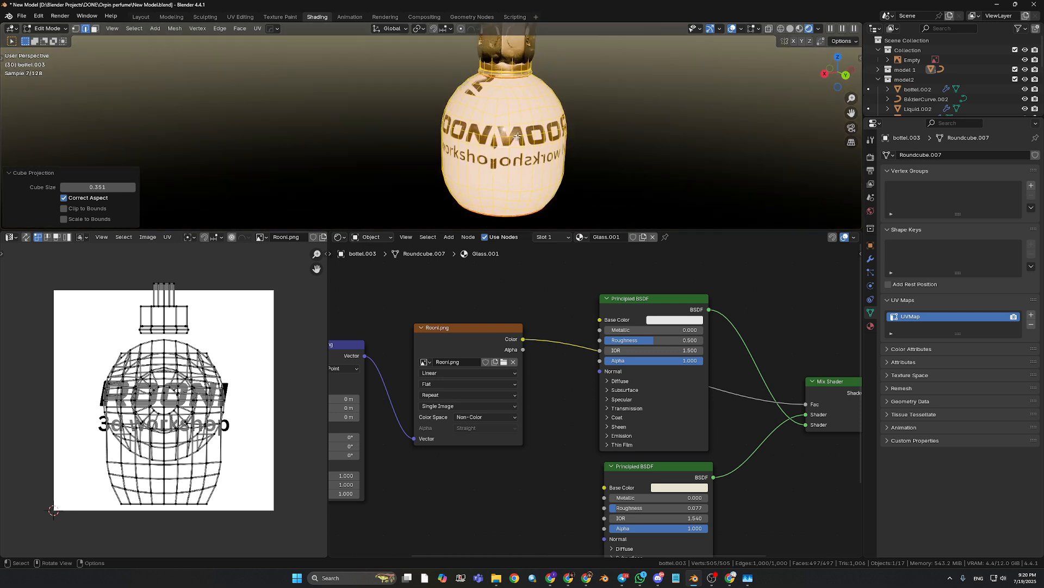
# Try an edge-loop selection at the bottle's neck, undo it, and select the edges around the bottle's base.
pyautogui.click(459, 76)
pyautogui.scroll(5, 499, 78)
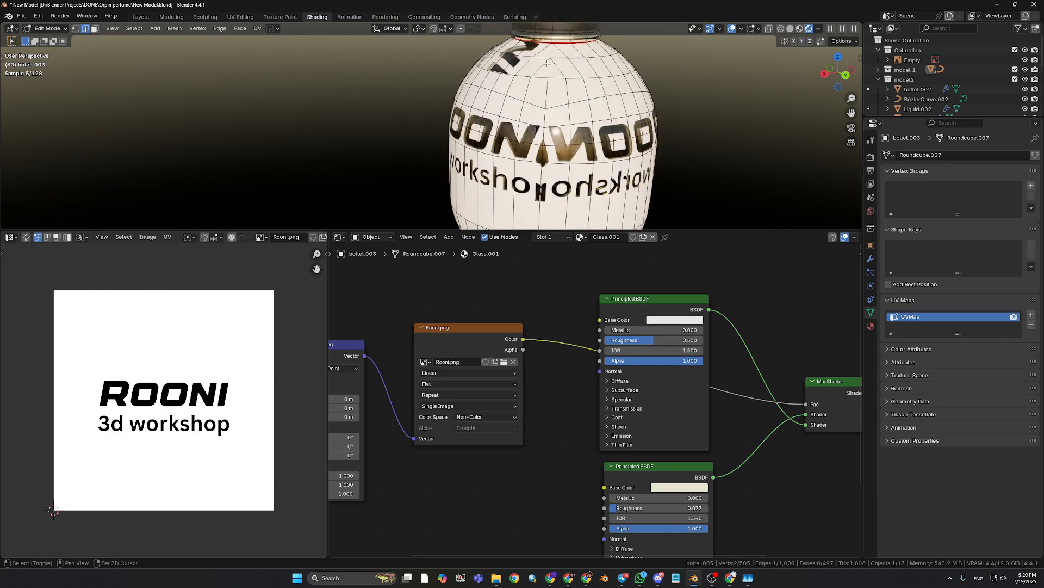
pyautogui.doubleClick(525, 142)
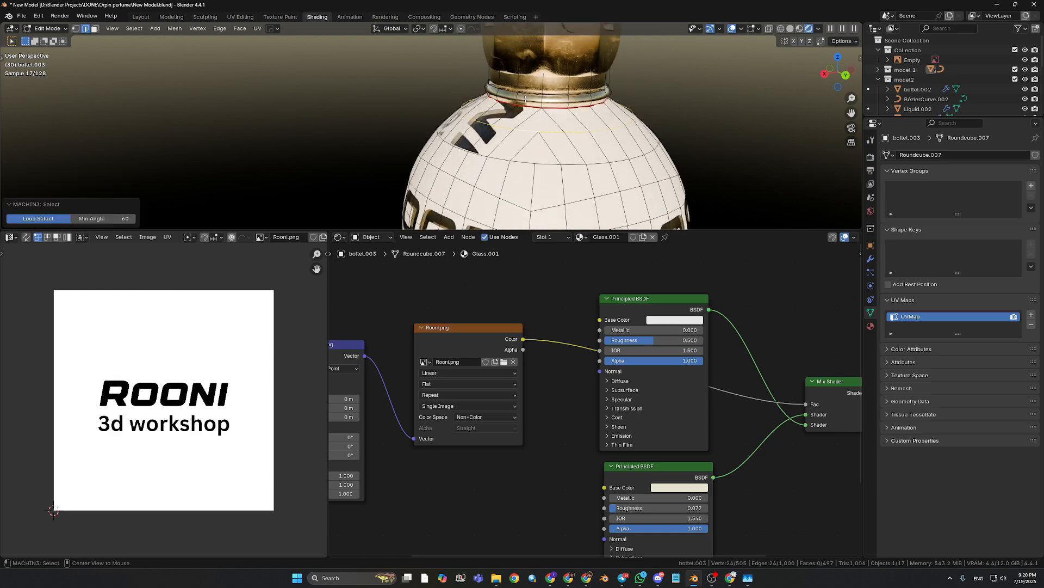
pyautogui.hotkey('ctrl', 'z')
pyautogui.moveTo(572, 125); pyautogui.dragTo(494, 216, button='middle')
pyautogui.keyDown('alt'); pyautogui.keyDown('shift'); pyautogui.click(494, 216); pyautogui.keyUp('shift'); pyautogui.keyUp('alt')
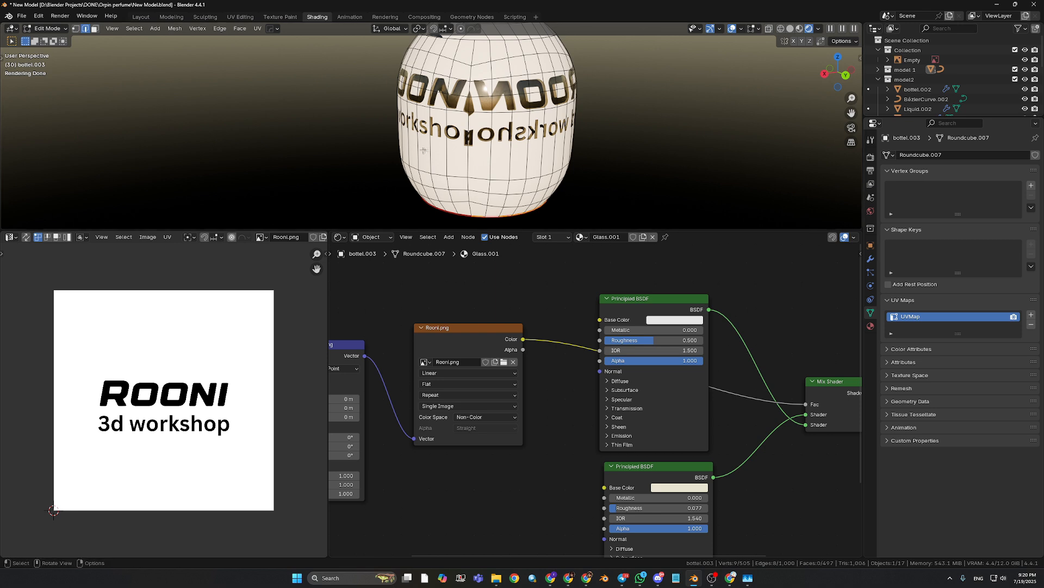
pyautogui.moveTo(471, 53); pyautogui.dragTo(455, 117, button='middle')
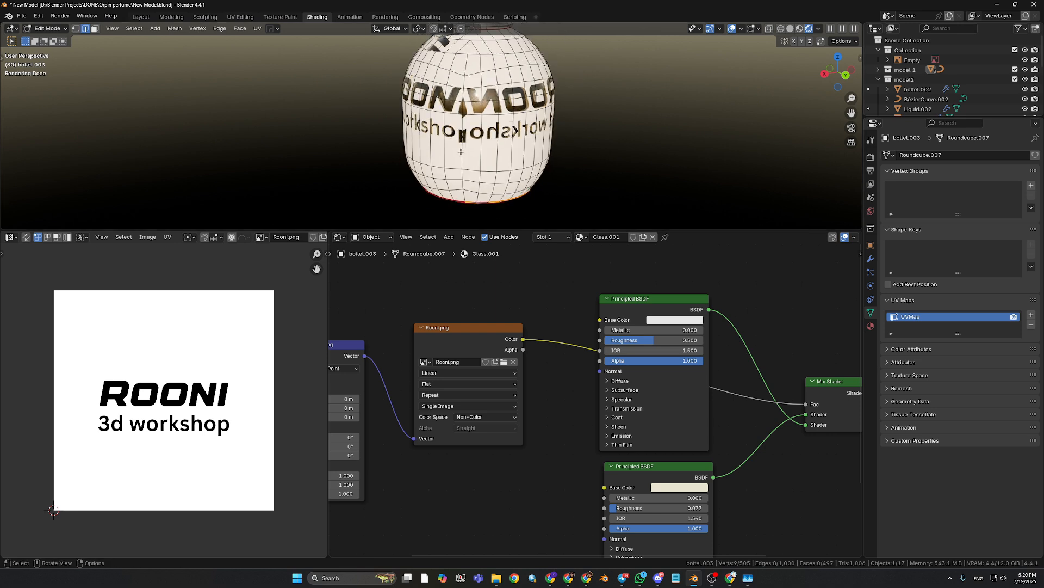
pyautogui.scroll(-1, 567, 171)
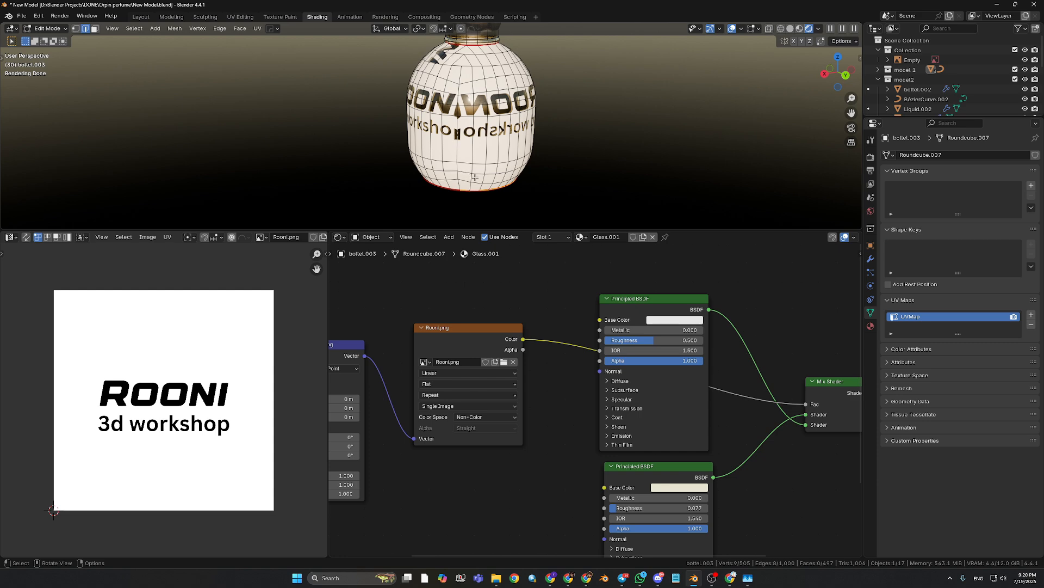
pyautogui.scroll(1, 474, 177)
pyautogui.moveTo(505, 173); pyautogui.dragTo(486, 159, button='middle')
pyautogui.scroll(-1, 473, 169)
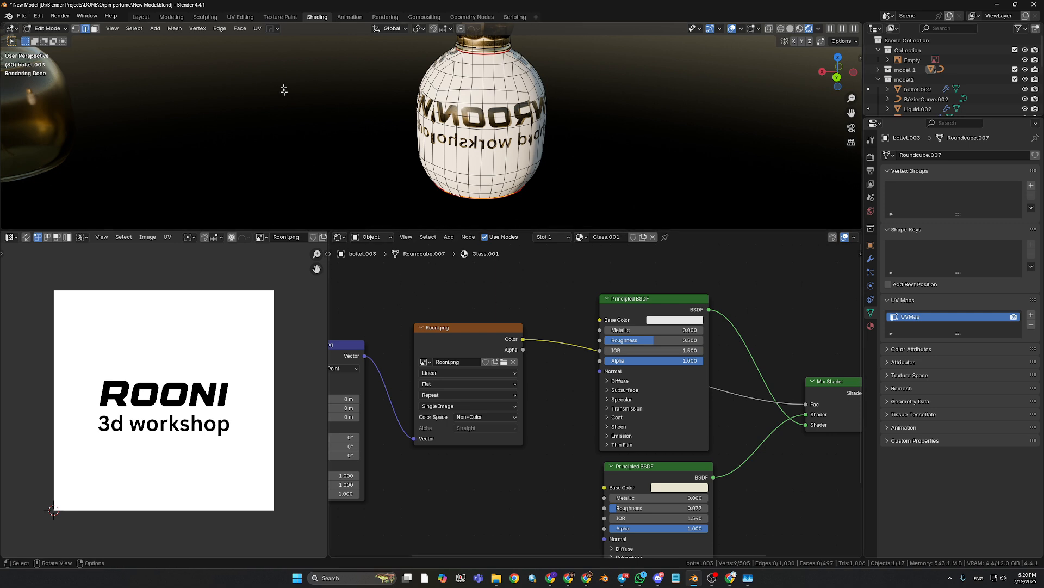
# Switch to the UV Editing workspace and display the bottle in rendered shading to check the logo placement.
pyautogui.click(240, 17)
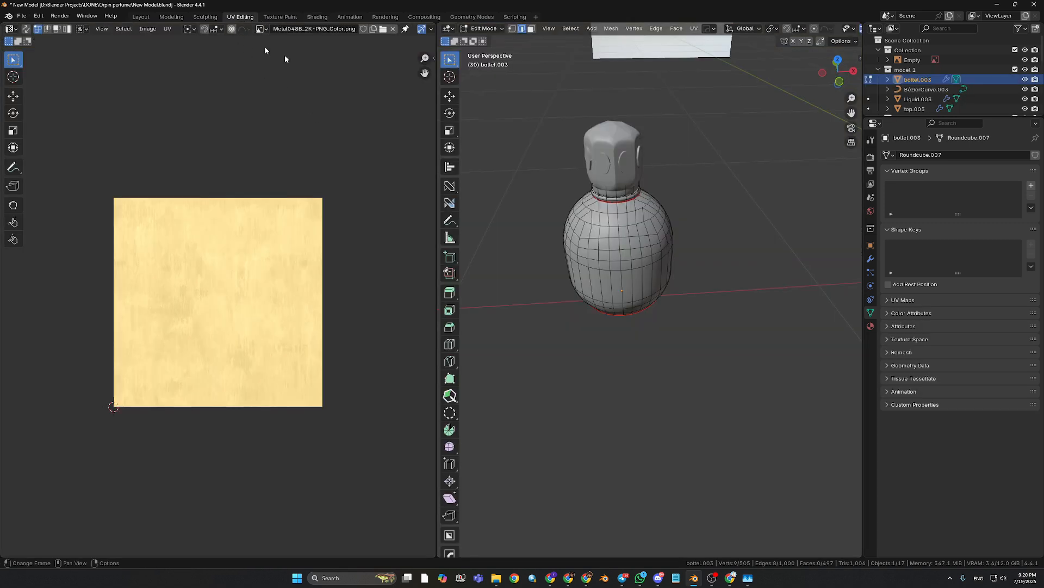
pyautogui.moveTo(625, 245); pyautogui.dragTo(647, 245, button='middle')
pyautogui.scroll(-2, 846, 33)
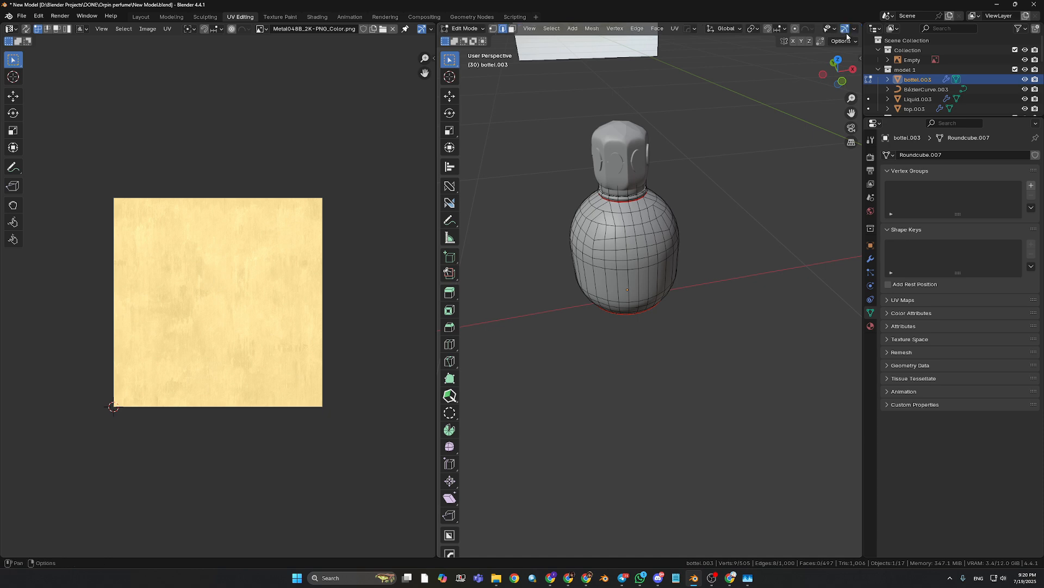
pyautogui.scroll(-3, 846, 33)
pyautogui.scroll(5, 588, 214)
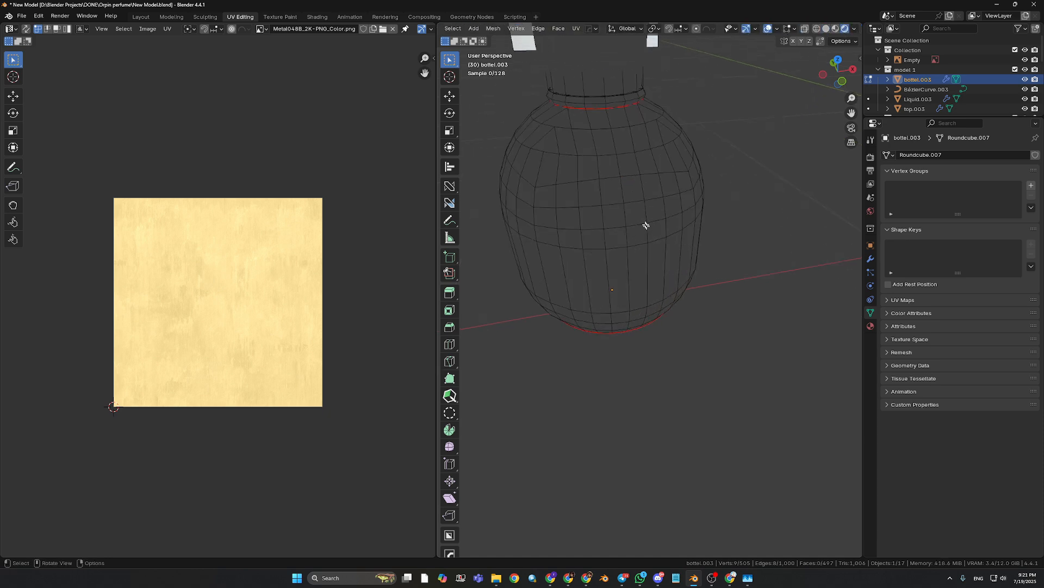
pyautogui.press('z')
pyautogui.scroll(-2, 622, 142)
pyautogui.moveTo(622, 141); pyautogui.dragTo(621, 198, button='middle')
pyautogui.scroll(2, 599, 164)
pyautogui.moveTo(620, 199); pyautogui.dragTo(593, 231, button='middle')
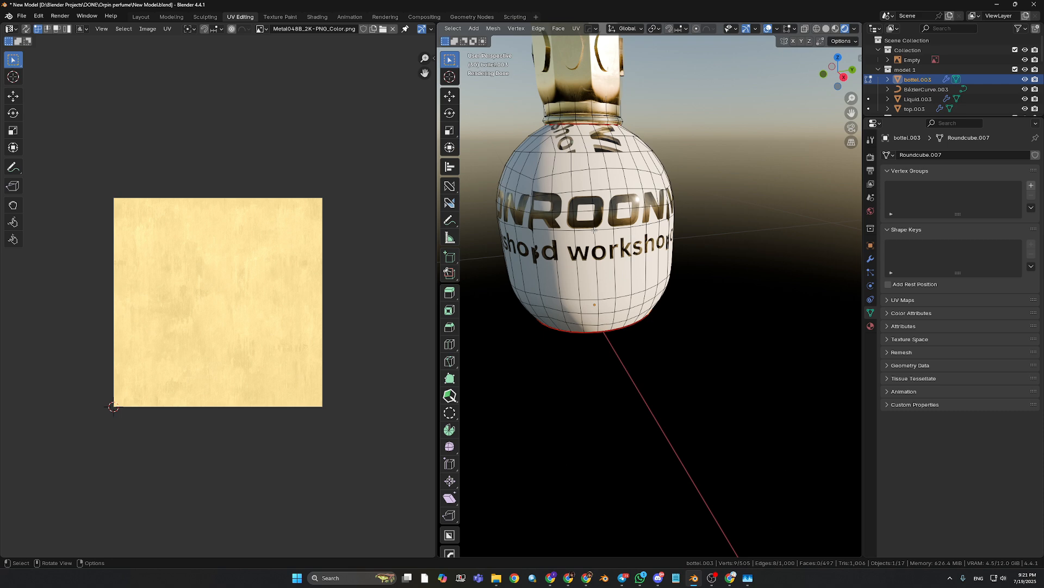
pyautogui.scroll(-5, 613, 250)
pyautogui.moveTo(613, 251); pyautogui.dragTo(647, 332, button='middle')
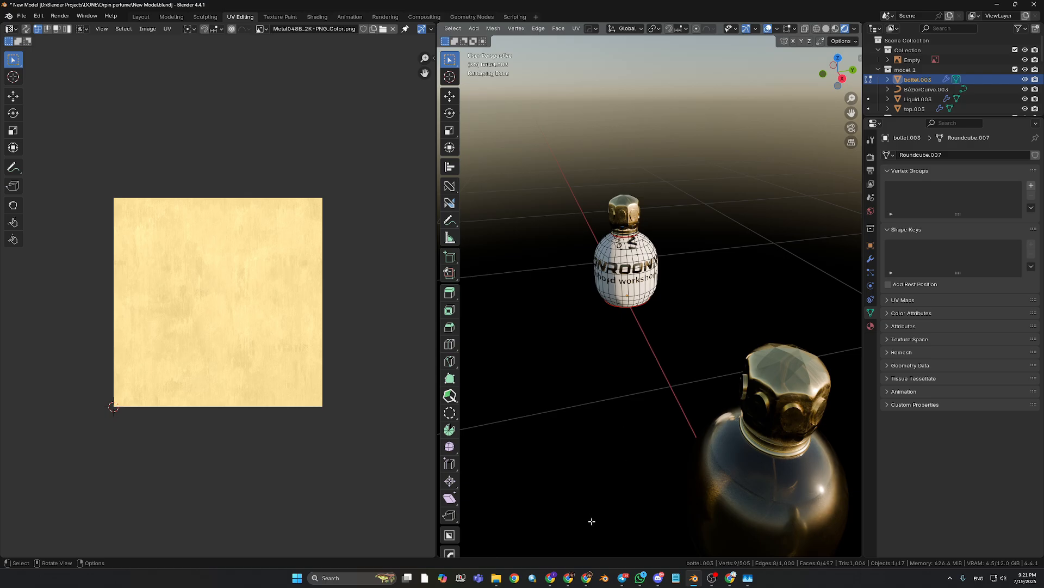
# Switch to the Chrome browser and enter the Arabic search query "كيف يتم طباعة" in a new tab.
pyautogui.click(568, 578)
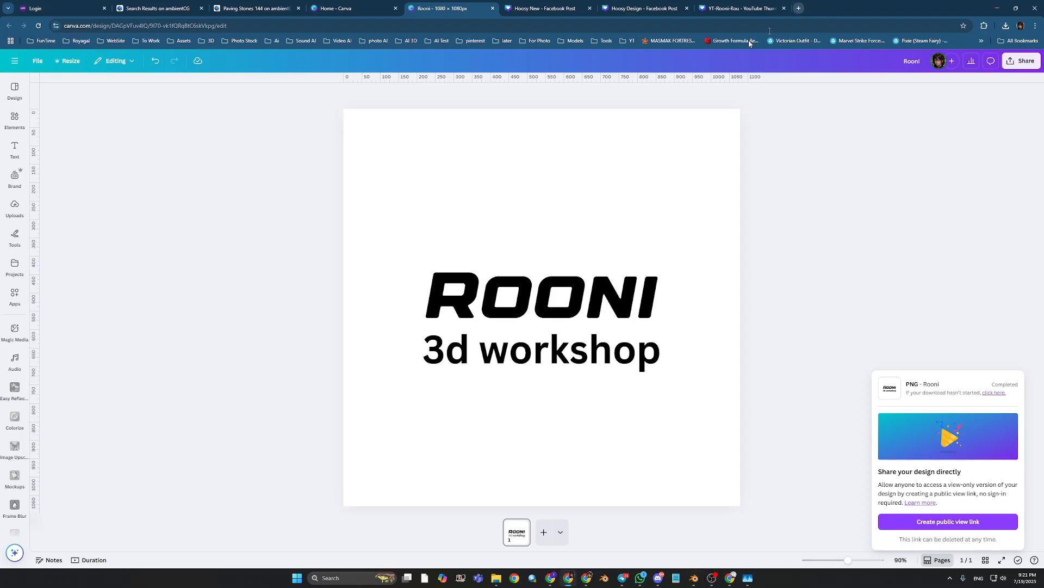
pyautogui.click(800, 9)
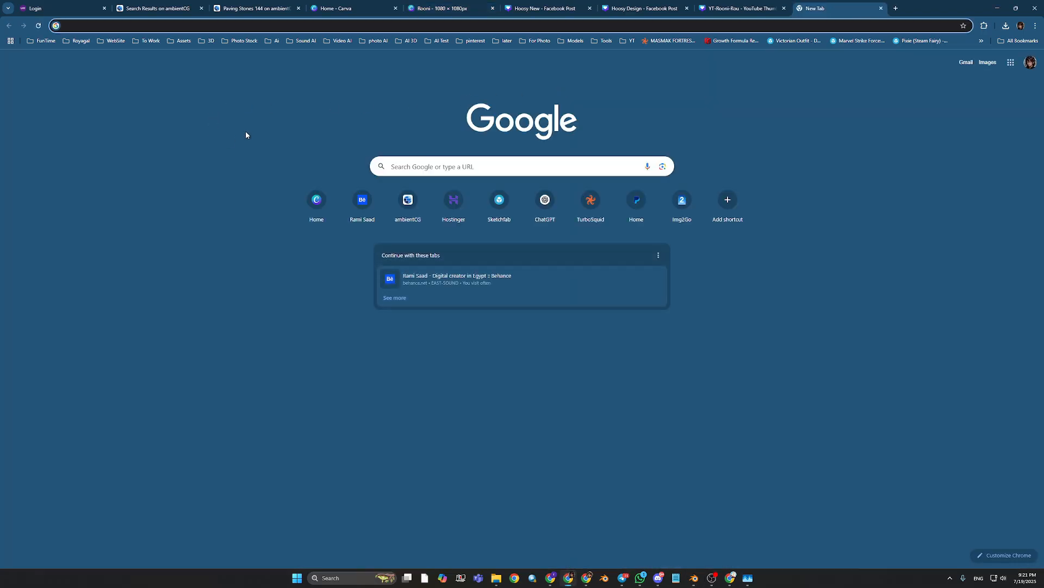
pyautogui.write(';d')
pyautogui.press('BackSpace')
pyautogui.press('BackSpace')
pyautogui.hotkey('alt', 'shift')
pyautogui.write('كيف')
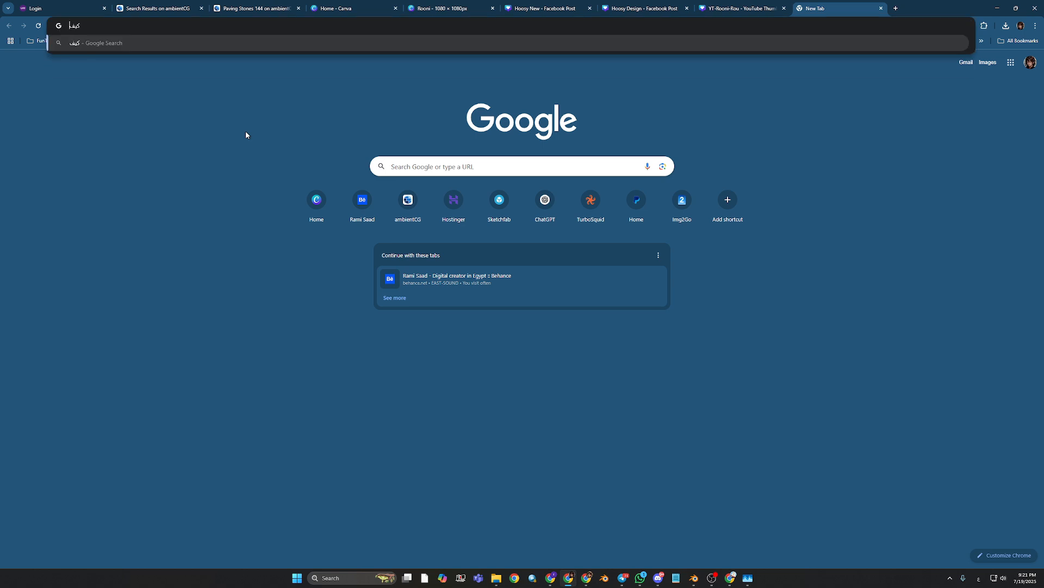
pyautogui.write(' يتم')
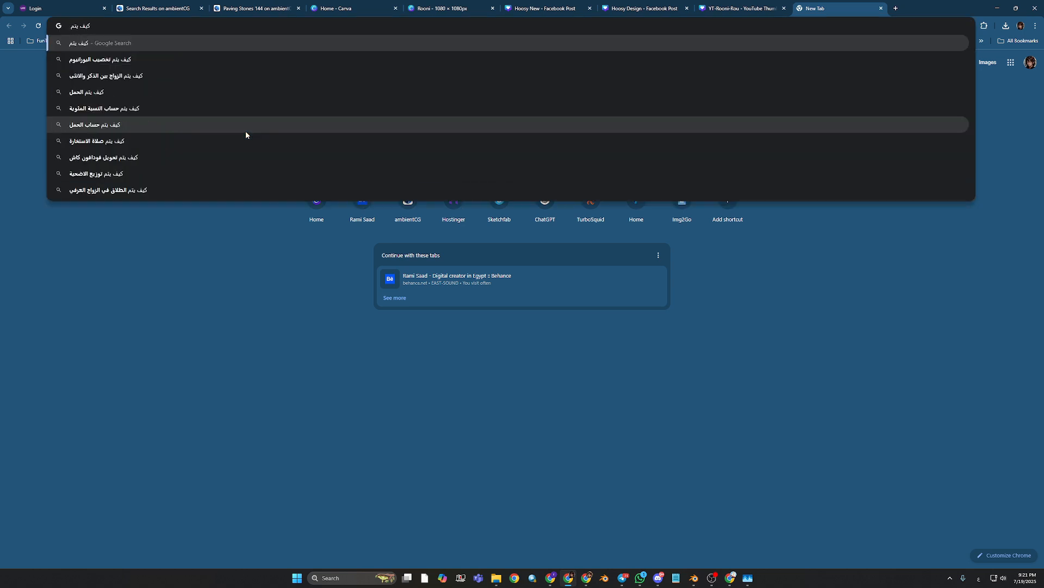
pyautogui.write(' طباعة ')
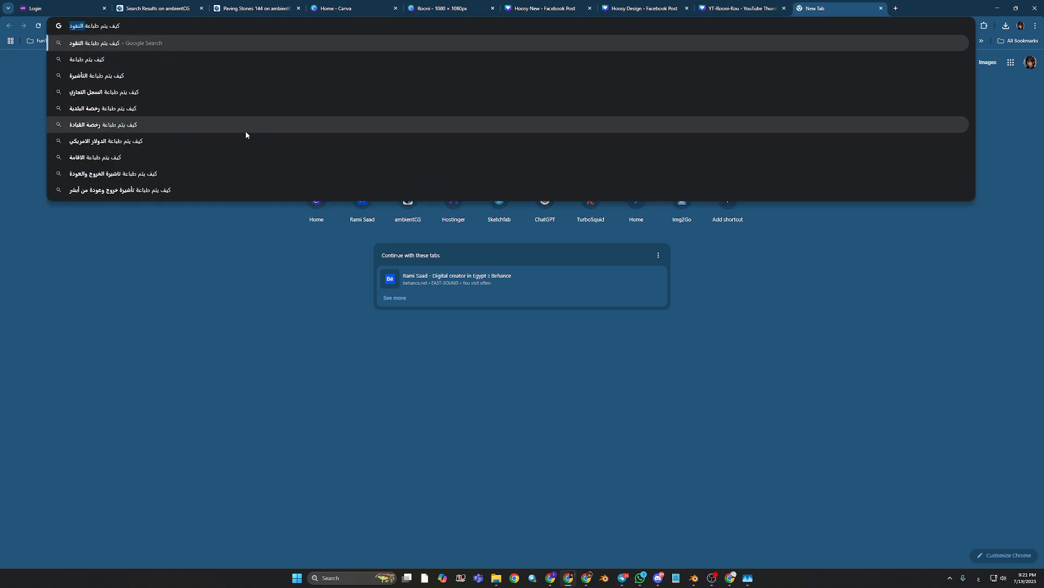
# Search Google for "كيف يتم طباعة علبة البسكويت" and show the image results.
pyautogui.write('علبة')
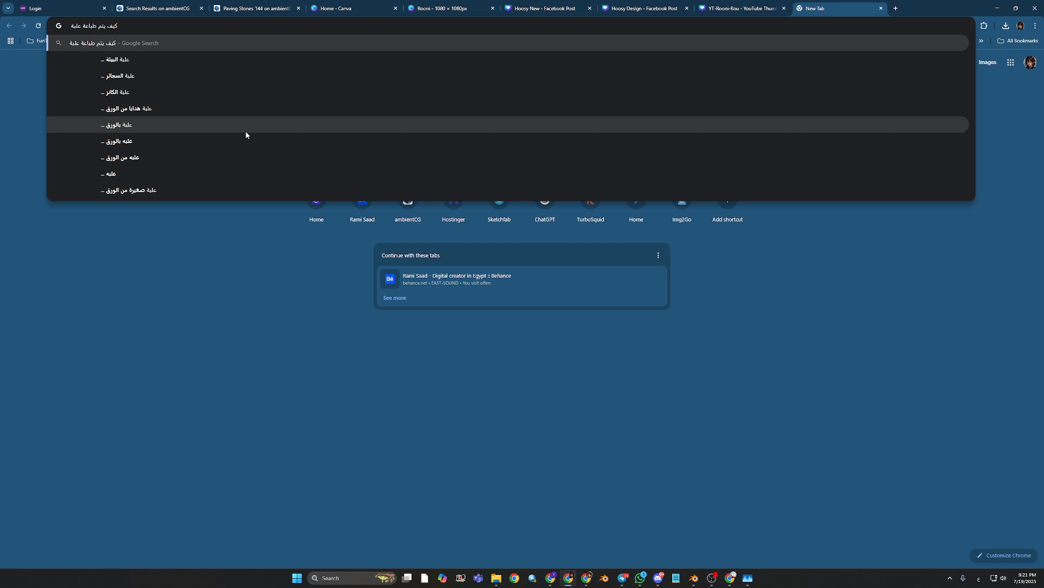
pyautogui.write(' البسكويت')
pyautogui.press('Return')
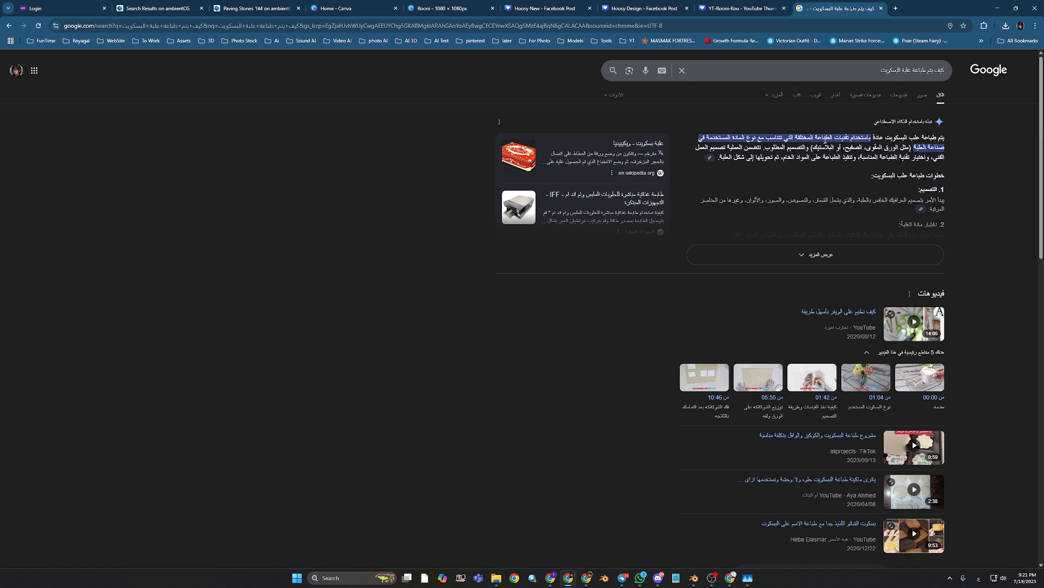
pyautogui.click(922, 95)
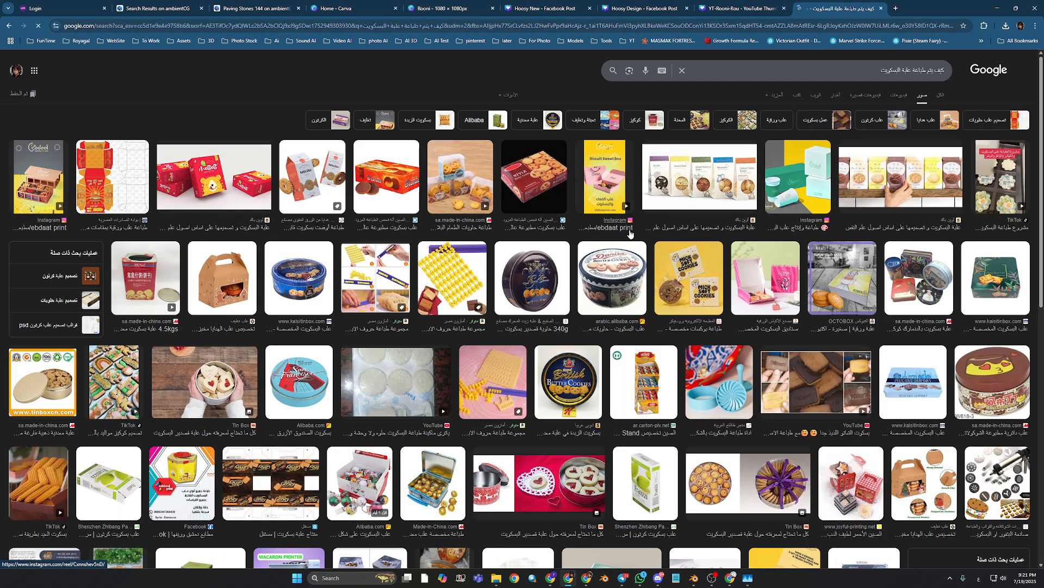
# Open the burger box template image in its own tab and view the related Pizza House box with its flat layout.
pyautogui.middleClick(107, 185)
pyautogui.click(883, 10)
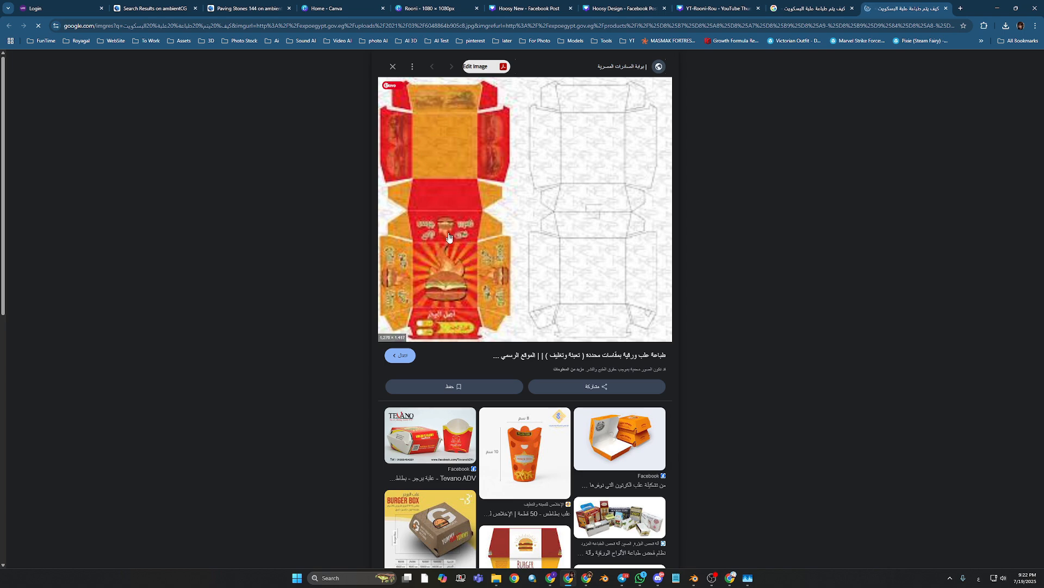
pyautogui.scroll(-2, 449, 261)
pyautogui.scroll(-2, 452, 228)
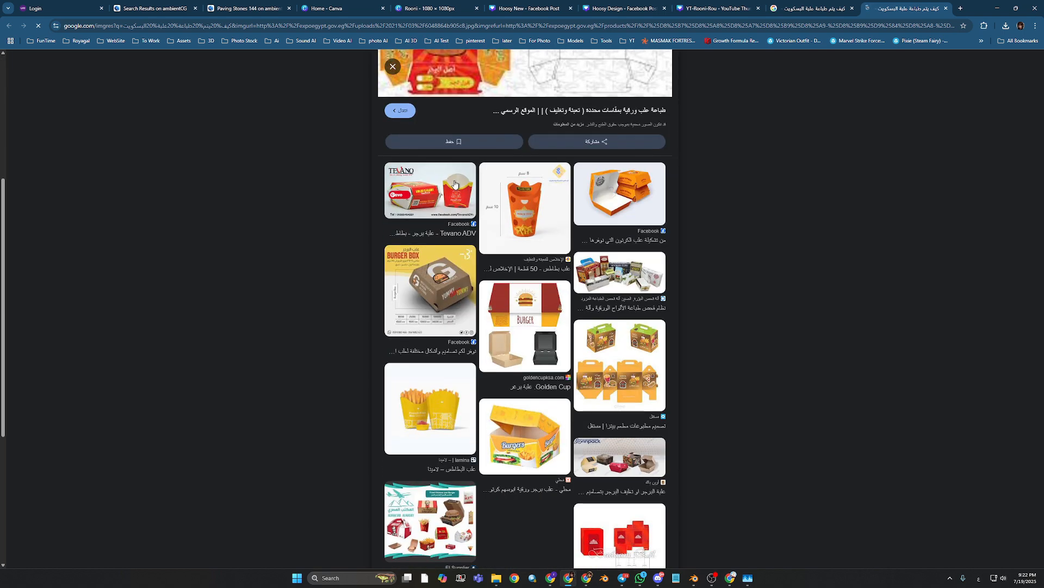
pyautogui.click(626, 371)
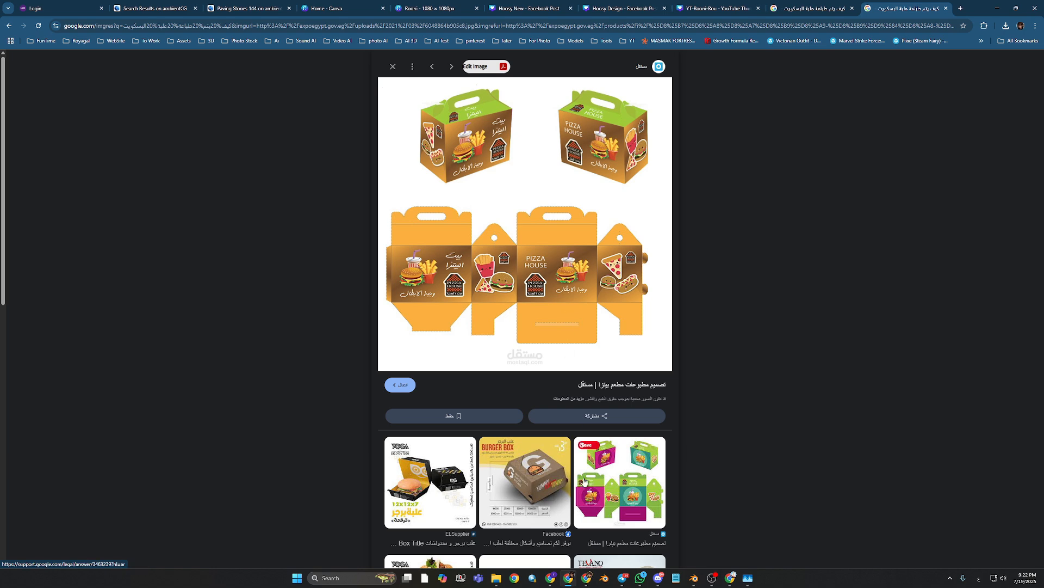
# Check the WhatsApp group chat, then switch to Discord and open the Live channel's chat.
pyautogui.click(642, 581)
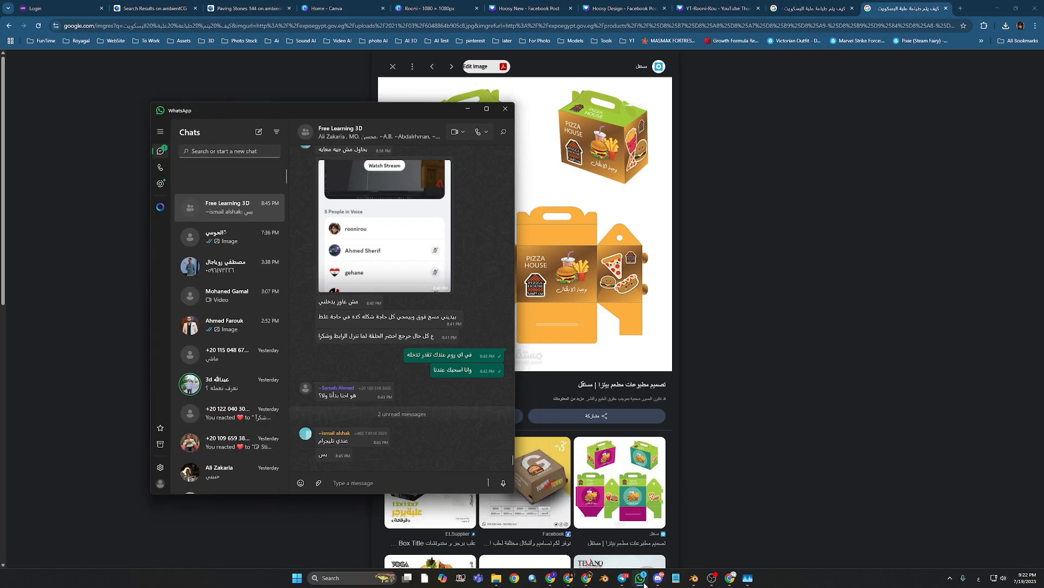
pyautogui.click(642, 580)
pyautogui.click(657, 581)
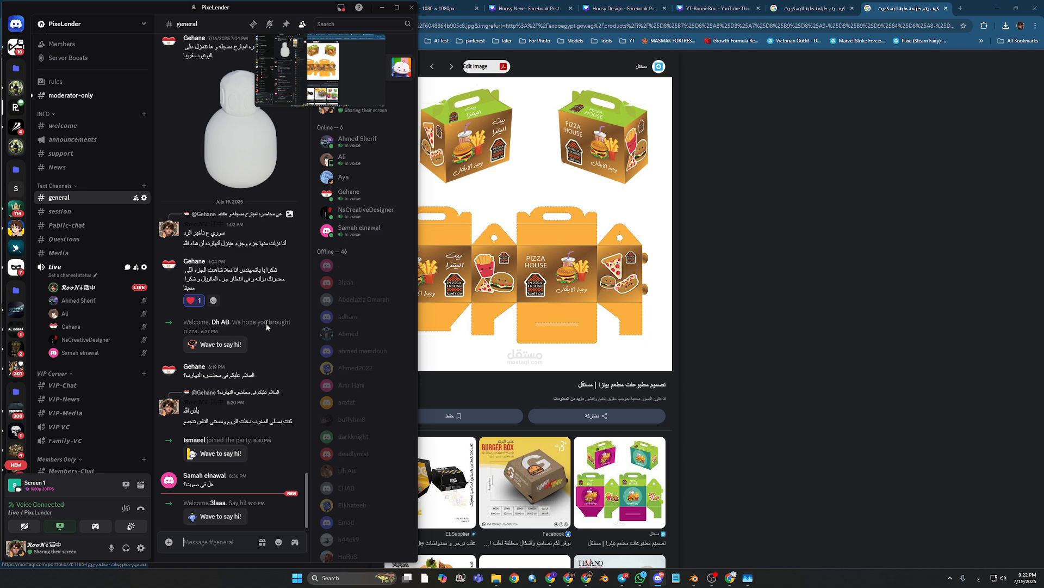
pyautogui.click(127, 267)
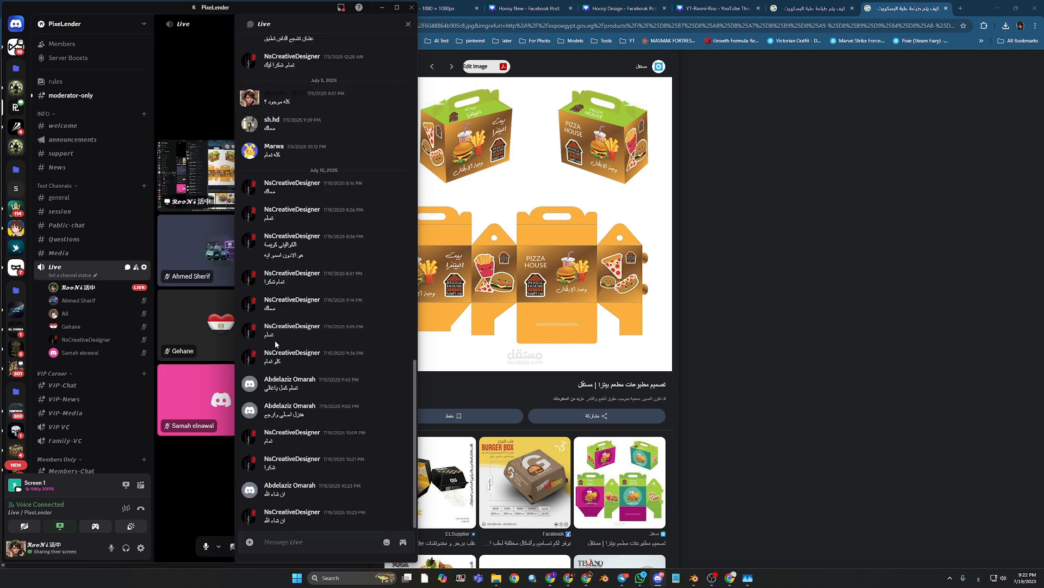
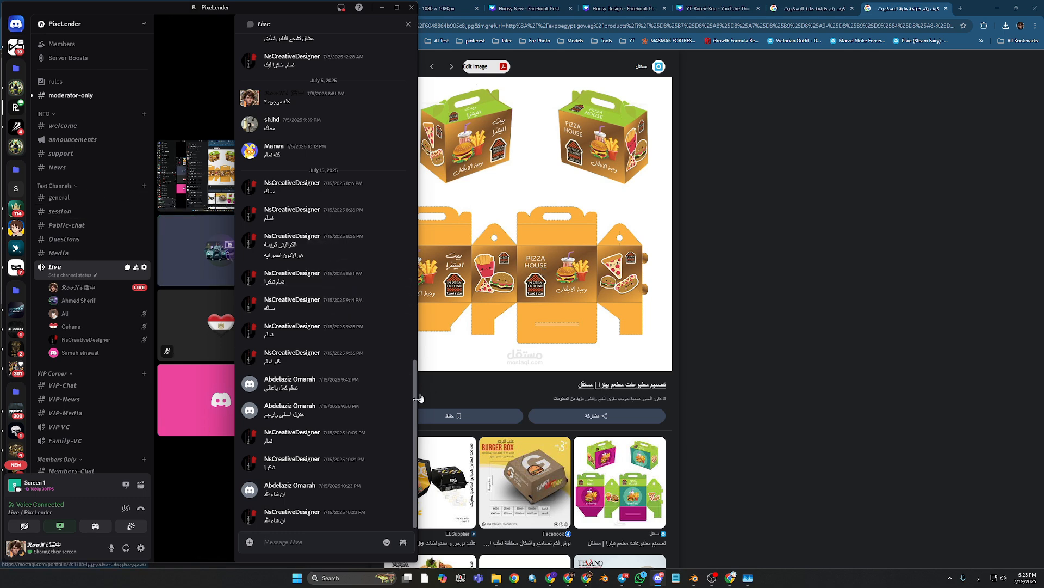
# Switch to Blender, select the whole bottle mesh and unwrap it with Unwrap Minimum Stretch.
pyautogui.click(694, 581)
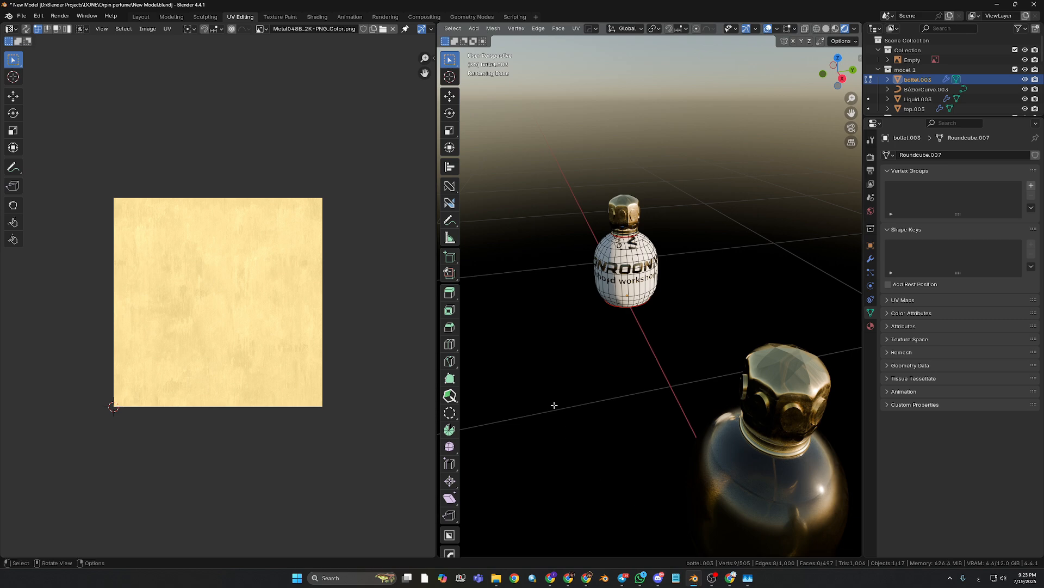
pyautogui.scroll(8, 603, 112)
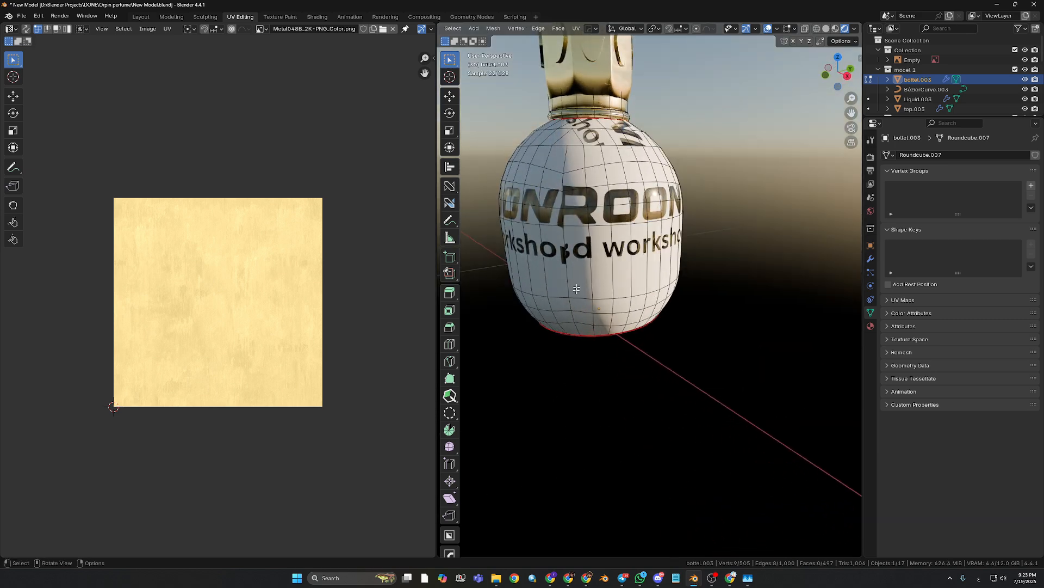
pyautogui.moveTo(576, 289); pyautogui.dragTo(742, 211, button='middle')
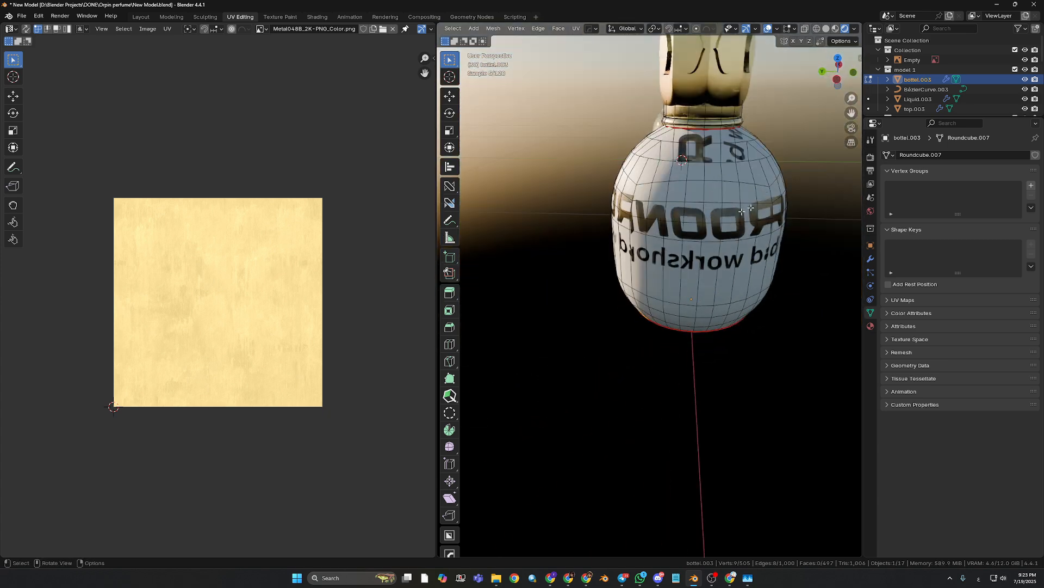
pyautogui.moveTo(613, 213); pyautogui.dragTo(727, 224, button='middle')
pyautogui.press('a')
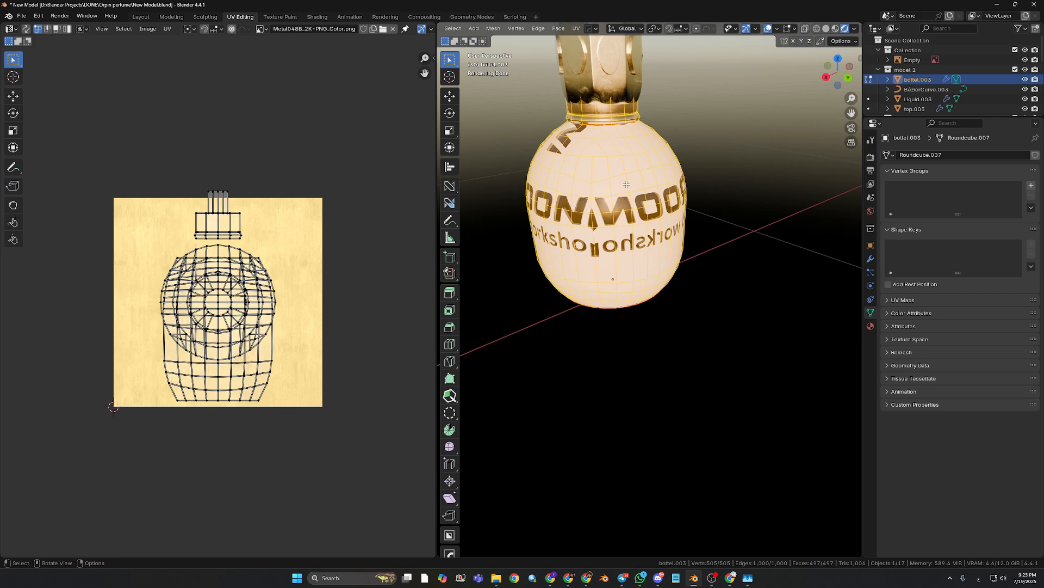
pyautogui.press('u')
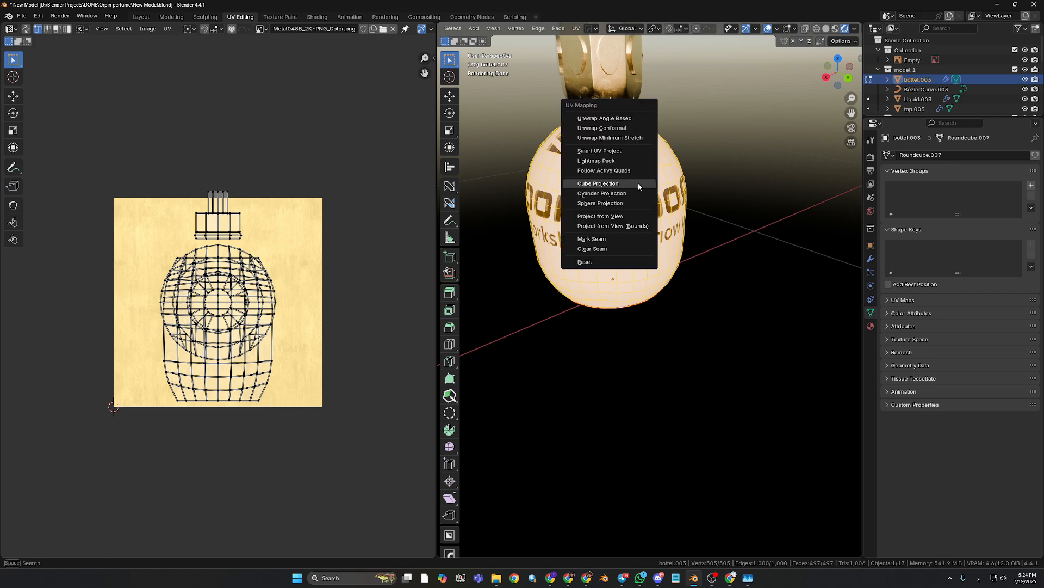
pyautogui.click(602, 140)
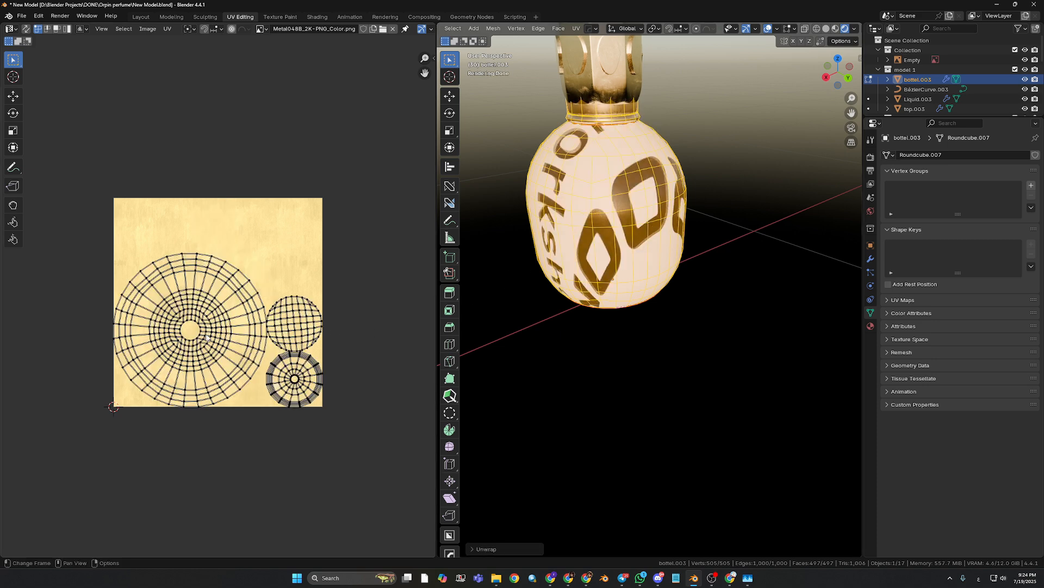
# Display the Rooni.png label texture behind the bottle's UV layout in the UV editor.
pyautogui.moveTo(680, 195); pyautogui.dragTo(708, 190, button='middle')
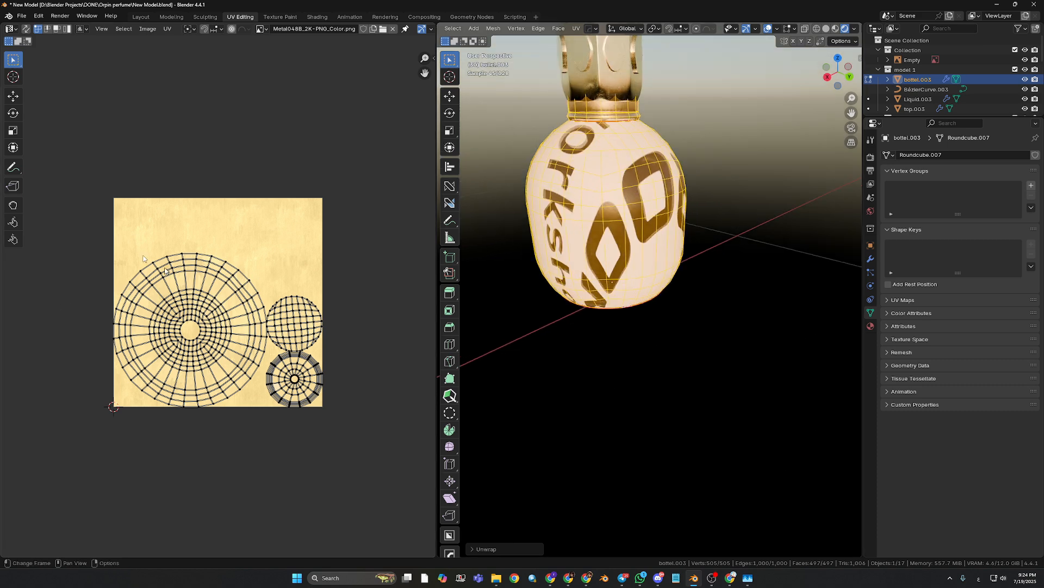
pyautogui.click(262, 29)
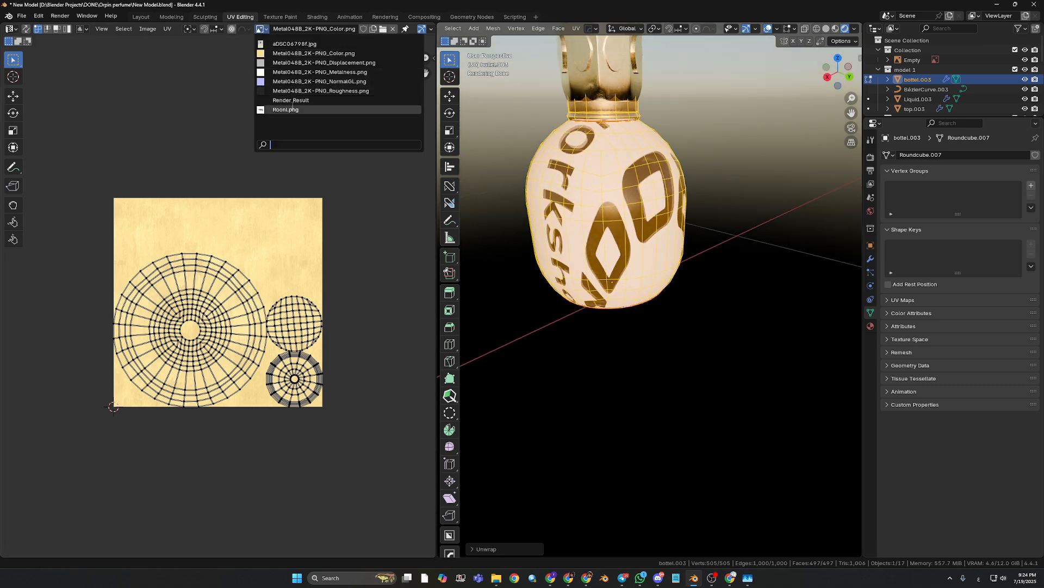
pyautogui.click(286, 110)
pyautogui.scroll(3, 238, 307)
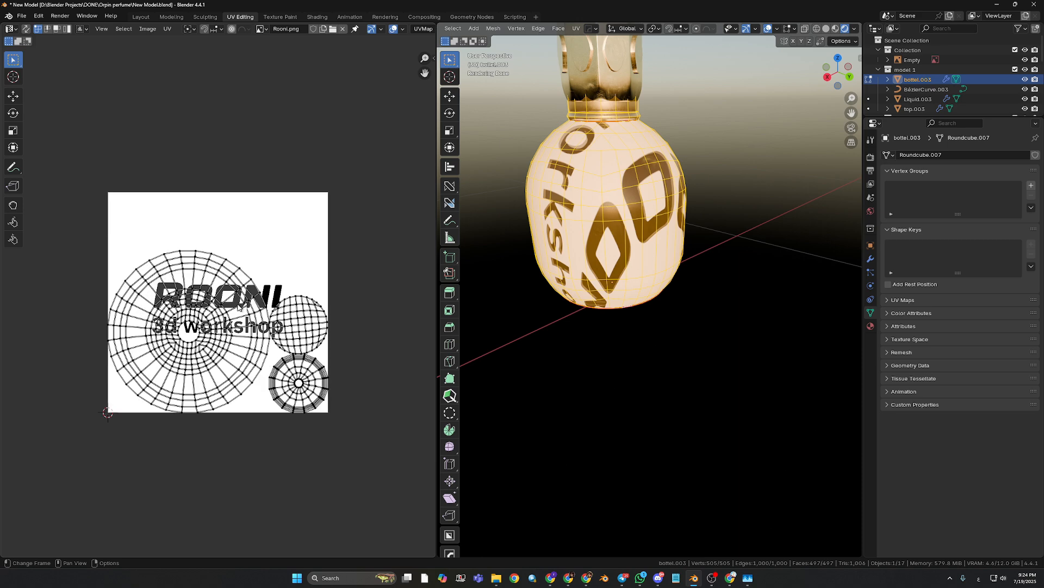
pyautogui.scroll(1, 239, 307)
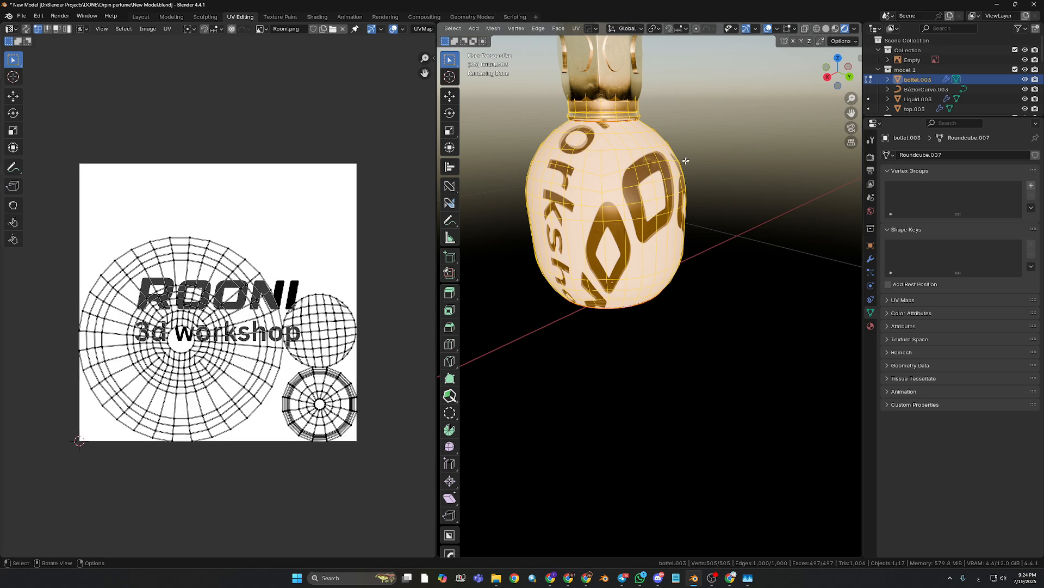
# Select all faces of the bottle's flat base and move their UV island to the texture's empty upper-right corner.
pyautogui.moveTo(599, 213); pyautogui.dragTo(619, 211, button='middle')
pyautogui.scroll(2, 619, 212)
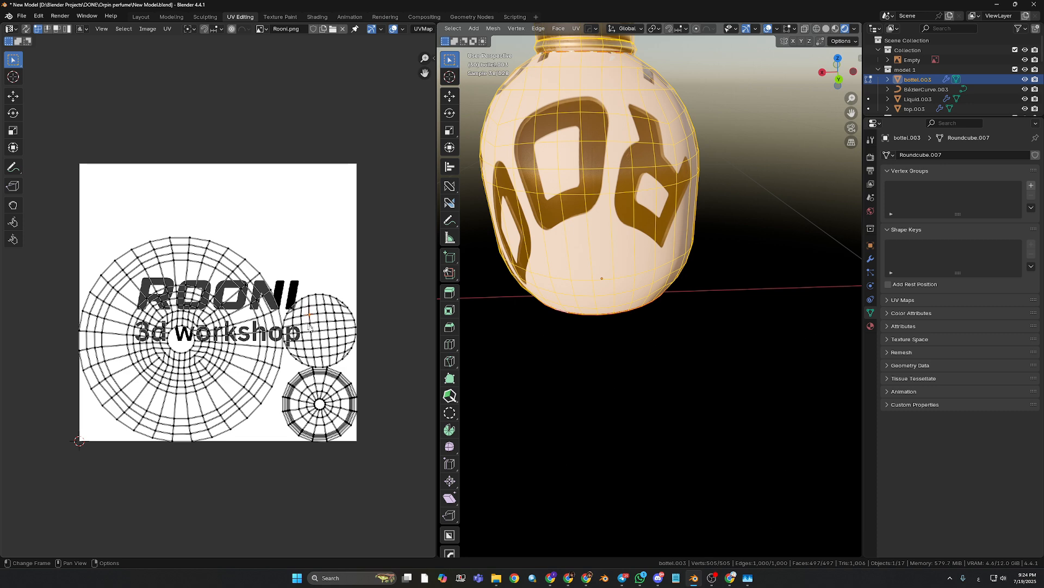
pyautogui.moveTo(667, 312); pyautogui.dragTo(680, 265, button='middle')
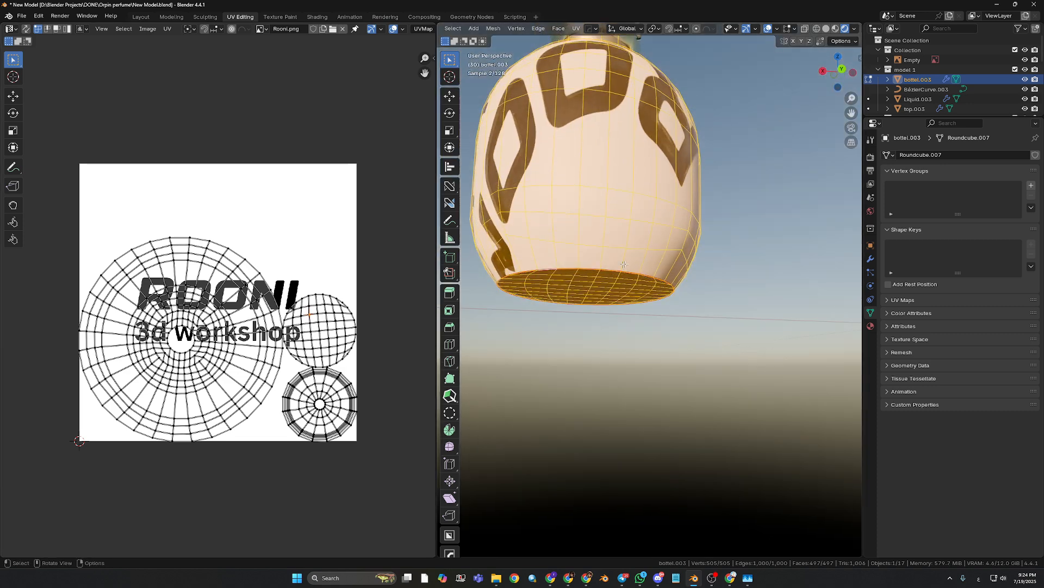
pyautogui.moveTo(544, 278); pyautogui.dragTo(553, 254, button='middle')
pyautogui.click(539, 237)
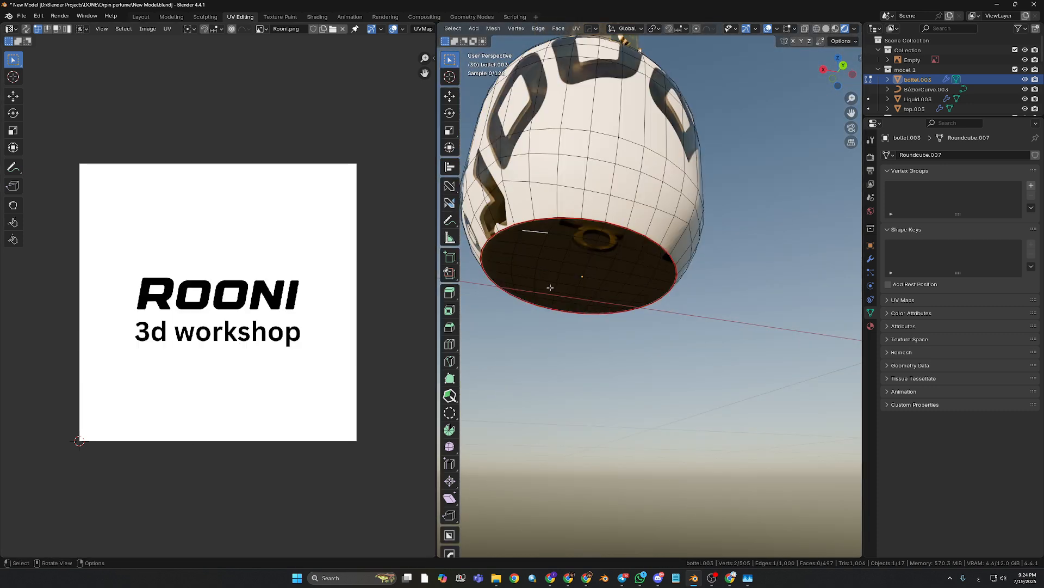
pyautogui.press('3')
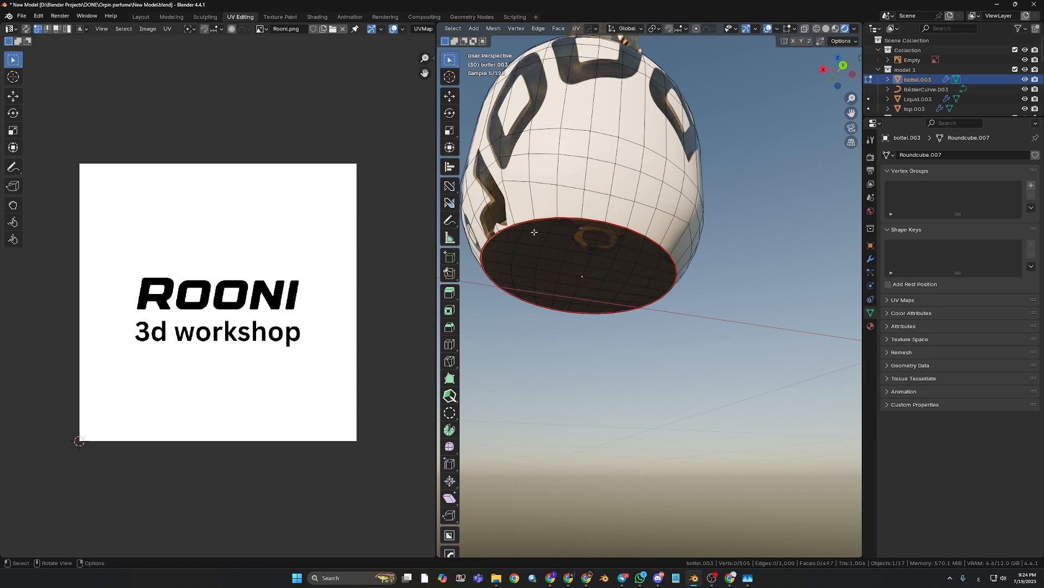
pyautogui.click(534, 236)
pyautogui.keyDown('ctrl'); pyautogui.keyDown('shift'); pyautogui.click(628, 299); pyautogui.keyUp('shift'); pyautogui.keyUp('ctrl')
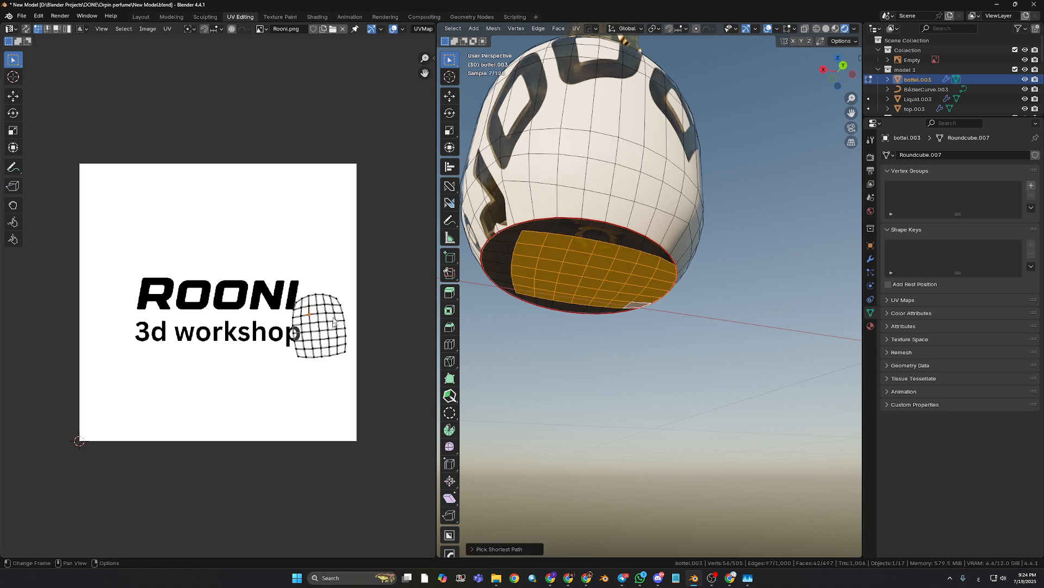
pyautogui.click(521, 230)
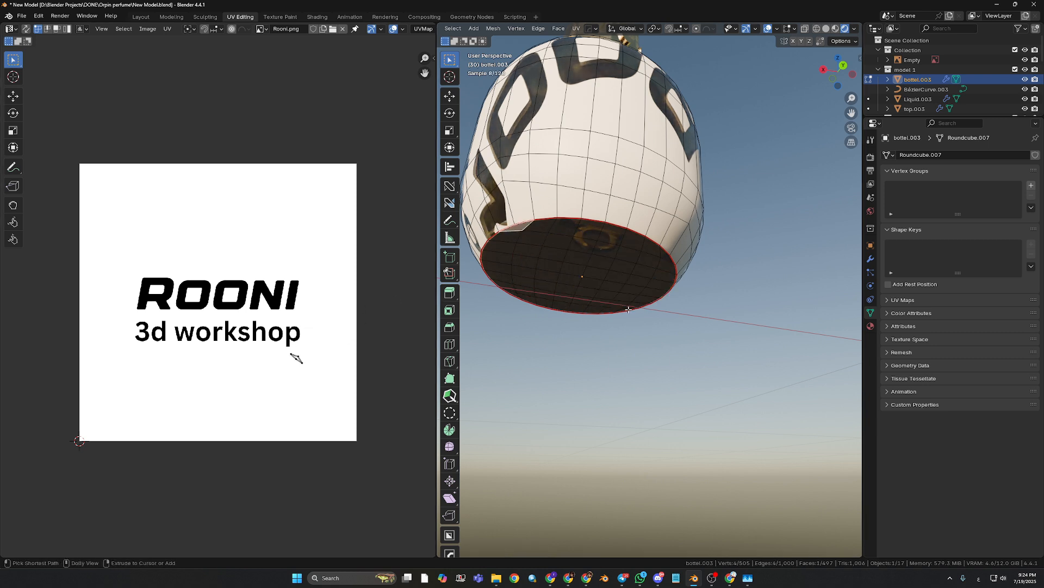
pyautogui.keyDown('ctrl'); pyautogui.keyDown('shift'); pyautogui.click(629, 309); pyautogui.keyUp('shift'); pyautogui.keyUp('ctrl')
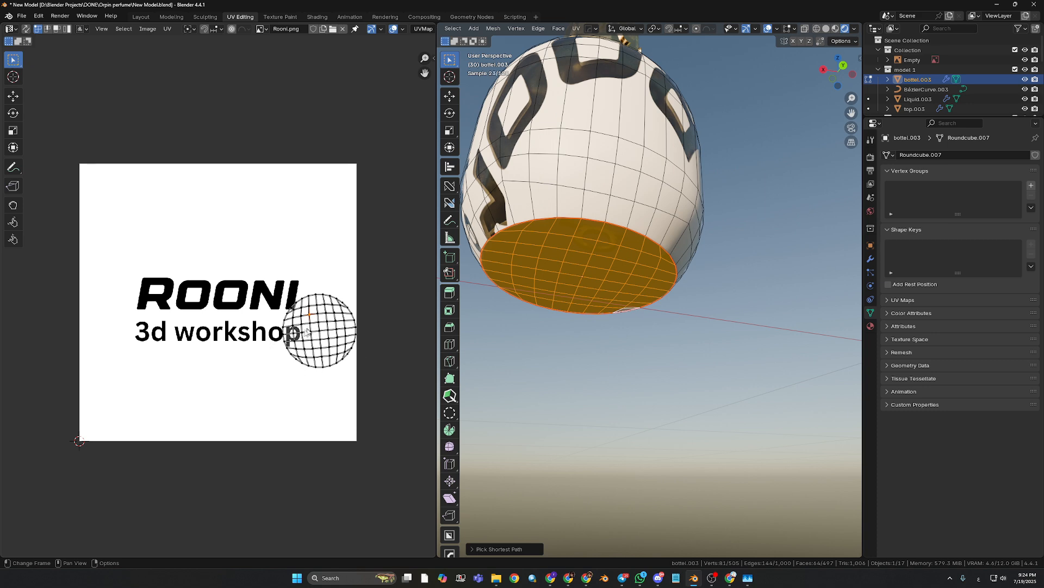
pyautogui.moveTo(332, 322); pyautogui.dragTo(327, 207)
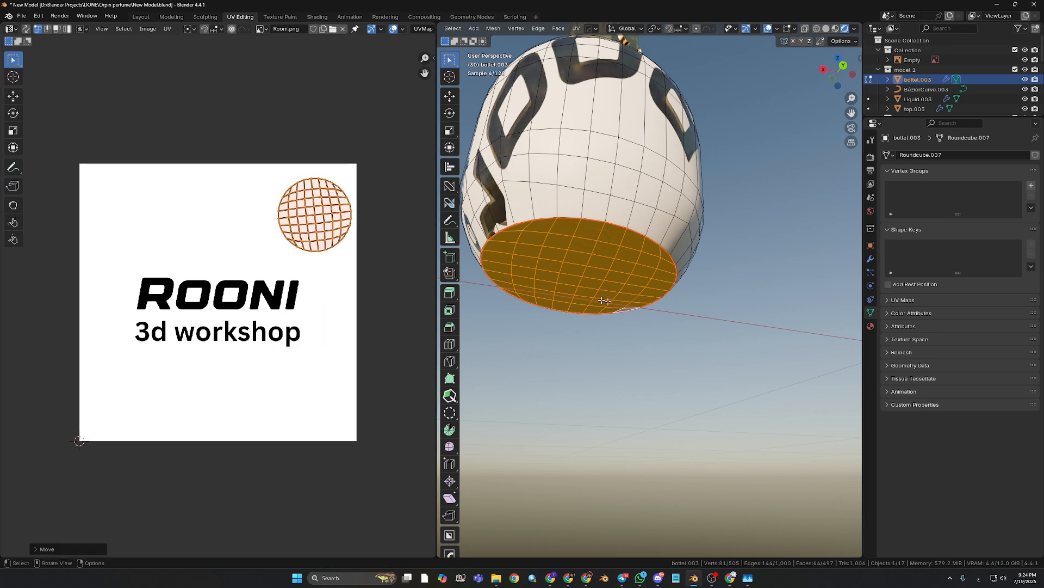
# Select all linked faces of the bottle's body to examine how their UV island lies over the logo.
pyautogui.click(589, 202)
pyautogui.moveTo(602, 251); pyautogui.dragTo(596, 280, button='middle')
pyautogui.keyDown('shift'); pyautogui.moveTo(590, 166); pyautogui.dragTo(624, 249, button='middle'); pyautogui.keyUp('shift')
pyautogui.scroll(-2, 611, 299)
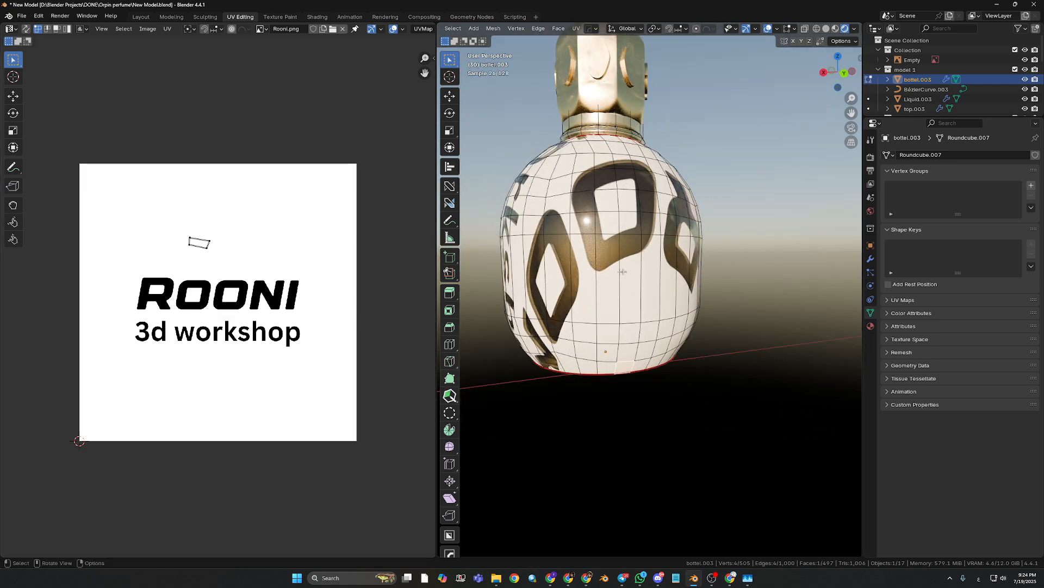
pyautogui.hotkey('ctrl', 'l')
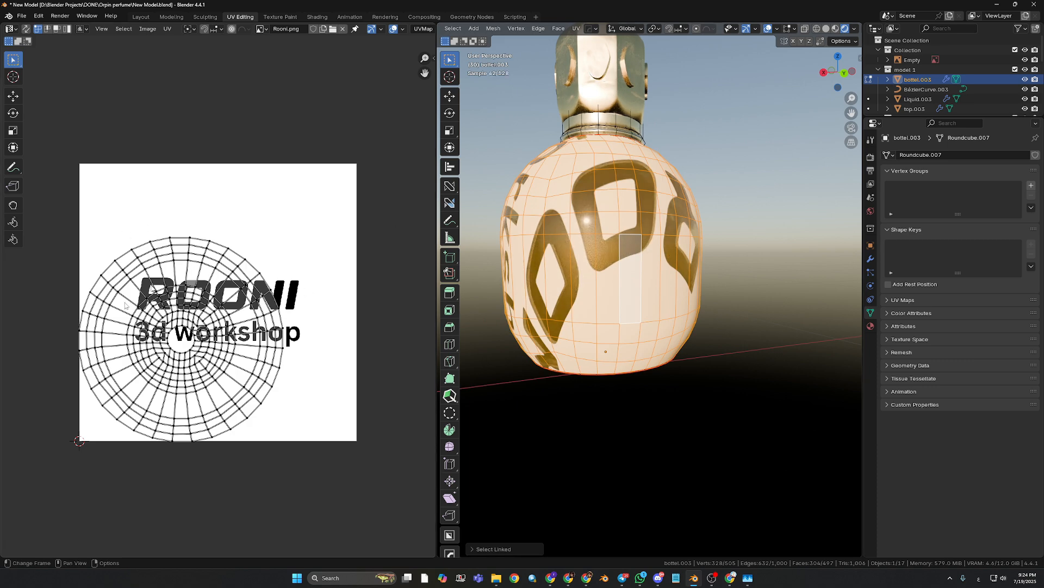
pyautogui.moveTo(596, 299); pyautogui.dragTo(631, 348, button='middle')
pyautogui.click(634, 365)
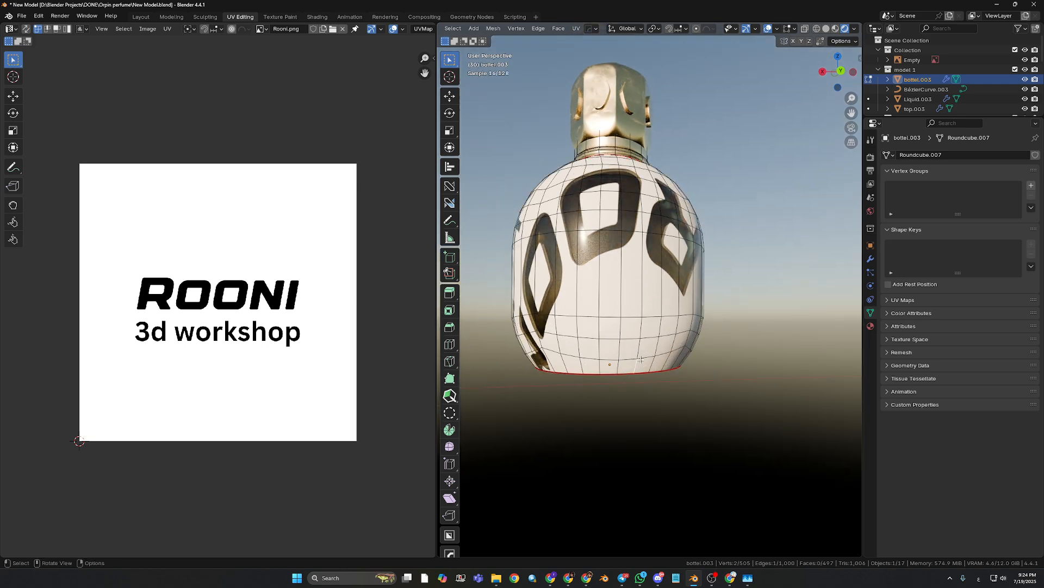
pyautogui.moveTo(630, 305); pyautogui.dragTo(622, 261, button='middle')
pyautogui.keyDown('ctrl'); pyautogui.click(621, 261); pyautogui.keyUp('ctrl')
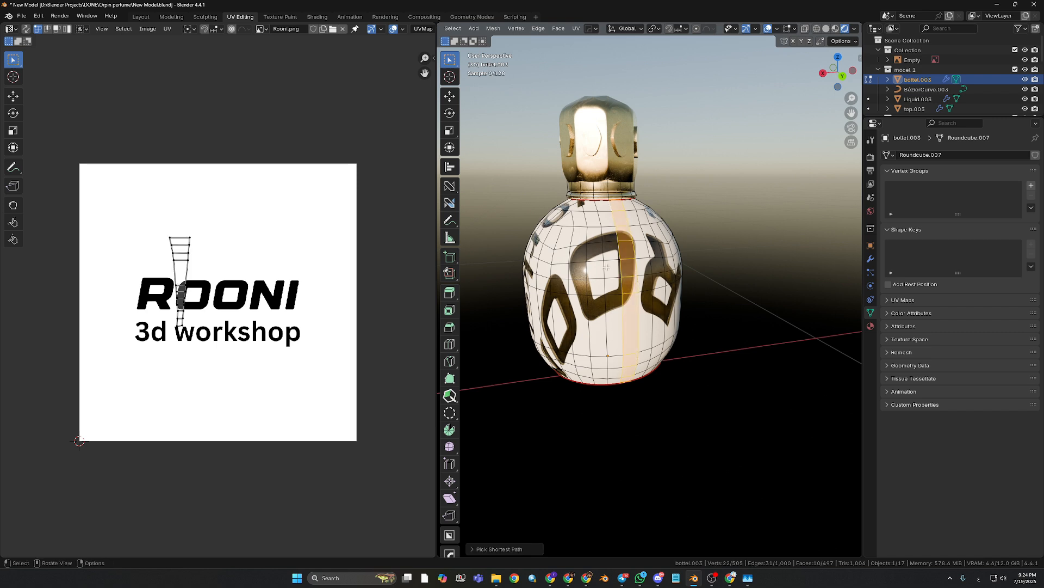
# Select the vertical edge path down the bottle's body between the base and the neck and mark it as a seam.
pyautogui.click(639, 347)
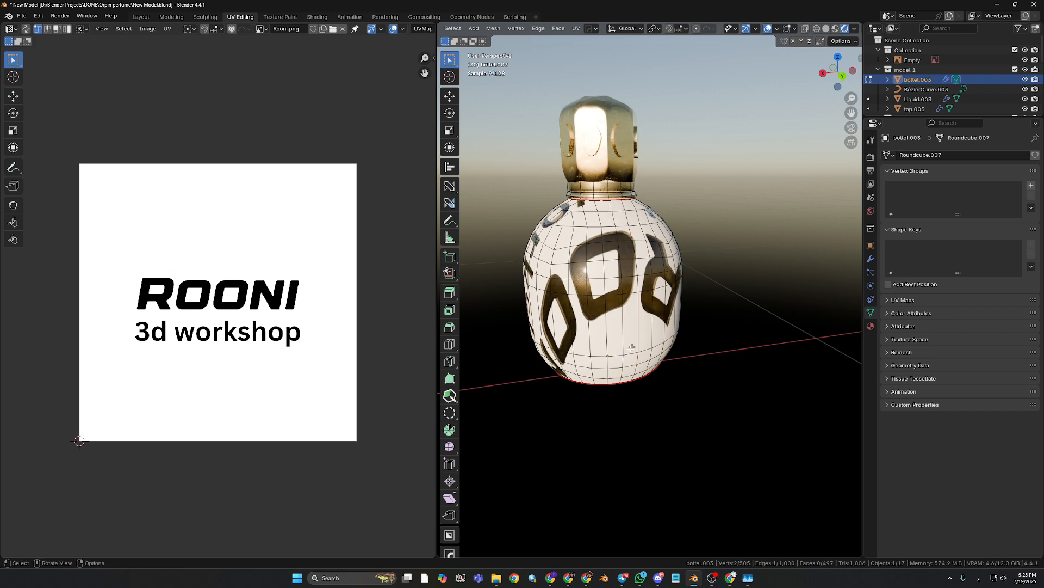
pyautogui.moveTo(620, 236); pyautogui.dragTo(616, 393, button='middle')
pyautogui.keyDown('ctrl'); pyautogui.click(612, 211); pyautogui.keyUp('ctrl')
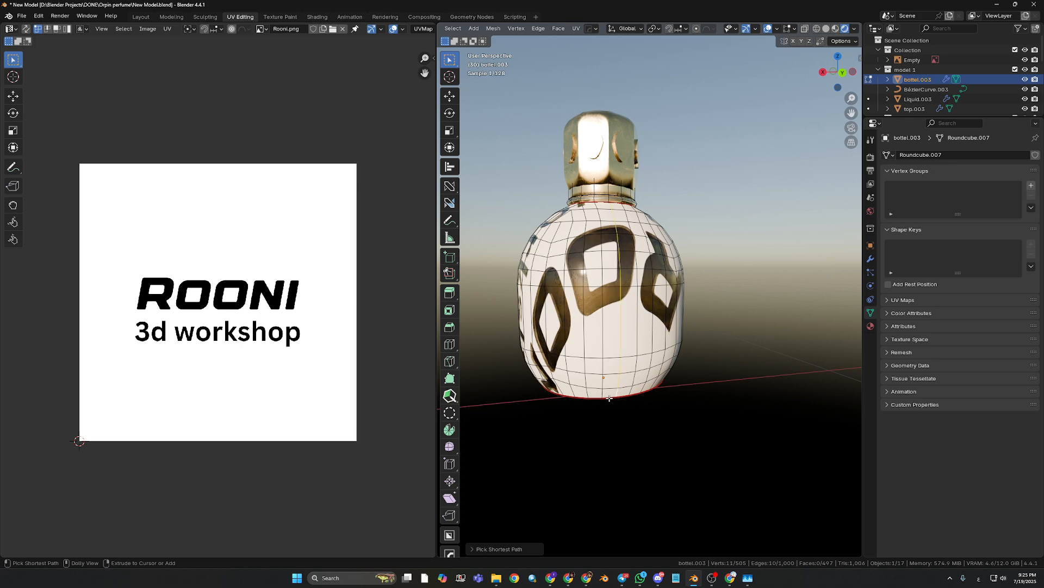
pyautogui.moveTo(613, 211); pyautogui.dragTo(614, 214, button='middle')
pyautogui.press('u')
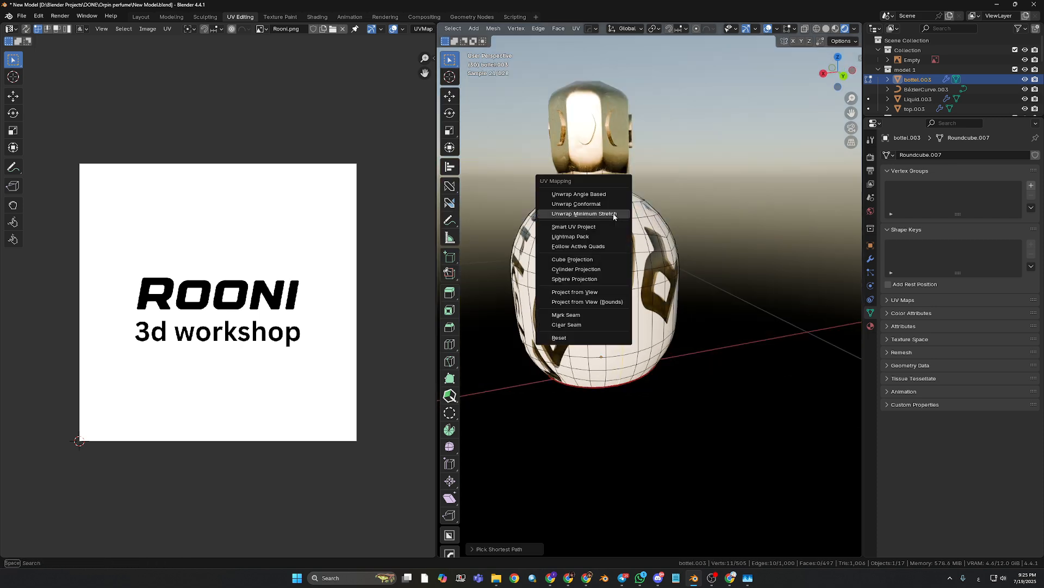
pyautogui.click(565, 315)
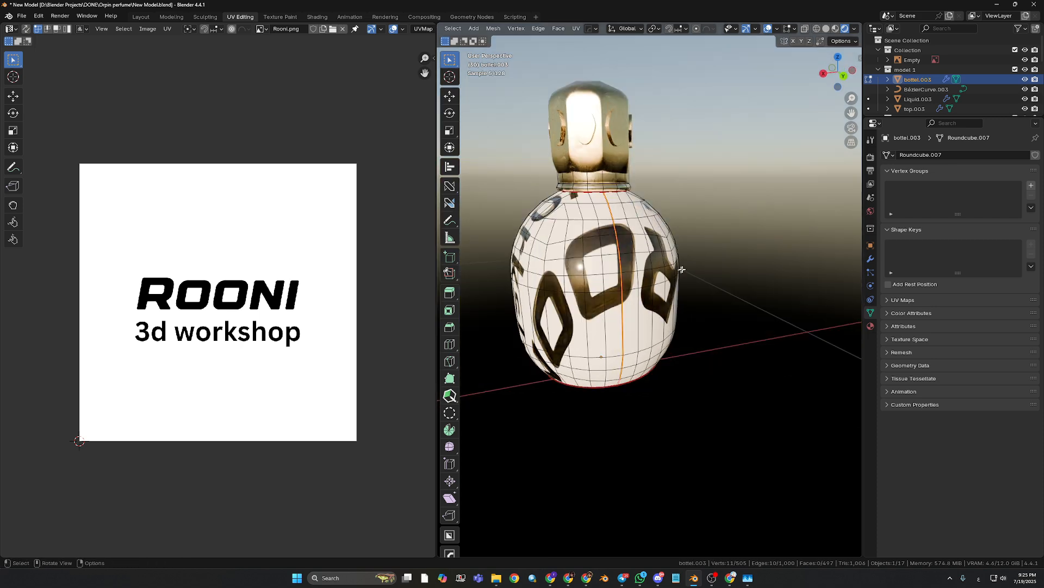
# Select the whole vertical edge loop that continues through the neck above the body seam and mark it as a seam.
pyautogui.scroll(2, 635, 252)
pyautogui.moveTo(634, 251); pyautogui.dragTo(608, 239, button='middle')
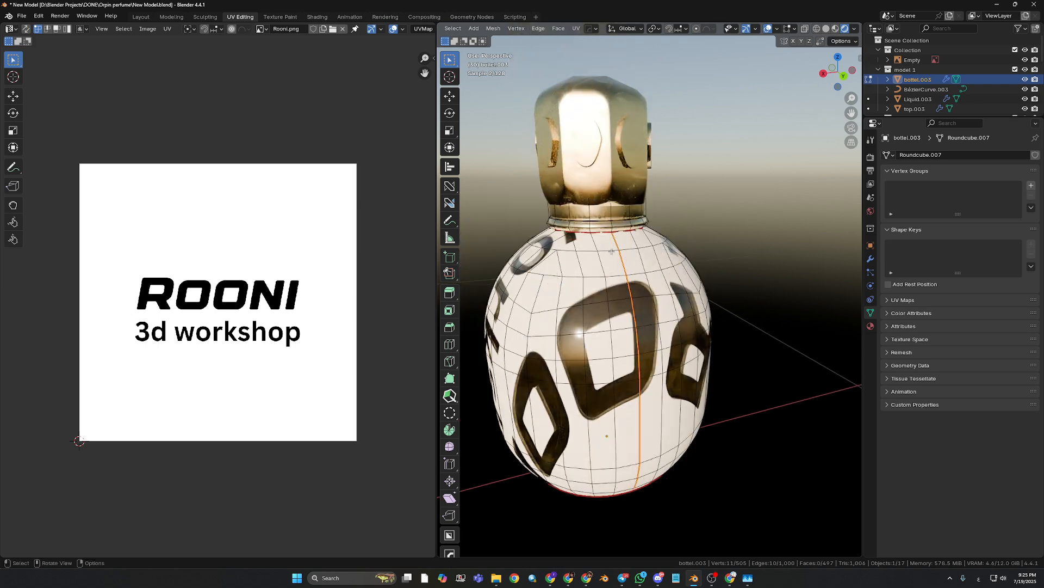
pyautogui.scroll(3, 608, 240)
pyautogui.keyDown('shift'); pyautogui.moveTo(598, 202); pyautogui.dragTo(627, 239, button='middle'); pyautogui.keyUp('shift')
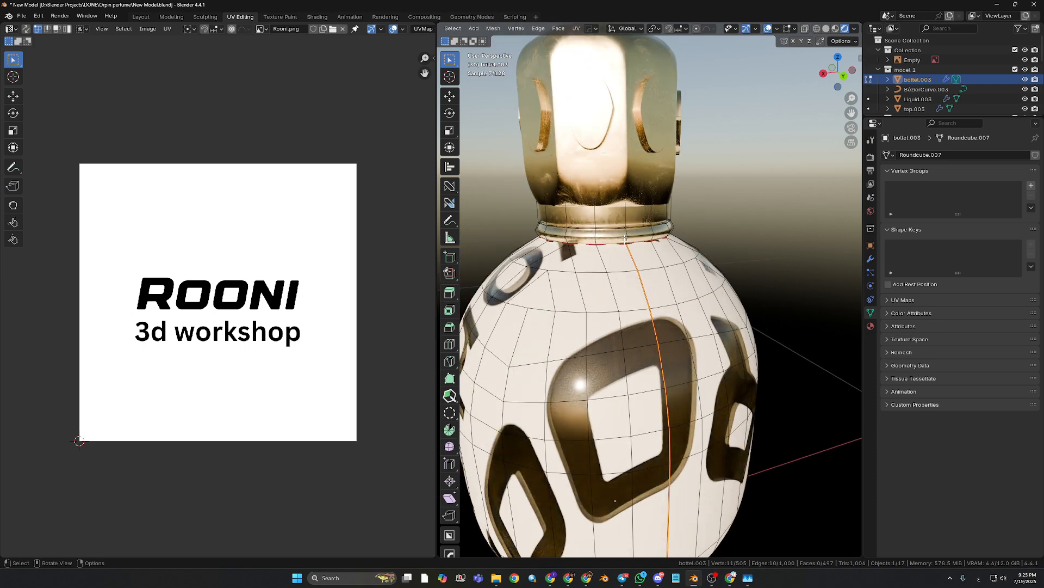
pyautogui.click(628, 238)
pyautogui.keyDown('shift'); pyautogui.click(634, 229); pyautogui.keyUp('shift')
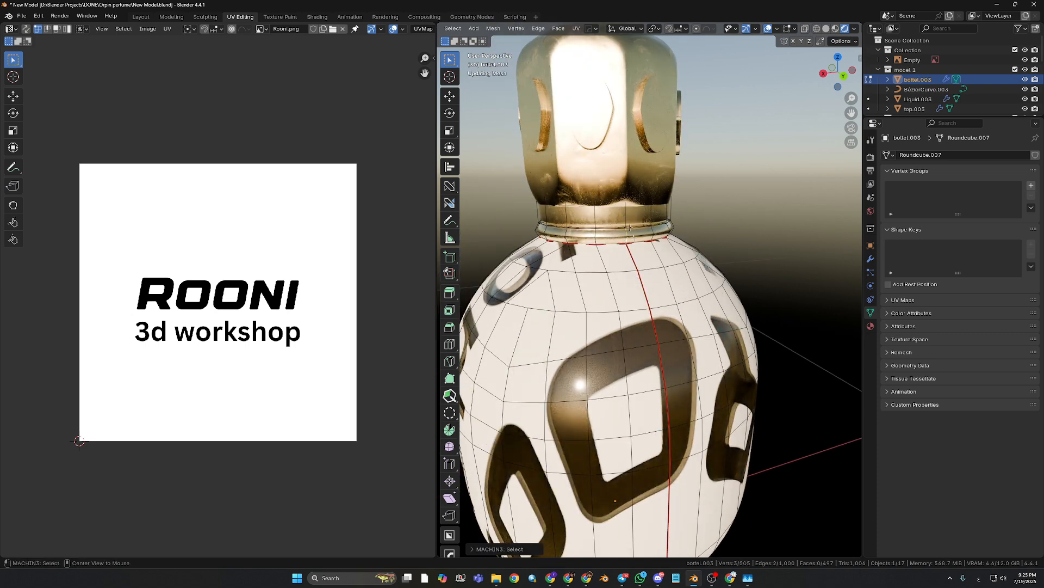
pyautogui.keyDown('alt'); pyautogui.keyDown('shift'); pyautogui.click(629, 220); pyautogui.keyUp('shift'); pyautogui.keyUp('alt')
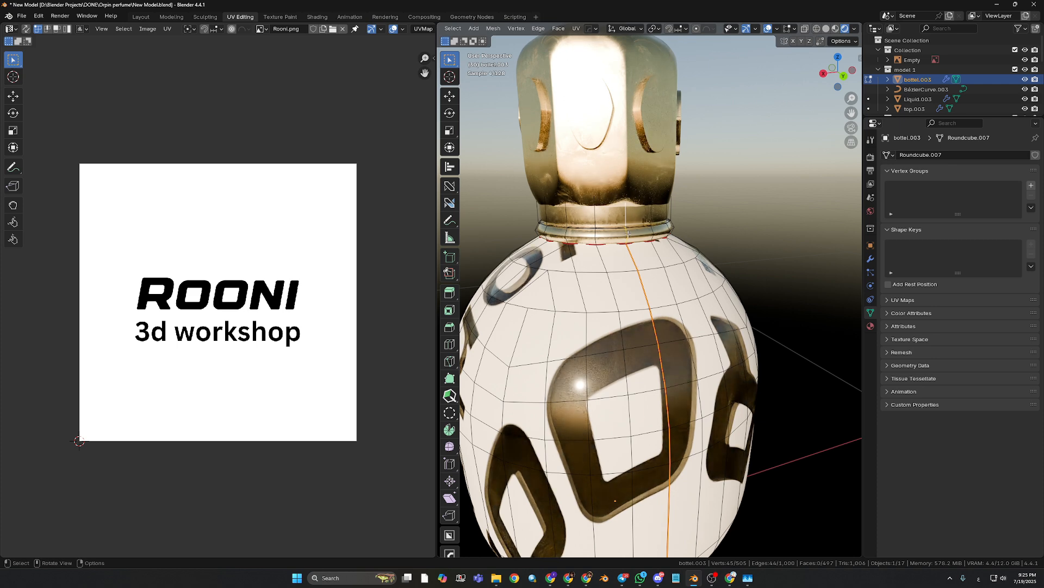
pyautogui.moveTo(634, 219); pyautogui.dragTo(635, 227, button='middle')
pyautogui.press('u')
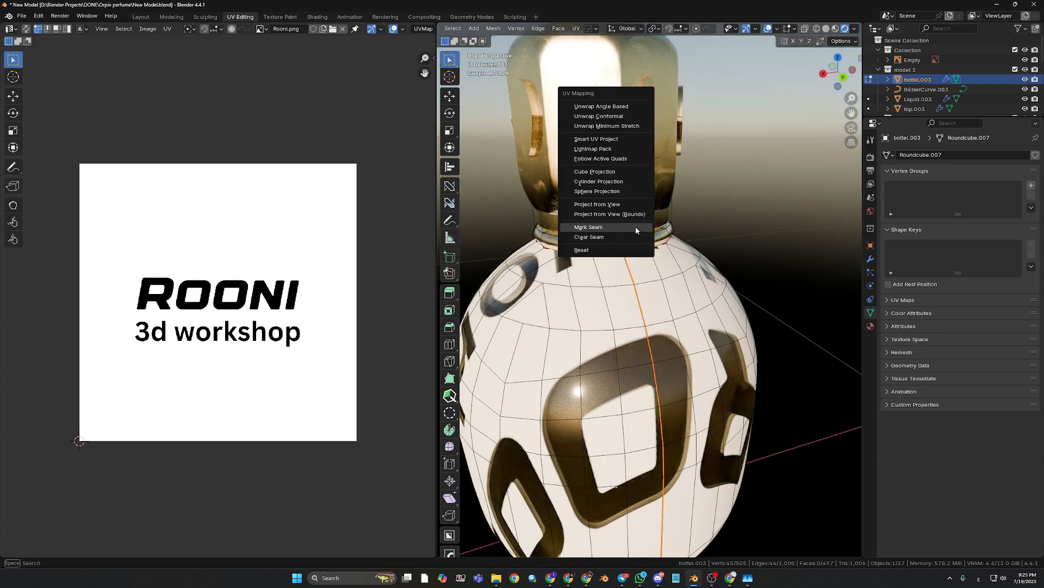
pyautogui.click(635, 229)
# Try to unwrap the whole bottle mesh with Unwrap Minimum Stretch.
pyautogui.press('a')
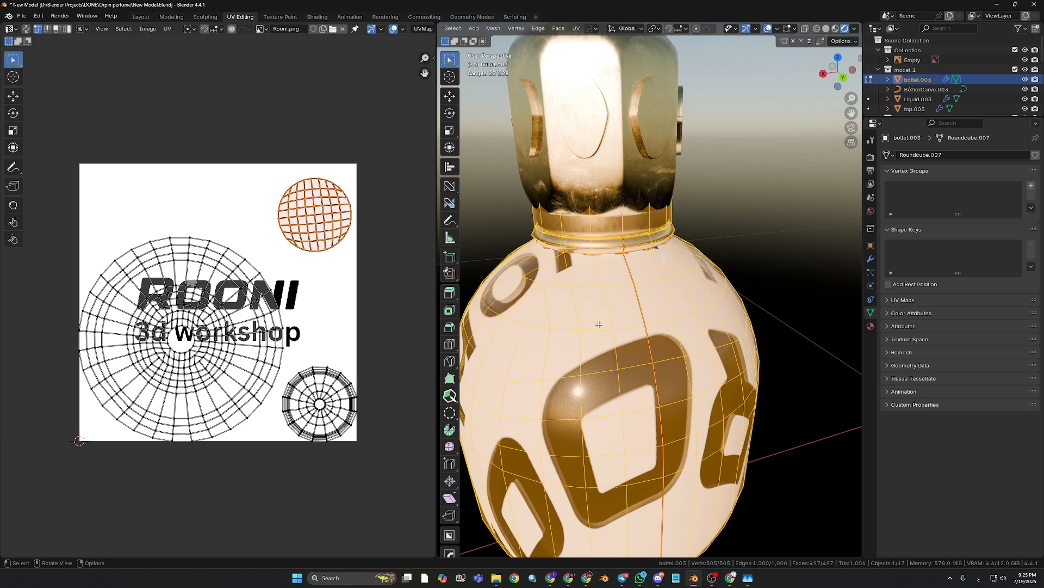
pyautogui.press('u')
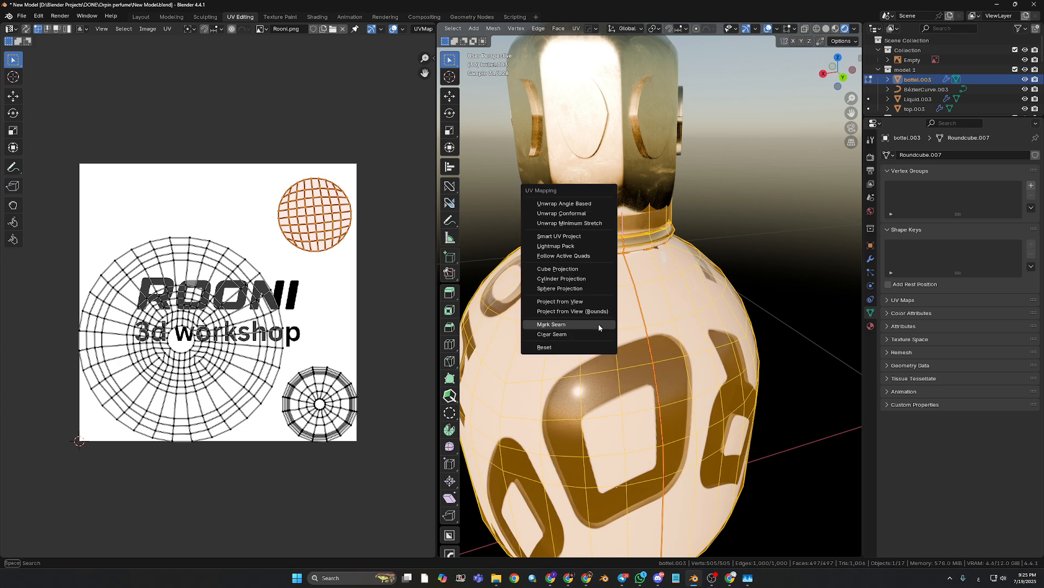
pyautogui.click(575, 223)
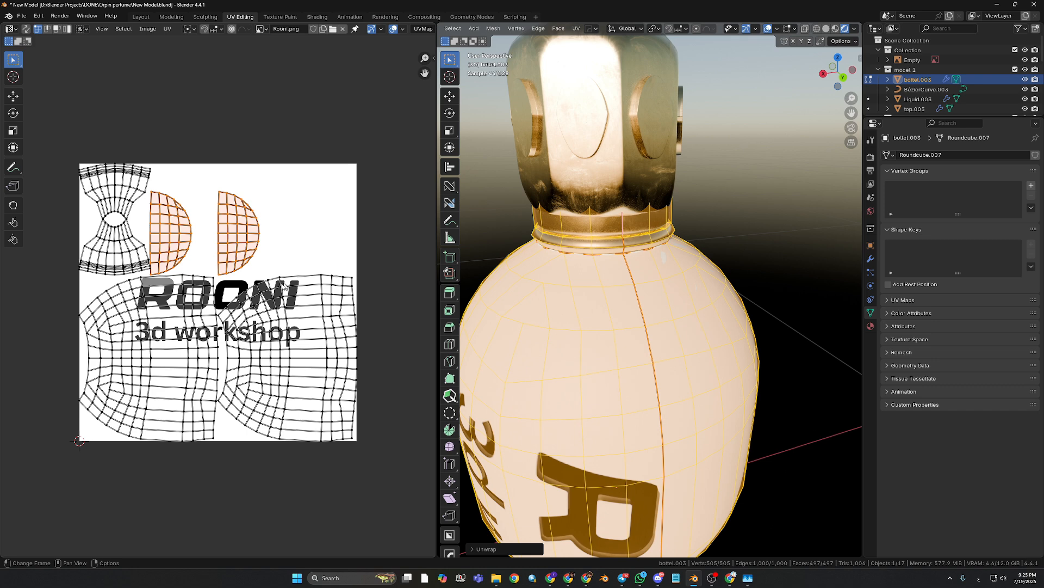
pyautogui.scroll(-1, 289, 322)
pyautogui.scroll(-4, 611, 331)
pyautogui.moveTo(611, 330); pyautogui.dragTo(617, 285, button='middle')
pyautogui.hotkey('ctrl', 'z')
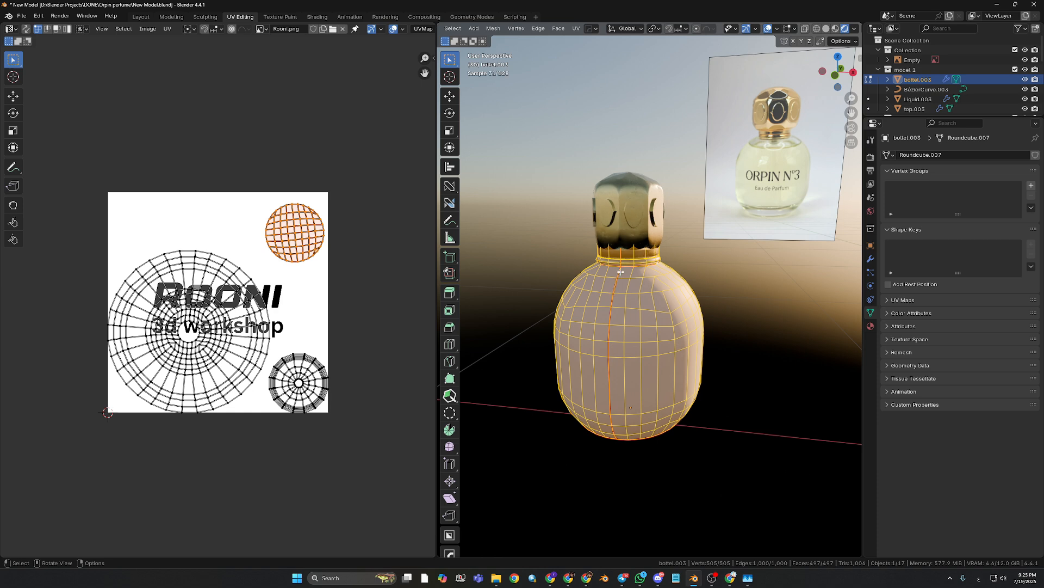
# Isolate the bottle in local view and clear the extra seam down the opposite side of its body and across the base.
pyautogui.click(620, 271)
pyautogui.scroll(3, 634, 281)
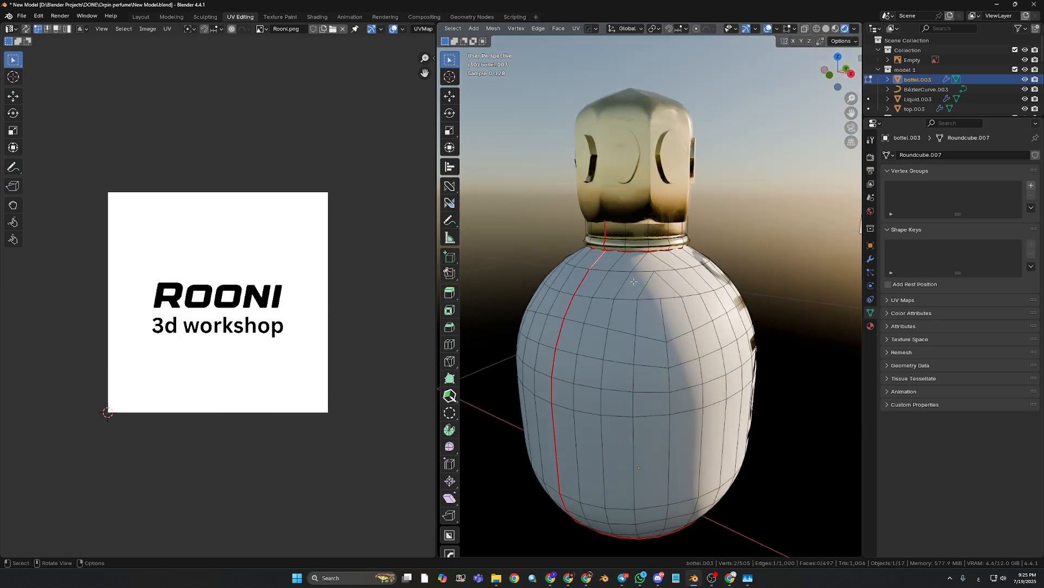
pyautogui.press('KP_Divide')
pyautogui.scroll(4, 643, 377)
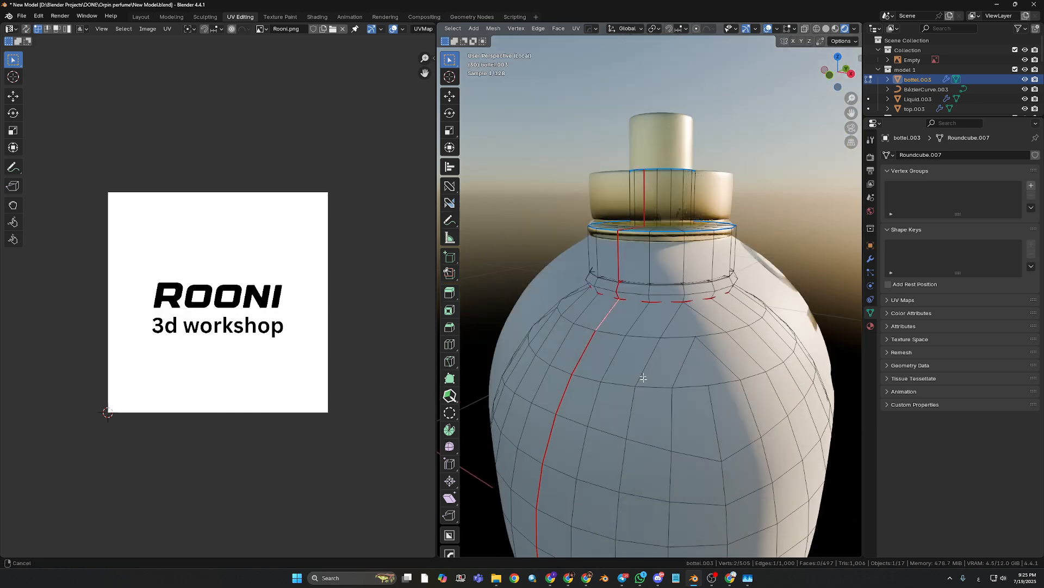
pyautogui.moveTo(644, 378); pyautogui.dragTo(630, 299, button='middle')
pyautogui.keyDown('ctrl'); pyautogui.click(637, 341); pyautogui.keyUp('ctrl')
pyautogui.keyDown('ctrl'); pyautogui.click(677, 384); pyautogui.keyUp('ctrl')
pyautogui.keyDown('shift'); pyautogui.scroll(-5, 675, 384); pyautogui.keyUp('shift')
pyautogui.keyDown('ctrl'); pyautogui.click(735, 382); pyautogui.keyUp('ctrl')
pyautogui.keyDown('ctrl'); pyautogui.click(757, 394); pyautogui.keyUp('ctrl')
pyautogui.keyDown('ctrl'); pyautogui.click(659, 338); pyautogui.keyUp('ctrl')
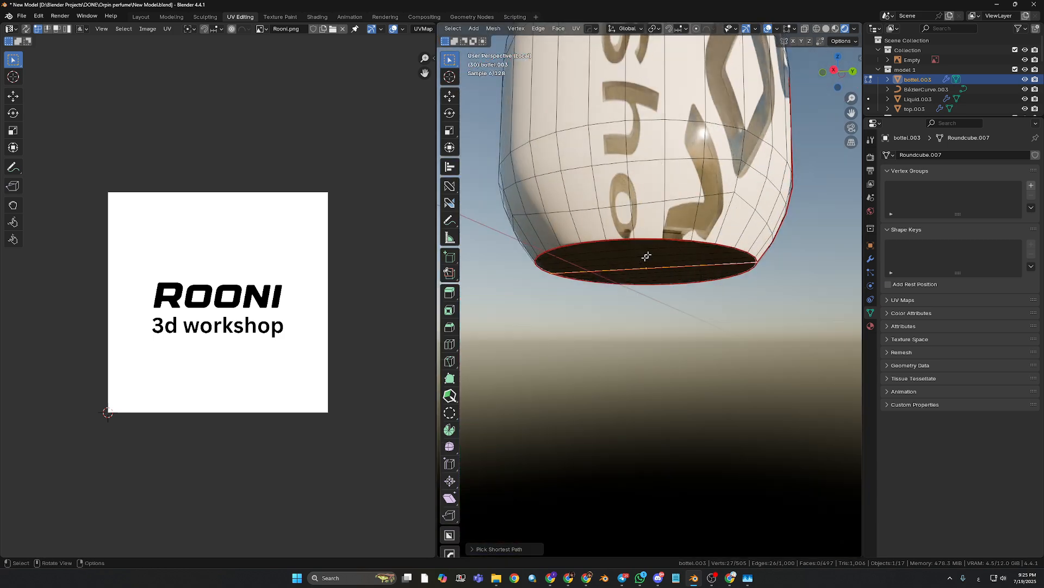
pyautogui.press('u')
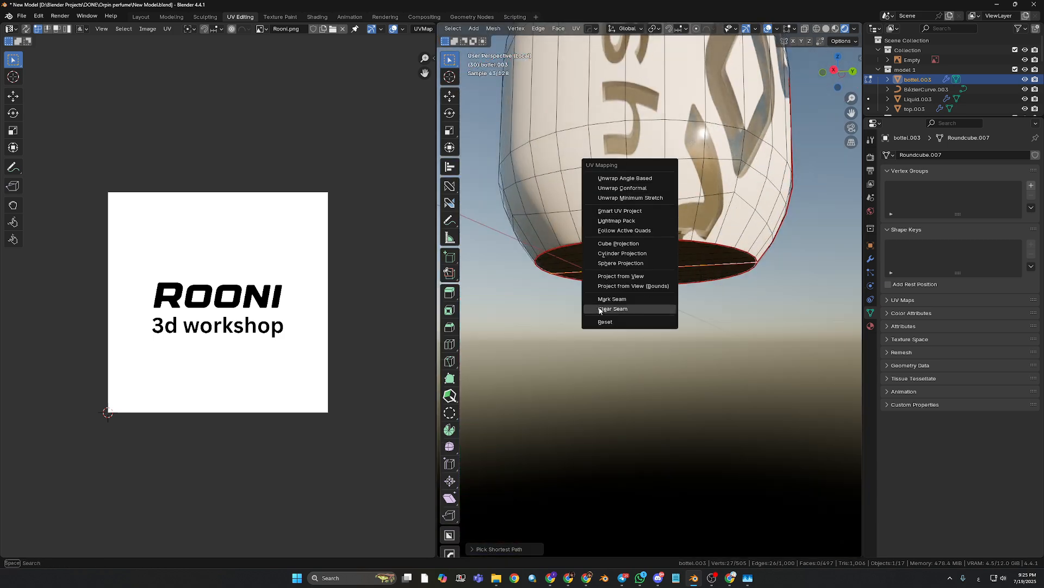
pyautogui.click(620, 312)
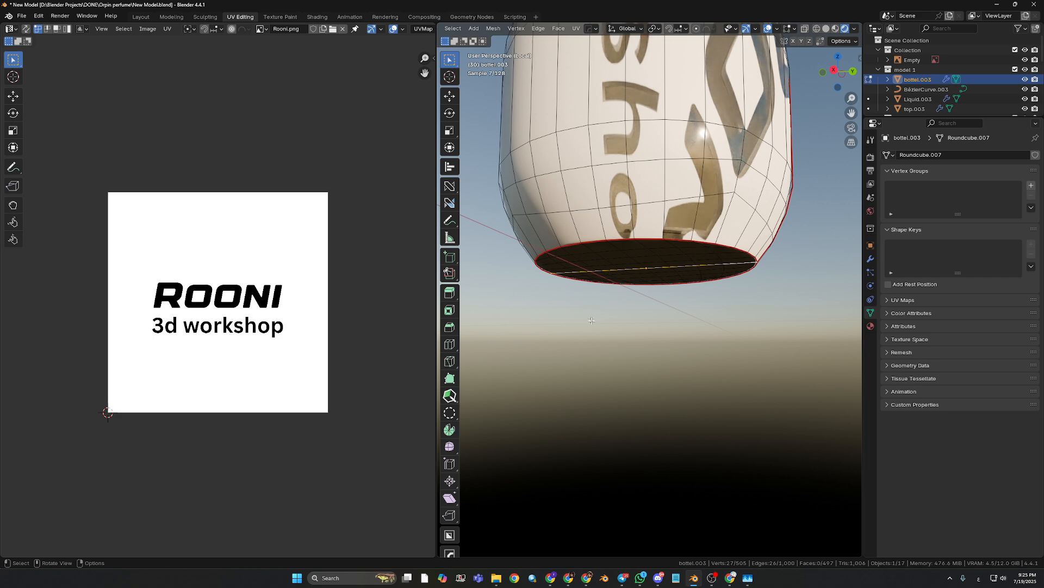
# Deselect everything and inspect the seams around the bottle's neck, body and base from all sides.
pyautogui.hotkey('alt', 'a')
pyautogui.moveTo(631, 294); pyautogui.dragTo(739, 306, button='middle')
pyautogui.keyDown('shift'); pyautogui.moveTo(720, 190); pyautogui.dragTo(645, 318, button='middle'); pyautogui.keyUp('shift')
pyautogui.moveTo(674, 209); pyautogui.dragTo(652, 234, button='middle')
pyautogui.keyDown('shift'); pyautogui.moveTo(655, 223); pyautogui.dragTo(582, 264, button='middle'); pyautogui.keyUp('shift')
pyautogui.moveTo(691, 185); pyautogui.dragTo(650, 198, button='middle')
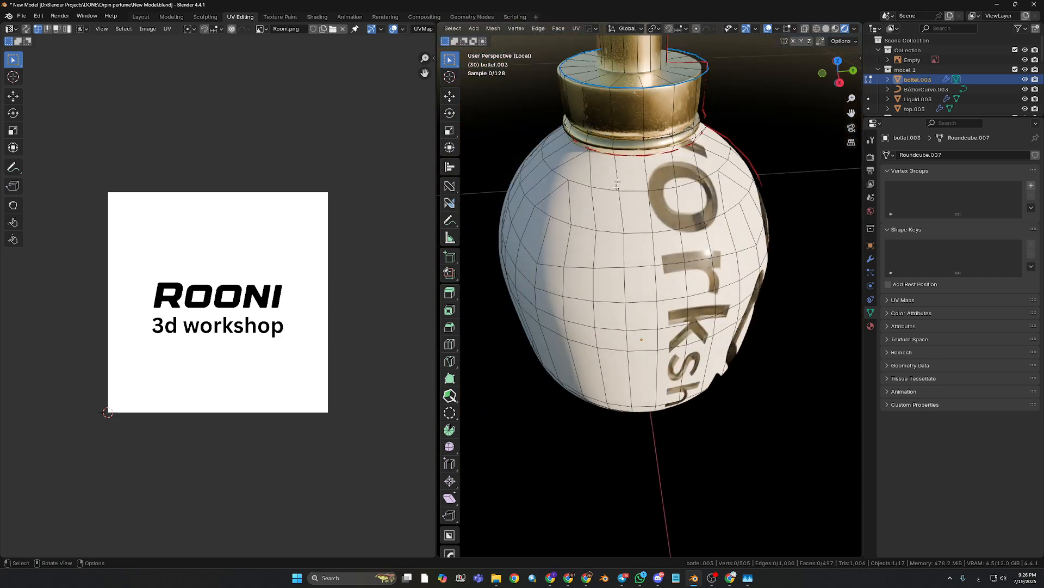
pyautogui.moveTo(824, 152); pyautogui.dragTo(730, 169, button='middle')
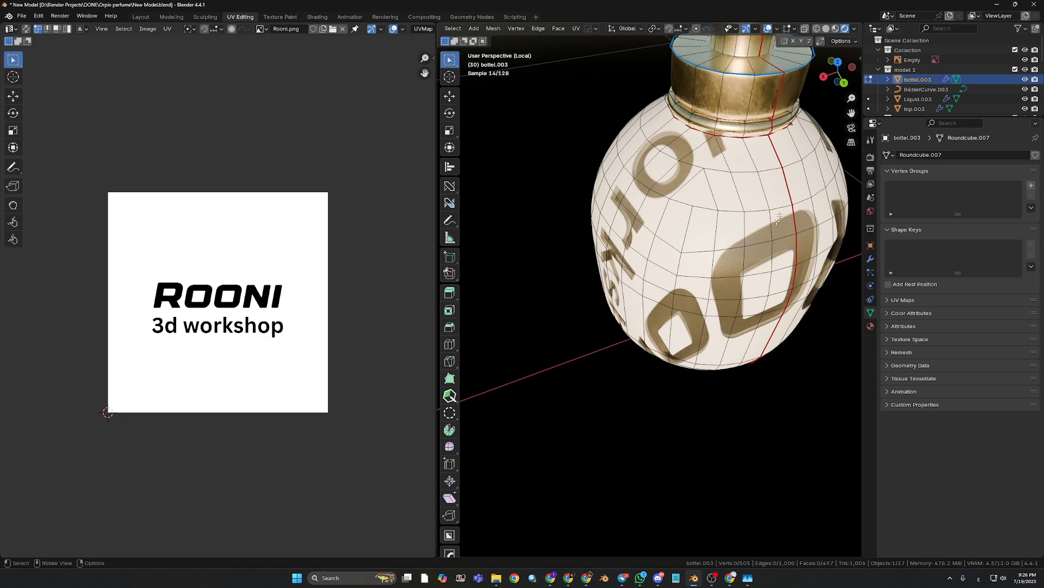
pyautogui.scroll(-3, 762, 269)
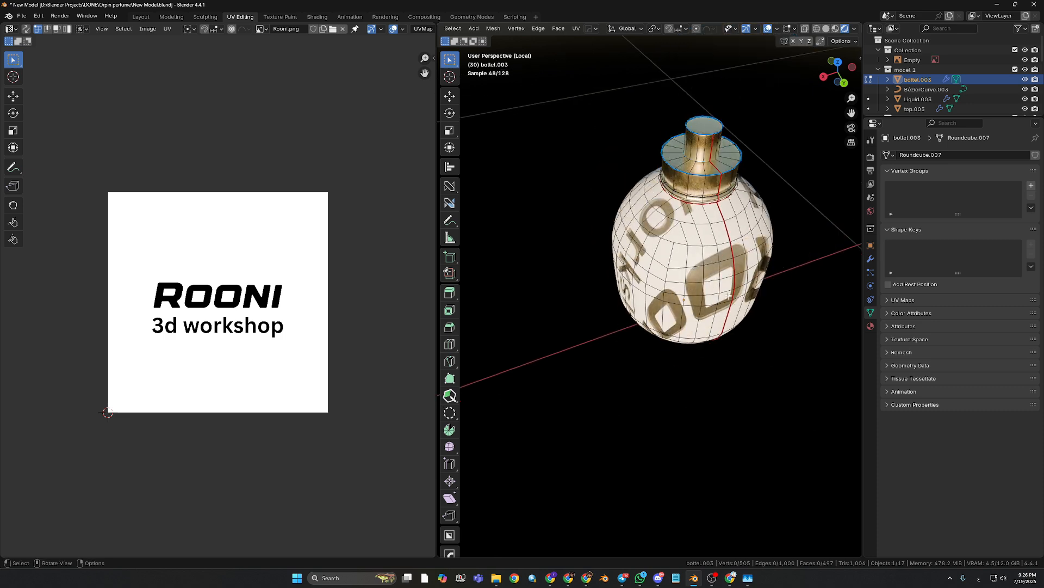
pyautogui.moveTo(729, 295); pyautogui.dragTo(714, 164, button='middle')
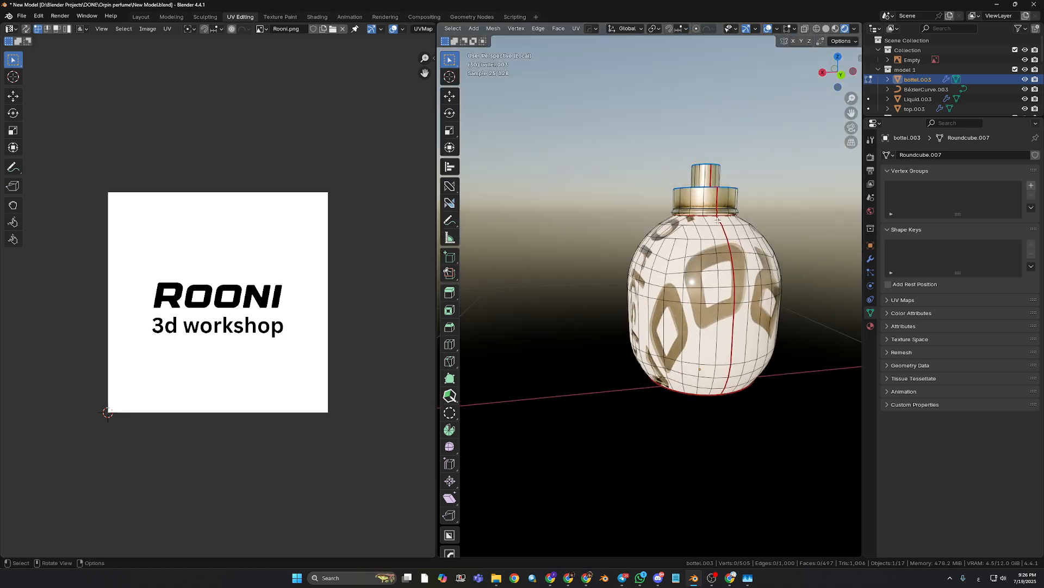
pyautogui.moveTo(727, 328); pyautogui.dragTo(618, 380, button='middle')
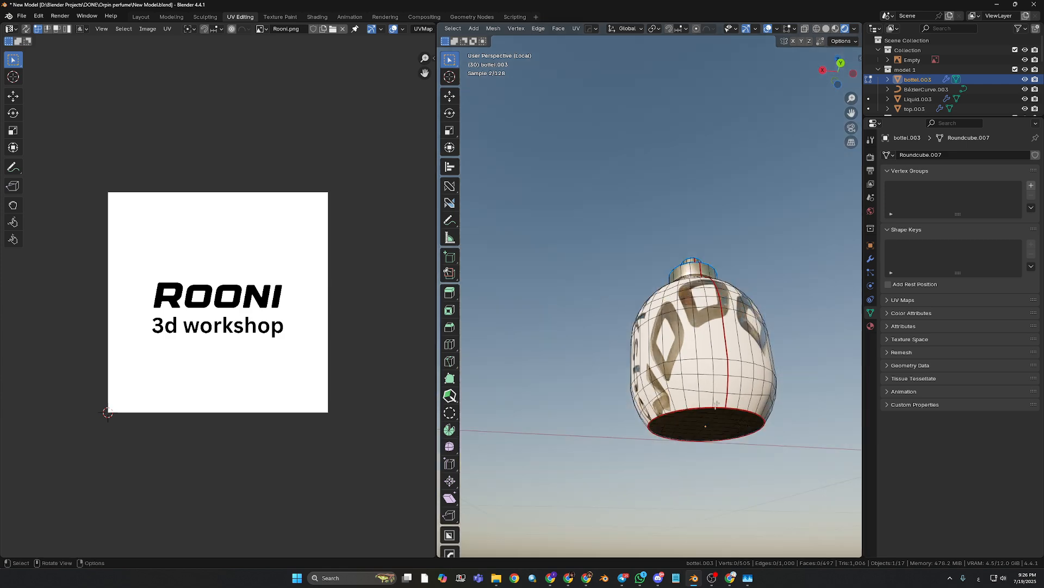
# Select the entire bottle mesh and unwrap it with Unwrap Minimum Stretch.
pyautogui.press('a')
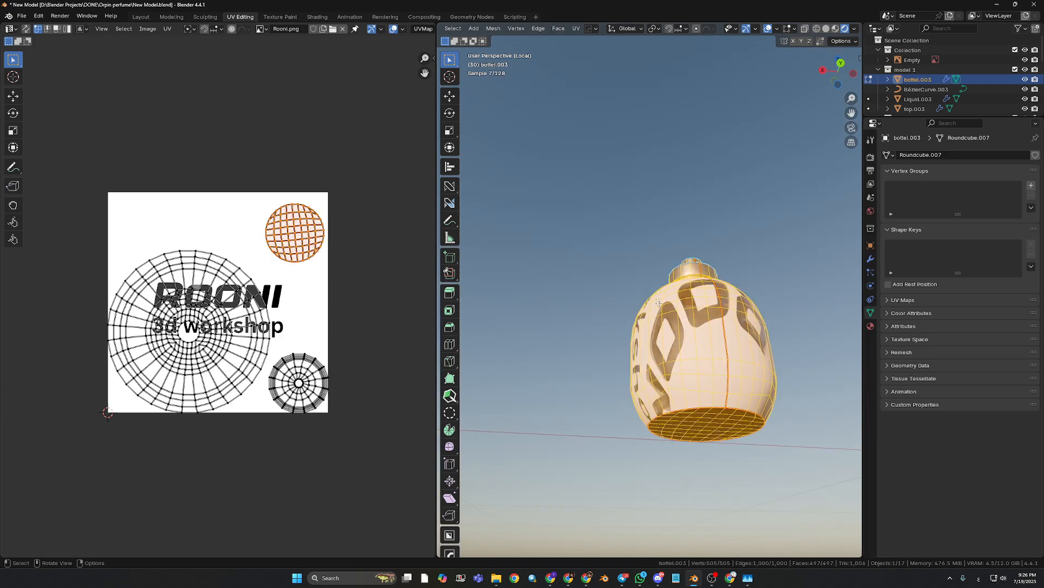
pyautogui.moveTo(716, 343); pyautogui.dragTo(666, 362, button='middle')
pyautogui.moveTo(709, 315)
pyautogui.mouseDown(button='middle')
pyautogui.moveTo(691, 319)
pyautogui.moveTo(700, 323)
pyautogui.mouseUp(button='middle')
pyautogui.press('u')
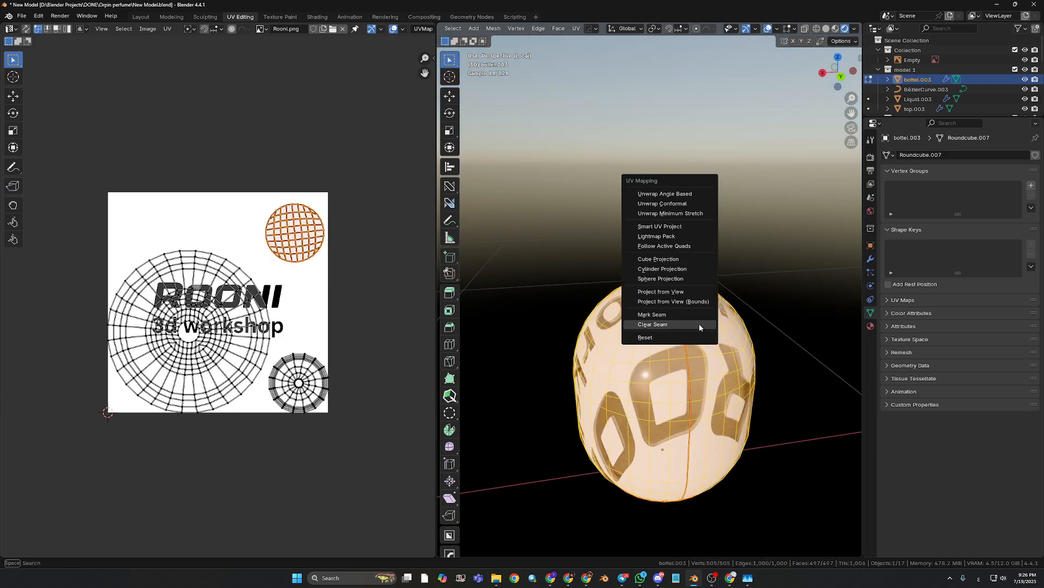
pyautogui.click(671, 213)
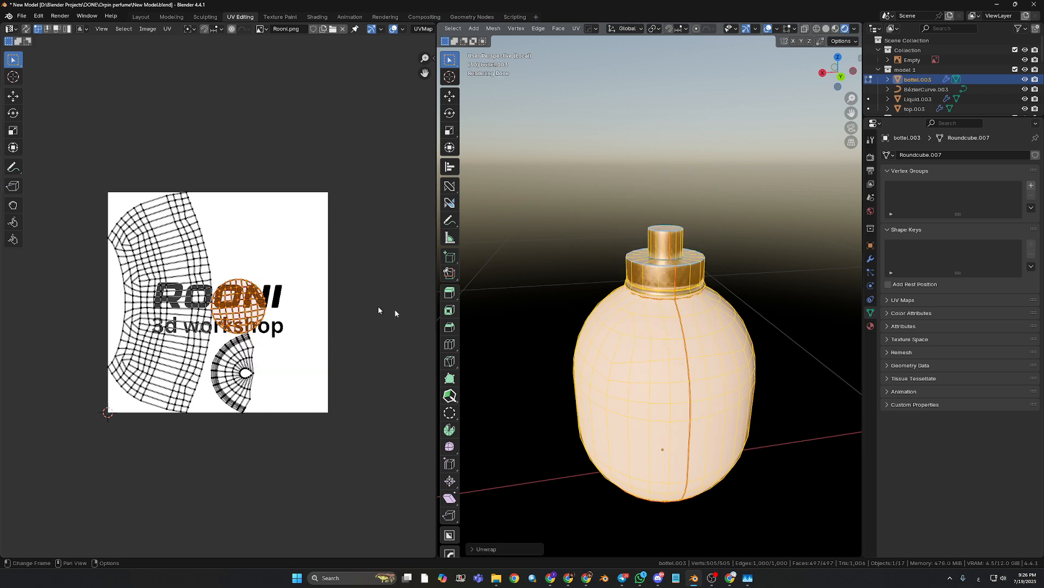
# Move the base's circular UV island off the logo into the texture's empty upper-right area.
pyautogui.click(306, 276)
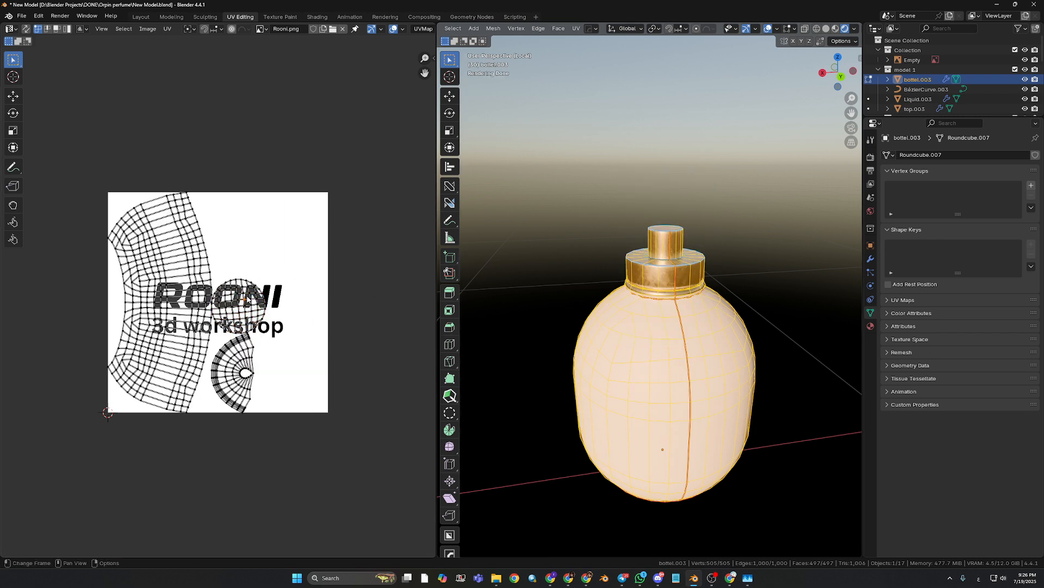
pyautogui.press('l')
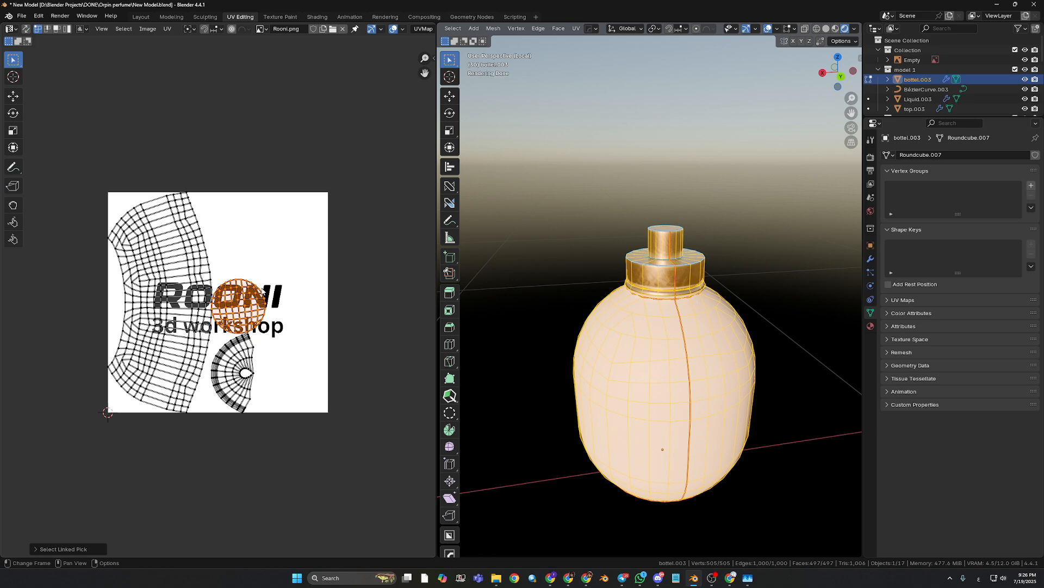
pyautogui.press('g')
pyautogui.click(310, 214)
pyautogui.moveTo(256, 269); pyautogui.dragTo(293, 260, button='middle')
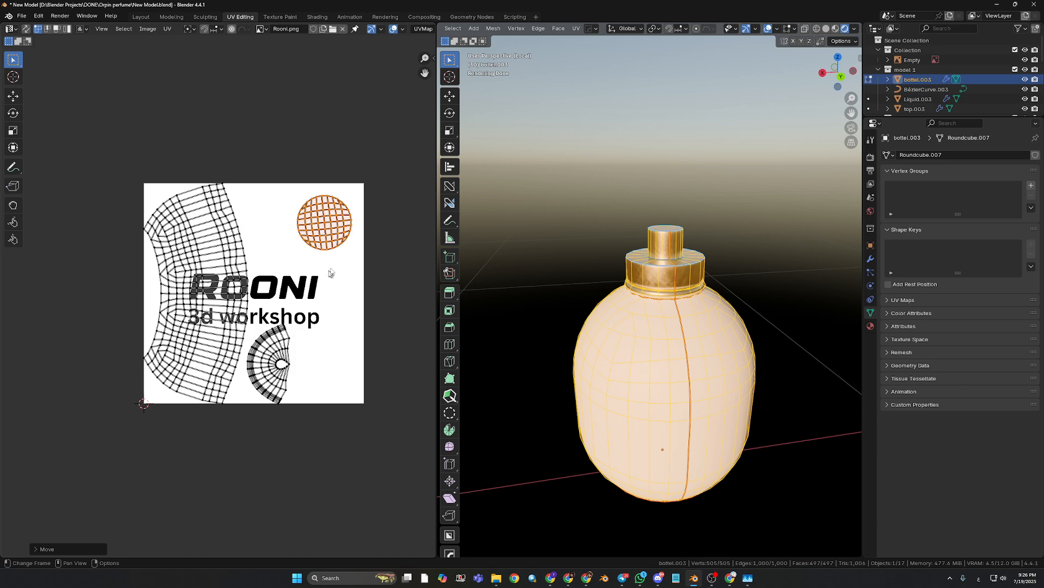
pyautogui.scroll(1, 329, 251)
pyautogui.moveTo(333, 253); pyautogui.dragTo(309, 264, button='middle')
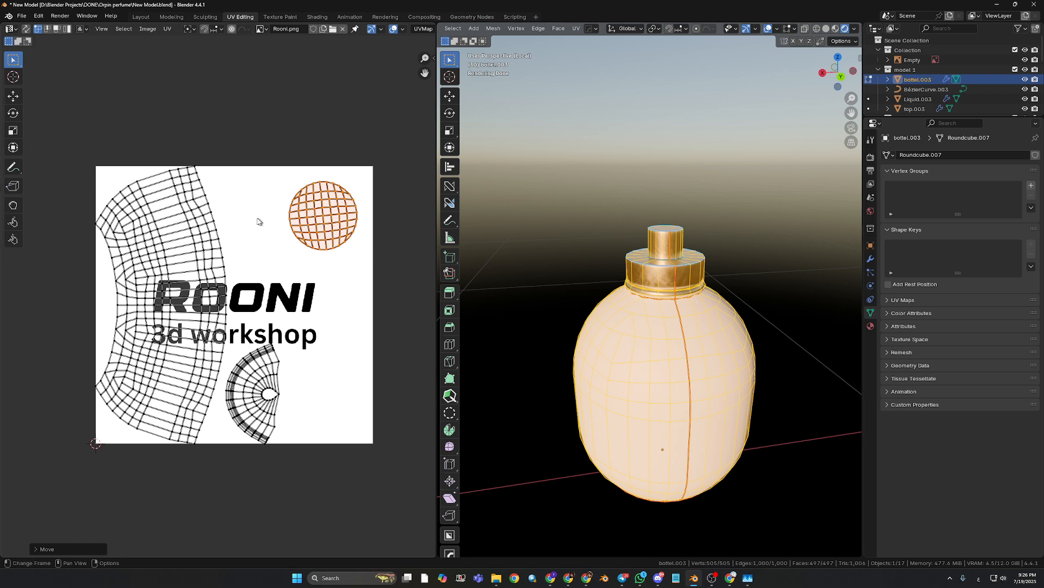
# Shift the circular base island closer to the texture's upper-right corner.
pyautogui.click(323, 222)
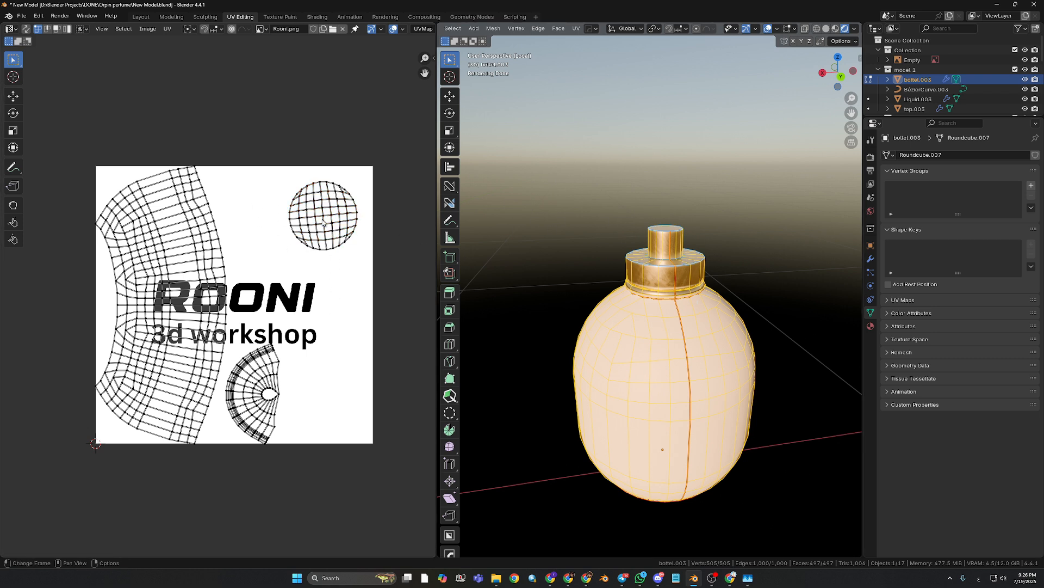
pyautogui.press('l')
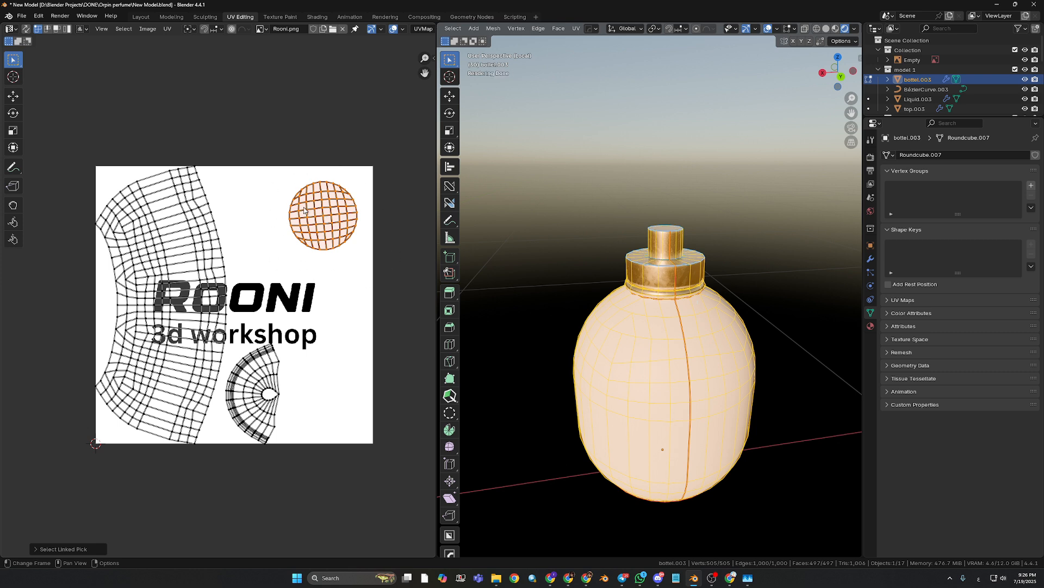
pyautogui.press('g')
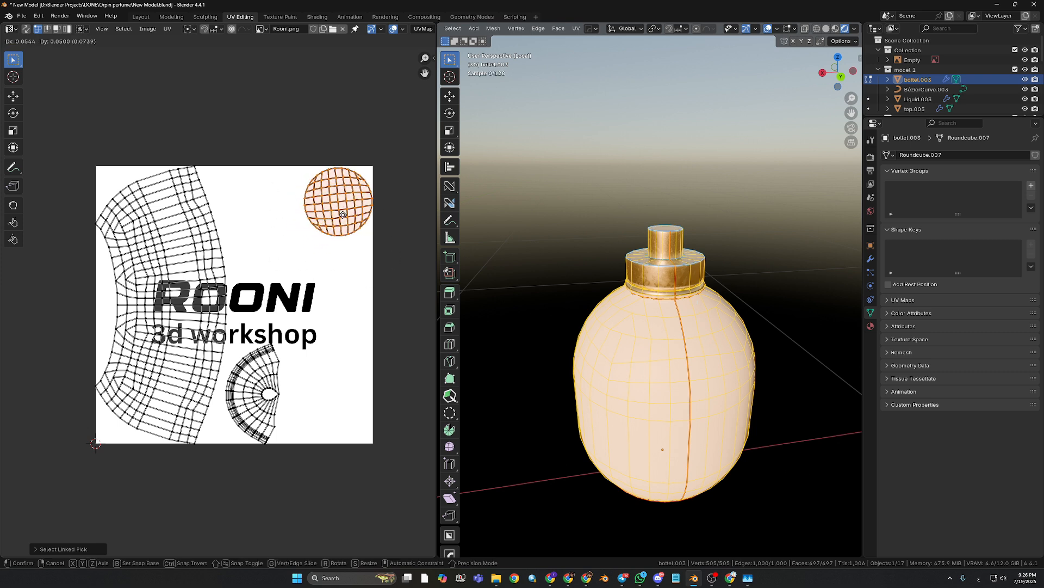
pyautogui.click(341, 221)
# Select the fan-shaped neck and cap UV island and move it into the texture's empty lower-right corner.
pyautogui.click(263, 400)
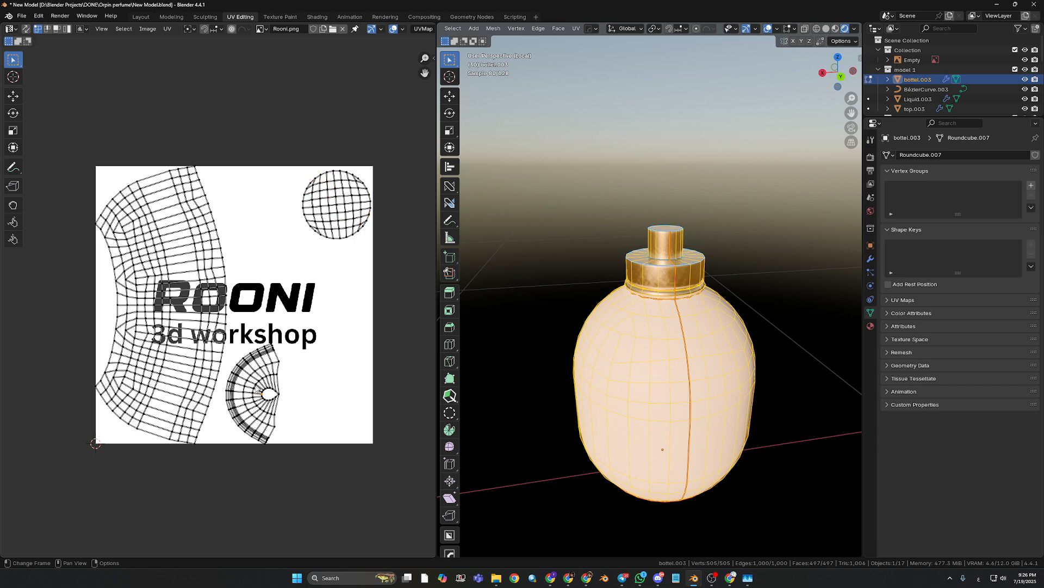
pyautogui.press('a')
pyautogui.hotkey('alt', 'a')
pyautogui.press('a')
pyautogui.click(279, 376)
pyautogui.press('l')
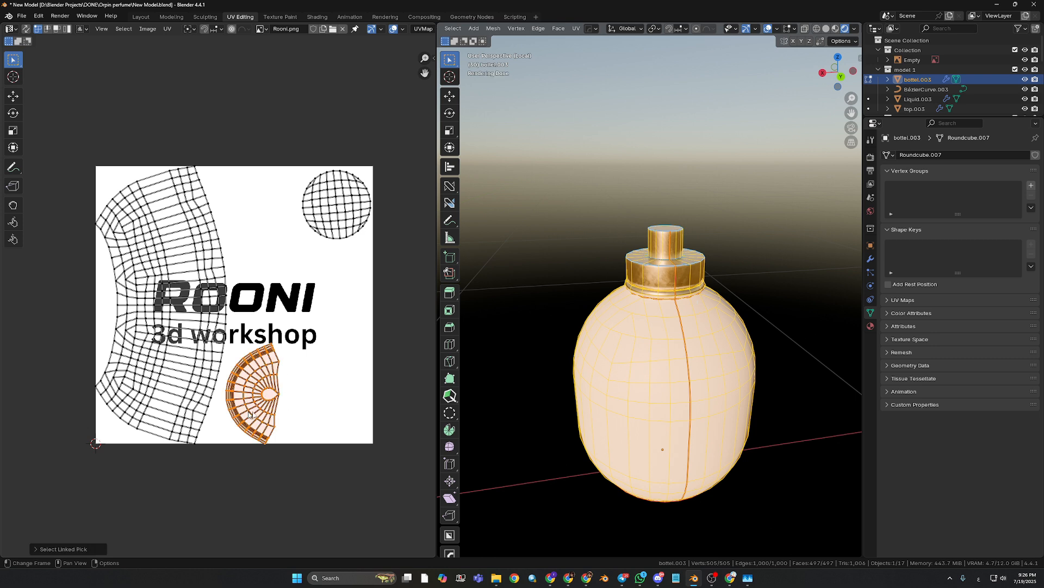
pyautogui.moveTo(253, 396); pyautogui.dragTo(297, 394)
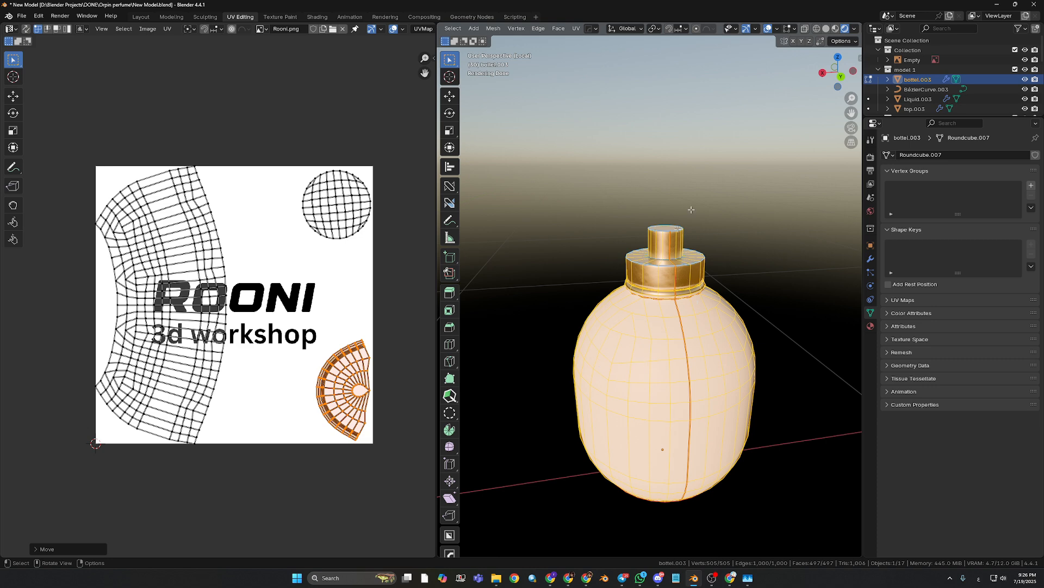
# Select only the bottle's rounded body up to its seams, along with all of its UVs.
pyautogui.scroll(-1, 642, 387)
pyautogui.moveTo(641, 387); pyautogui.dragTo(699, 380, button='middle')
pyautogui.click(671, 375)
pyautogui.moveTo(621, 419); pyautogui.dragTo(633, 381, button='middle')
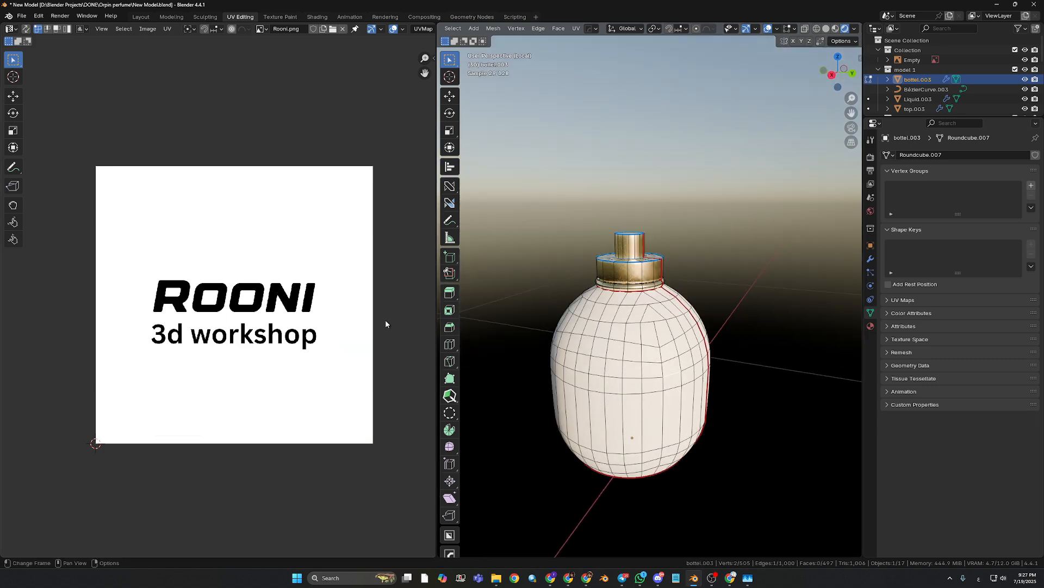
pyautogui.click(646, 320)
pyautogui.hotkey('ctrl', 'l')
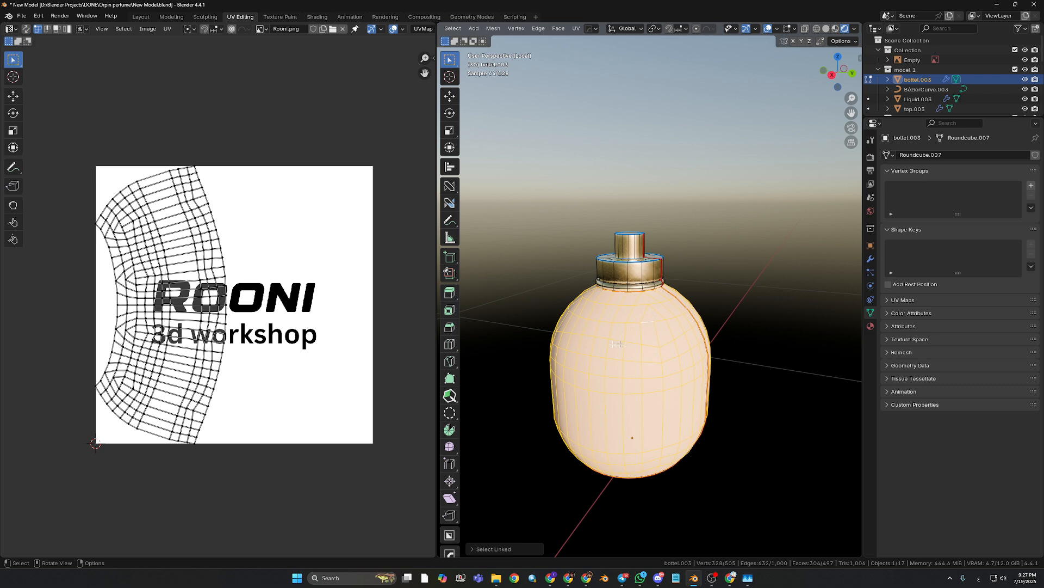
pyautogui.press('a')
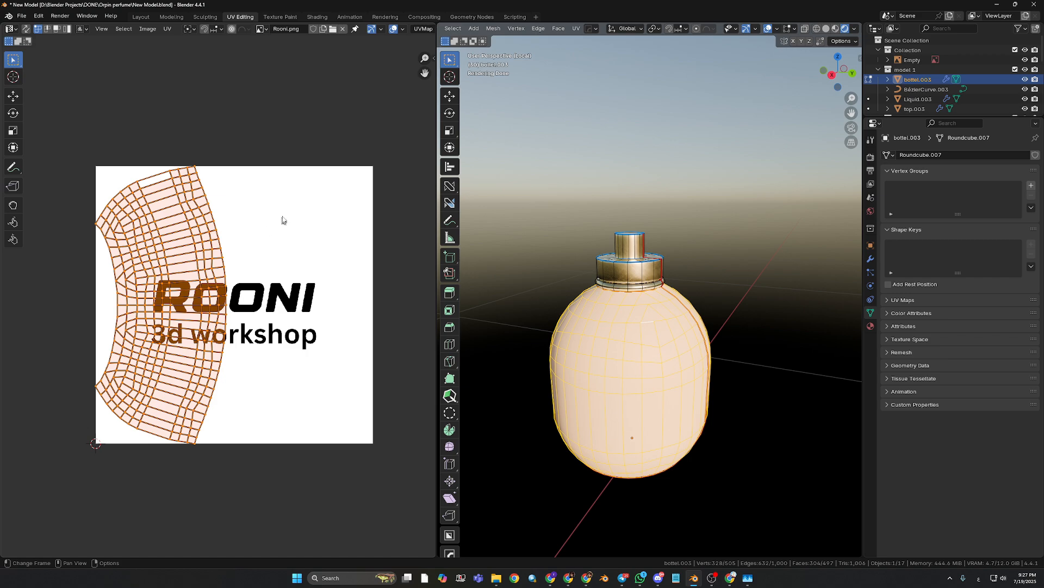
# Rotate the body's UV island to lie horizontally over the Rooni logo and enlarge it beyond the texture's side edges.
pyautogui.press('r')
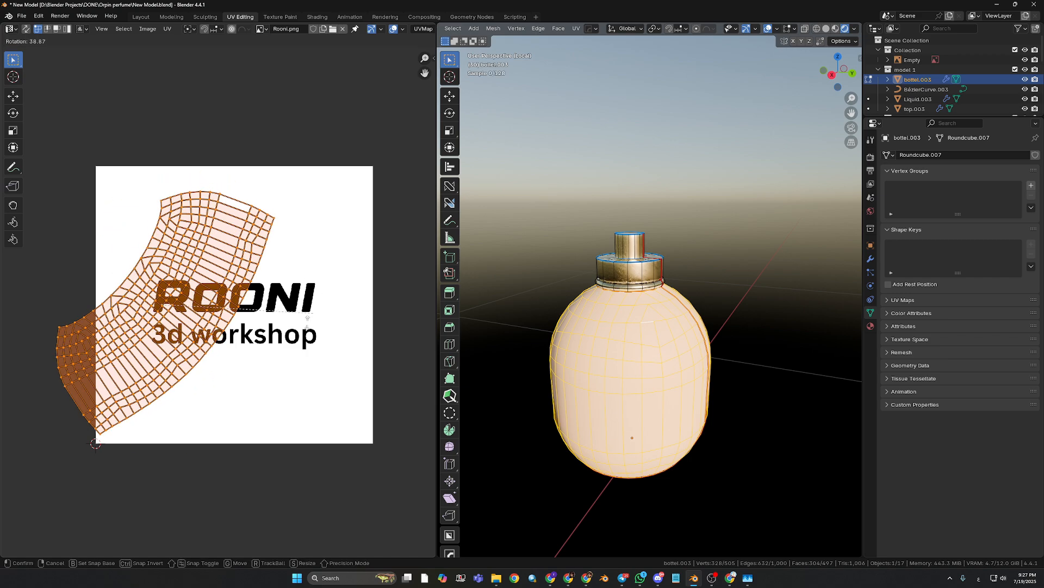
pyautogui.click(210, 388)
pyautogui.press('g')
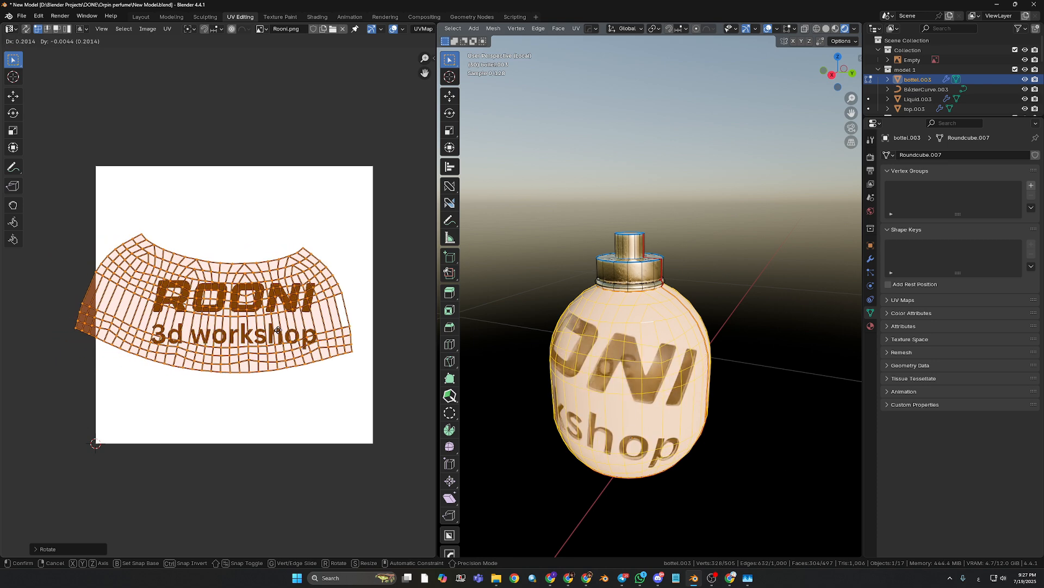
pyautogui.click(280, 330)
pyautogui.press('s')
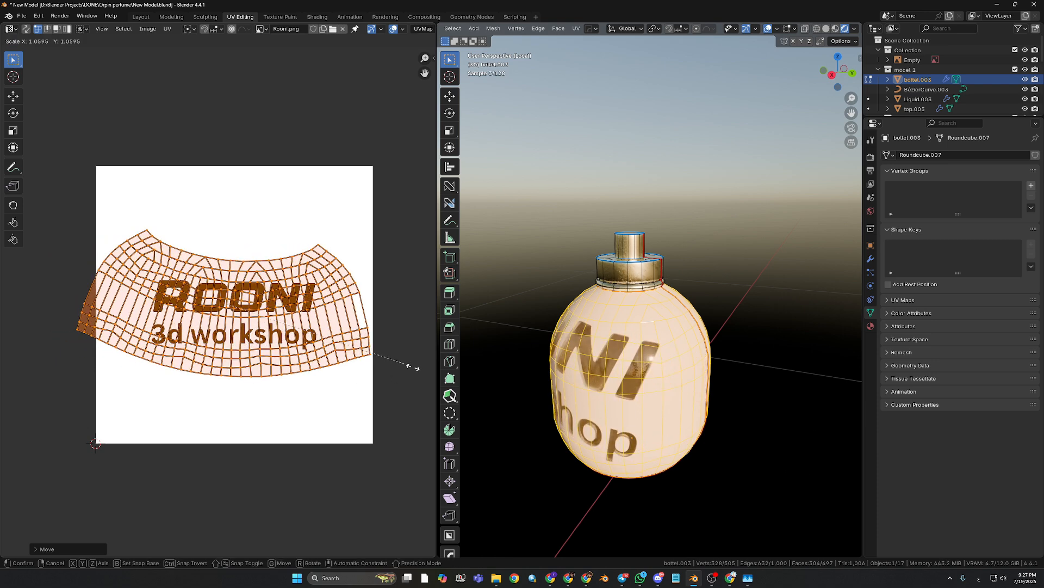
pyautogui.click(43, 388)
# Scale the body's UV island up by about 1.2 and shift it slightly upward over the logo.
pyautogui.moveTo(663, 431); pyautogui.dragTo(784, 428, button='middle')
pyautogui.moveTo(559, 423); pyautogui.dragTo(598, 403, button='middle')
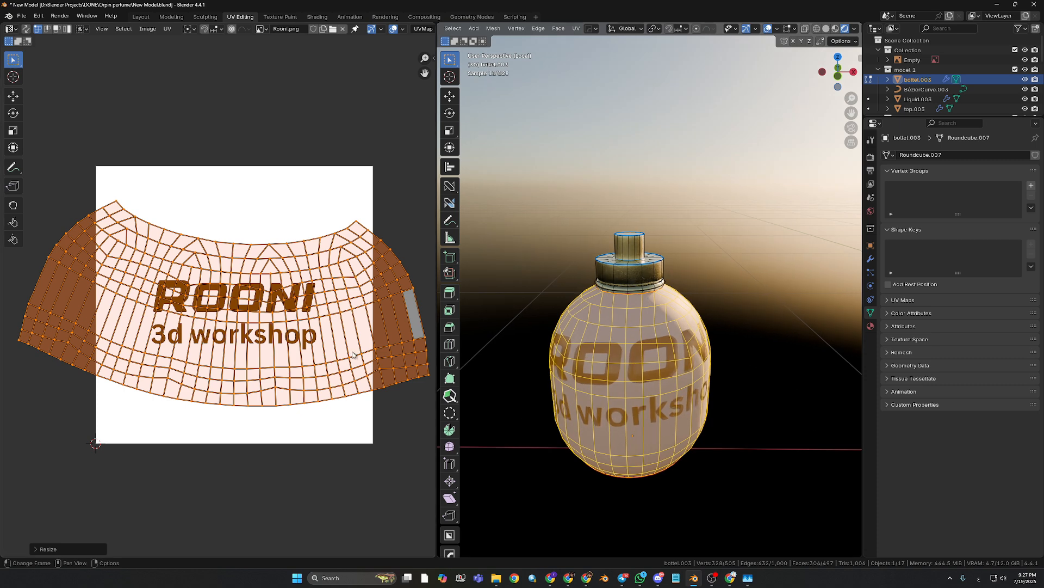
pyautogui.scroll(-1, 348, 397)
pyautogui.press('s')
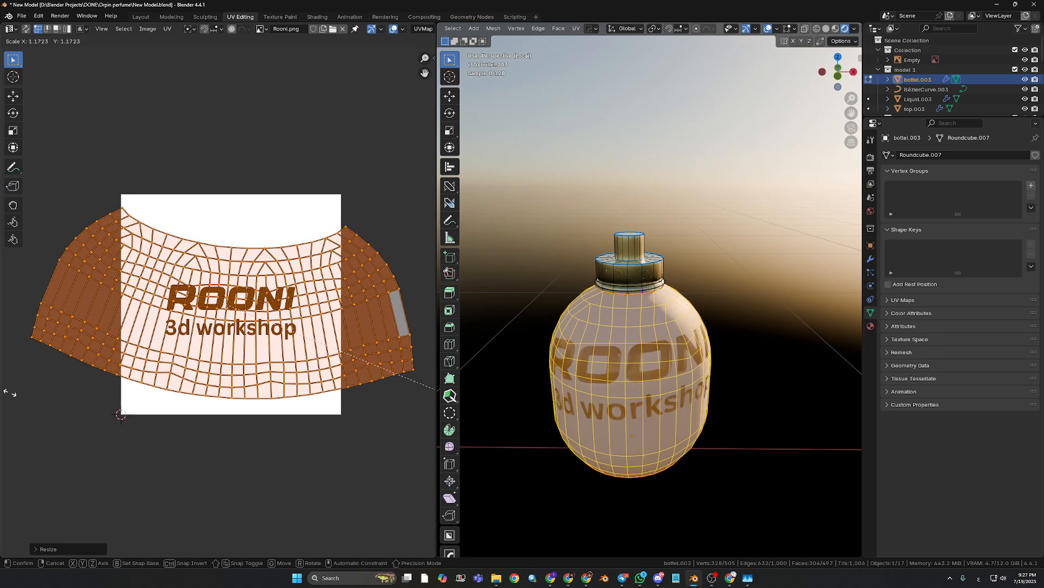
pyautogui.click(7, 358)
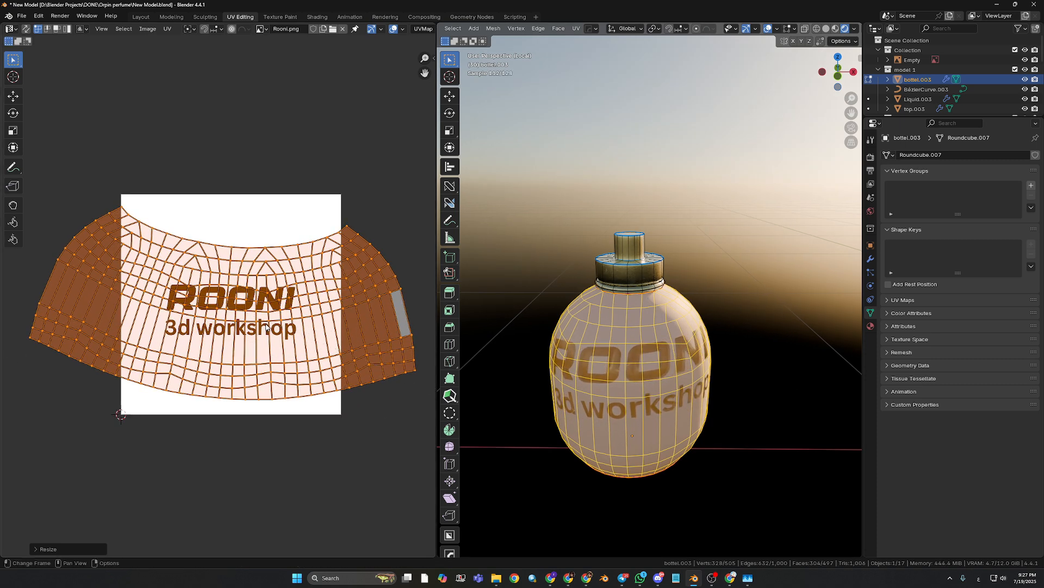
pyautogui.press('g')
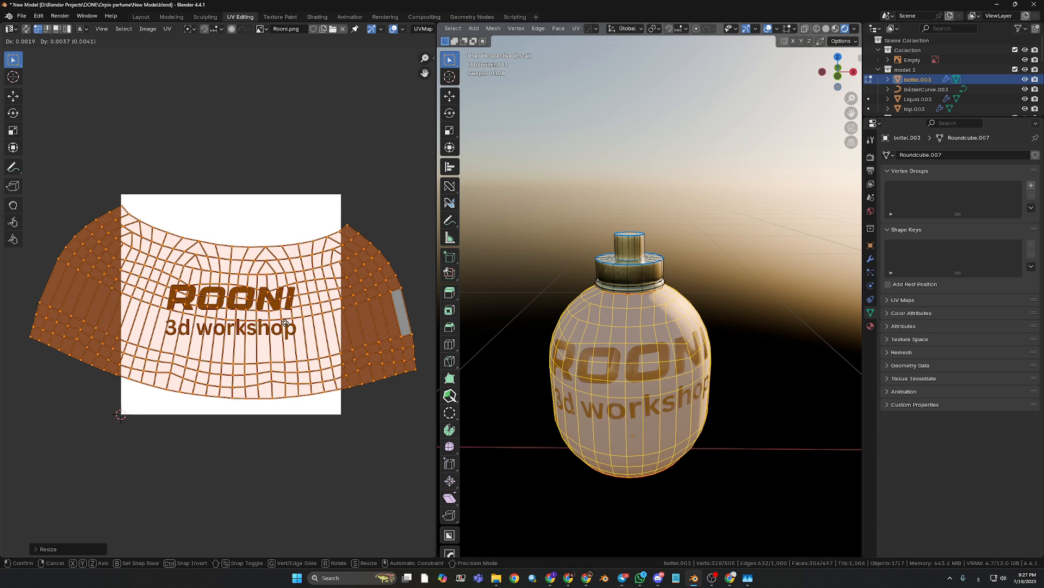
pyautogui.click(281, 325)
# Move the body's UV island farther up the texture and rotate it by about -3 degrees.
pyautogui.scroll(-2, 604, 413)
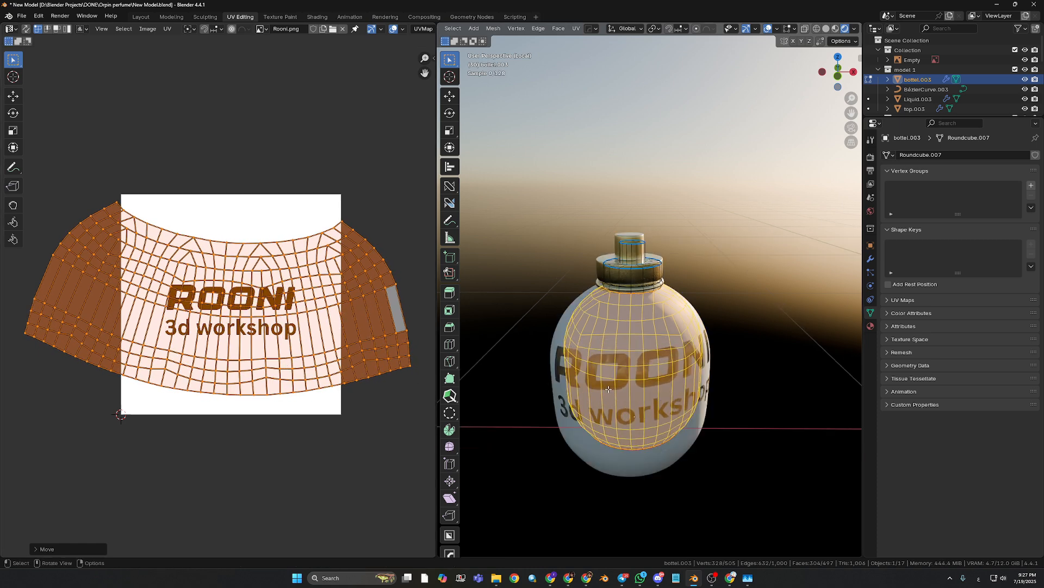
pyautogui.moveTo(604, 414)
pyautogui.mouseDown(button='middle')
pyautogui.moveTo(695, 410)
pyautogui.moveTo(607, 407)
pyautogui.mouseUp(button='middle')
pyautogui.press('g')
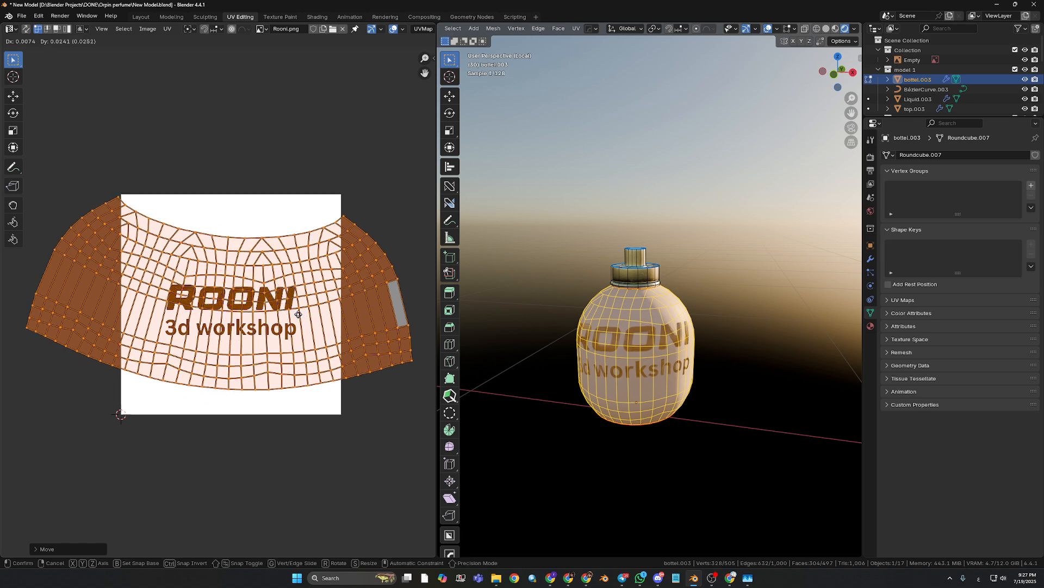
pyautogui.click(296, 302)
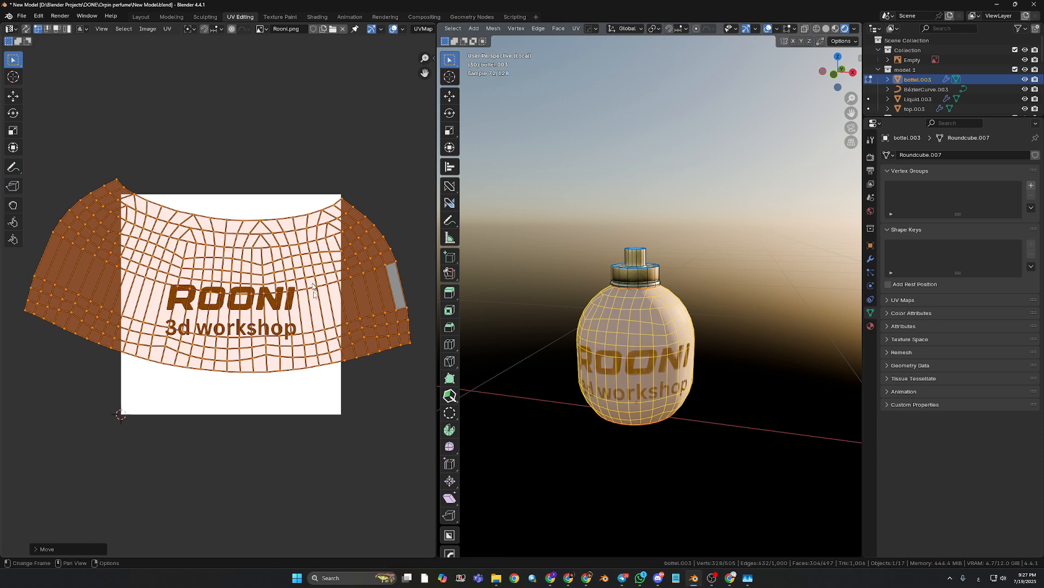
pyautogui.press('r')
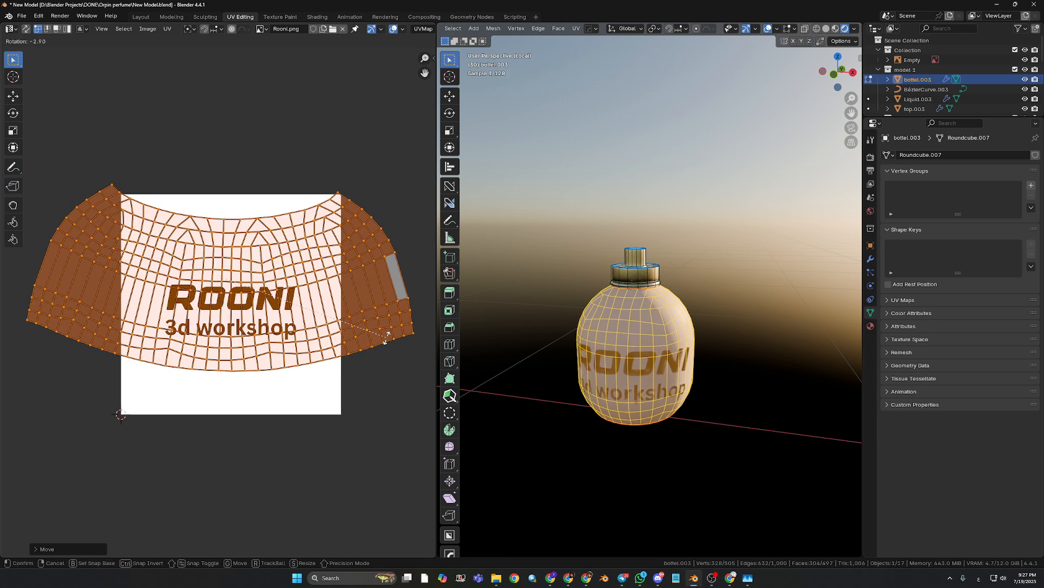
pyautogui.click(387, 334)
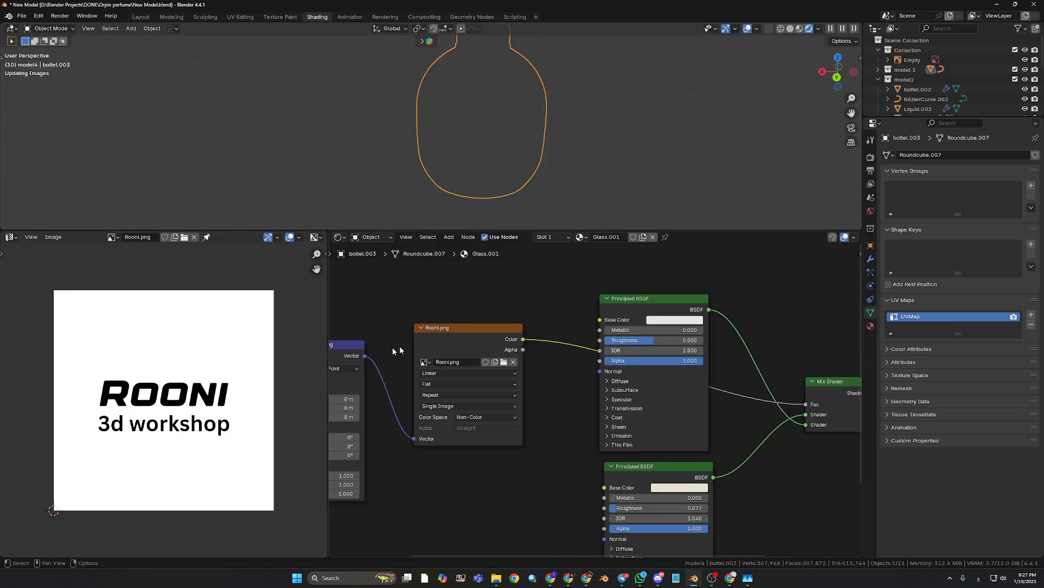
# Reposition the Rooni.png texture node and the Mapping node in the bottle's material while checking the logo on the bottle.
pyautogui.scroll(-1, 472, 410)
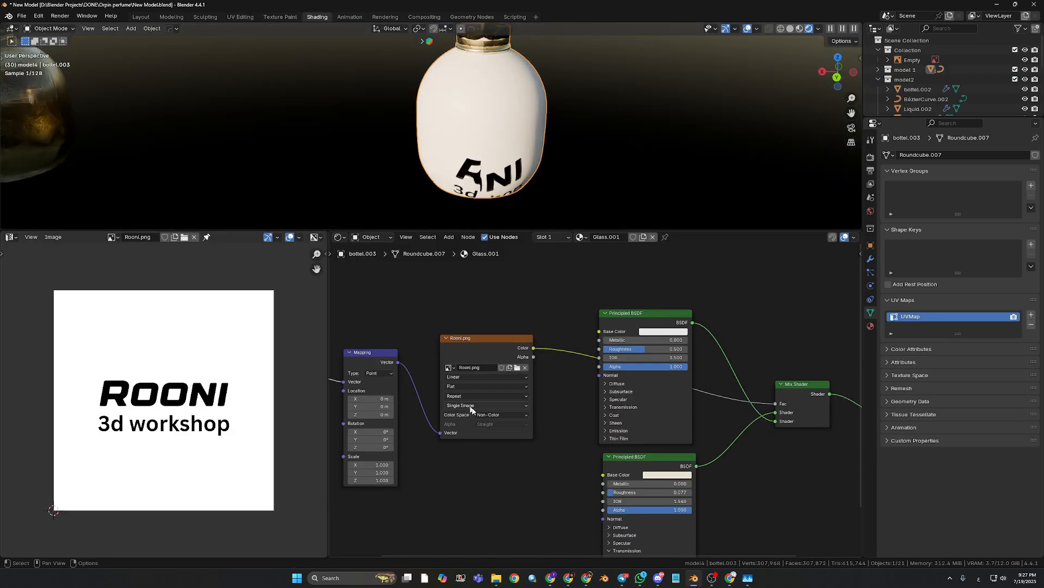
pyautogui.click(369, 355)
pyautogui.moveTo(478, 164); pyautogui.dragTo(549, 177, button='middle')
pyautogui.scroll(3, 500, 162)
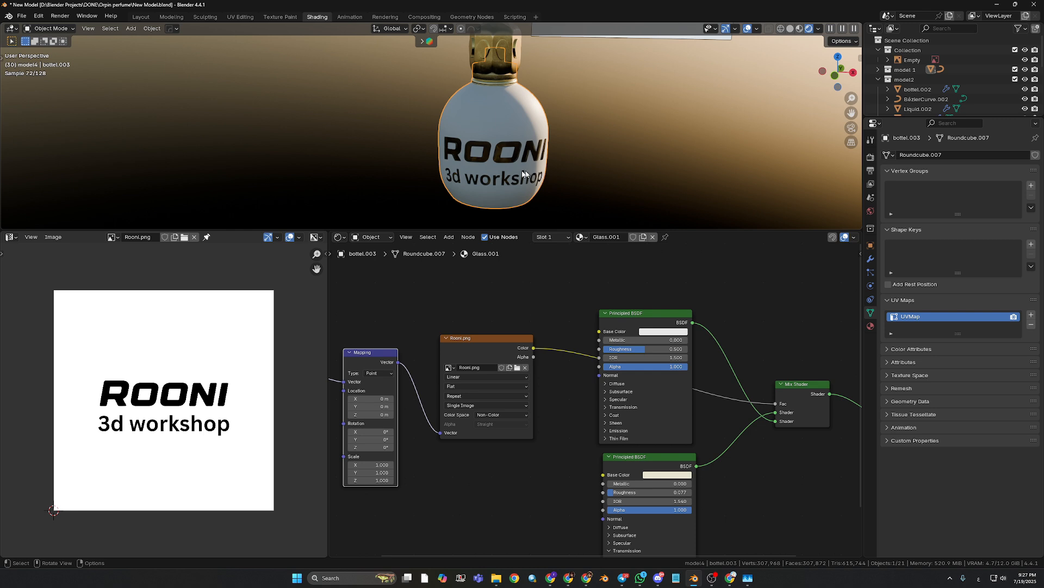
pyautogui.moveTo(483, 343); pyautogui.dragTo(513, 343)
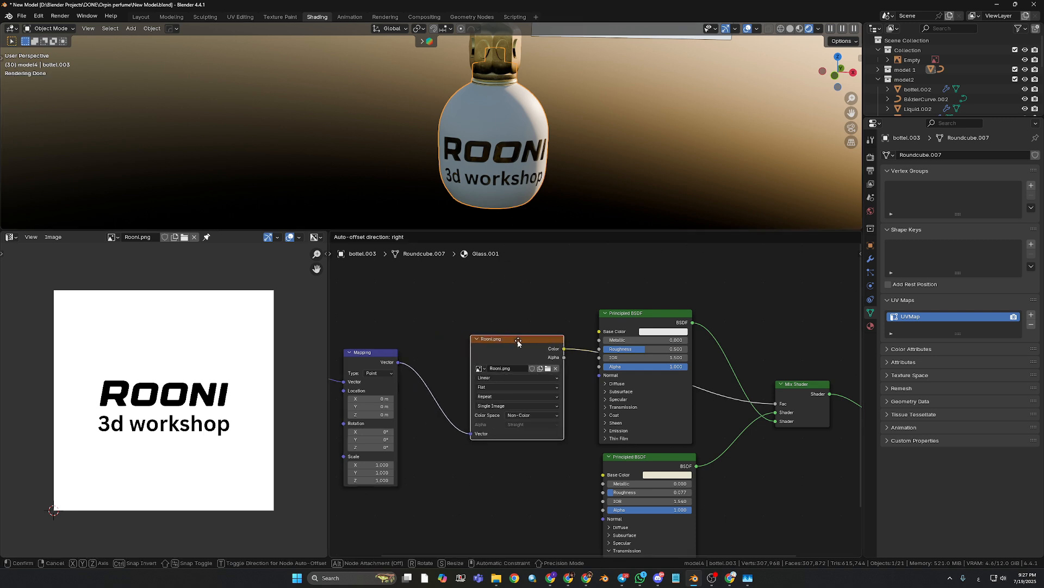
pyautogui.moveTo(368, 455); pyautogui.dragTo(391, 435)
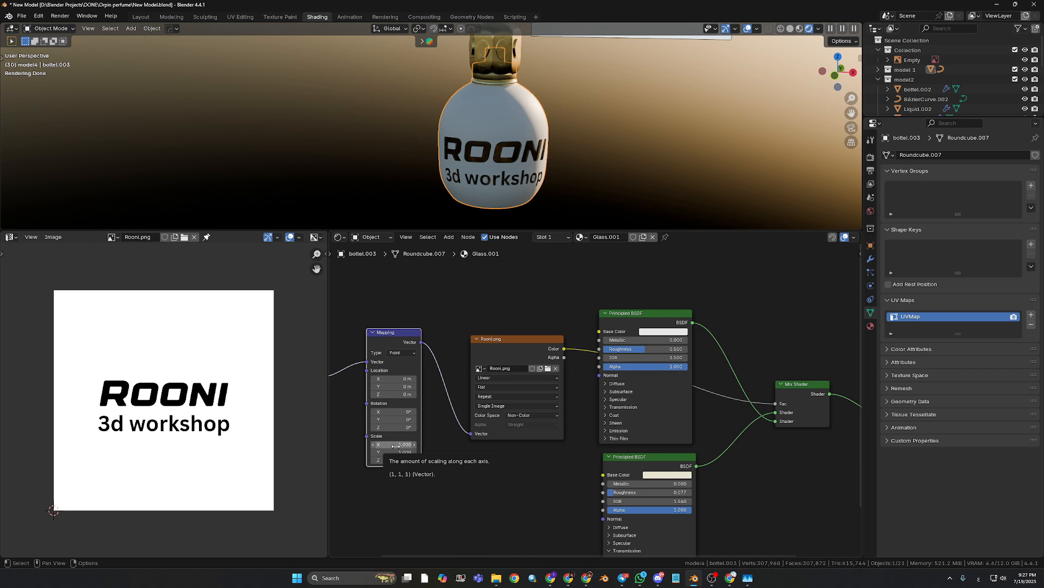
# Set the Mapping node's X, Y and Z scale to 3.
pyautogui.moveTo(396, 446); pyautogui.dragTo(397, 460)
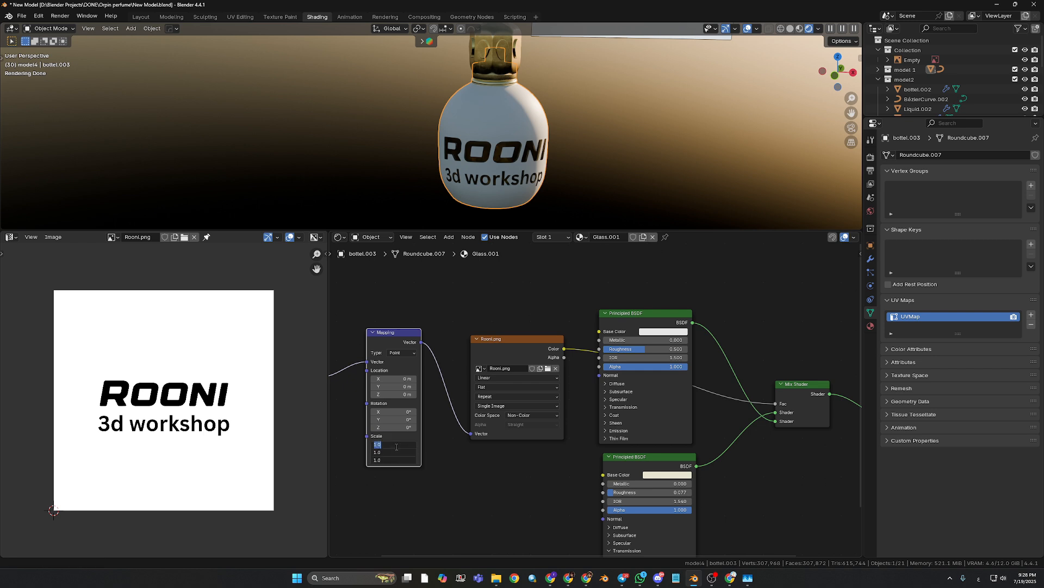
pyautogui.write('3')
pyautogui.press('Return')
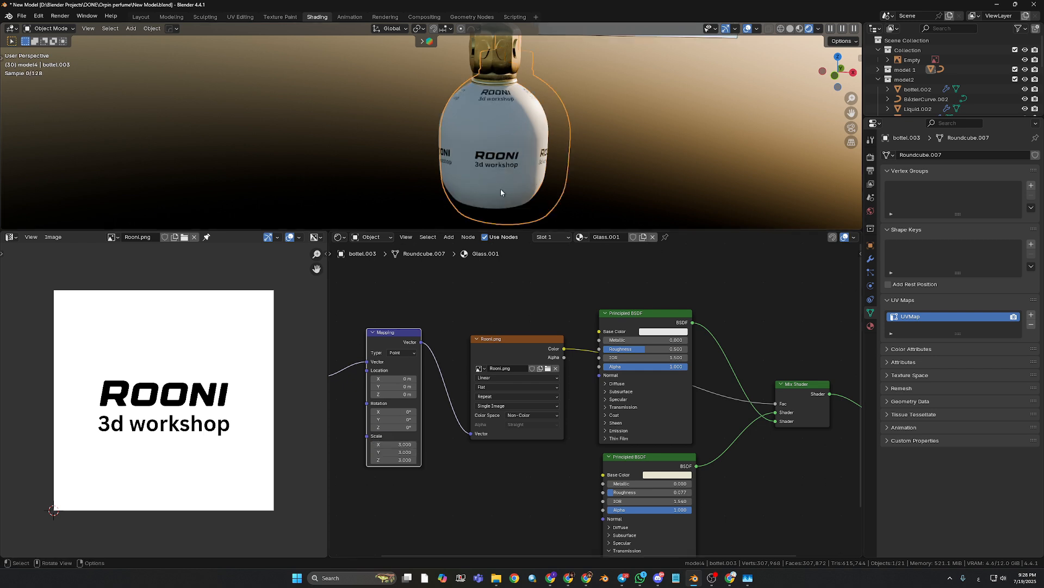
# Set the Mapping node's scale to 2 on all three axes and check the repeated logo around the bottle.
pyautogui.scroll(1, 490, 175)
pyautogui.moveTo(398, 446); pyautogui.dragTo(398, 459)
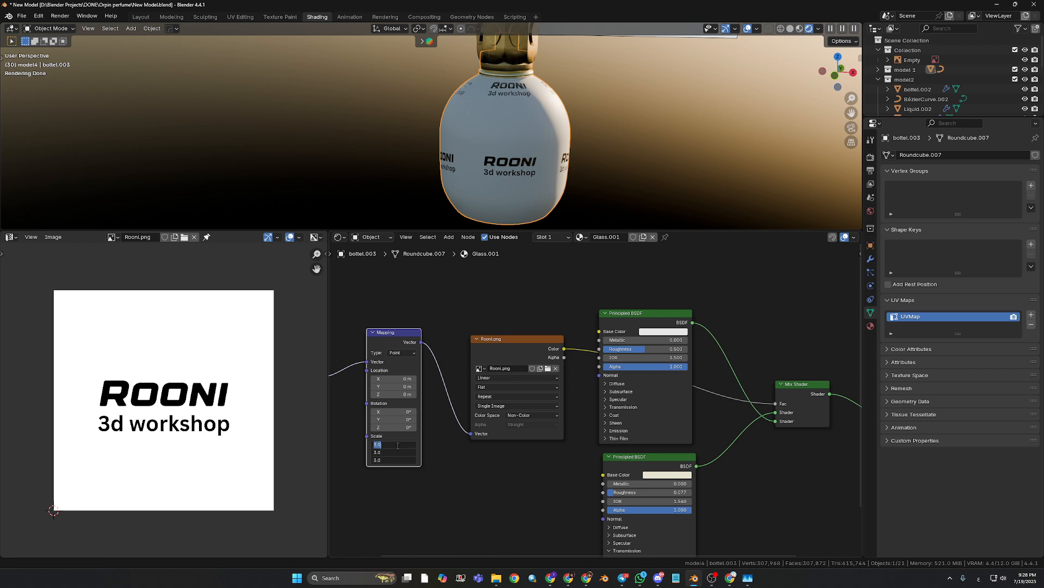
pyautogui.write('2')
pyautogui.press('Return')
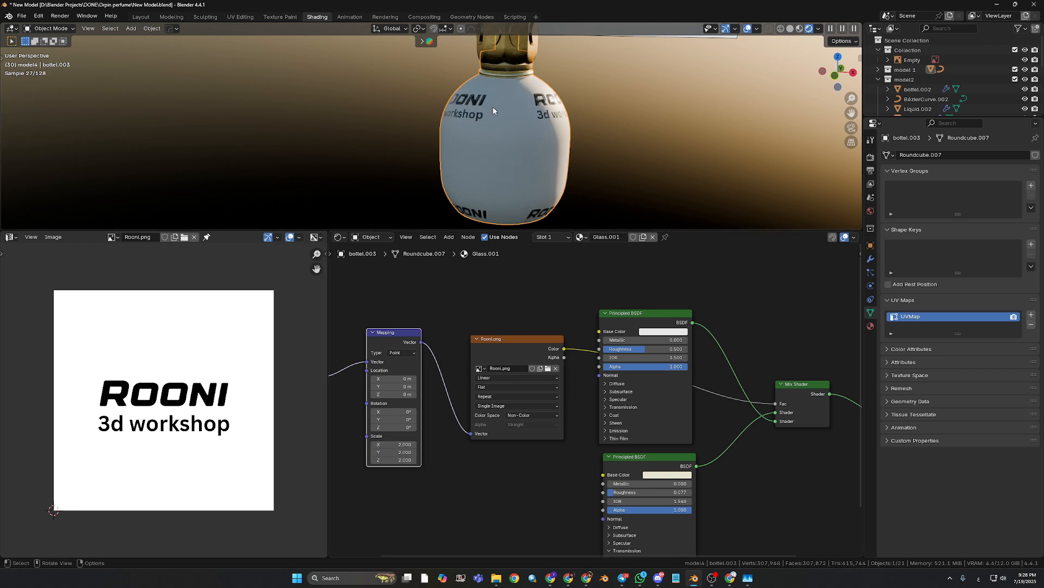
pyautogui.moveTo(502, 155)
pyautogui.mouseDown(button='middle')
pyautogui.moveTo(482, 173)
pyautogui.moveTo(508, 146)
pyautogui.mouseUp(button='middle')
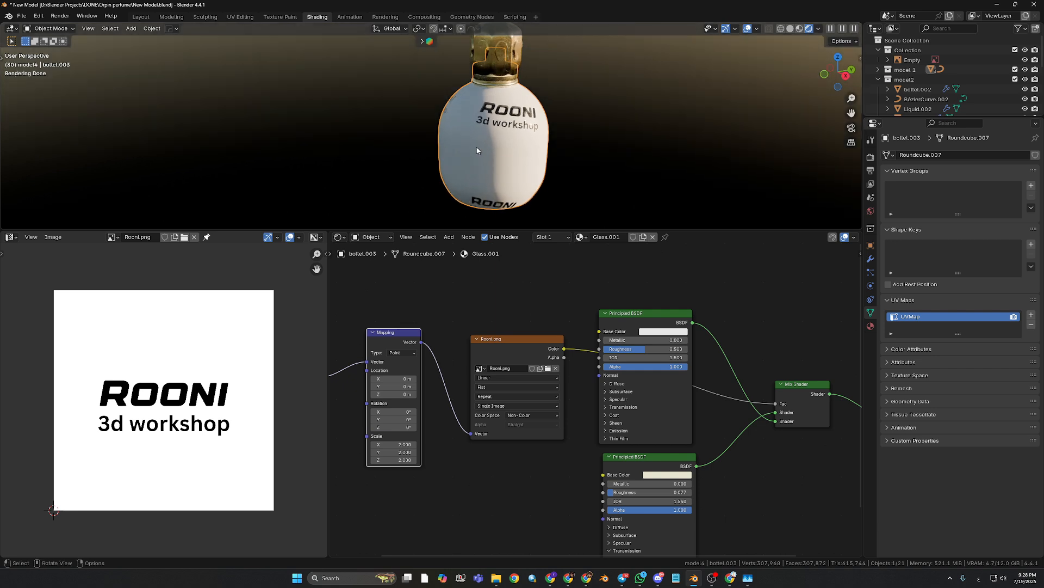
# Try Extend as the Rooni.png texture's extension mode, set it to Clip, and nudge the upper Principled BSDF node aside.
pyautogui.click(511, 396)
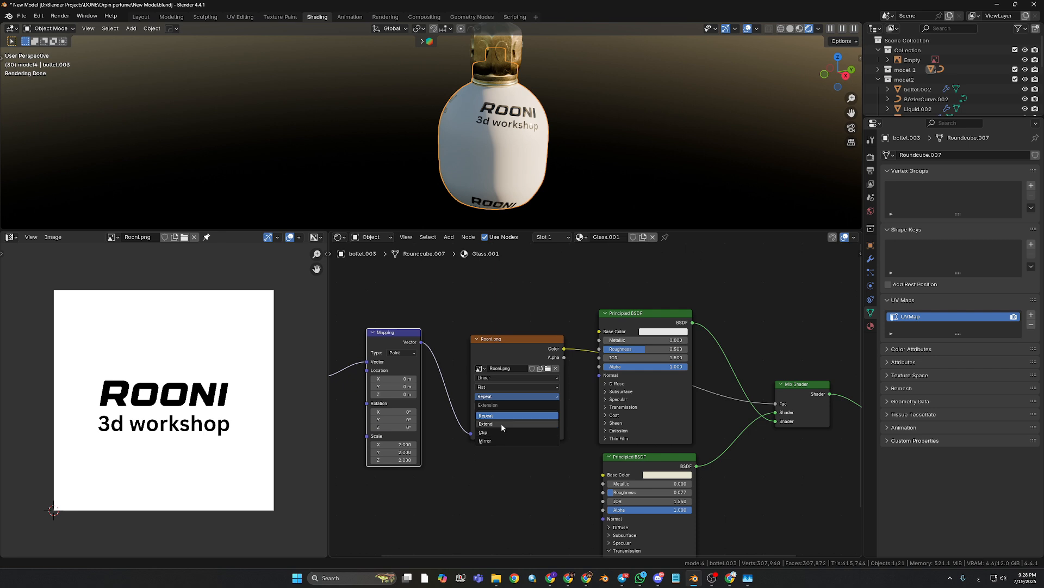
pyautogui.click(501, 422)
pyautogui.click(517, 396)
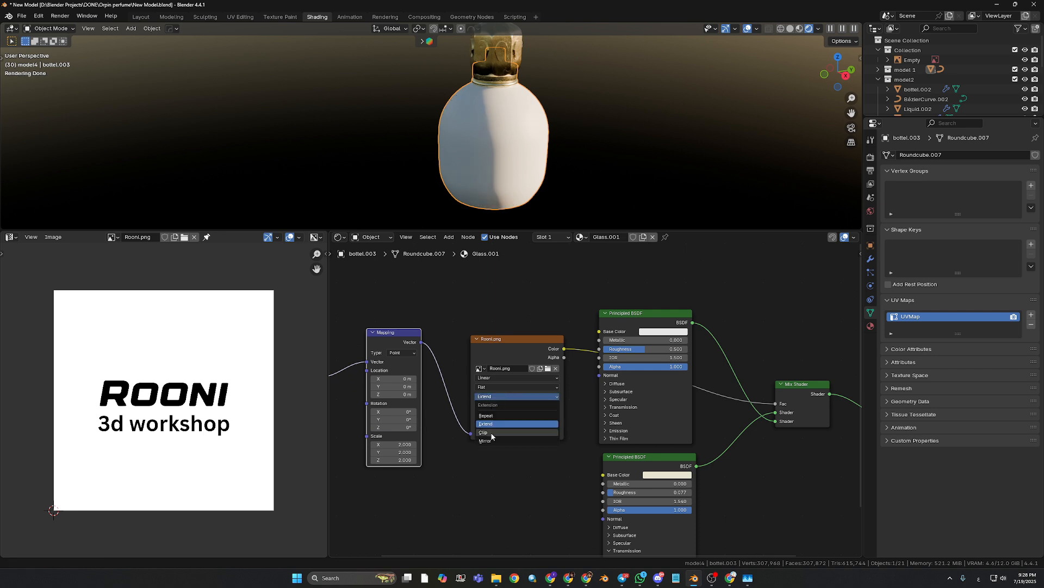
pyautogui.click(515, 431)
pyautogui.moveTo(495, 161); pyautogui.dragTo(520, 196, button='middle')
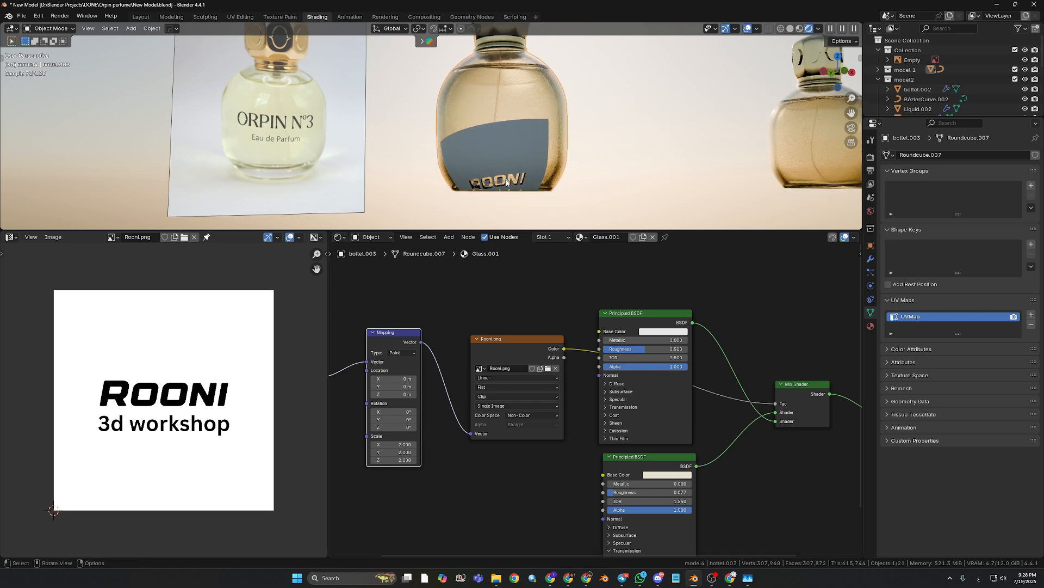
pyautogui.moveTo(638, 327); pyautogui.dragTo(631, 319)
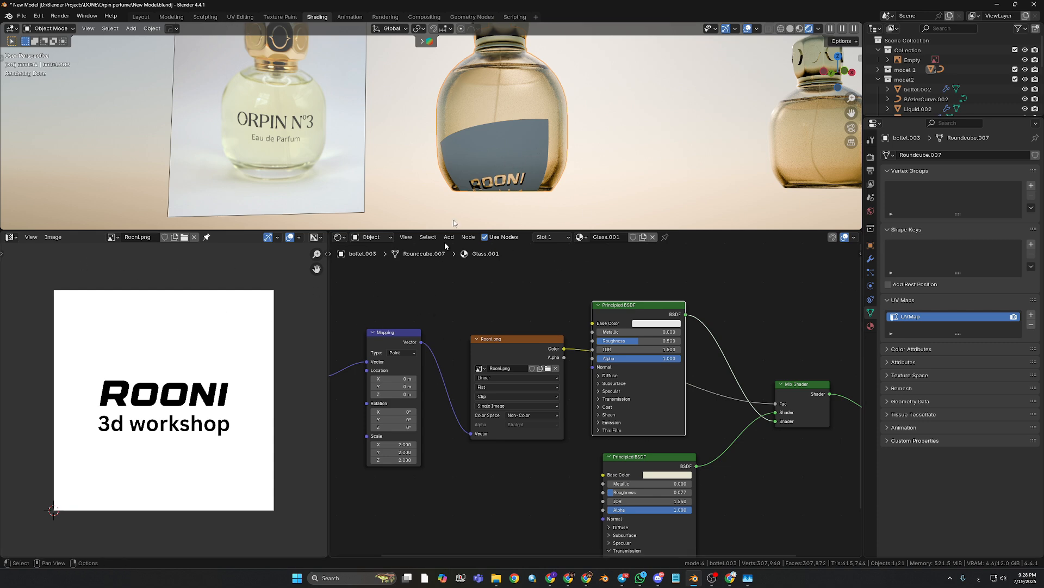
# Lower the bottle body's UV island over Rooni.png, rotate it slightly counterclockwise to level the logo, and check the placement on the bottle.
pyautogui.press('Tab')
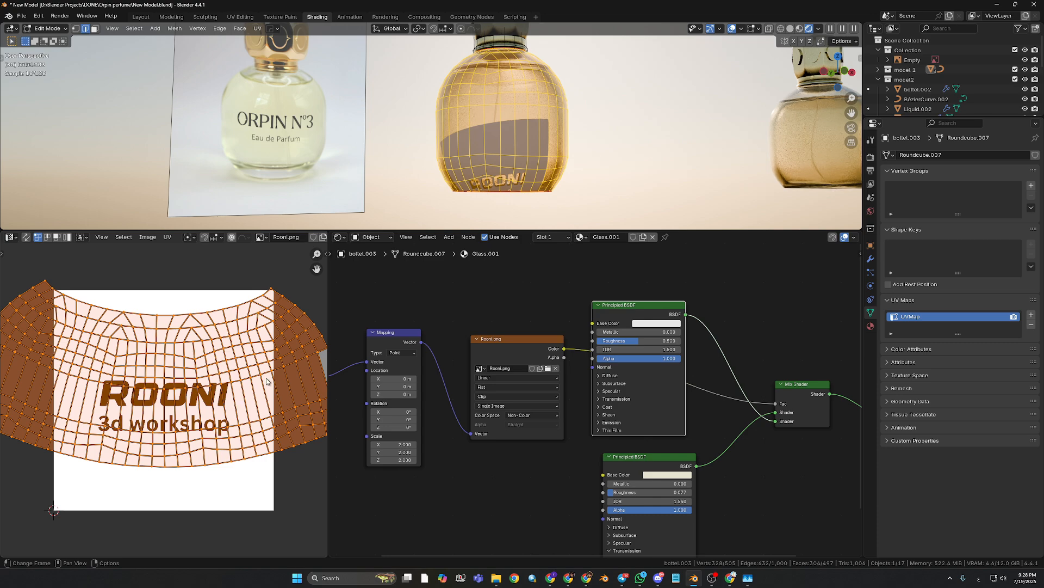
pyautogui.press('g')
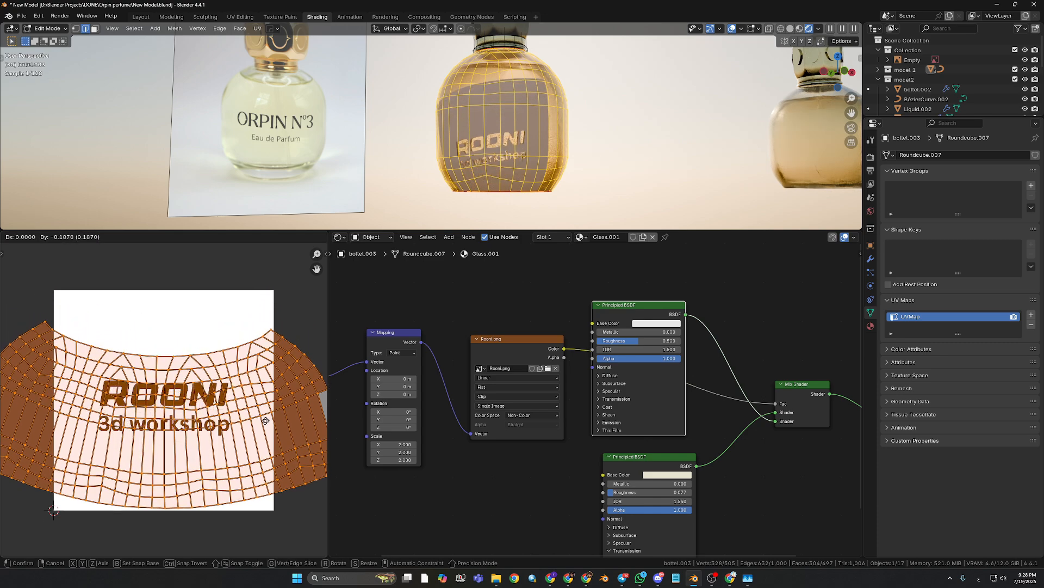
pyautogui.click(257, 436)
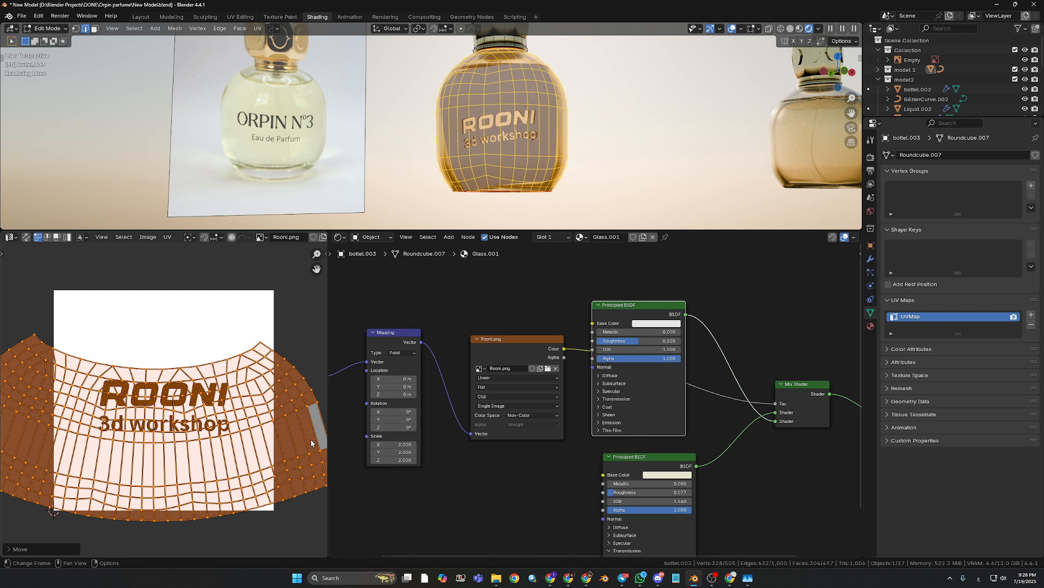
pyautogui.press('r')
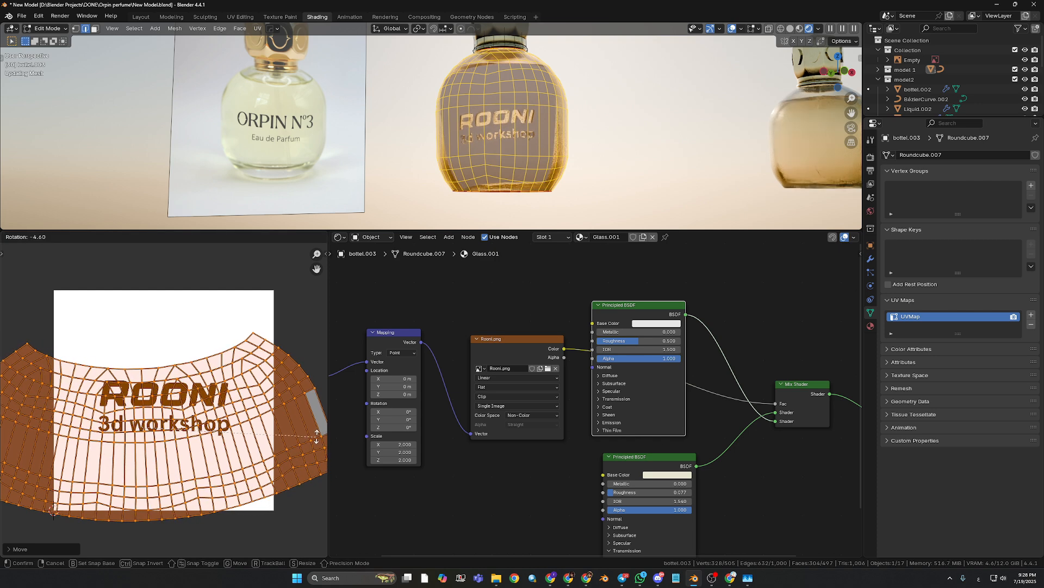
pyautogui.click(316, 433)
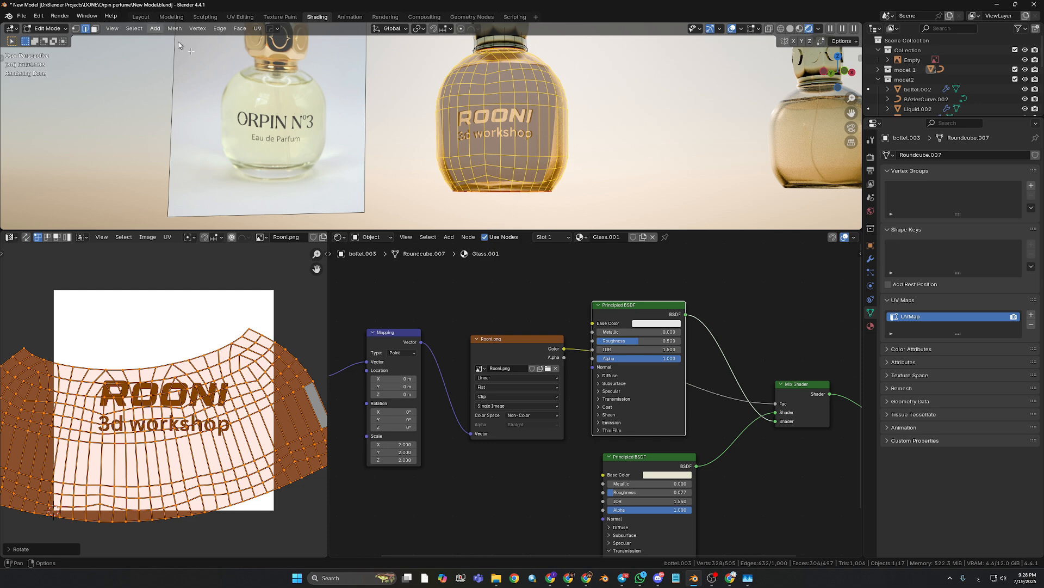
pyautogui.press('Tab')
pyautogui.moveTo(491, 145); pyautogui.dragTo(499, 180, button='middle')
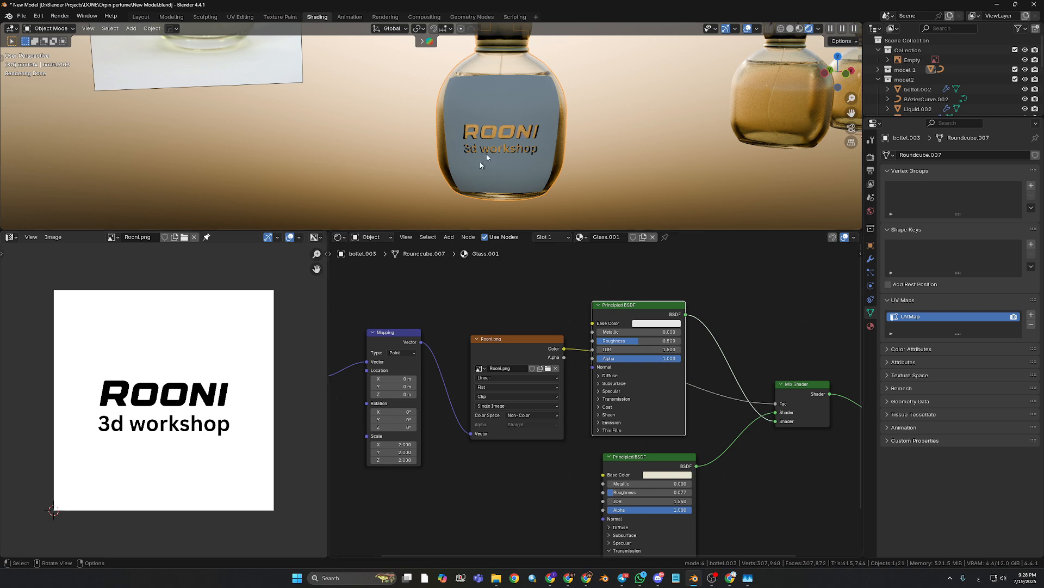
pyautogui.moveTo(489, 132); pyautogui.dragTo(562, 129, button='middle')
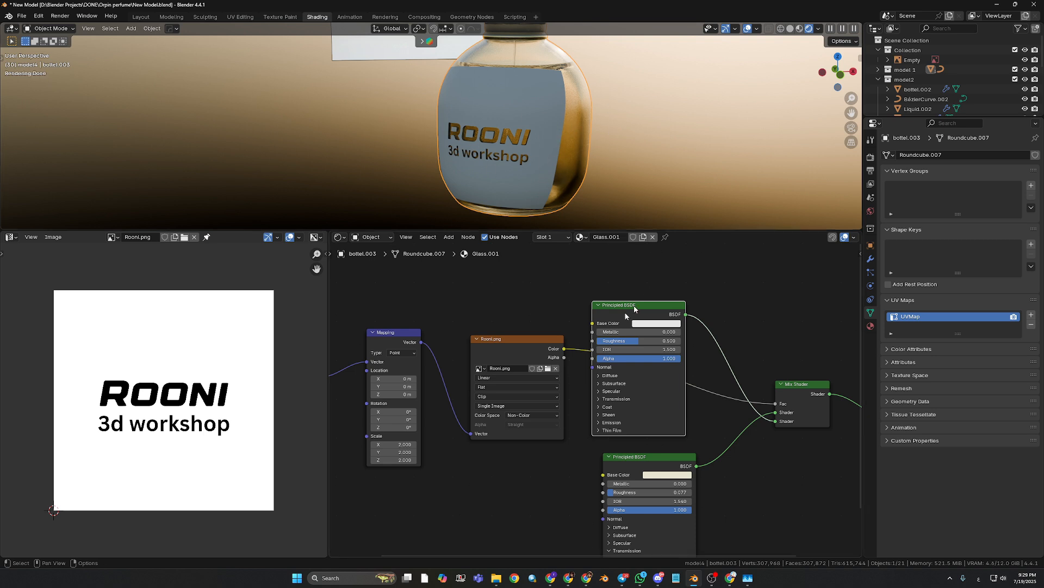
# Rearrange the nodes, placing the Rooni.png texture above the plain Principled BSDF and raising the glass Principled BSDF beside it.
pyautogui.moveTo(637, 308); pyautogui.dragTo(534, 439)
pyautogui.click(519, 340)
pyautogui.moveTo(519, 339); pyautogui.dragTo(504, 284)
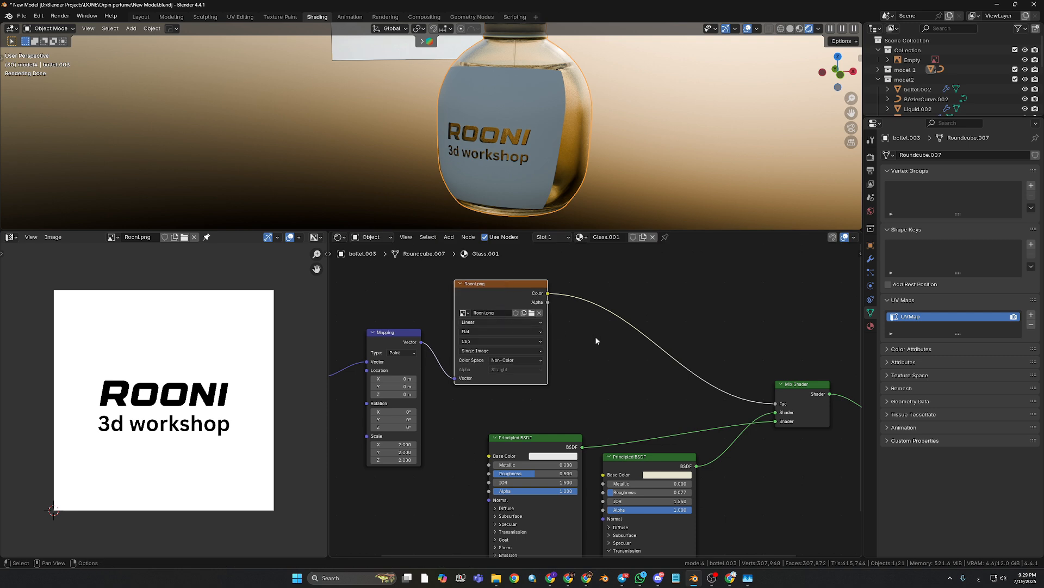
pyautogui.moveTo(590, 350); pyautogui.dragTo(564, 341, button='middle')
pyautogui.moveTo(612, 366); pyautogui.dragTo(554, 355, button='middle')
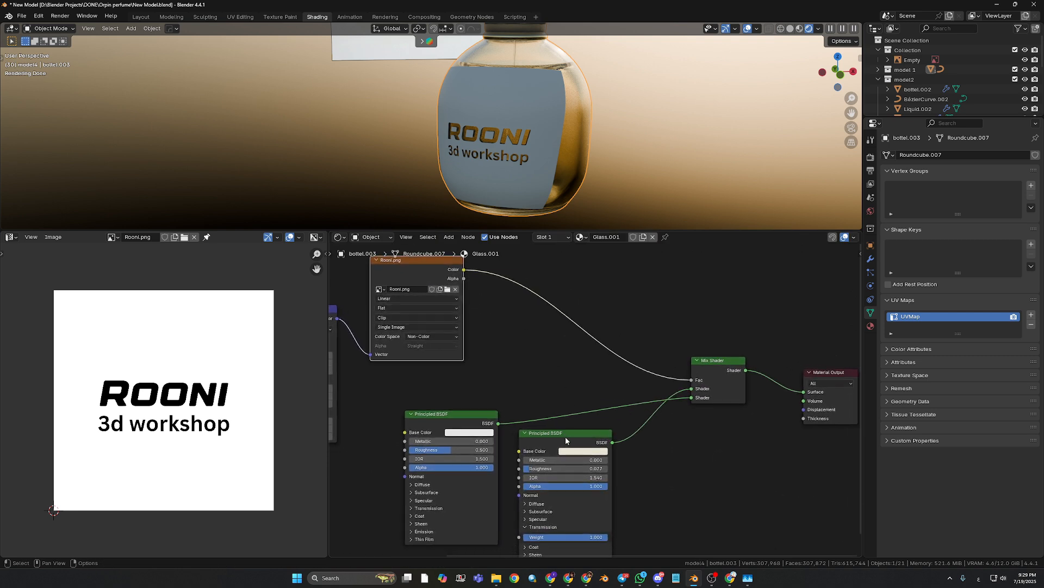
pyautogui.moveTo(566, 438); pyautogui.dragTo(569, 394)
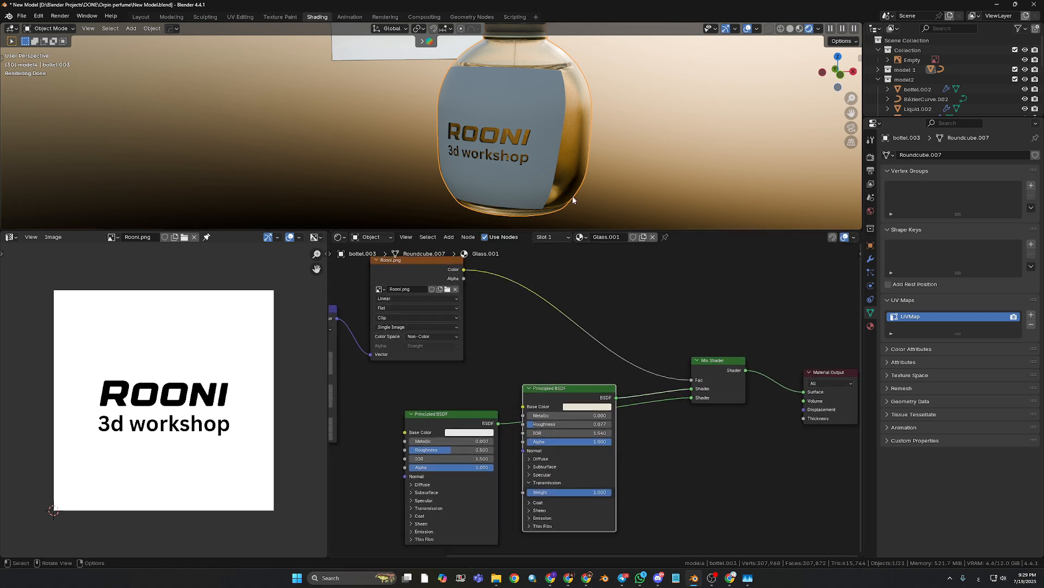
# Swap the Mix Shader inputs so the plain Principled BSDF feeds the first and the glass one the second, and space both nodes out.
pyautogui.moveTo(691, 388); pyautogui.dragTo(691, 397)
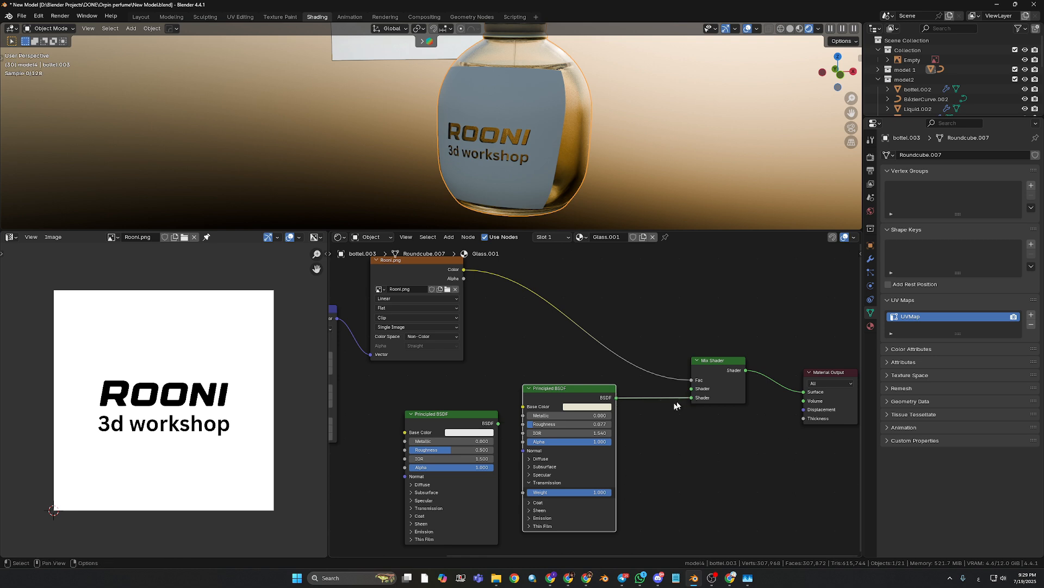
pyautogui.moveTo(499, 423); pyautogui.dragTo(690, 389)
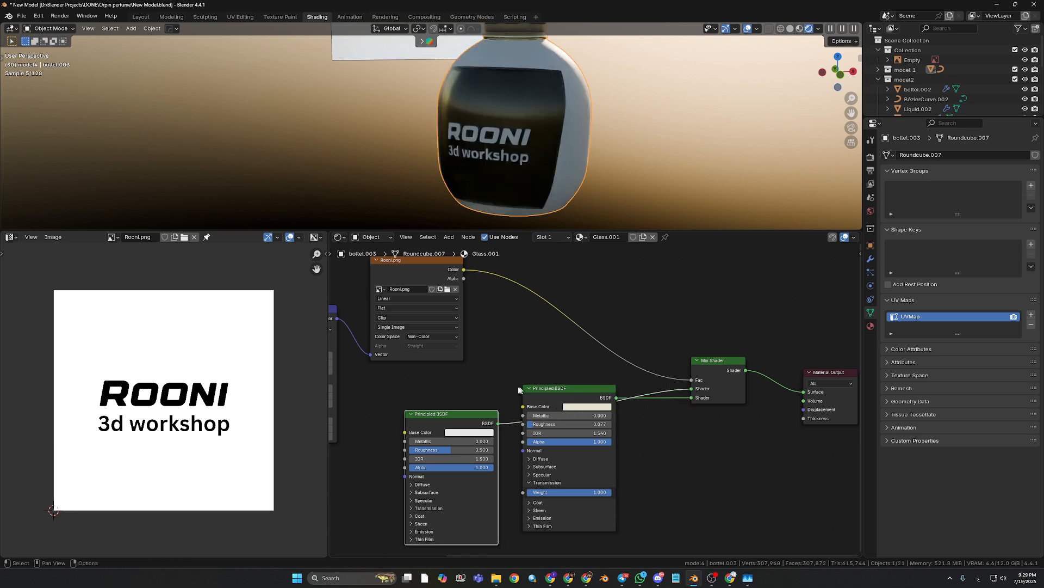
pyautogui.moveTo(458, 425); pyautogui.dragTo(443, 396)
pyautogui.moveTo(569, 392); pyautogui.dragTo(575, 410)
pyautogui.moveTo(681, 426); pyautogui.dragTo(738, 401, button='middle')
pyautogui.scroll(-1, 698, 411)
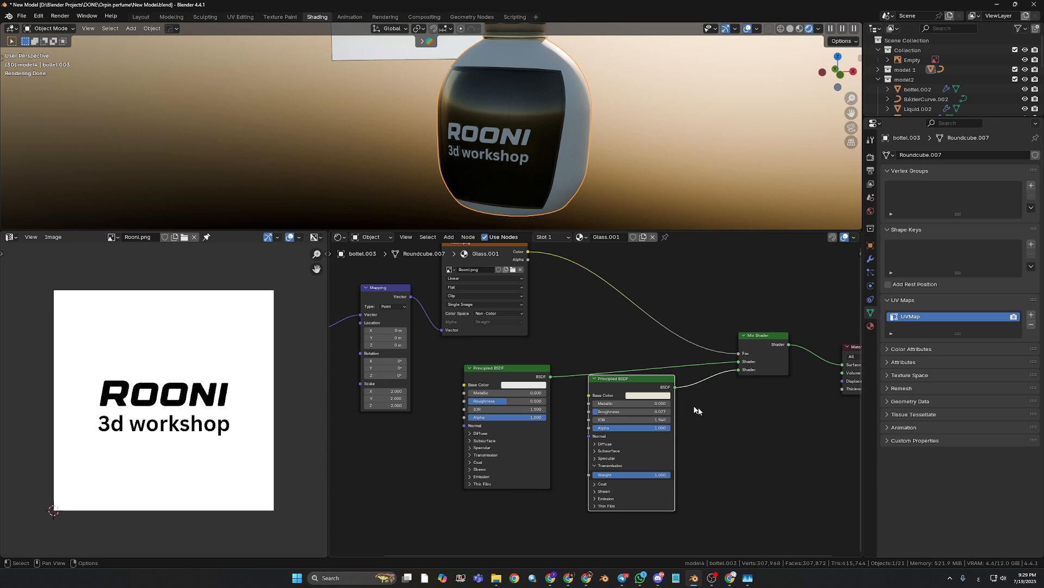
# Set the Rooni.png texture's extension mode to Extend and inspect the logo on the glass bottle.
pyautogui.click(459, 298)
pyautogui.click(470, 323)
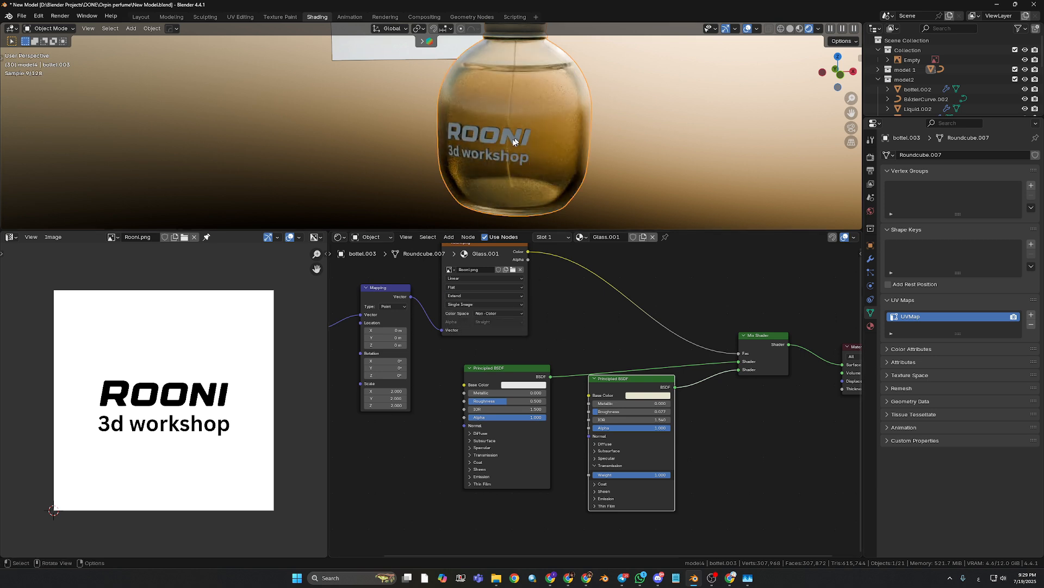
pyautogui.moveTo(513, 138); pyautogui.dragTo(547, 142, button='middle')
pyautogui.moveTo(623, 68); pyautogui.dragTo(588, 75, button='middle')
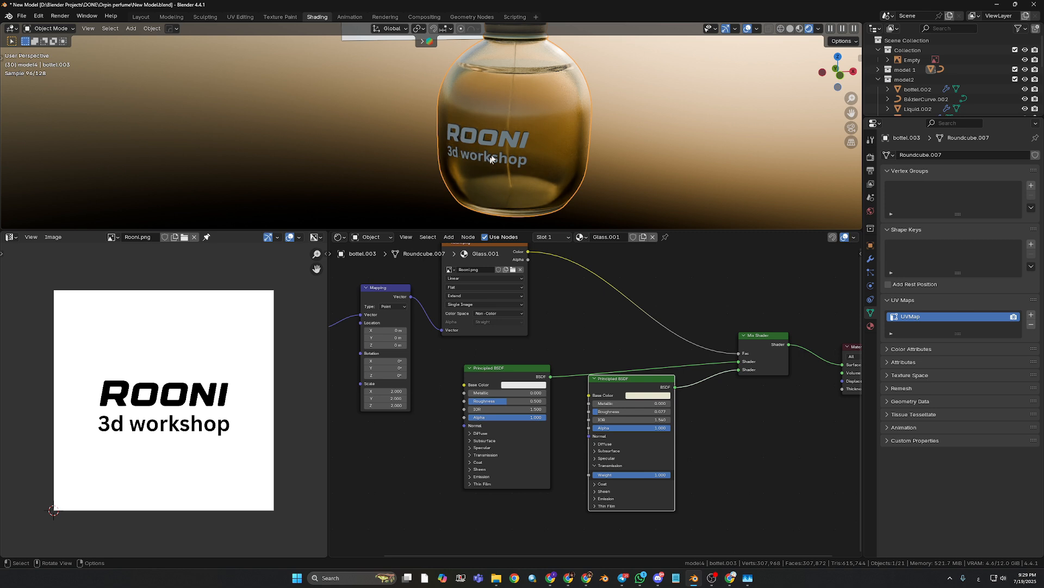
# Set the Rooni.png texture's extension to Clip and connect the glass Principled BSDF to the Mix Shader's first input, the plain one to the second.
pyautogui.click(481, 297)
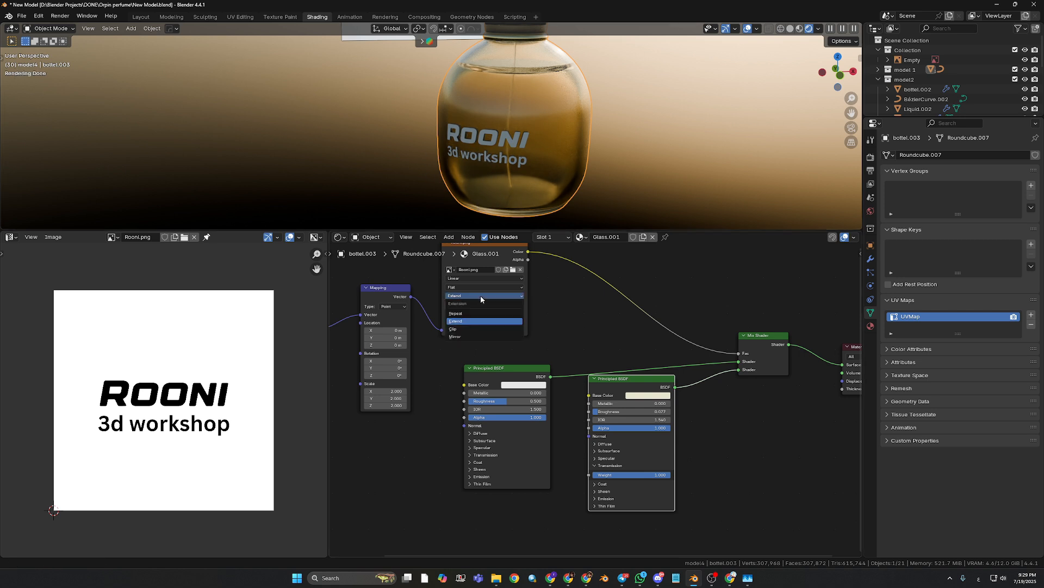
pyautogui.click(469, 329)
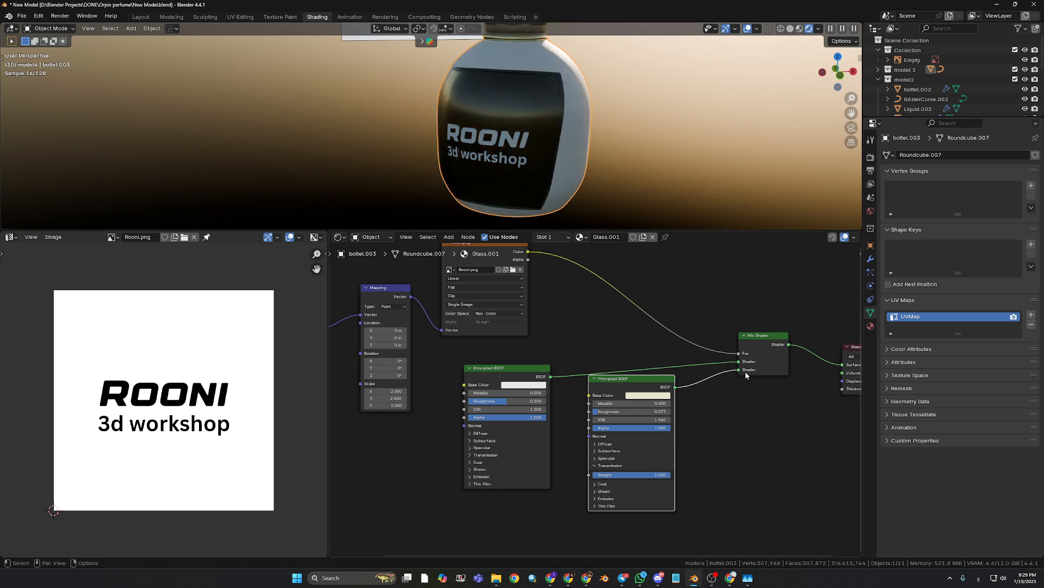
pyautogui.moveTo(738, 369); pyautogui.dragTo(738, 362)
pyautogui.moveTo(551, 377); pyautogui.dragTo(738, 369)
pyautogui.moveTo(503, 144); pyautogui.dragTo(515, 140, button='middle')
pyautogui.scroll(-1, 516, 140)
pyautogui.scroll(-1, 511, 111)
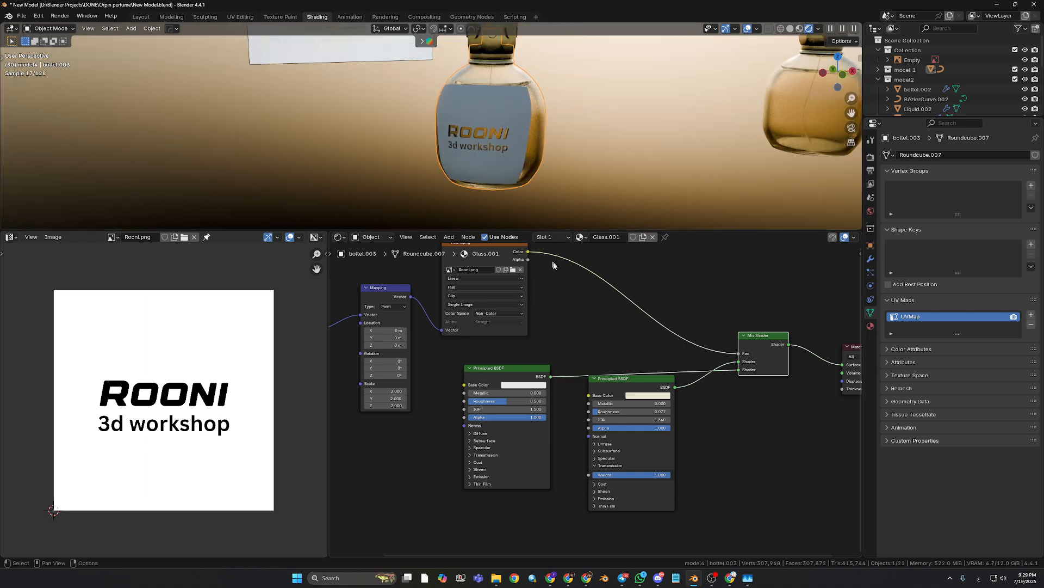
# Insert an Invert Color node between the Rooni.png texture's Color output and the Mix Shader's Fac input.
pyautogui.moveTo(569, 306); pyautogui.dragTo(557, 325, button='middle')
pyautogui.hotkey('shift', 'a')
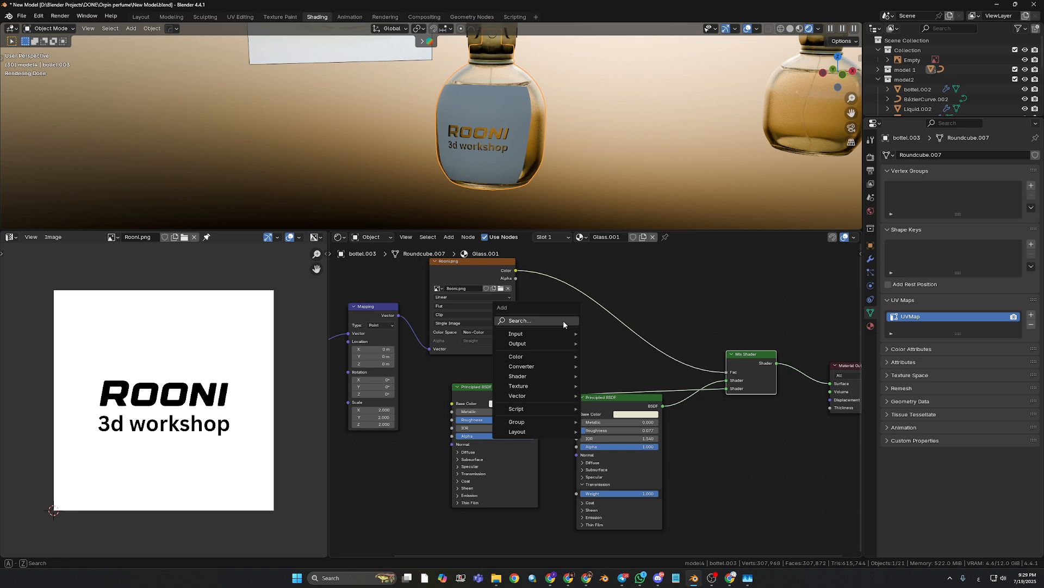
pyautogui.click(563, 320)
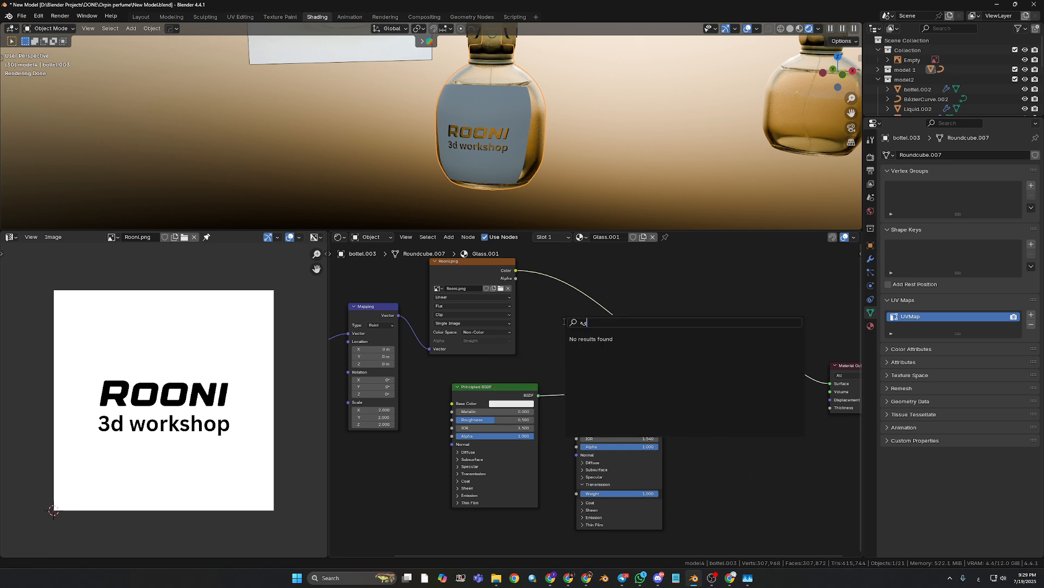
pyautogui.write('Inv')
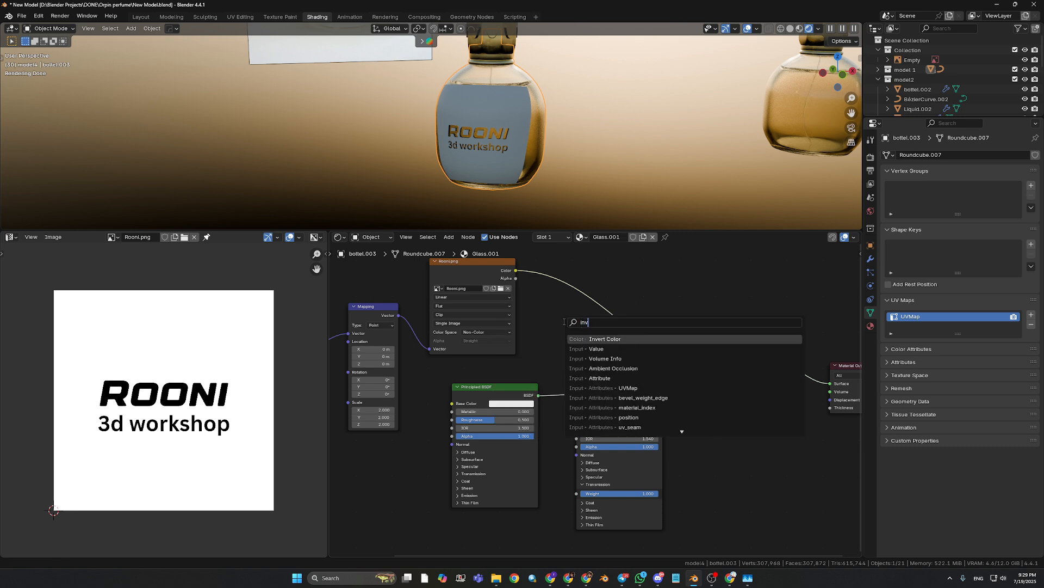
pyautogui.press('Return')
pyautogui.click(544, 274)
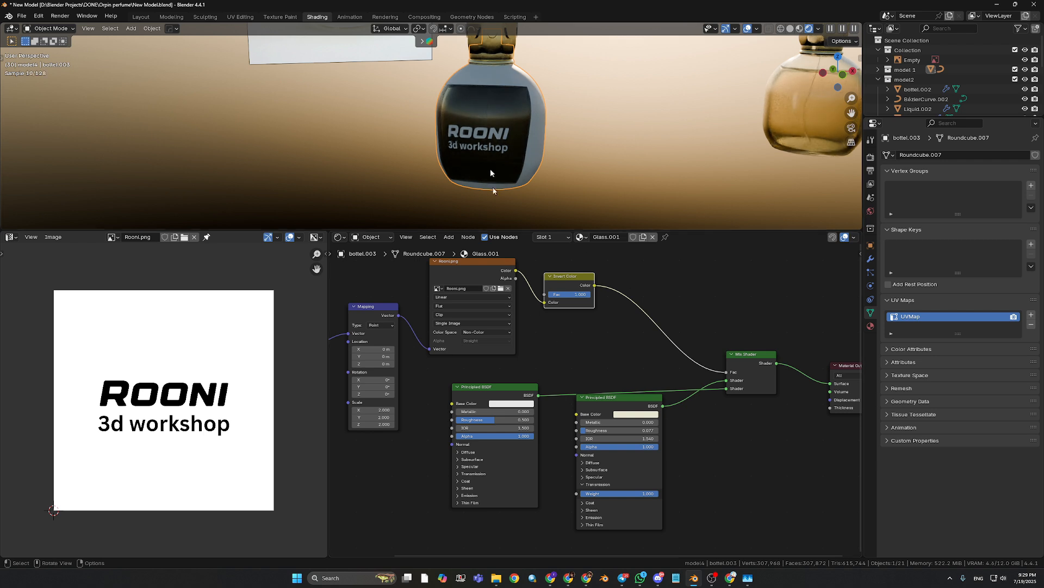
# Change the Rooni.png texture's extension from Clip to Extend and check the logo around the bottle.
pyautogui.moveTo(490, 173); pyautogui.dragTo(476, 175, button='middle')
pyautogui.click(476, 314)
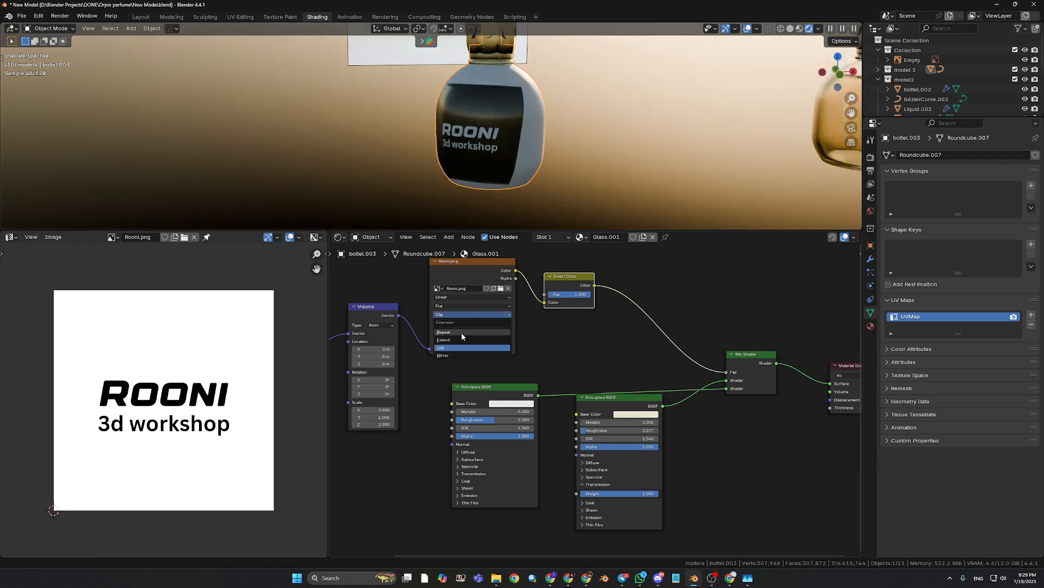
pyautogui.click(459, 339)
pyautogui.moveTo(524, 145); pyautogui.dragTo(573, 109, button='middle')
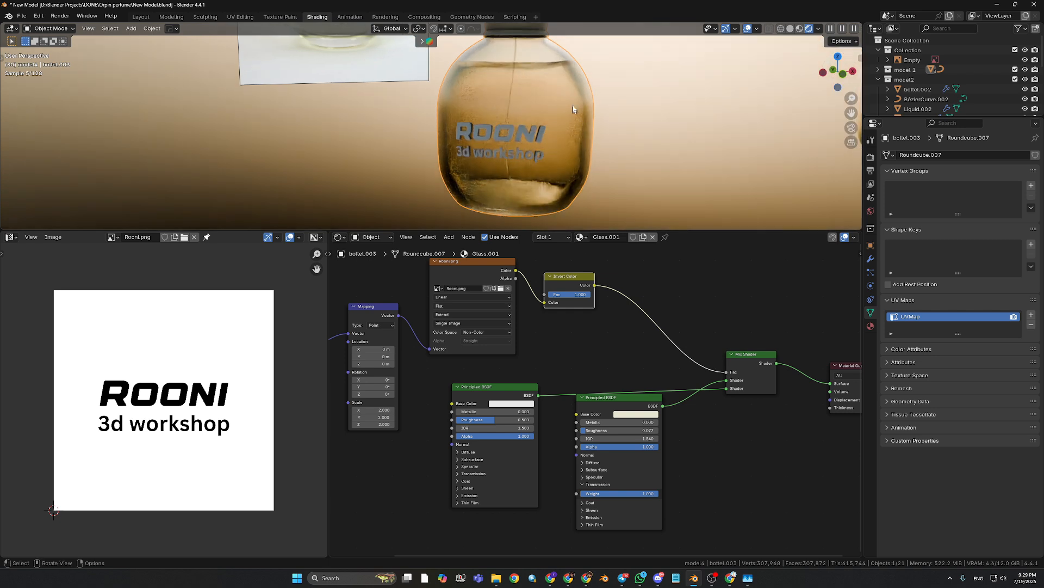
pyautogui.moveTo(551, 142); pyautogui.dragTo(536, 146, button='middle')
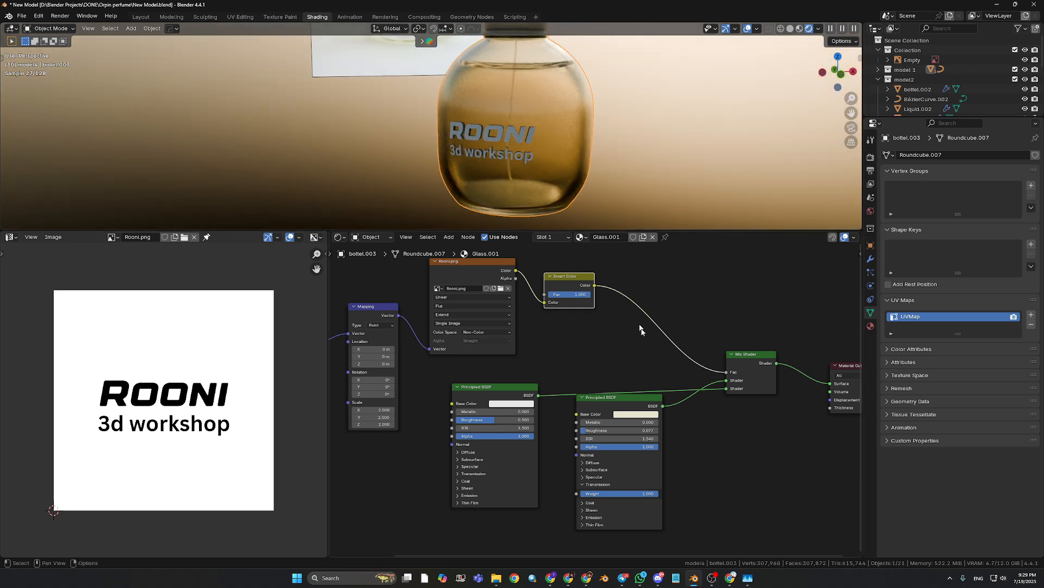
# Reposition the glass Principled BSDF and Invert Color nodes, then link the plain shader to the Mix Shader's first input and glass to its second.
pyautogui.moveTo(638, 408); pyautogui.dragTo(628, 411)
pyautogui.moveTo(581, 279); pyautogui.dragTo(617, 301)
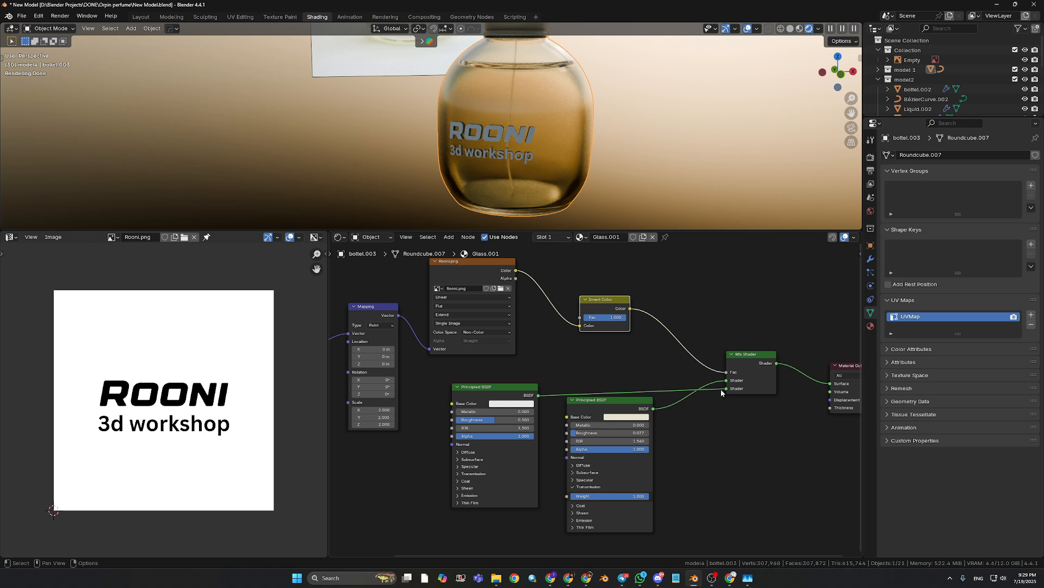
pyautogui.moveTo(726, 388); pyautogui.dragTo(725, 381)
pyautogui.moveTo(653, 409); pyautogui.dragTo(726, 388)
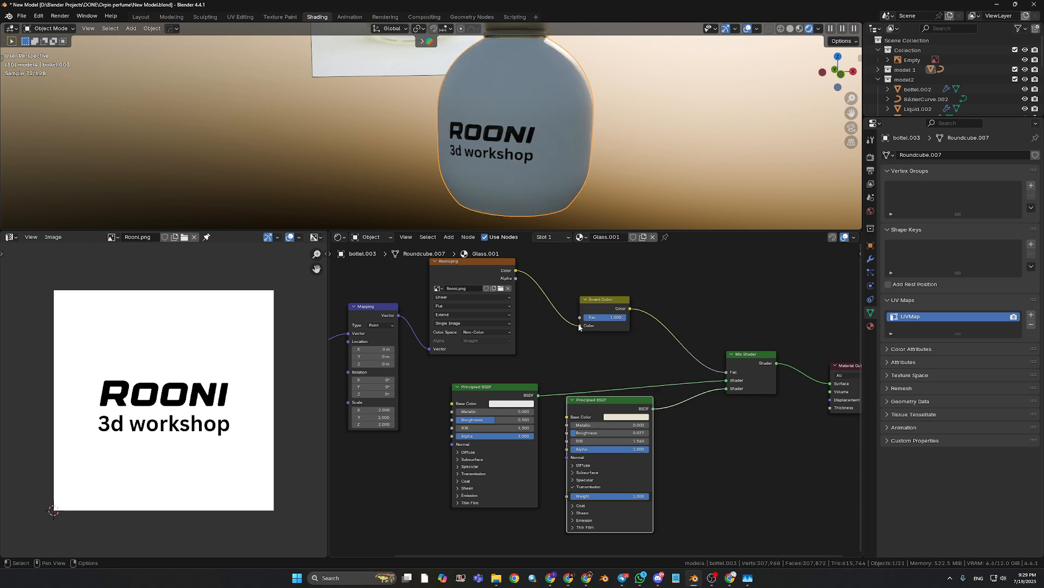
# Connect the Rooni.png Color output directly to the Mix Shader's Fac, delete the Invert Color node, and realign both Principled BSDF nodes.
pyautogui.moveTo(580, 325); pyautogui.dragTo(727, 372)
pyautogui.click(605, 300)
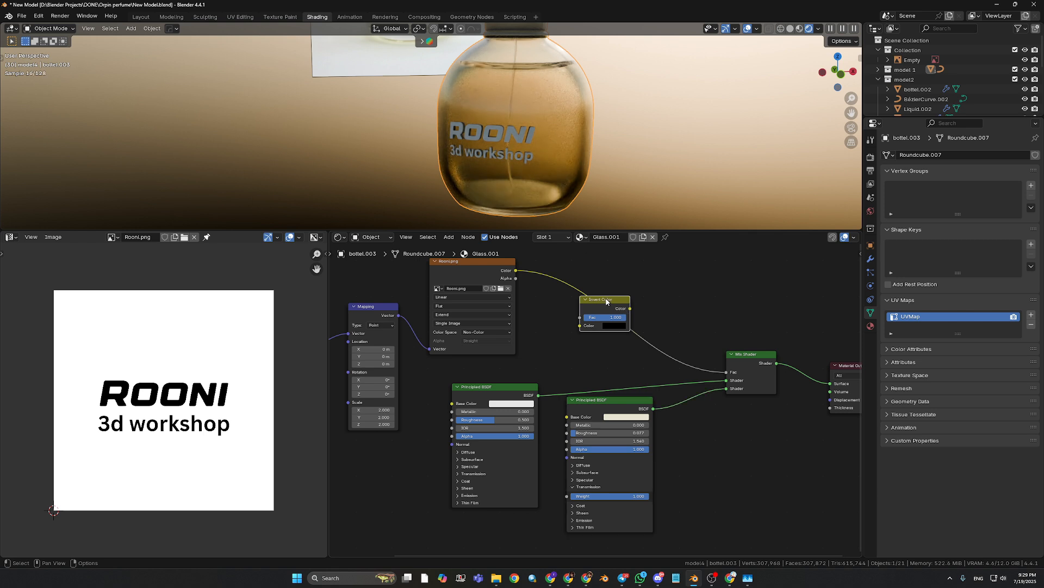
pyautogui.press('x')
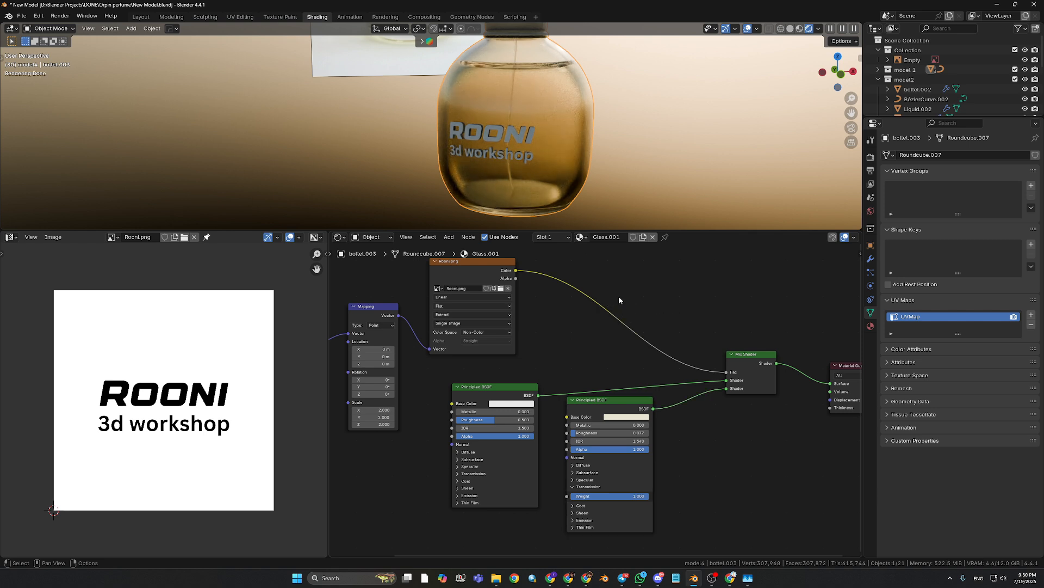
pyautogui.moveTo(601, 406); pyautogui.dragTo(606, 416)
pyautogui.moveTo(504, 389); pyautogui.dragTo(523, 387)
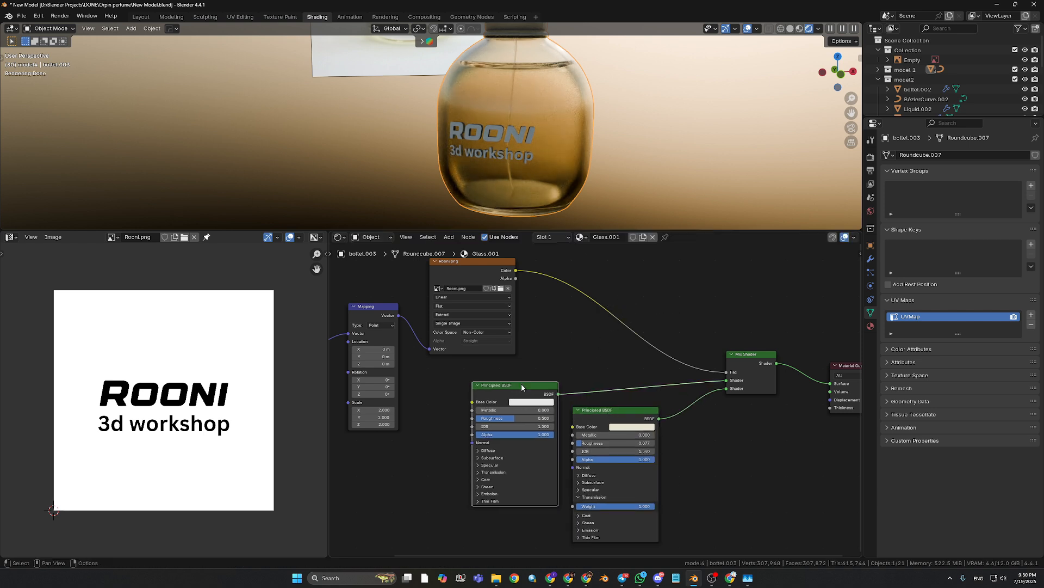
# Switch to Discord, read the latest message in the PixeLender general channel, and return to Blender.
pyautogui.click(658, 578)
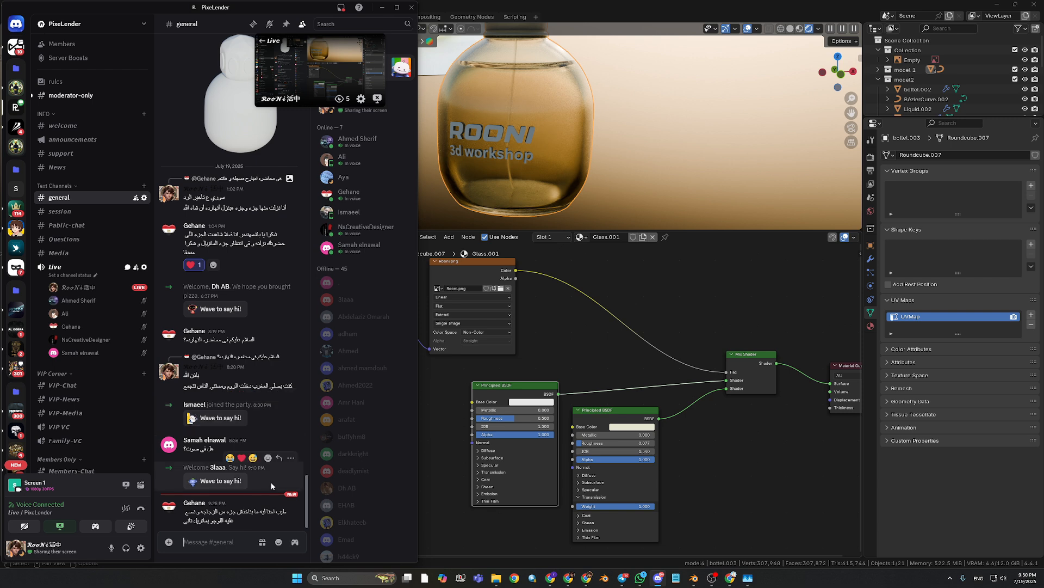
pyautogui.moveTo(265, 511); pyautogui.dragTo(209, 514)
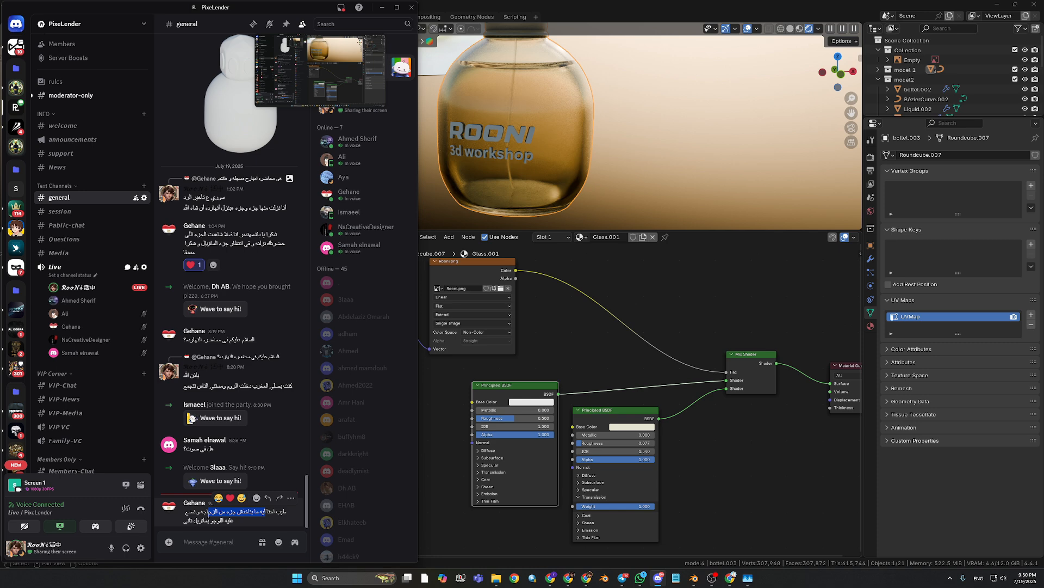
pyautogui.click(208, 515)
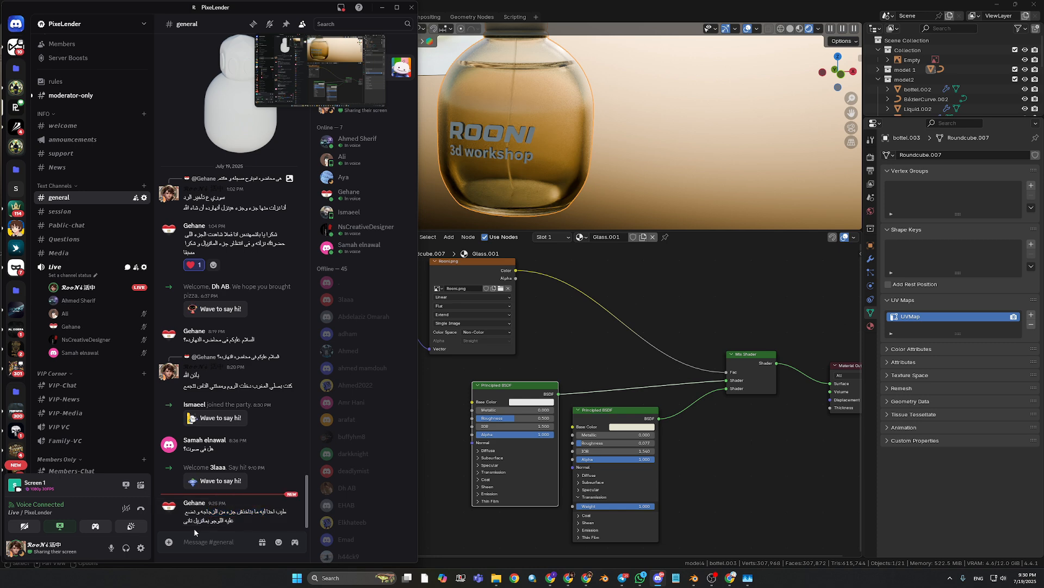
pyautogui.click(446, 389)
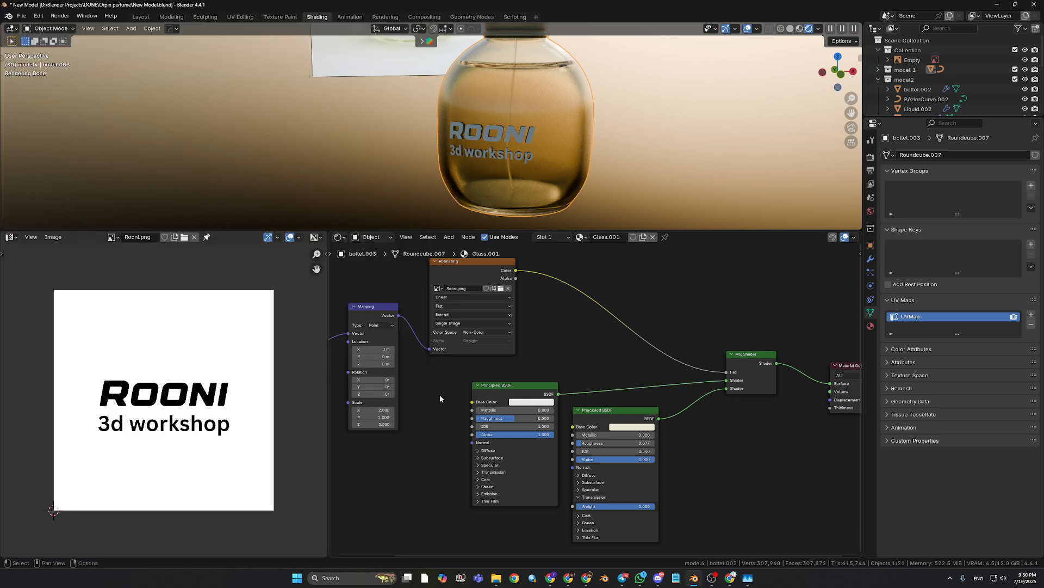
# Try the Clip extension on the Rooni.png texture, view the bottle, and restore the extension to Extend.
pyautogui.click(463, 315)
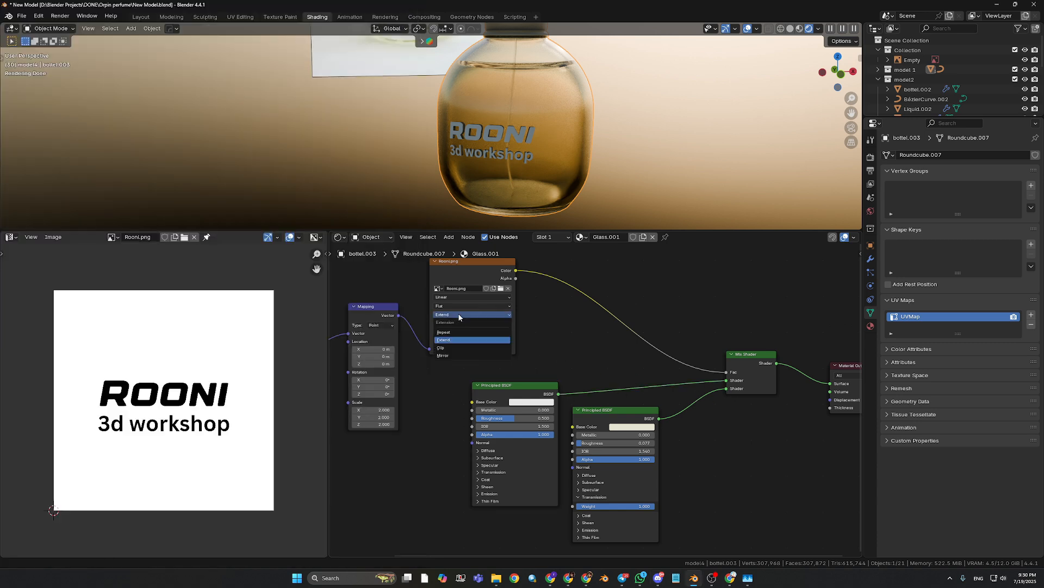
pyautogui.click(447, 346)
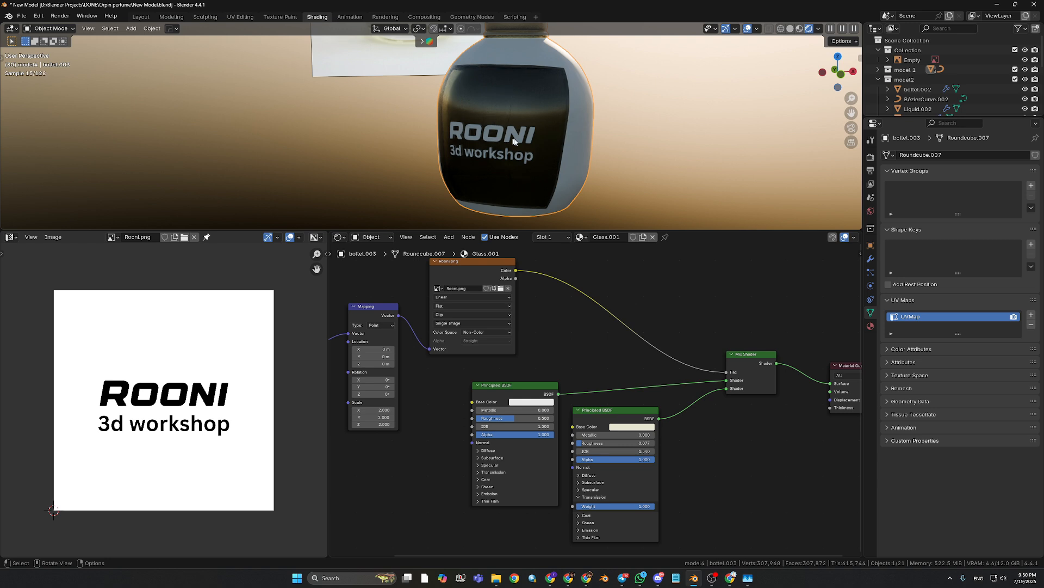
pyautogui.moveTo(513, 140); pyautogui.dragTo(540, 141, button='middle')
pyautogui.click(473, 314)
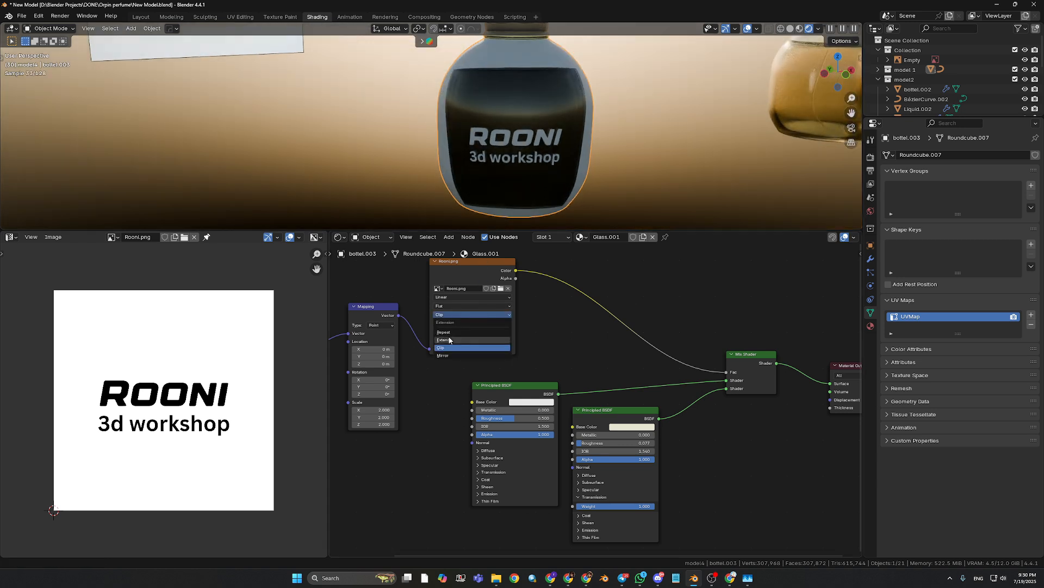
pyautogui.click(457, 336)
pyautogui.scroll(-3, 582, 190)
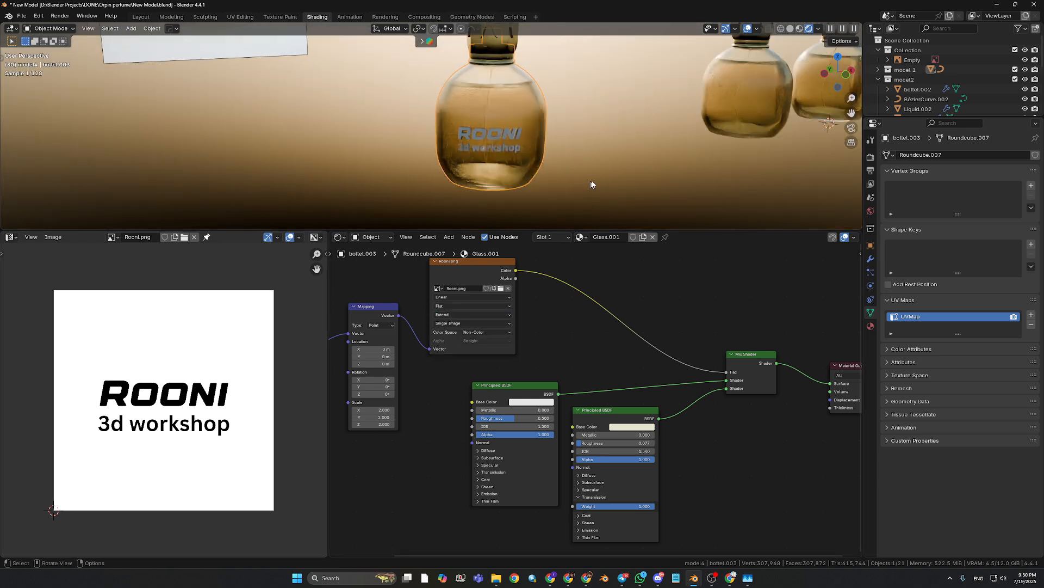
pyautogui.scroll(2, 549, 179)
pyautogui.scroll(2, 536, 182)
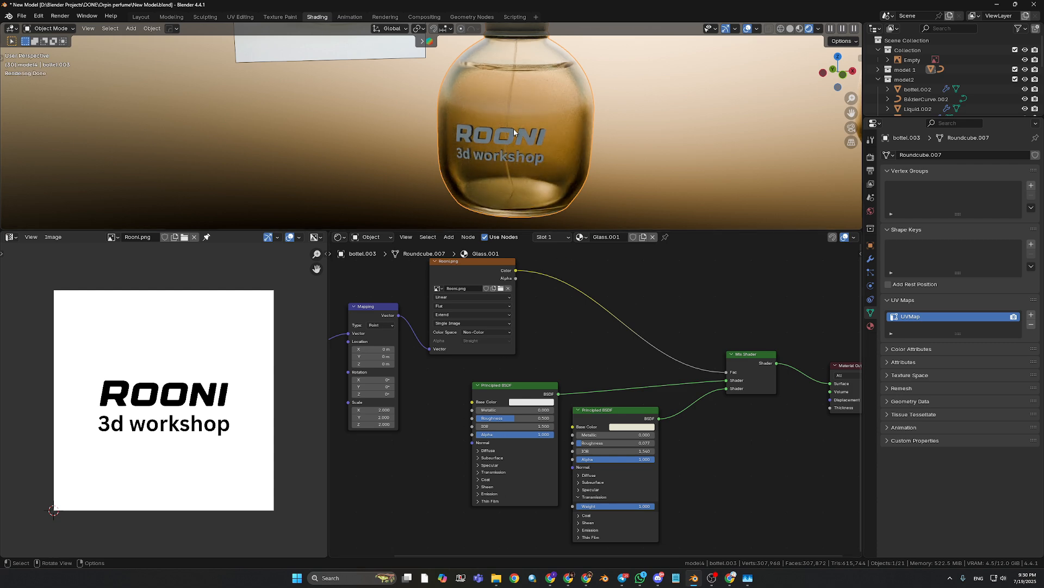
# Enter Edit Mode, clear the selection, and select a closed rectangle of edges around the logo on the bottle's front.
pyautogui.press('Tab')
pyautogui.moveTo(514, 128); pyautogui.dragTo(475, 124, button='middle')
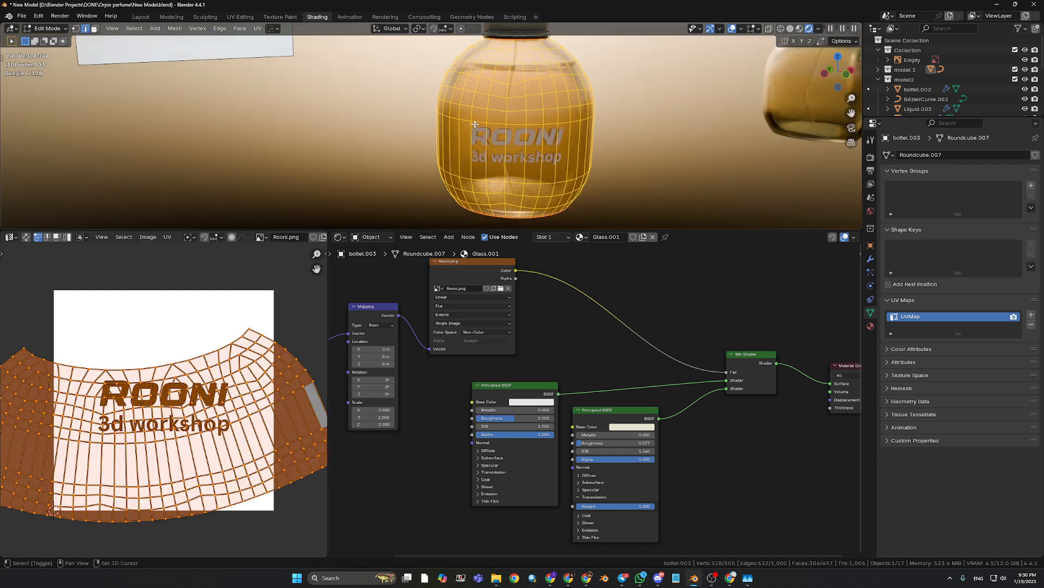
pyautogui.hotkey('alt', 'a')
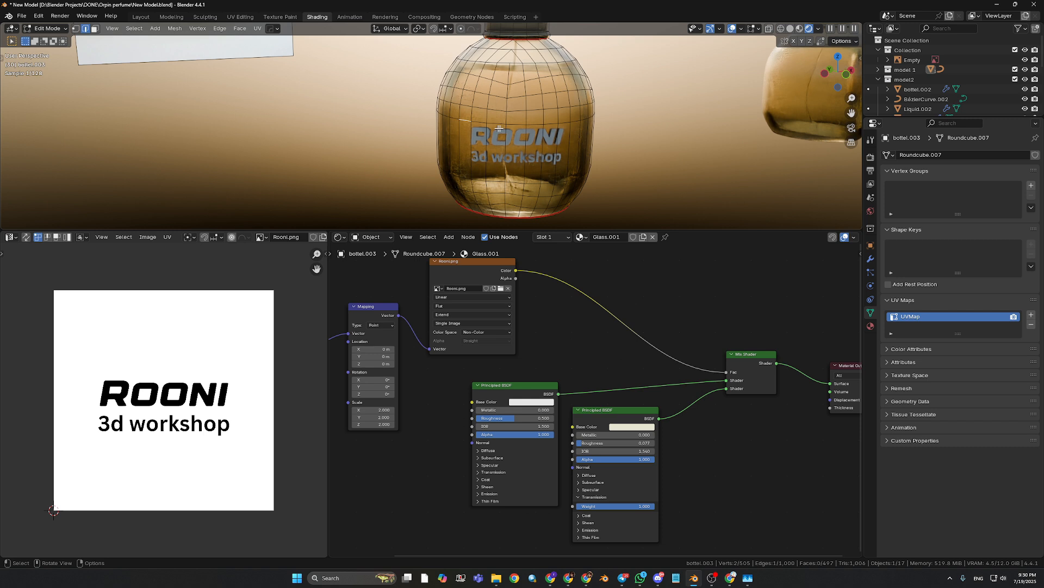
pyautogui.keyDown('ctrl'); pyautogui.keyDown('shift'); pyautogui.click(572, 120); pyautogui.keyUp('shift'); pyautogui.keyUp('ctrl')
pyautogui.keyDown('ctrl'); pyautogui.click(574, 173); pyautogui.keyUp('ctrl')
pyautogui.keyDown('ctrl'); pyautogui.click(467, 179); pyautogui.keyUp('ctrl')
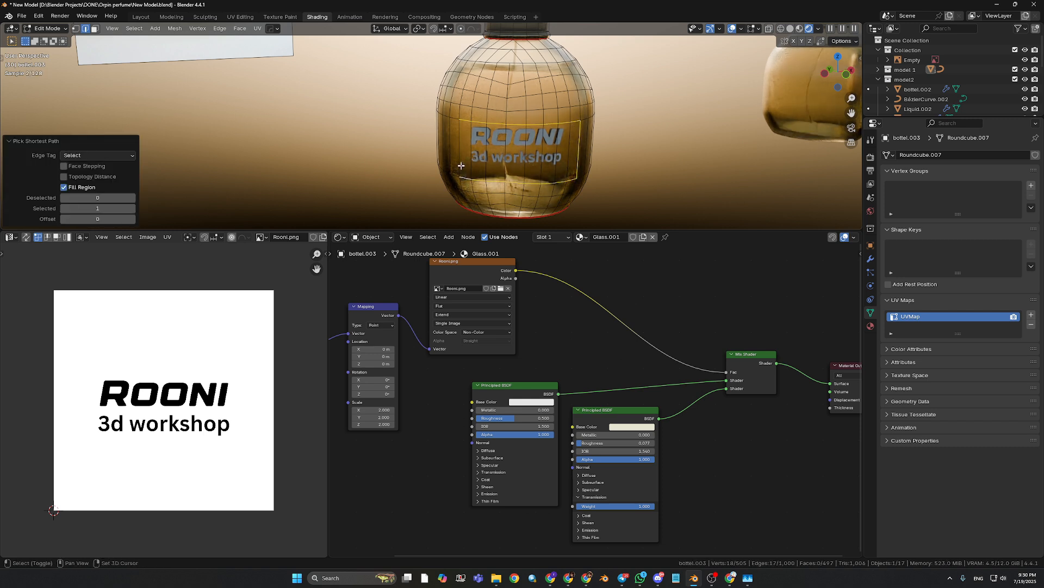
pyautogui.keyDown('shift'); pyautogui.click(460, 163); pyautogui.keyUp('shift')
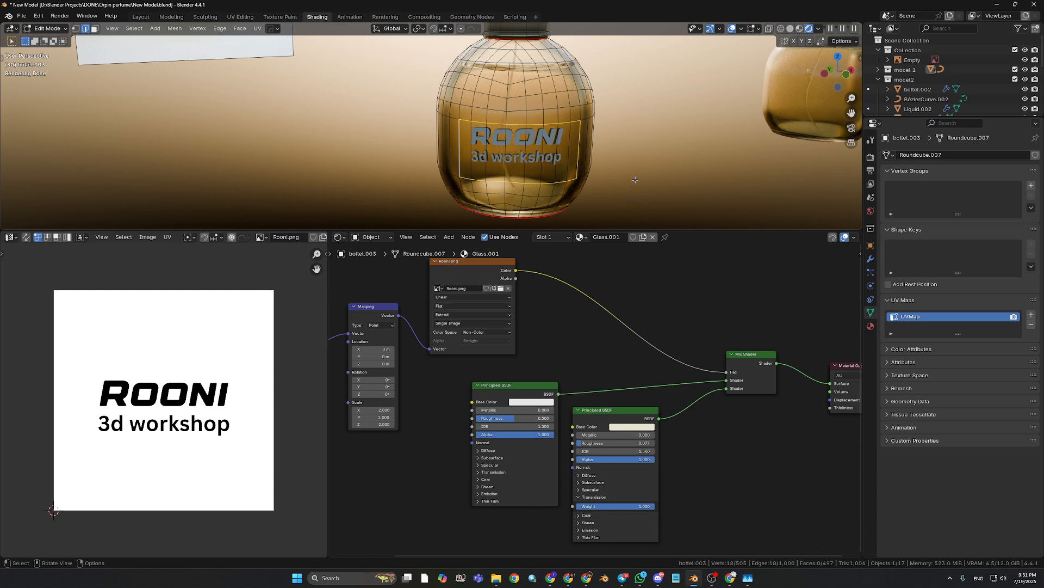
# Check the Discord chat, move the Mix Shader in Blender, and duplicate it together with the glass Principled BSDF.
pyautogui.hotkey('alt', 'Tab')
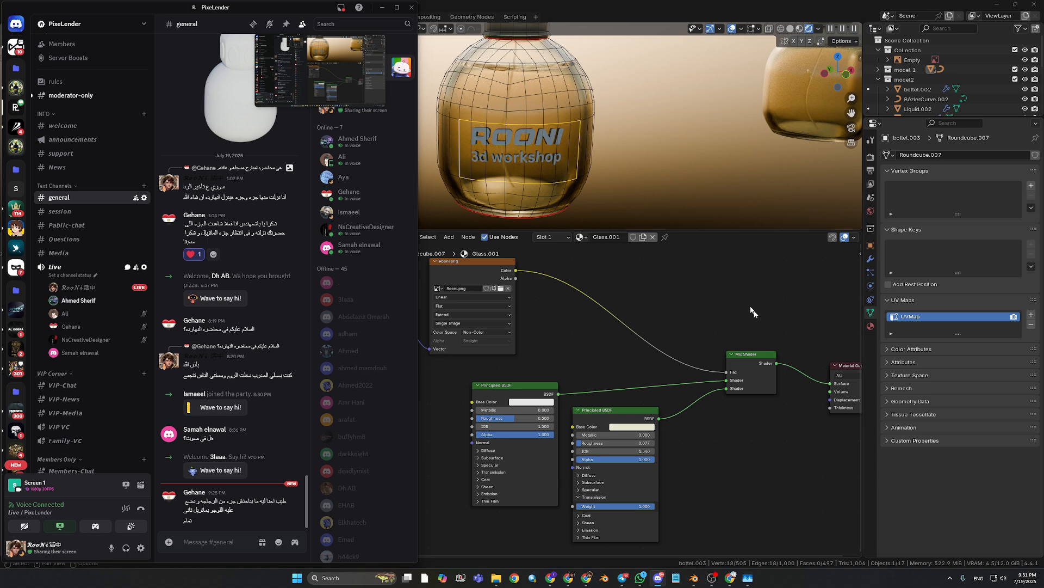
pyautogui.moveTo(757, 355); pyautogui.dragTo(685, 331)
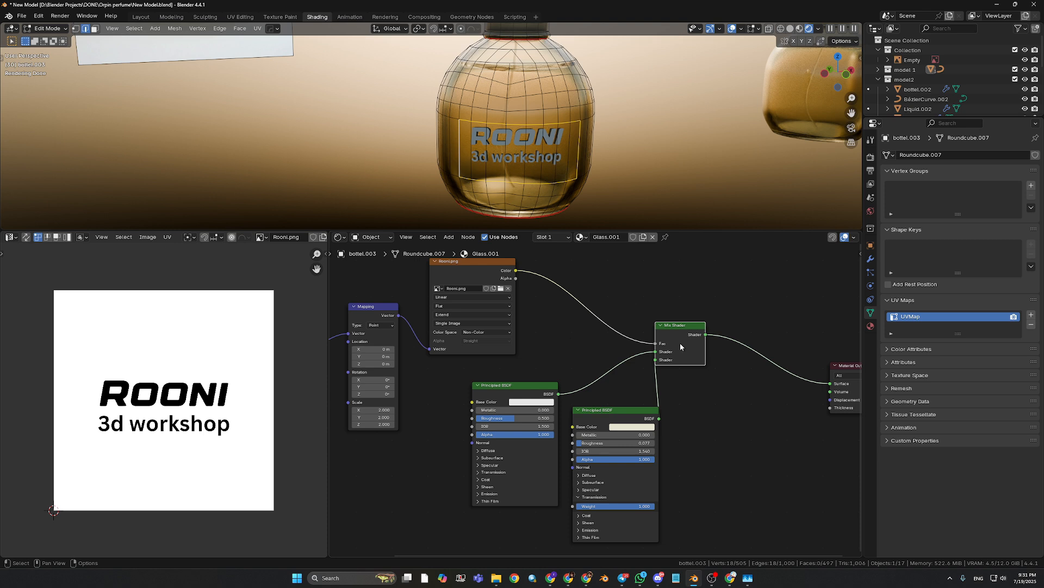
pyautogui.hotkey('shift', 'd')
pyautogui.click(779, 298)
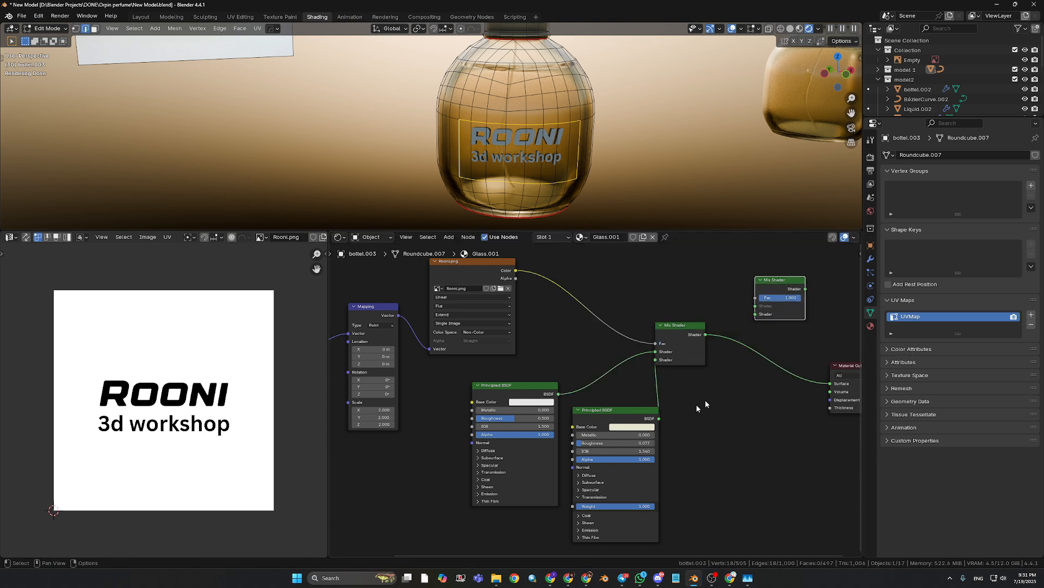
pyautogui.click(616, 409)
pyautogui.hotkey('shift', 'd')
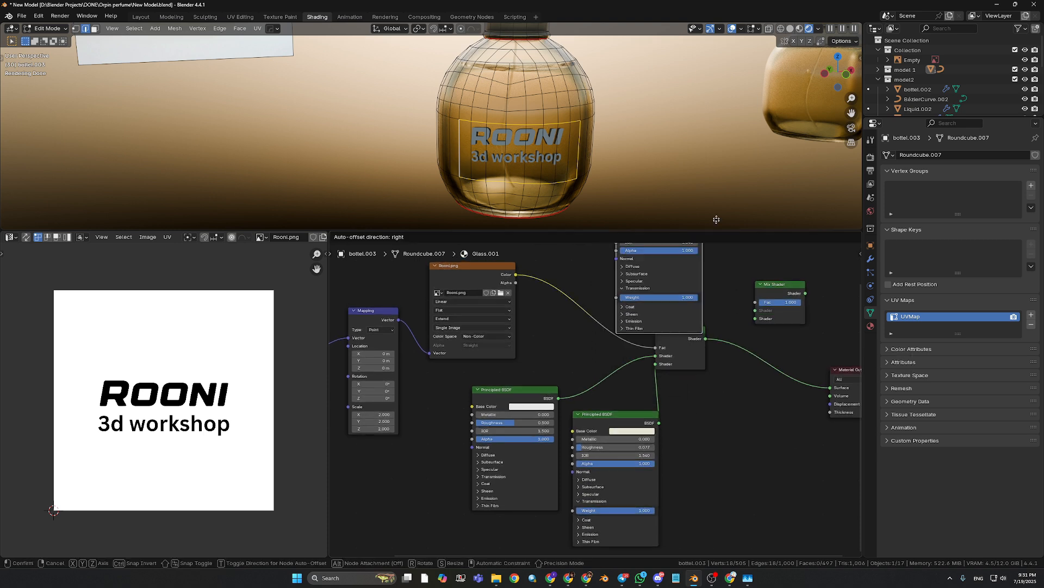
pyautogui.click(718, 271)
# Link the original Mix Shader and duplicated glass shader into the second Mix Shader, and delete both duplicated nodes.
pyautogui.moveTo(707, 417); pyautogui.dragTo(755, 388)
pyautogui.moveTo(705, 260); pyautogui.dragTo(755, 397)
pyautogui.moveTo(806, 372); pyautogui.dragTo(814, 427)
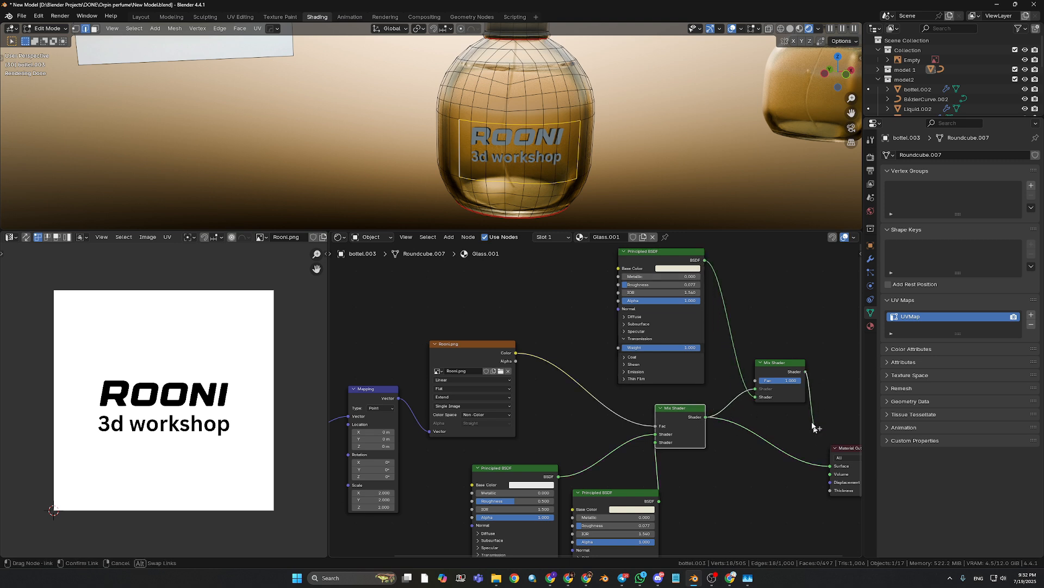
pyautogui.rightClick(812, 423)
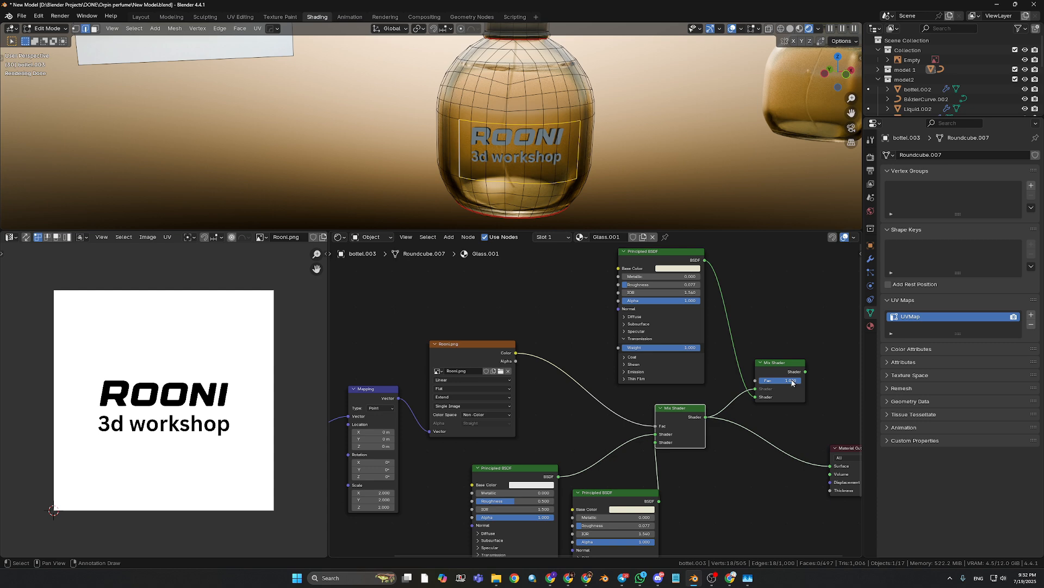
pyautogui.moveTo(835, 386); pyautogui.dragTo(641, 286)
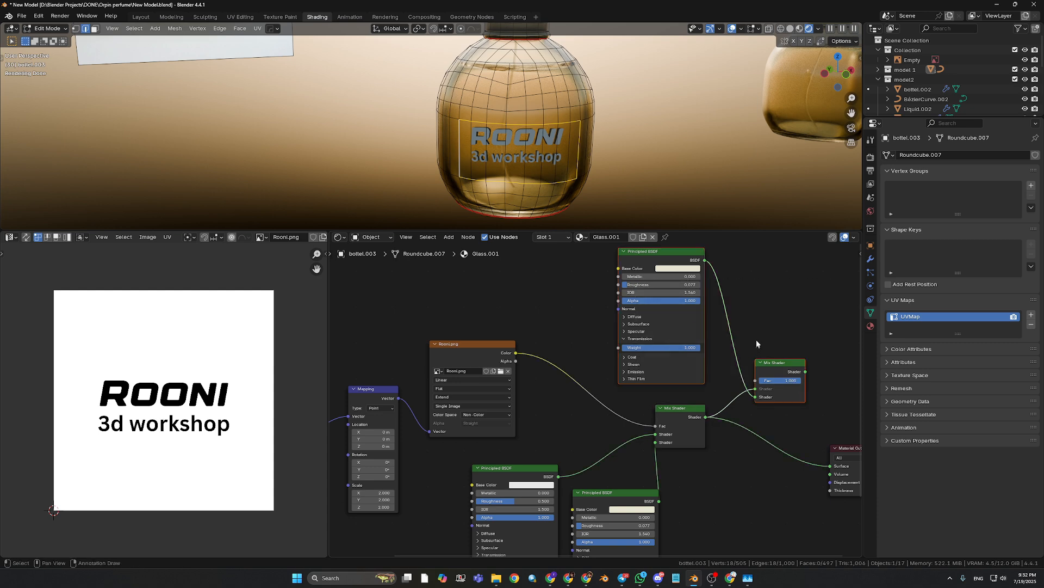
pyautogui.press('x')
# Switch to Discord to check the PixeLender general channel again, and return to Blender.
pyautogui.click(659, 578)
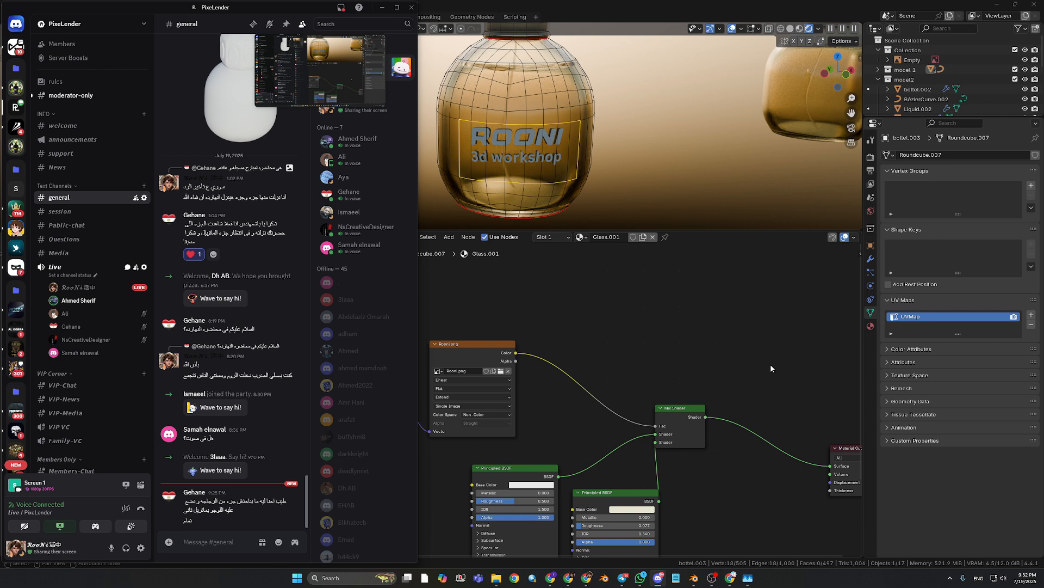
pyautogui.click(707, 346)
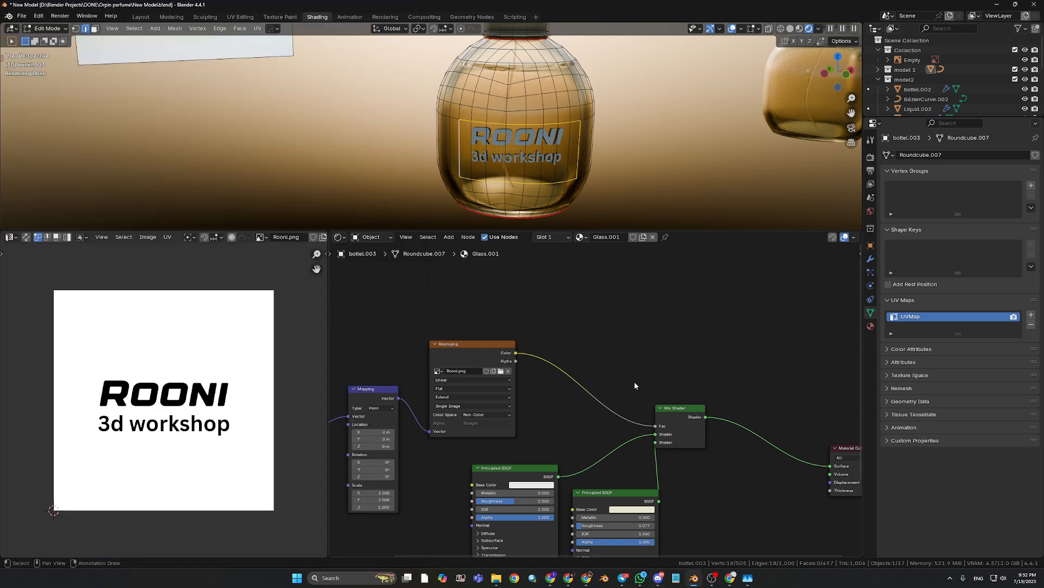
# Stack the plain and glass Principled BSDF nodes in a column beneath the Rooni.png texture node.
pyautogui.scroll(-2, 600, 377)
pyautogui.moveTo(604, 377); pyautogui.dragTo(655, 323, button='middle')
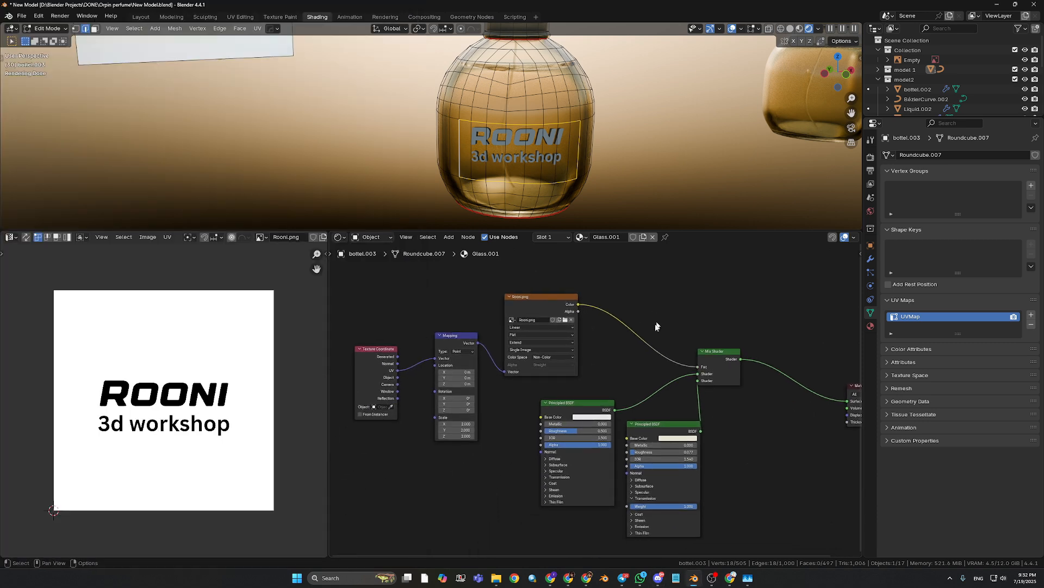
pyautogui.scroll(-1, 660, 403)
pyautogui.moveTo(710, 444); pyautogui.dragTo(615, 383, button='middle')
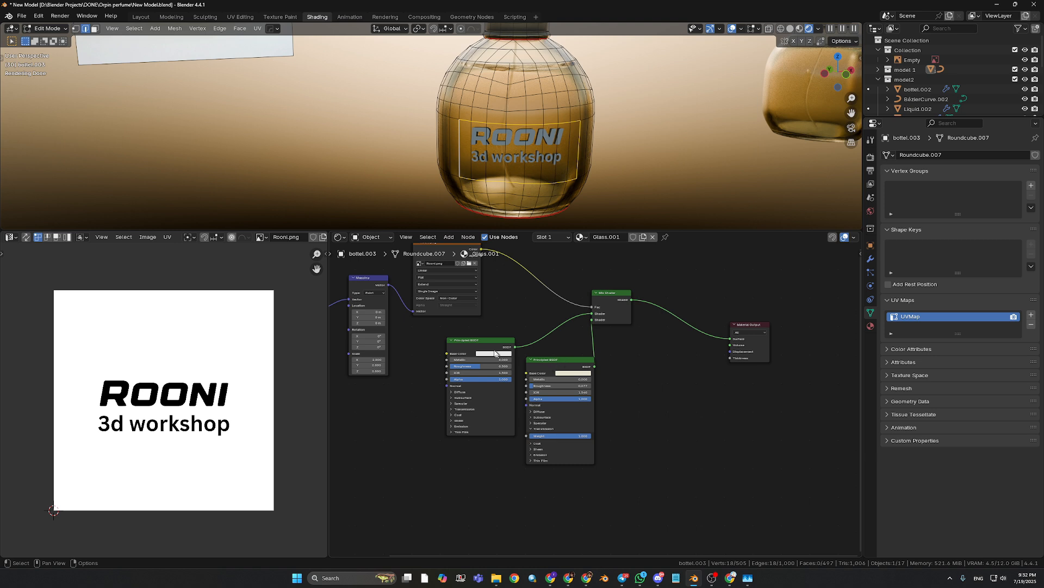
pyautogui.moveTo(495, 354); pyautogui.dragTo(459, 337)
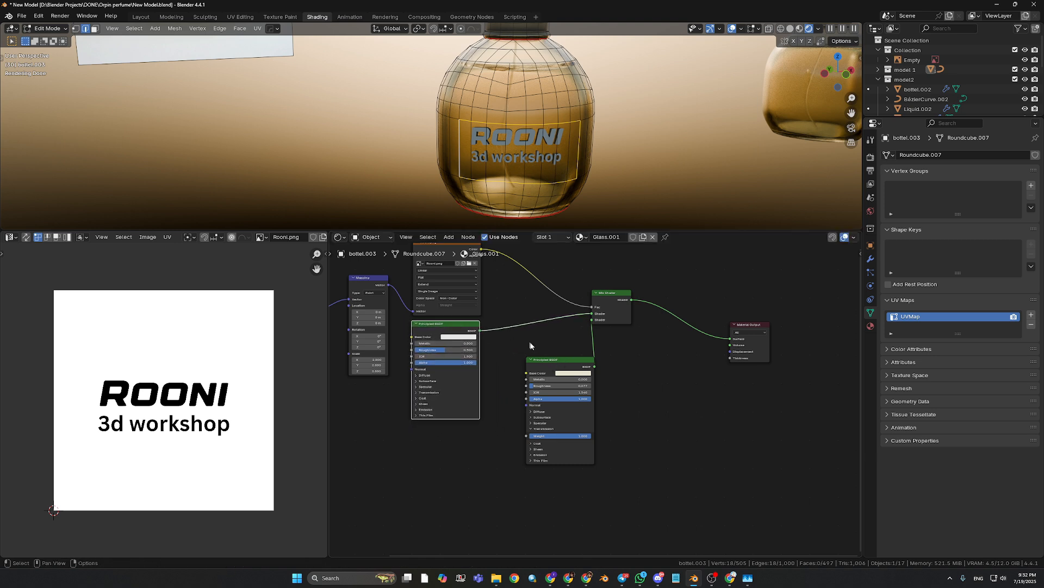
pyautogui.moveTo(531, 346); pyautogui.dragTo(538, 388, button='middle')
pyautogui.moveTo(585, 404); pyautogui.dragTo(472, 472)
pyautogui.moveTo(574, 455); pyautogui.dragTo(617, 463, button='middle')
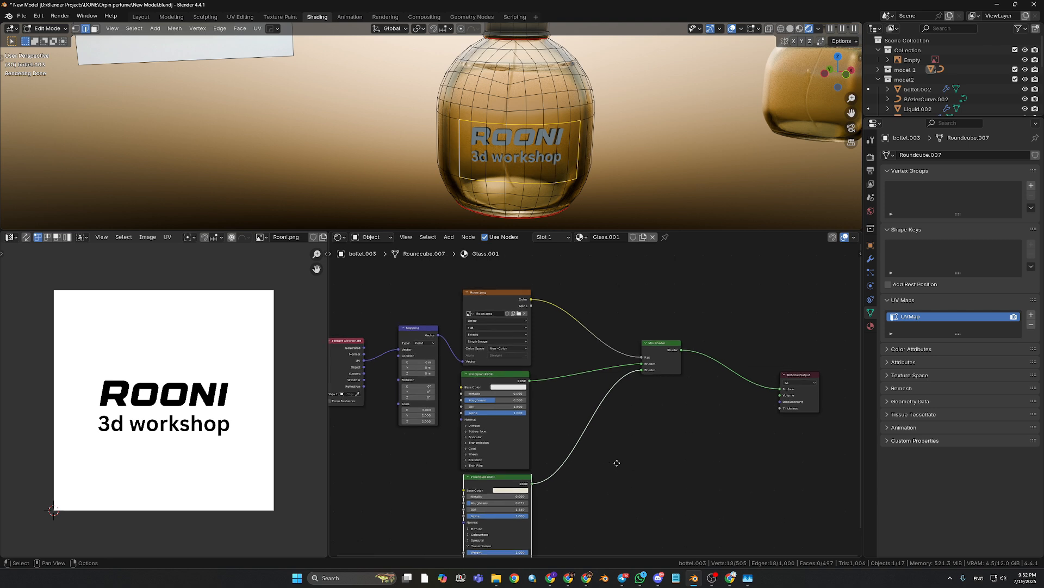
pyautogui.moveTo(566, 340); pyautogui.dragTo(590, 385, button='middle')
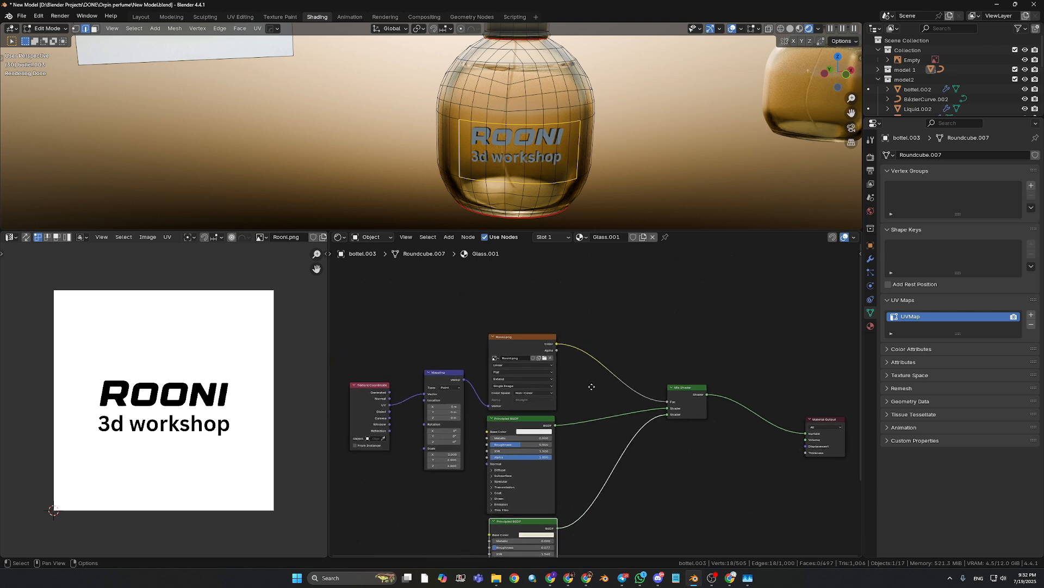
pyautogui.scroll(1, 591, 385)
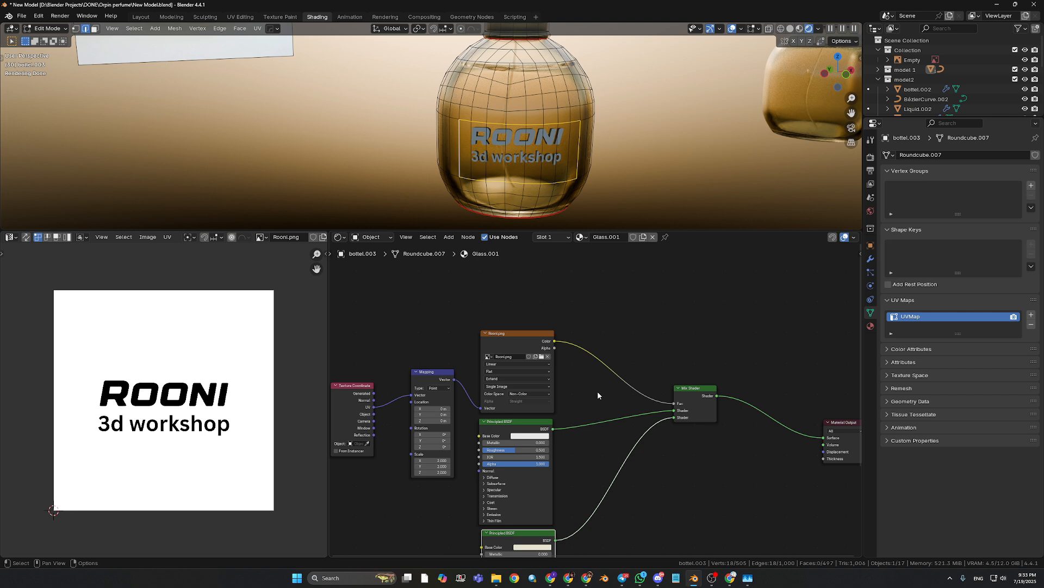
# Move the Texture Coordinate and Mapping nodes together farther away from the Rooni.png texture node.
pyautogui.scroll(-5, 586, 392)
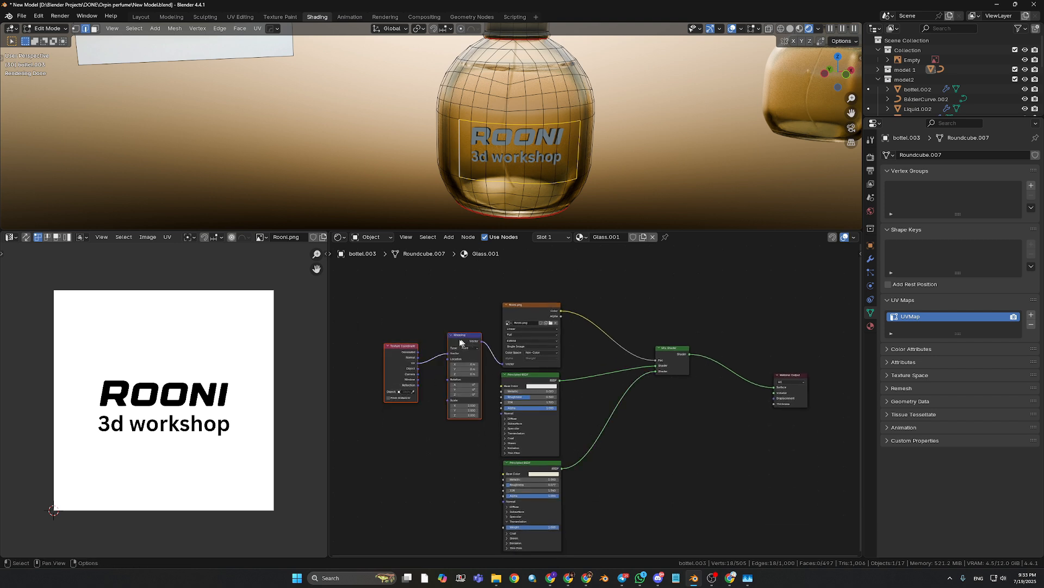
pyautogui.moveTo(460, 341); pyautogui.dragTo(430, 357)
pyautogui.moveTo(480, 399); pyautogui.dragTo(492, 396, button='middle')
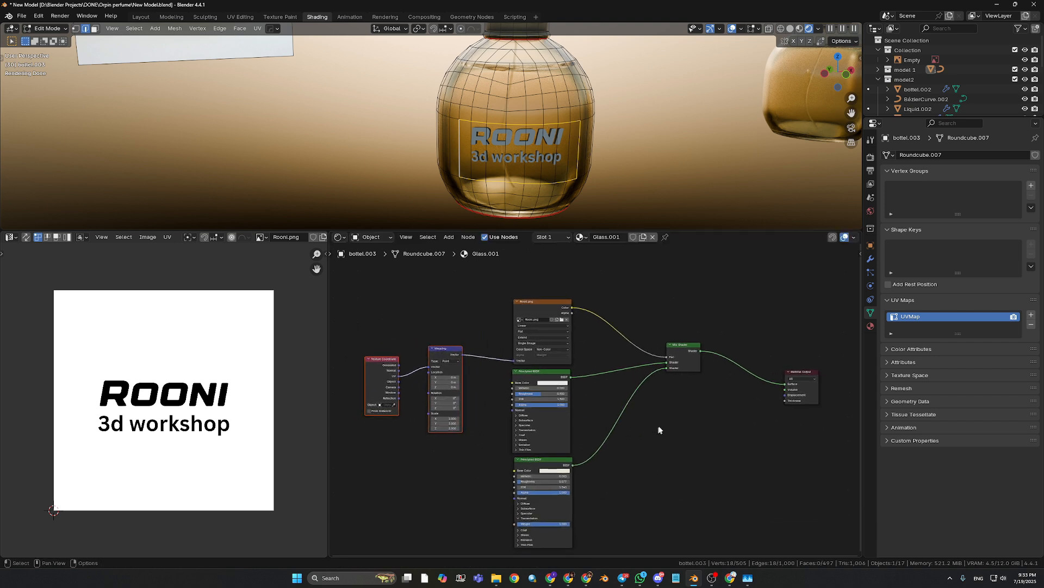
pyautogui.moveTo(625, 429); pyautogui.dragTo(601, 411, button='middle')
pyautogui.moveTo(577, 468); pyautogui.dragTo(562, 455, button='middle')
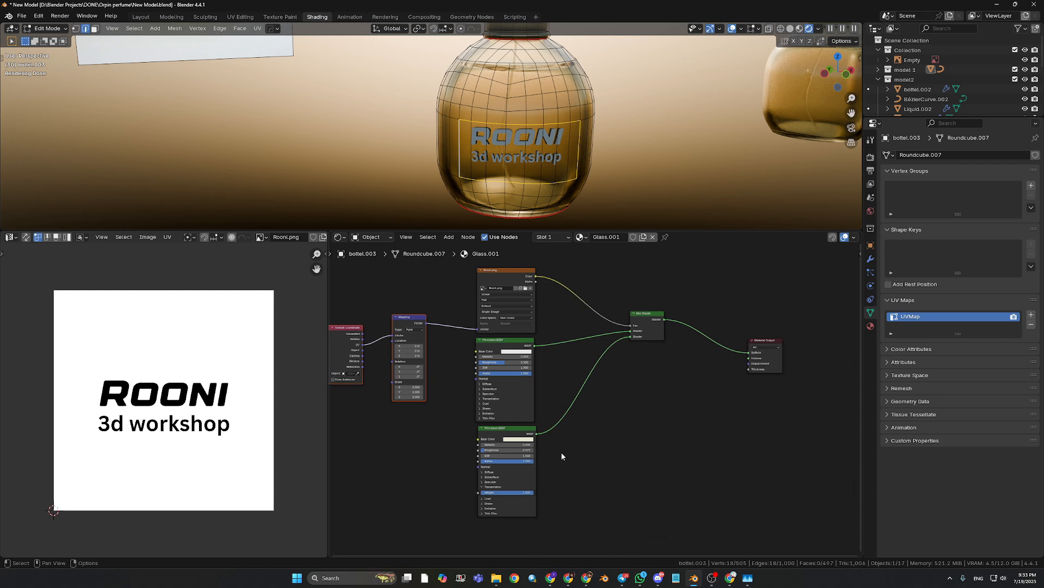
pyautogui.moveTo(607, 402); pyautogui.dragTo(583, 434, button='middle')
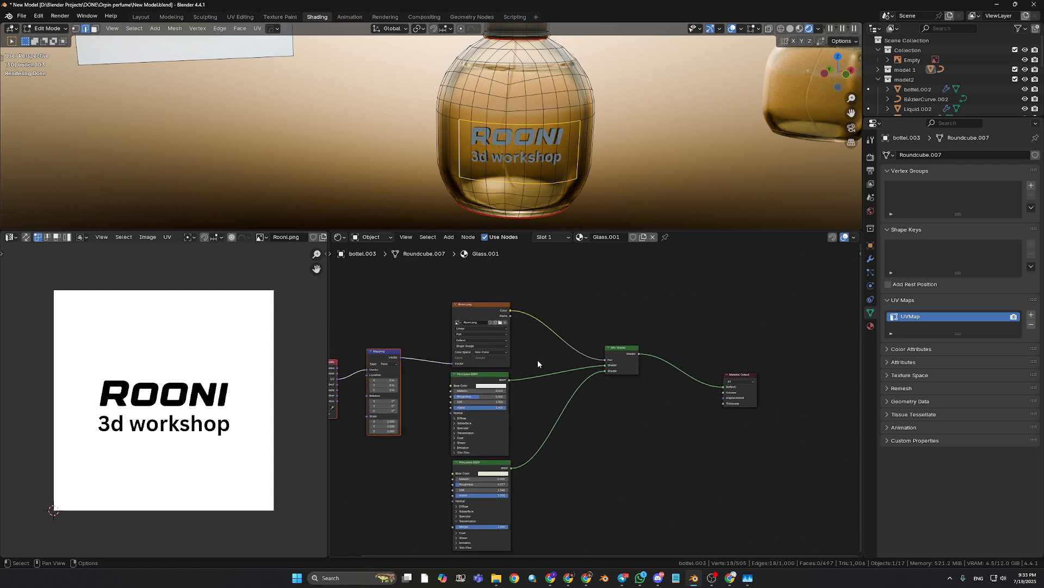
# Open the Live voice channel's chat in Discord, read the messages, and return to Blender.
pyautogui.click(658, 578)
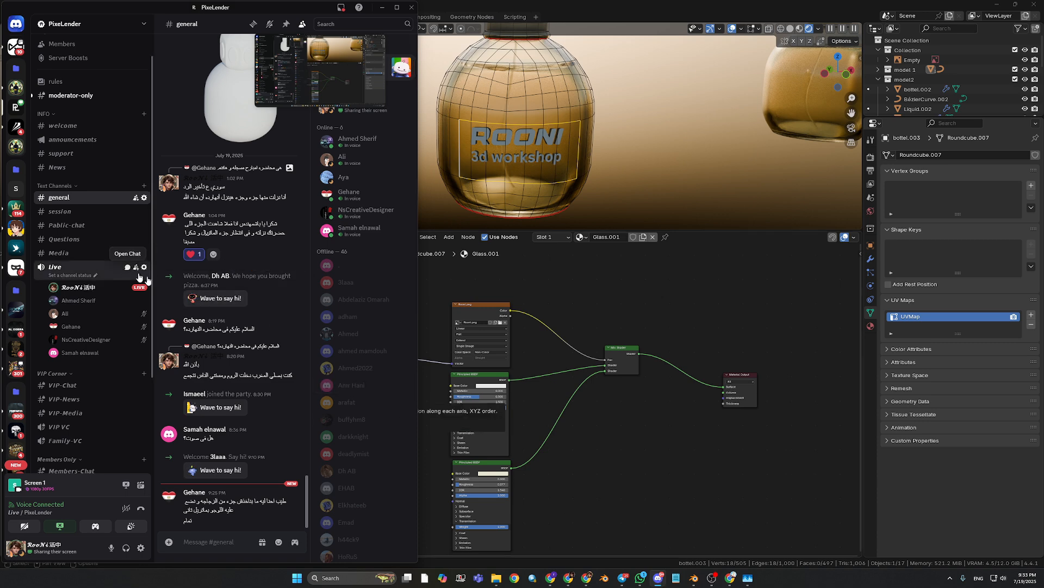
pyautogui.click(127, 267)
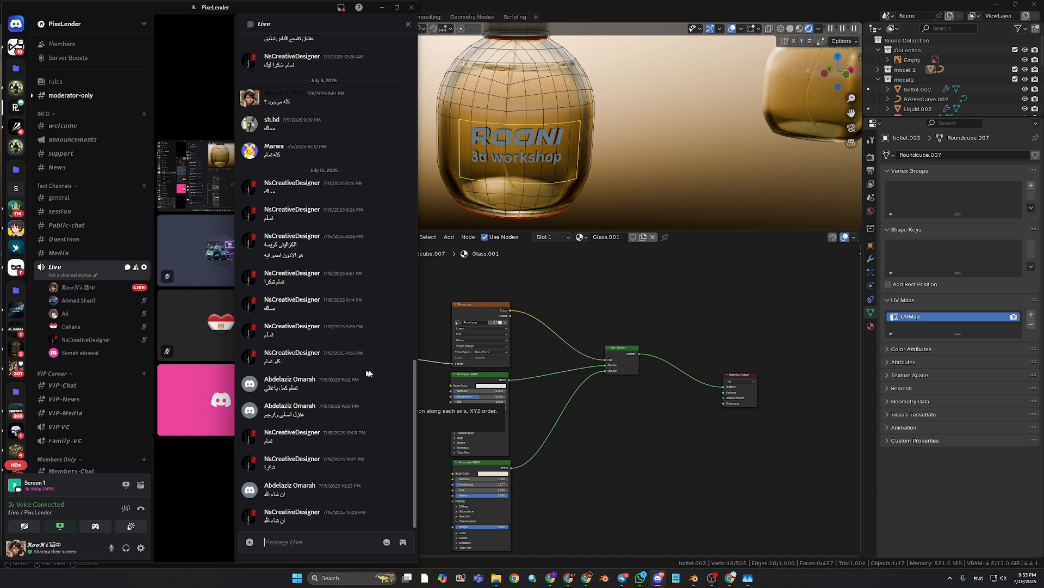
pyautogui.click(602, 436)
# Return to Object Mode and examine the logo on the rendered bottle from a changed viewing angle.
pyautogui.press('Tab')
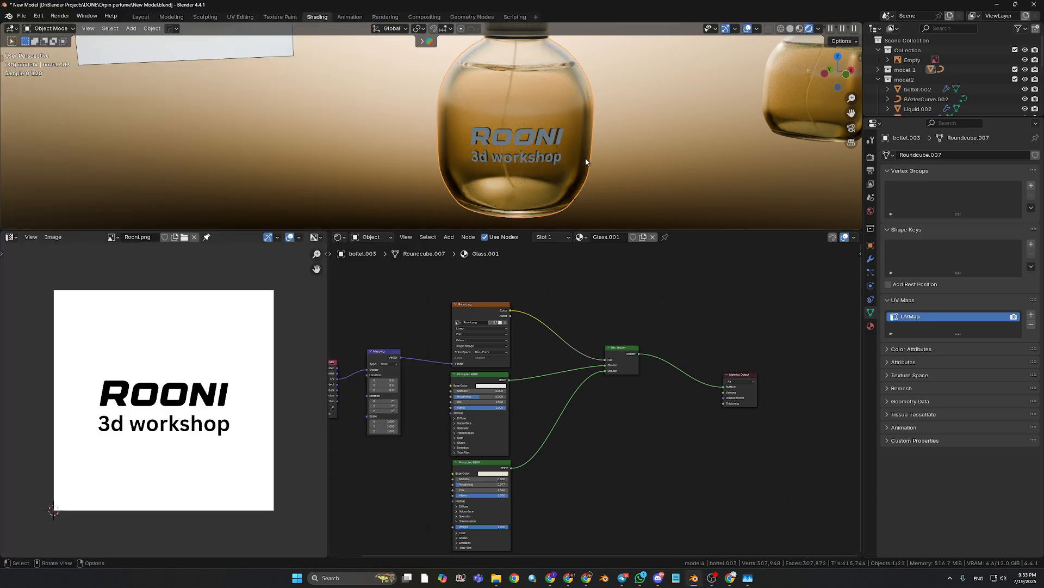
pyautogui.moveTo(553, 159); pyautogui.dragTo(533, 210, button='middle')
pyautogui.scroll(1, 513, 183)
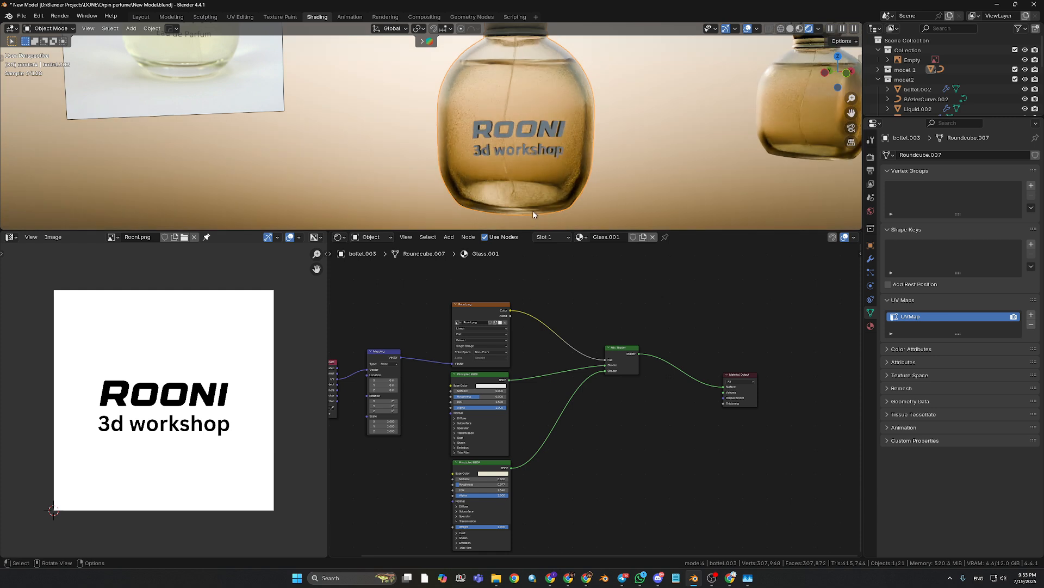
pyautogui.press('Tab')
pyautogui.press('Tab')
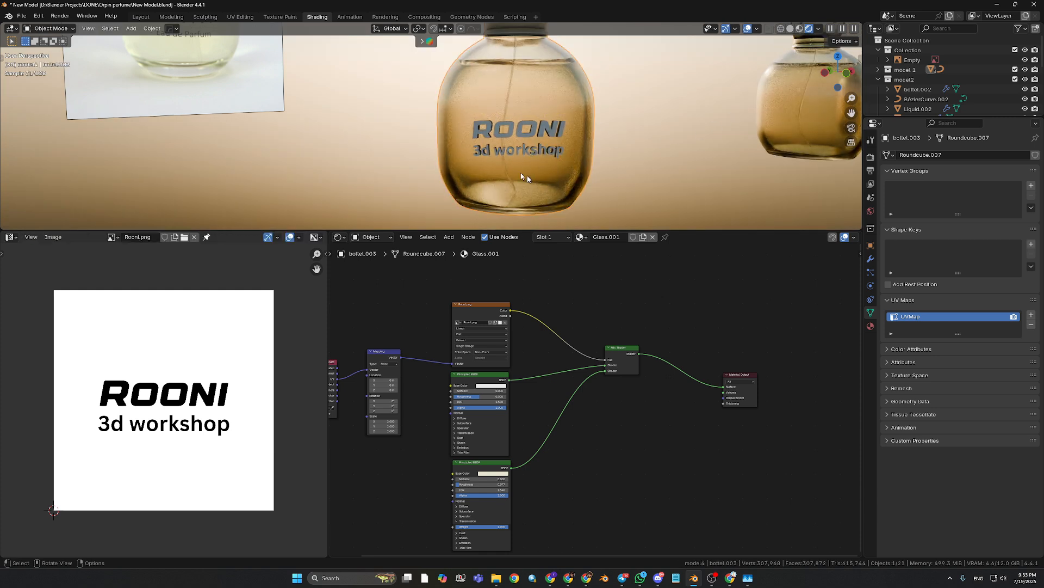
pyautogui.press('Tab')
pyautogui.press('Tab')
# Darken the plain Principled BSDF's base colour to black and view the logo on the bottle.
pyautogui.click(504, 386)
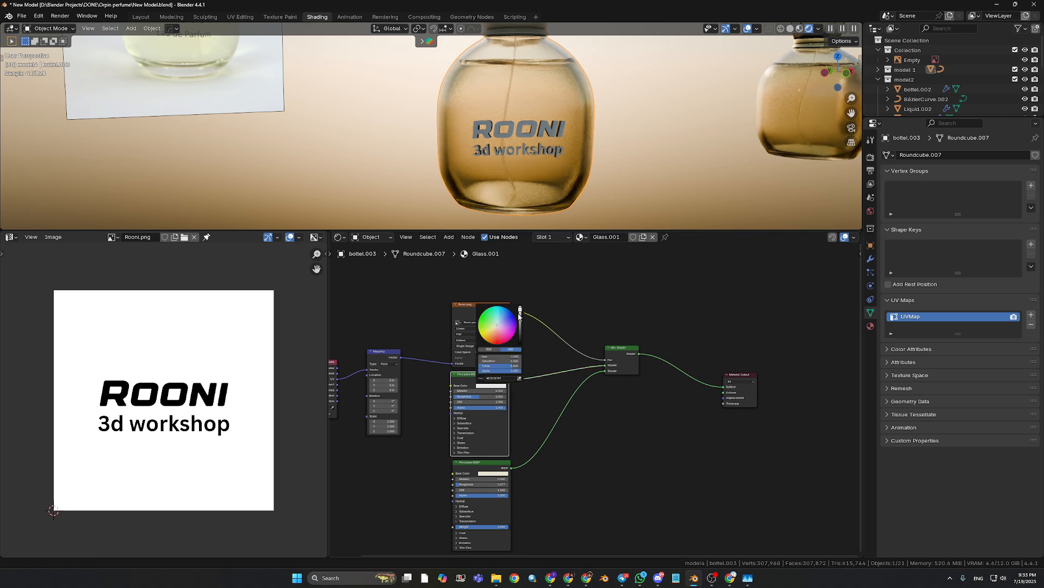
pyautogui.moveTo(533, 162)
pyautogui.mouseDown(button='middle')
pyautogui.moveTo(530, 183)
pyautogui.moveTo(538, 155)
pyautogui.mouseUp(button='middle')
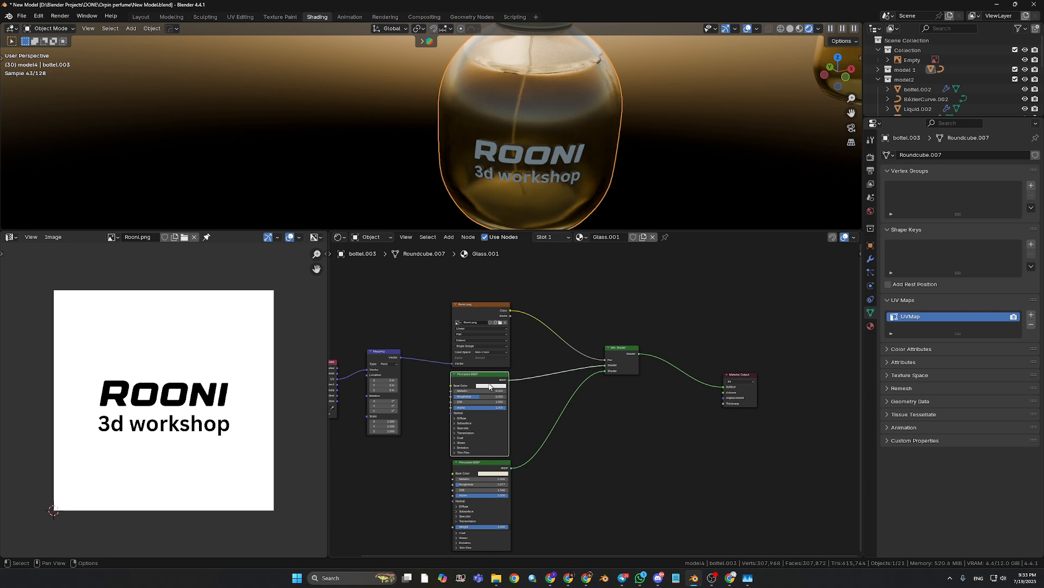
pyautogui.click(490, 386)
pyautogui.moveTo(520, 333)
pyautogui.mouseDown()
pyautogui.moveTo(521, 310)
pyautogui.moveTo(521, 337)
pyautogui.mouseUp()
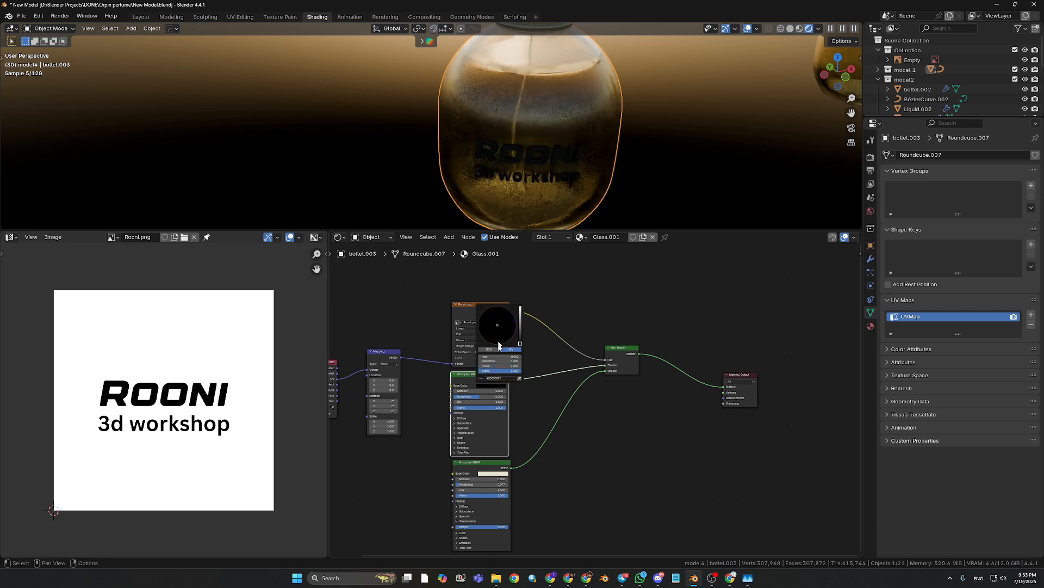
pyautogui.scroll(1, 538, 434)
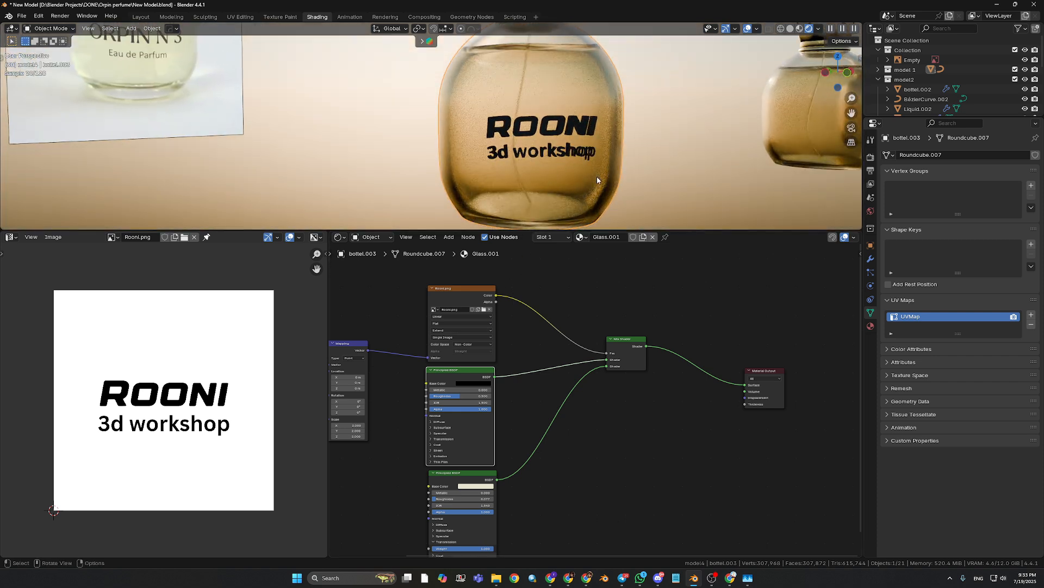
# Set the plain Principled BSDF's metallic value to 1.000 and its base colour to dark blue.
pyautogui.moveTo(597, 176); pyautogui.dragTo(578, 188, button='middle')
pyautogui.moveTo(452, 390); pyautogui.dragTo(481, 396)
pyautogui.click(473, 383)
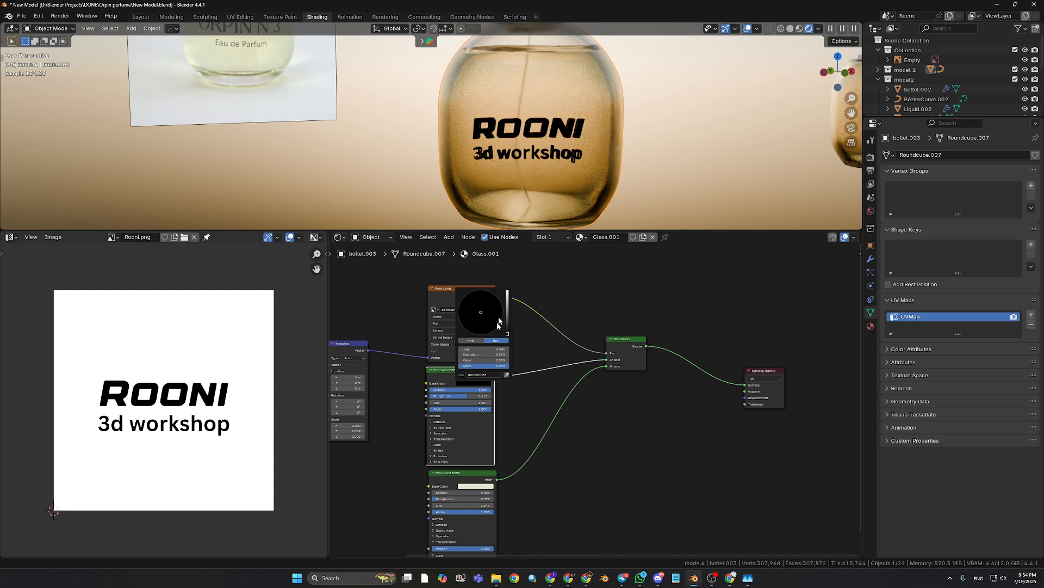
pyautogui.moveTo(507, 326); pyautogui.dragTo(499, 300)
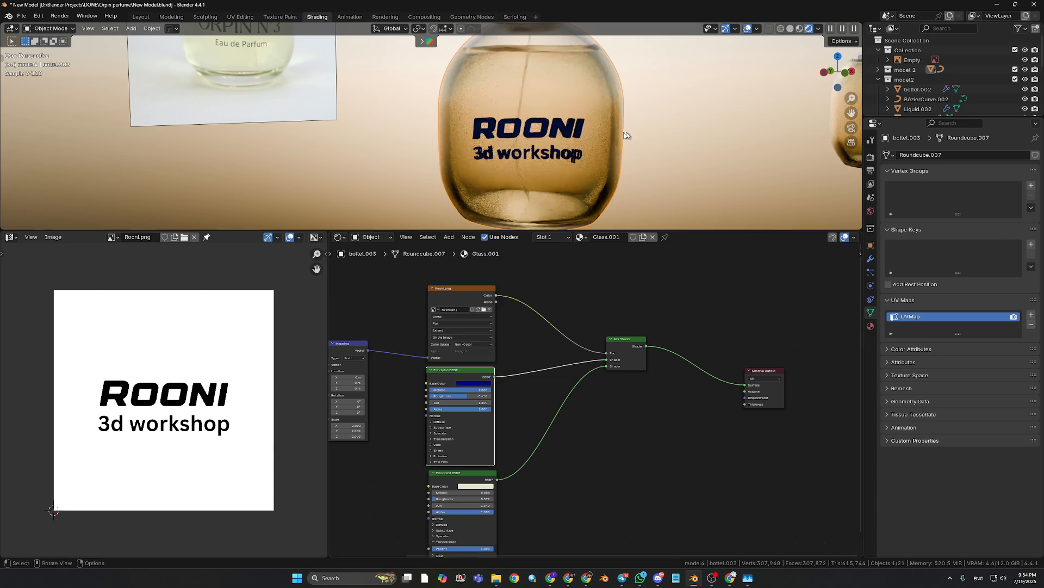
pyautogui.moveTo(592, 159); pyautogui.dragTo(555, 164, button='middle')
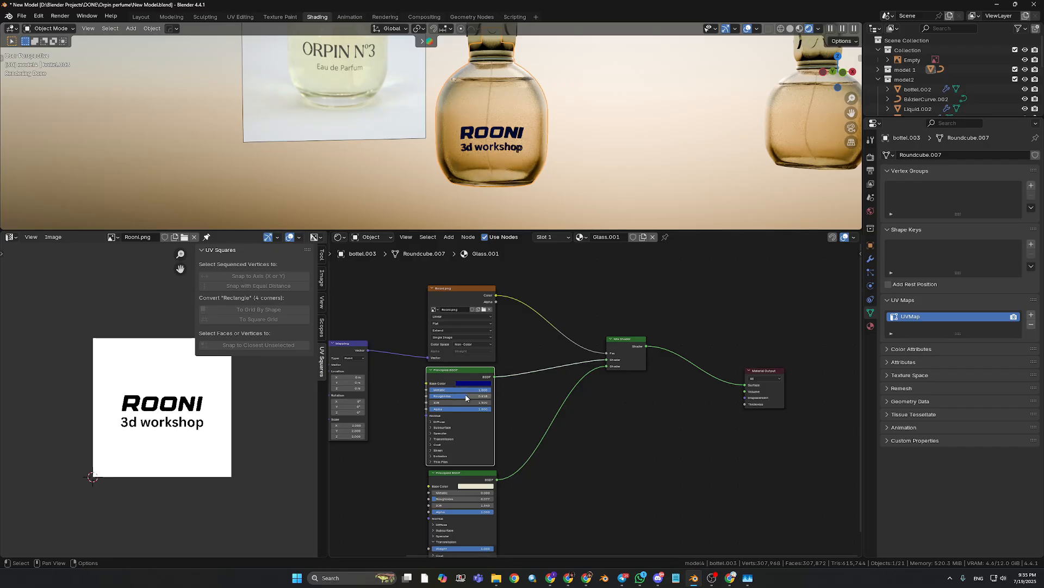
# Lower the plain Principled BSDF's roughness slightly and adjust the hue of its base colour.
pyautogui.scroll(5, 547, 173)
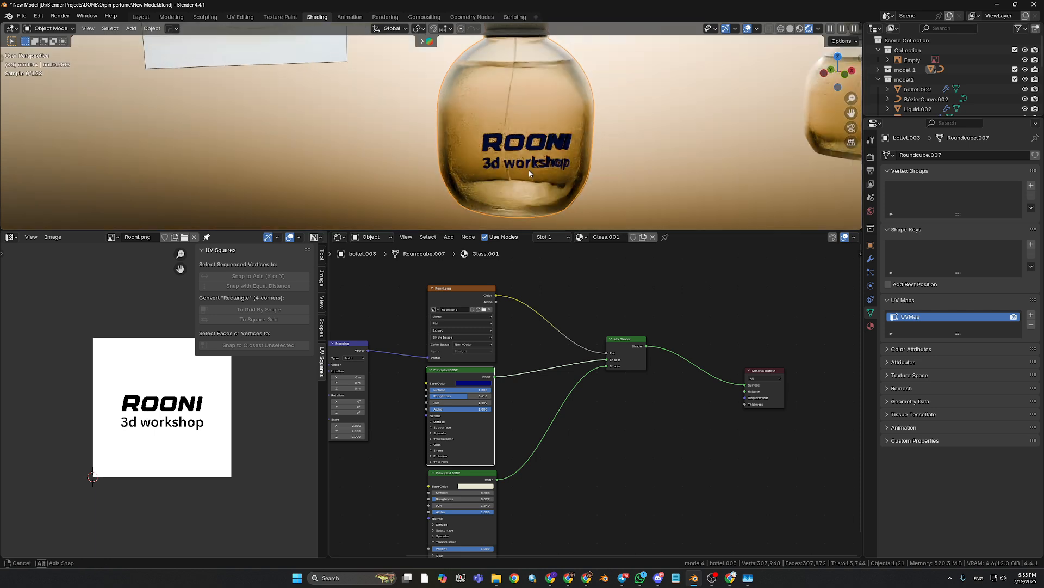
pyautogui.scroll(2, 548, 173)
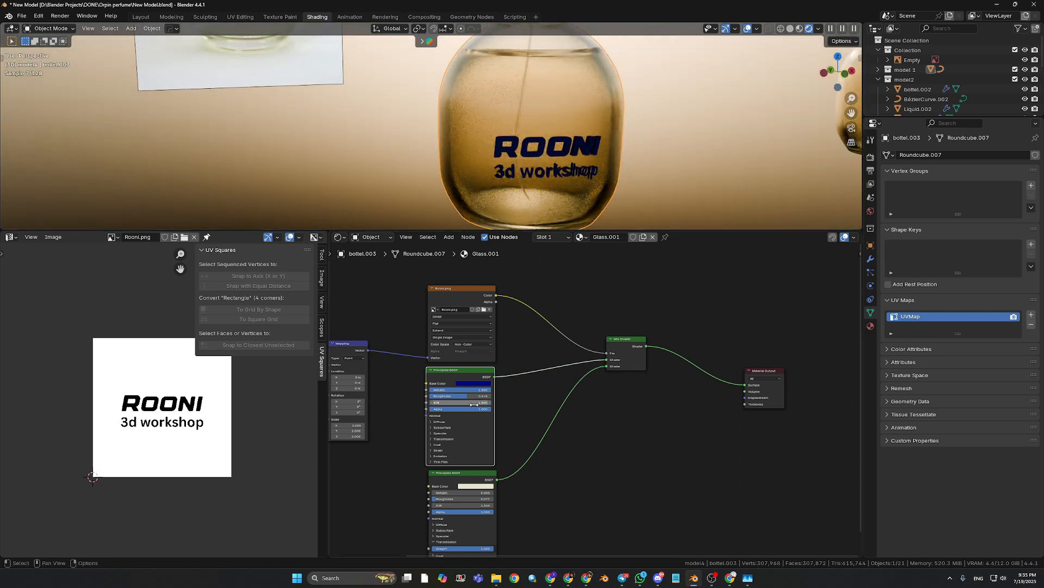
pyautogui.moveTo(466, 400); pyautogui.dragTo(474, 400)
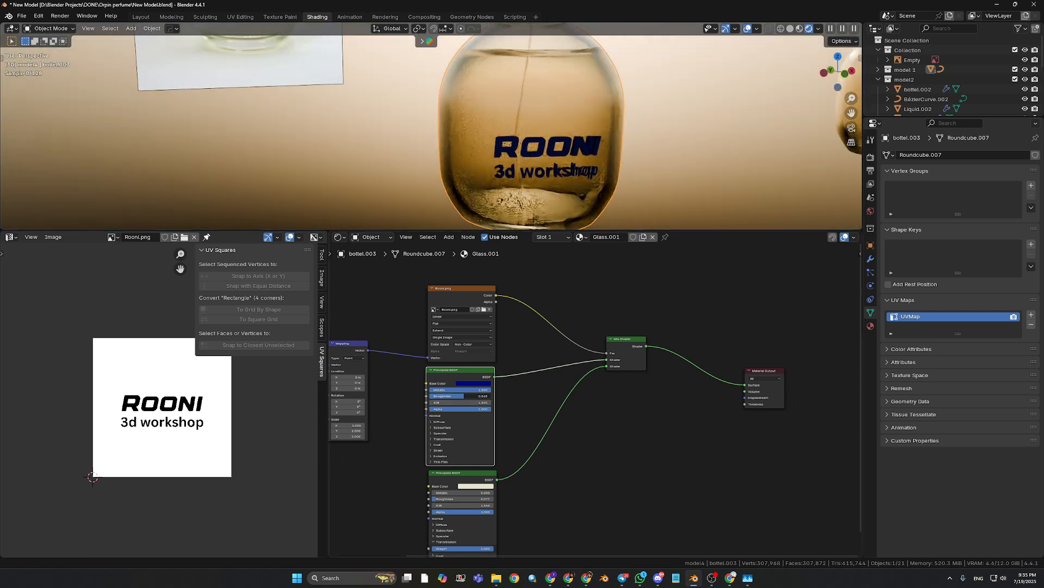
pyautogui.click(469, 384)
pyautogui.moveTo(496, 307)
pyautogui.mouseDown()
pyautogui.moveTo(472, 331)
pyautogui.moveTo(486, 319)
pyautogui.mouseUp()
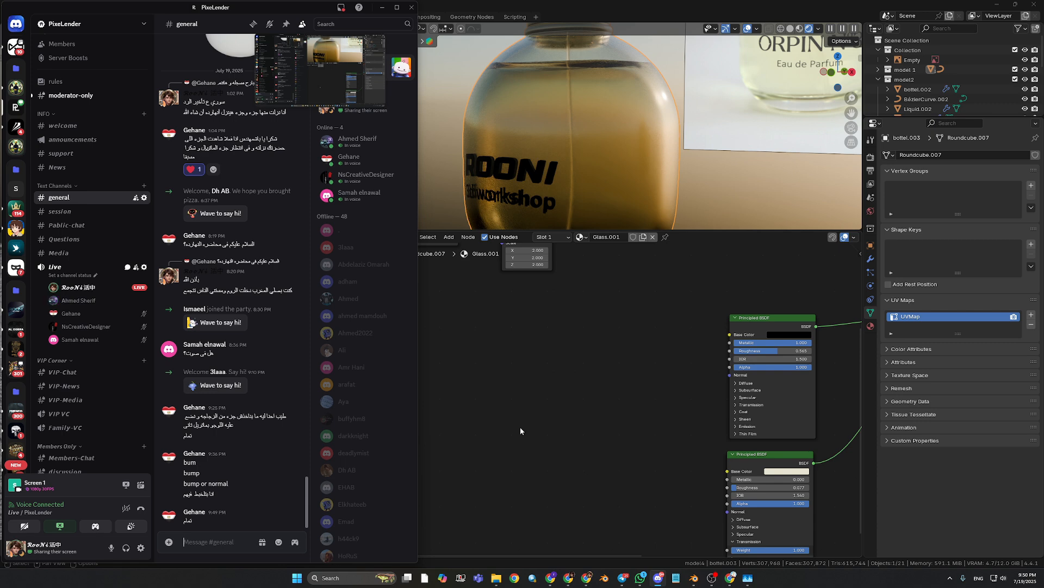
# Try grey and dark red base colours on the plain Principled BSDF and darken the colour back to black.
pyautogui.click(788, 334)
pyautogui.click(833, 249)
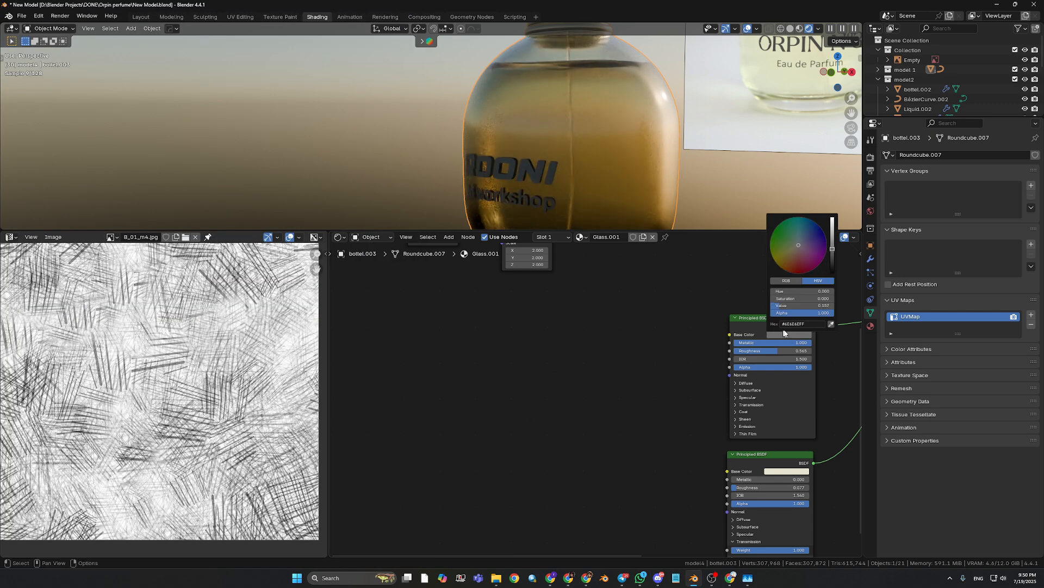
pyautogui.moveTo(797, 260); pyautogui.dragTo(801, 263)
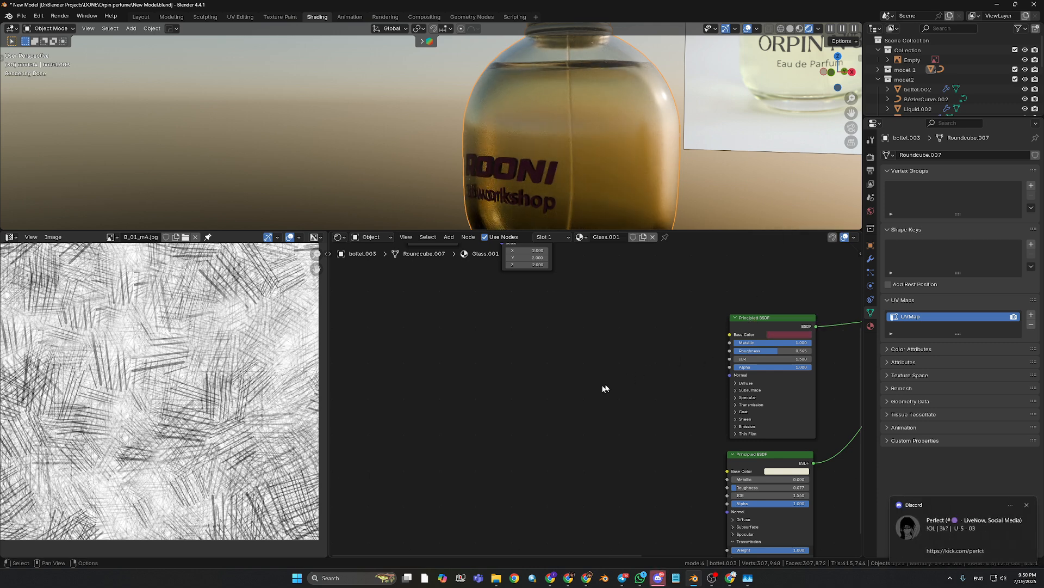
pyautogui.click(775, 334)
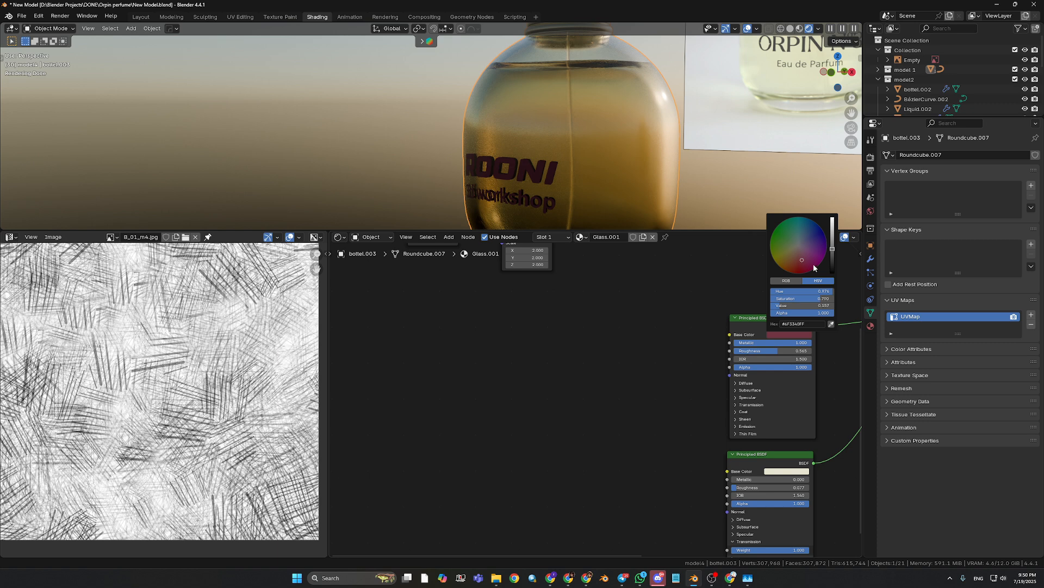
pyautogui.moveTo(834, 259); pyautogui.dragTo(832, 275)
pyautogui.moveTo(568, 353); pyautogui.dragTo(533, 356, button='middle')
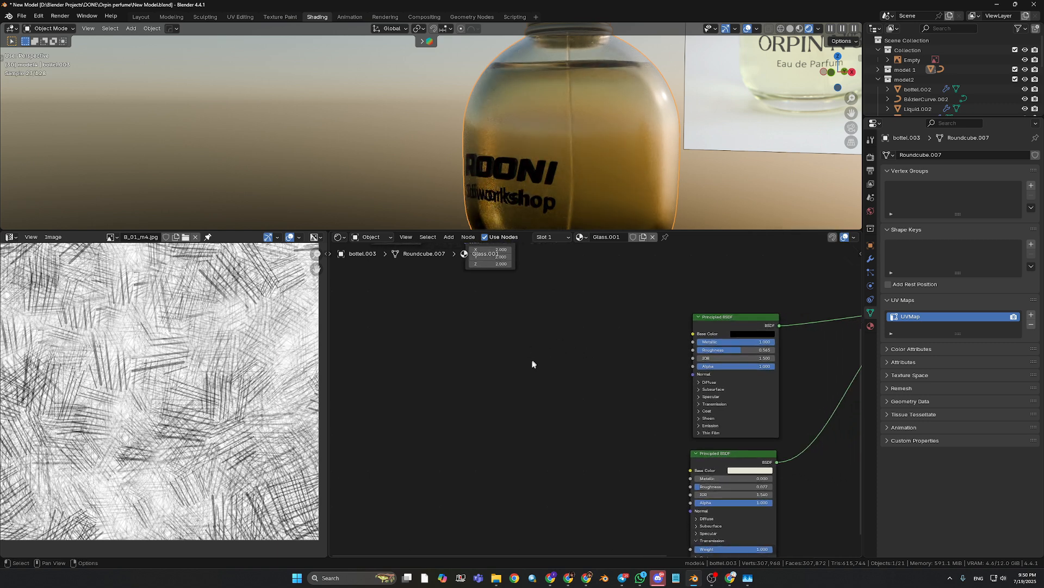
# Switch to the Rooni design in Canva and recolour the letter R with the brand palette's crimson red.
pyautogui.click(568, 578)
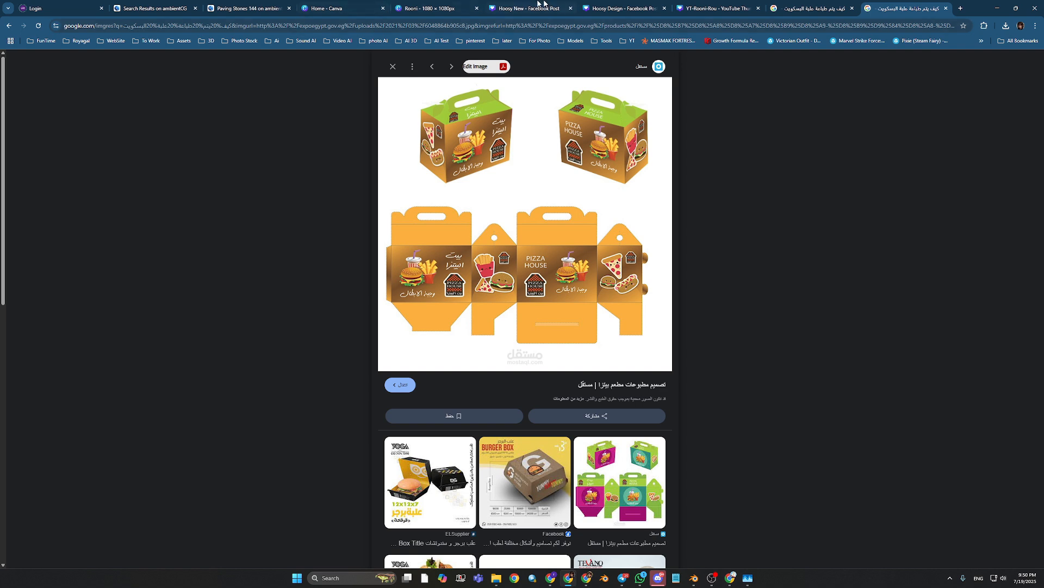
pyautogui.click(430, 8)
pyautogui.click(497, 295)
pyautogui.click(497, 295)
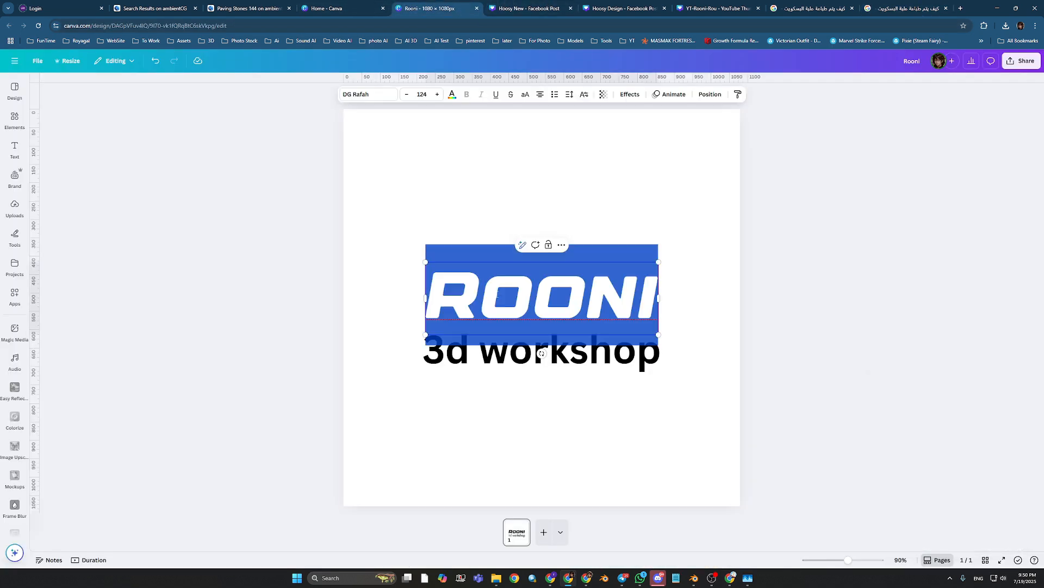
pyautogui.click(497, 295)
pyautogui.moveTo(481, 295); pyautogui.dragTo(423, 284)
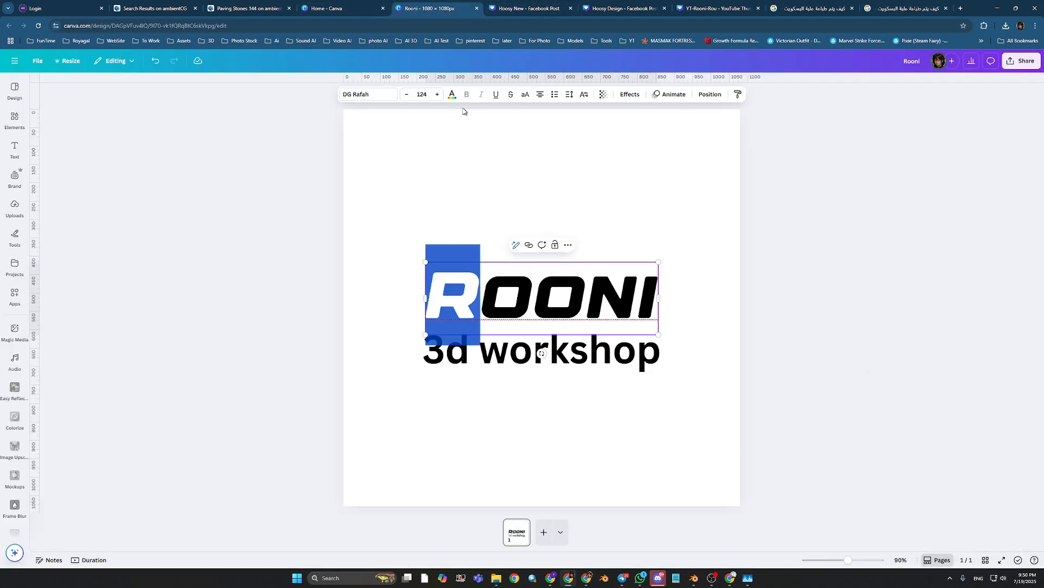
pyautogui.click(452, 94)
pyautogui.click(103, 202)
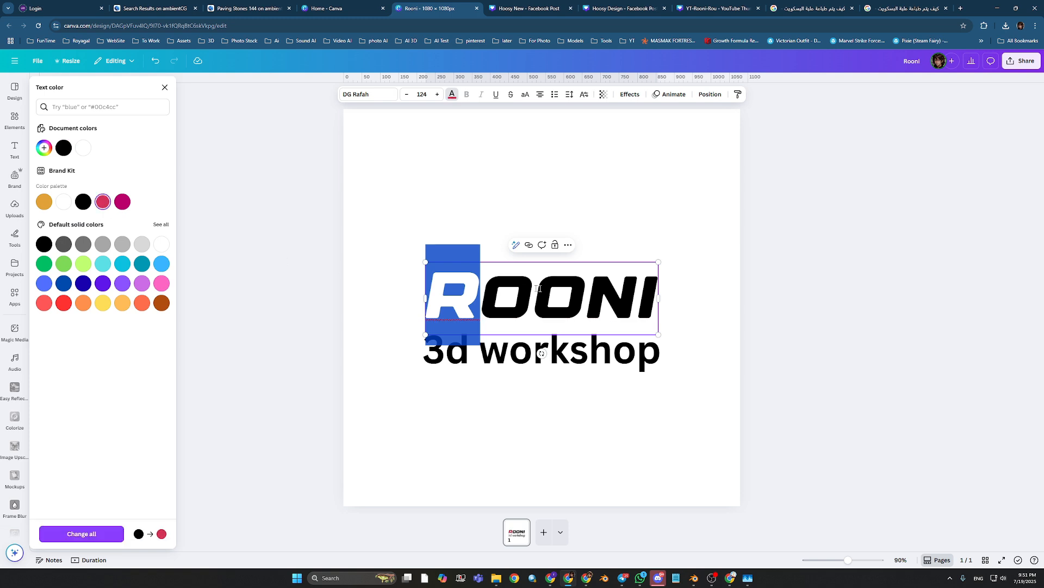
# Colour the first O amber, the N magenta and the I green in the ROONI text.
pyautogui.doubleClick(517, 291)
pyautogui.click(519, 293)
pyautogui.moveTo(481, 302); pyautogui.dragTo(639, 291)
pyautogui.click(44, 201)
pyautogui.click(128, 204)
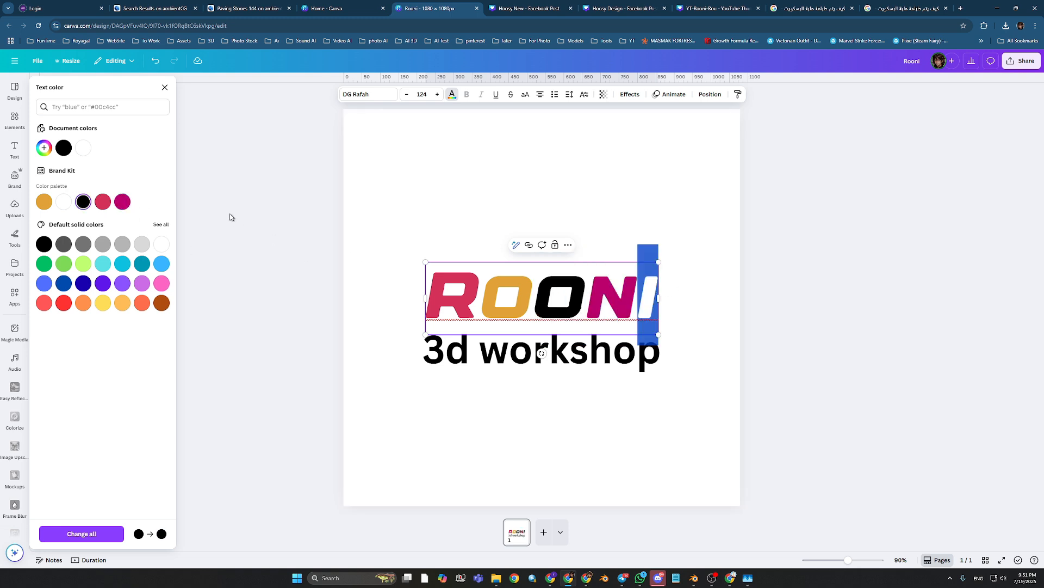
pyautogui.click(64, 263)
pyautogui.click(44, 264)
pyautogui.click(421, 236)
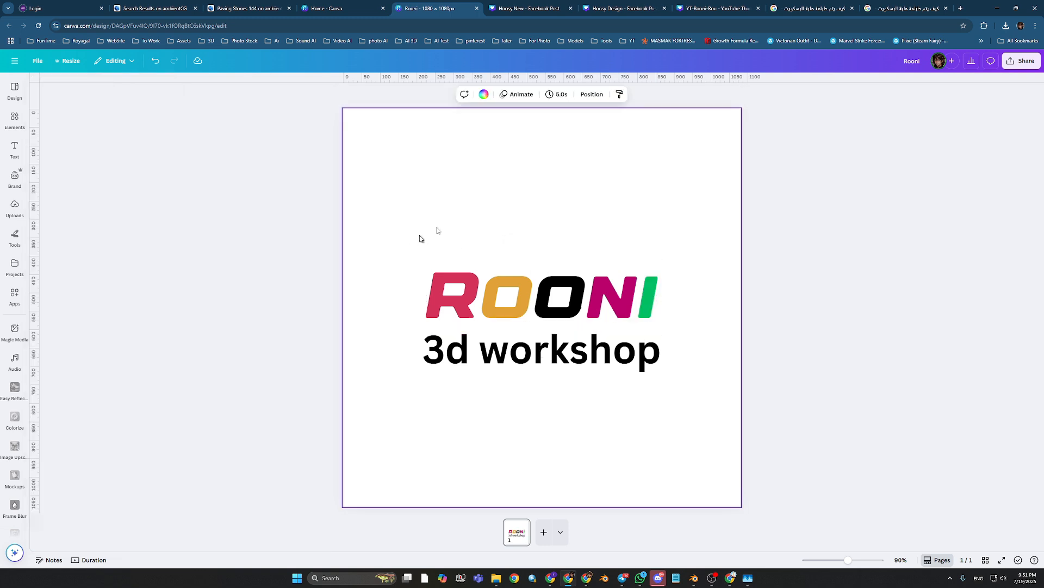
# Download the recoloured Rooni design as a PNG file.
pyautogui.click(1023, 61)
pyautogui.click(901, 234)
pyautogui.click(947, 249)
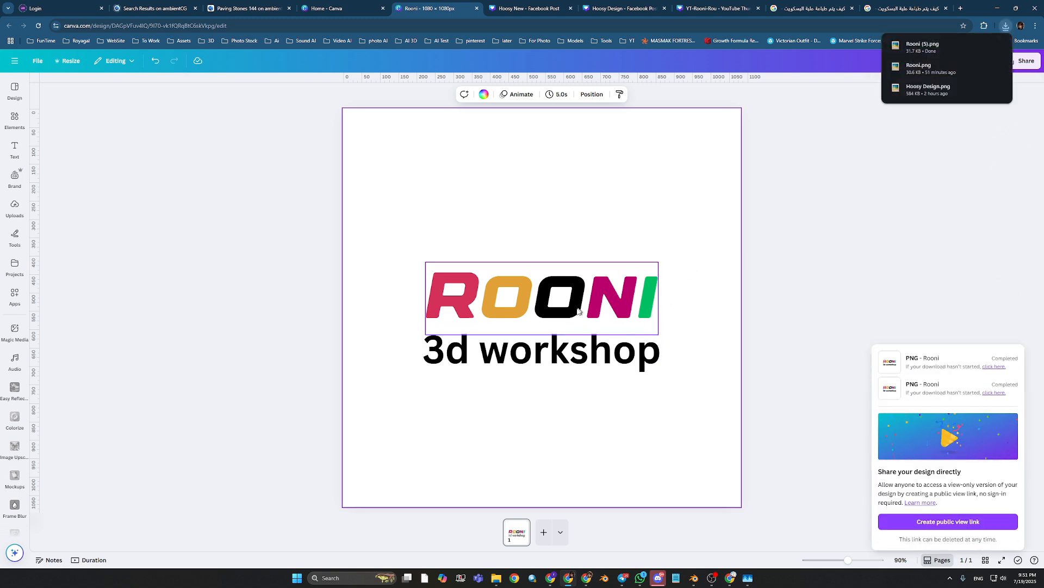
# Return to Blender and add an Image Texture node beside the plain Principled BSDF in the Glass.001 material.
pyautogui.click(694, 578)
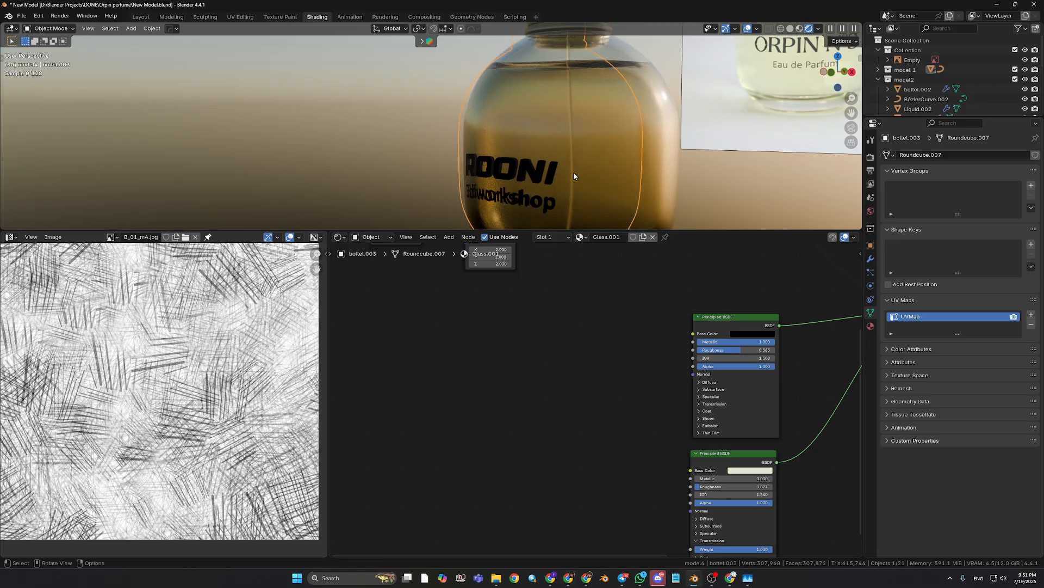
pyautogui.moveTo(573, 172); pyautogui.dragTo(589, 161, button='middle')
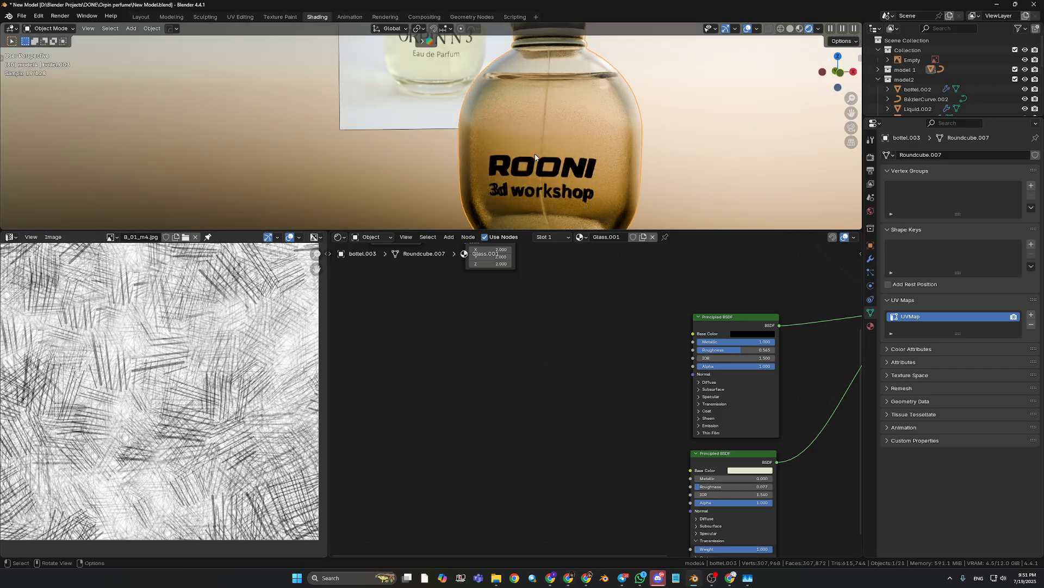
pyautogui.hotkey('shift', 'a')
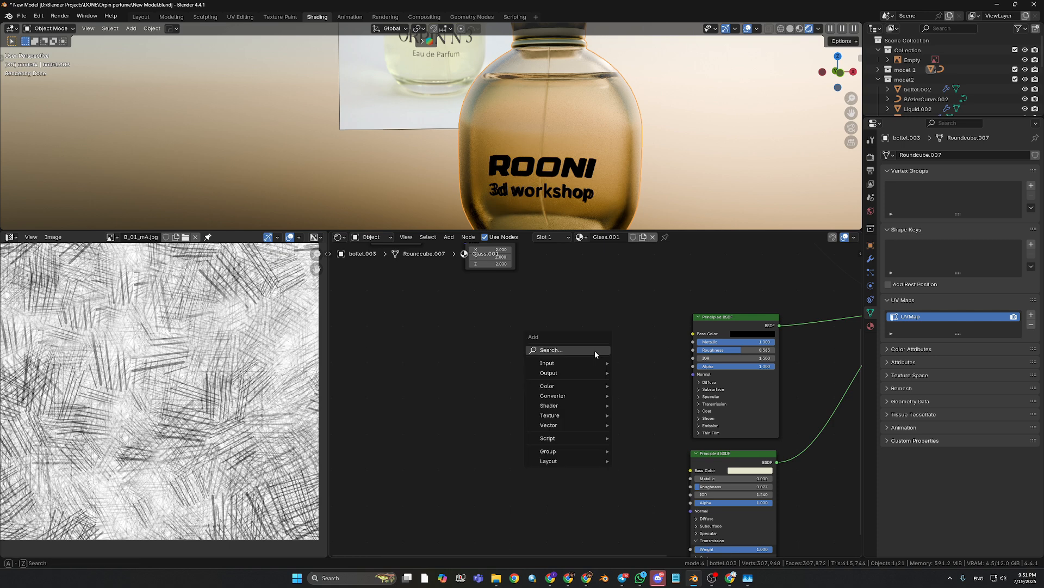
pyautogui.write('ima')
pyautogui.press('Return')
pyautogui.click(499, 340)
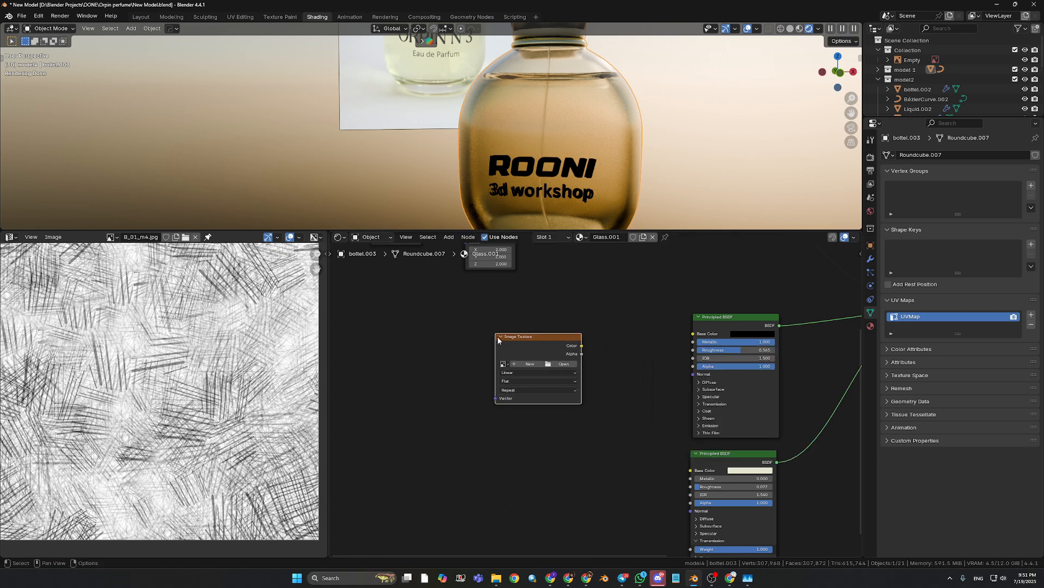
# Load Rooni (5).png from the Downloads folder into the new Image Texture node.
pyautogui.click(548, 364)
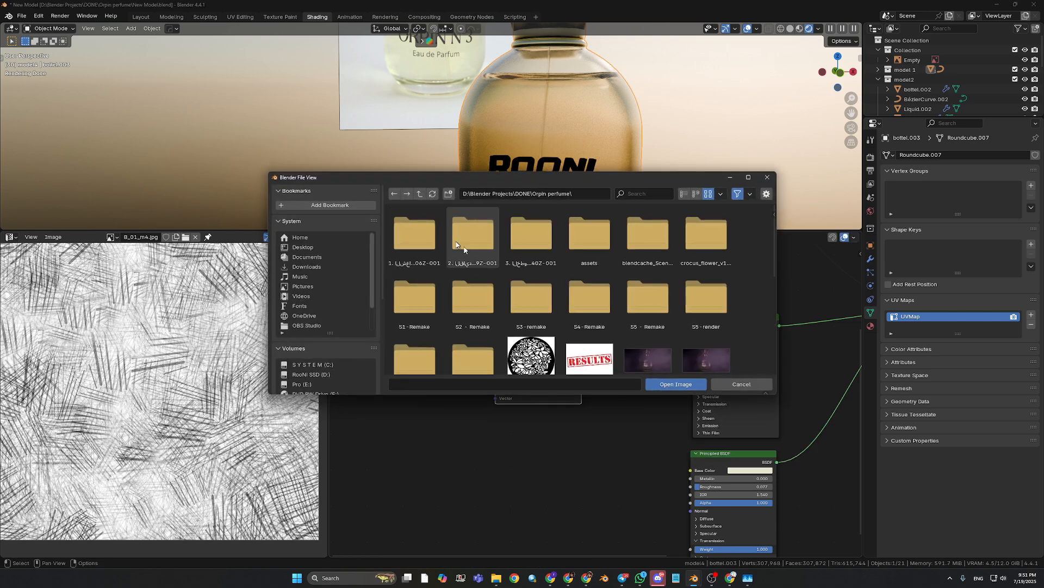
pyautogui.click(316, 267)
pyautogui.scroll(-15, 536, 299)
pyautogui.scroll(1, 686, 272)
pyautogui.doubleClick(702, 223)
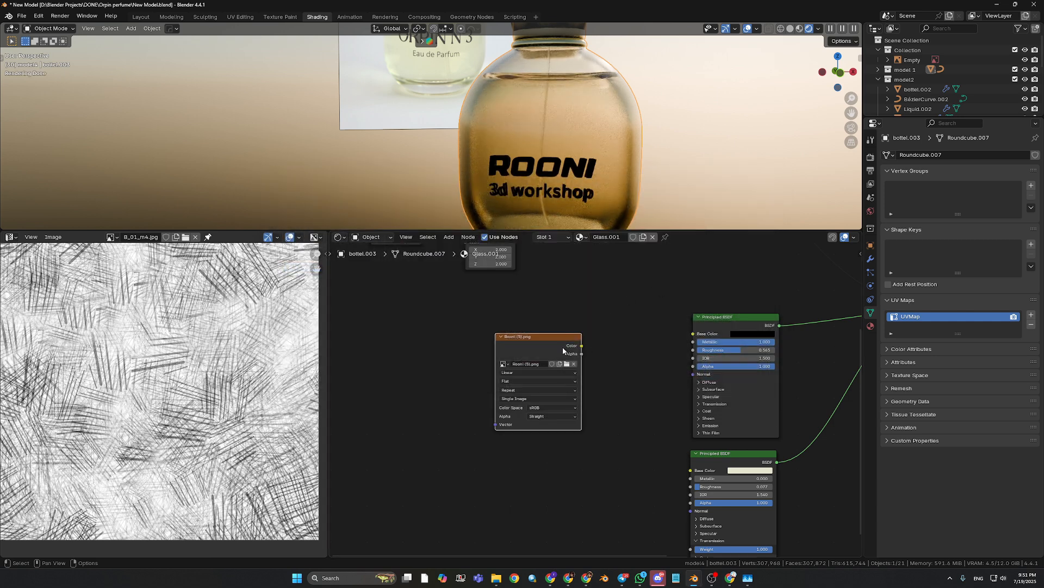
# Connect the Rooni (5).png texture's Color output to the plain Principled BSDF's Base Color.
pyautogui.scroll(-4, 658, 410)
pyautogui.moveTo(609, 433); pyautogui.dragTo(530, 482, button='middle')
pyautogui.moveTo(564, 341); pyautogui.dragTo(551, 392, button='middle')
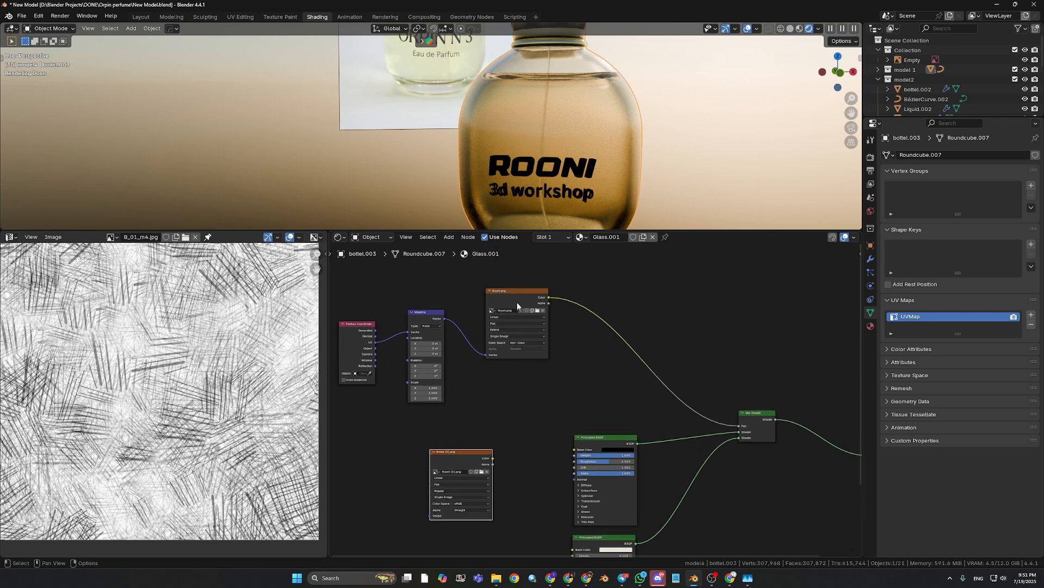
pyautogui.moveTo(518, 303); pyautogui.dragTo(516, 299)
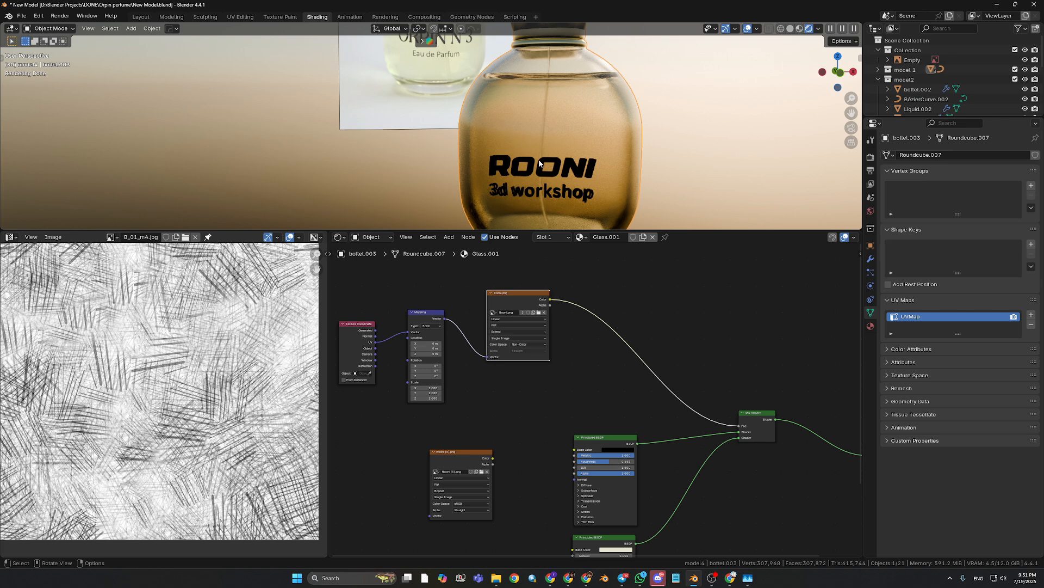
pyautogui.moveTo(453, 458); pyautogui.dragTo(574, 449)
pyautogui.scroll(-2, 544, 419)
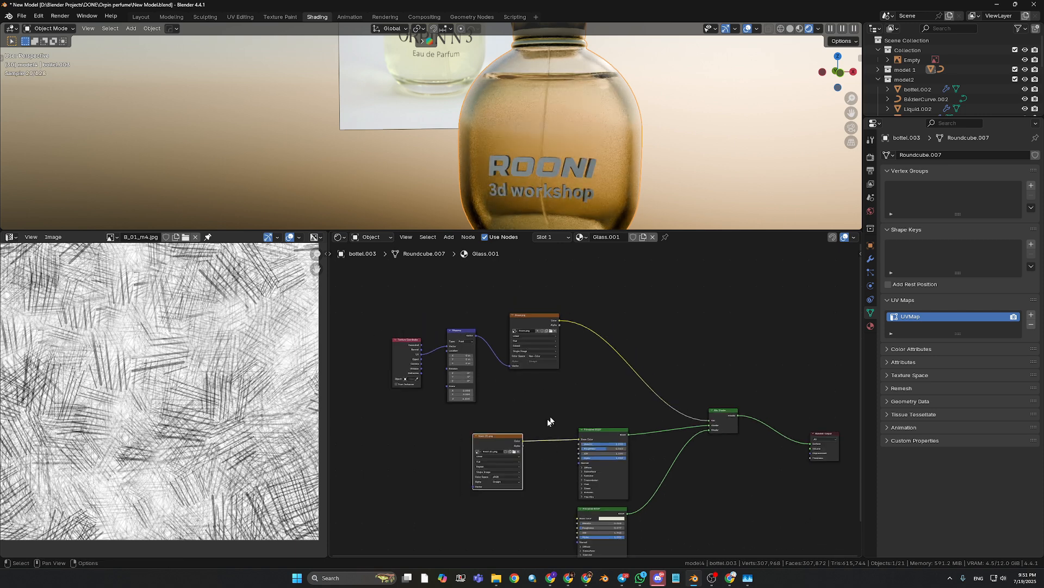
# Connect the Mapping node's Vector output to the Vector input of the Rooni (5).png texture node.
pyautogui.scroll(2, 539, 397)
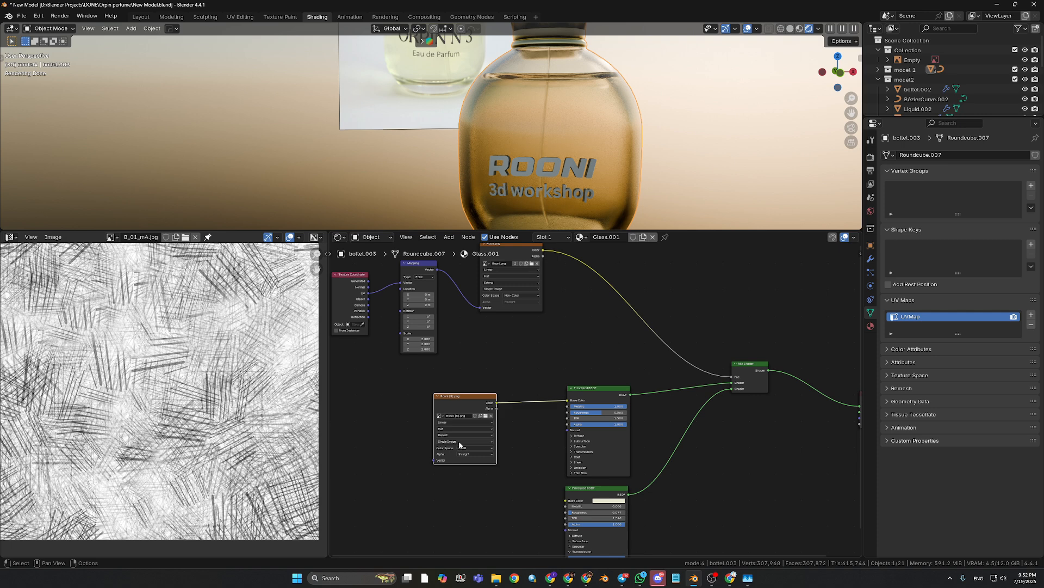
pyautogui.scroll(2, 527, 436)
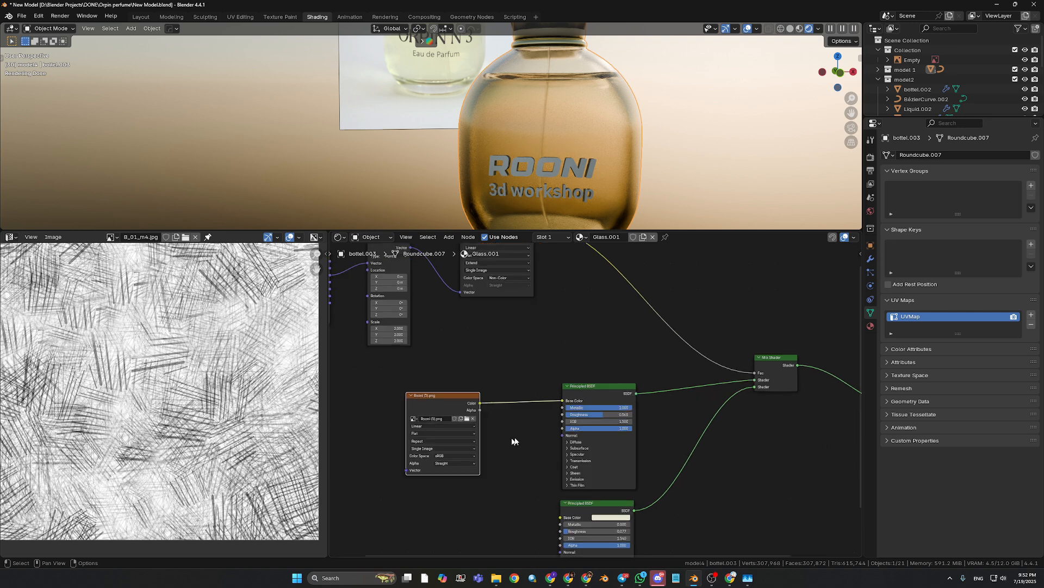
pyautogui.moveTo(429, 457); pyautogui.dragTo(459, 465, button='middle')
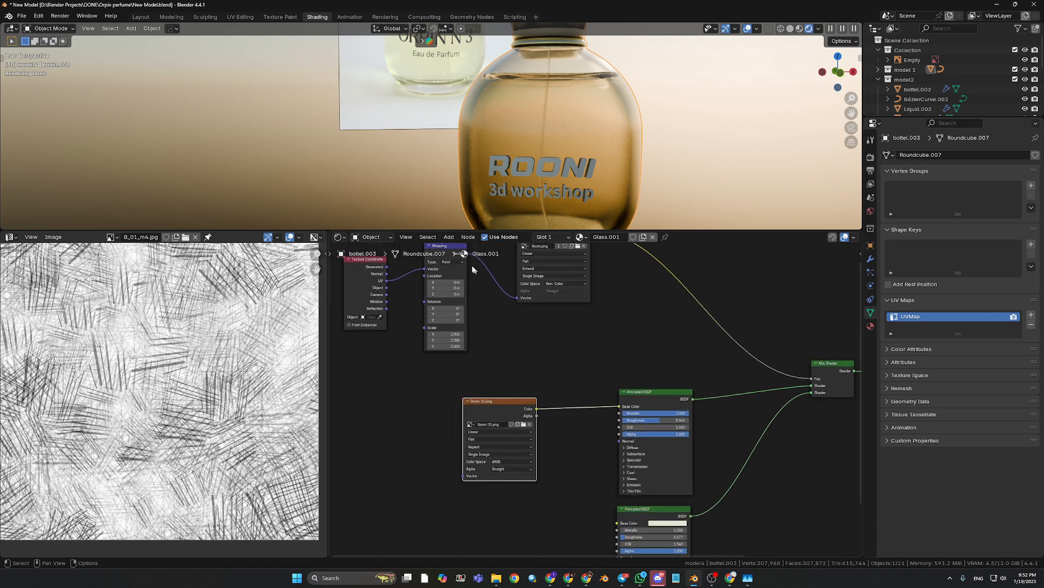
pyautogui.moveTo(464, 254); pyautogui.dragTo(463, 476)
pyautogui.scroll(-1, 392, 433)
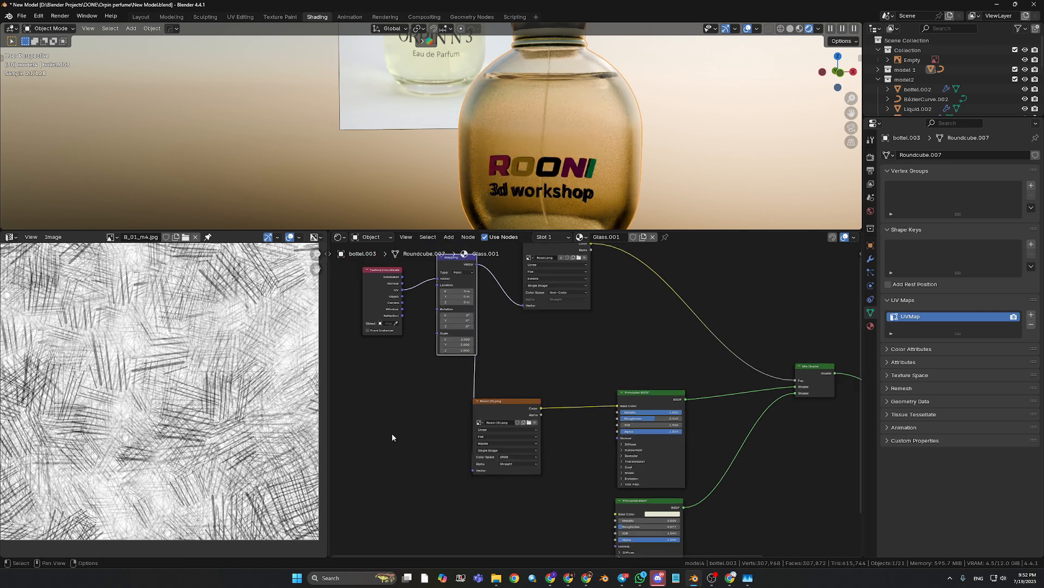
# Disconnect the Mapping node's link from the Vector input of the Rooni (5).png texture node.
pyautogui.moveTo(403, 431); pyautogui.dragTo(409, 464, button='middle')
pyautogui.moveTo(479, 501); pyautogui.dragTo(410, 489)
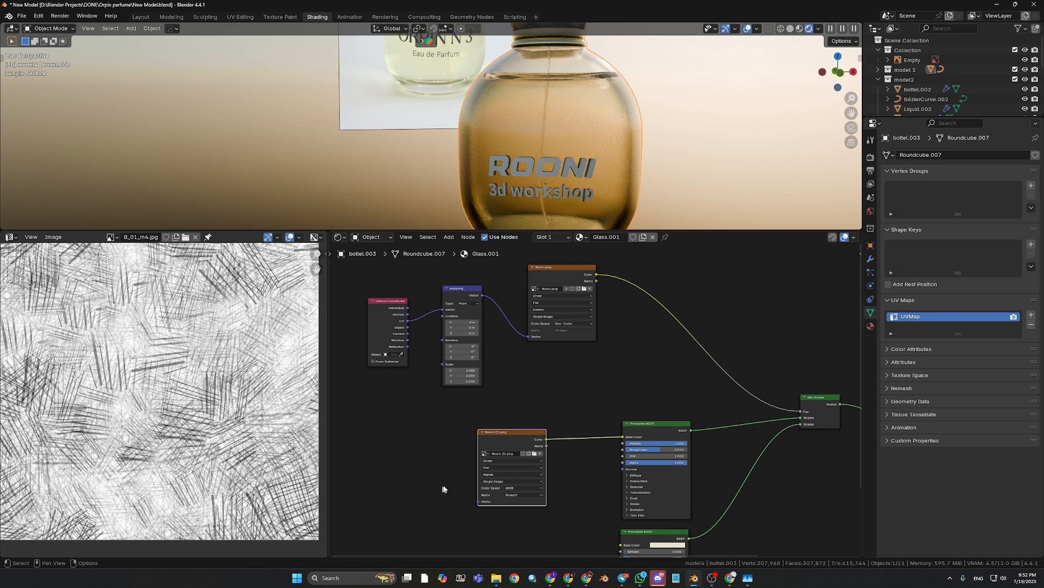
pyautogui.moveTo(623, 437)
pyautogui.mouseDown()
pyautogui.moveTo(576, 442)
pyautogui.moveTo(495, 429)
pyautogui.moveTo(516, 410)
pyautogui.moveTo(500, 428)
pyautogui.moveTo(516, 431)
pyautogui.moveTo(485, 433)
pyautogui.moveTo(566, 374)
pyautogui.moveTo(621, 436)
pyautogui.mouseUp()
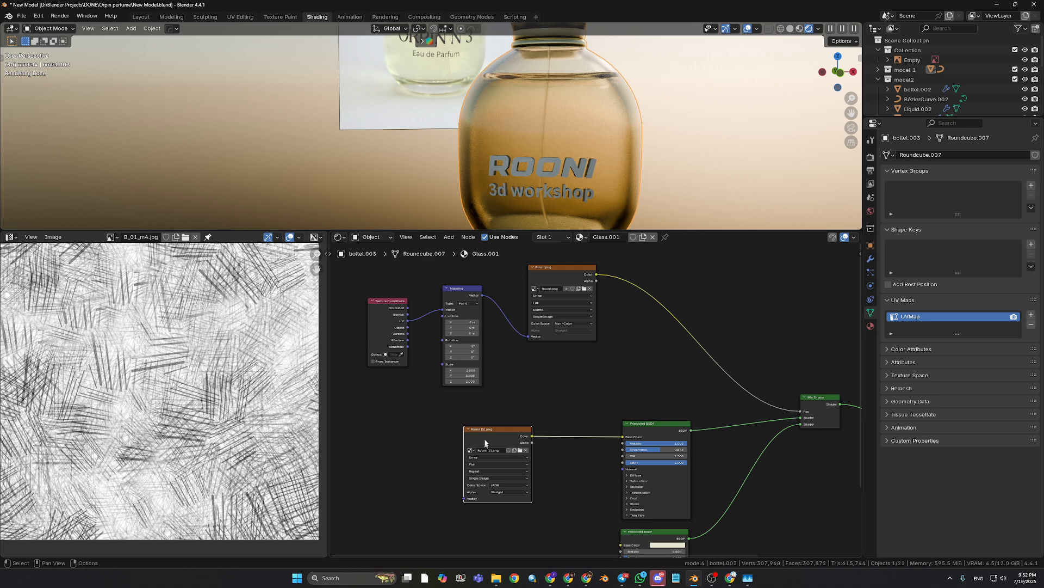
# Spread out the Texture Coordinate, Mapping and two image texture nodes in the Glass.001 material.
pyautogui.moveTo(484, 439); pyautogui.dragTo(487, 441)
pyautogui.moveTo(389, 300); pyautogui.dragTo(384, 298)
pyautogui.moveTo(384, 406); pyautogui.dragTo(439, 292)
pyautogui.moveTo(551, 269); pyautogui.dragTo(579, 284)
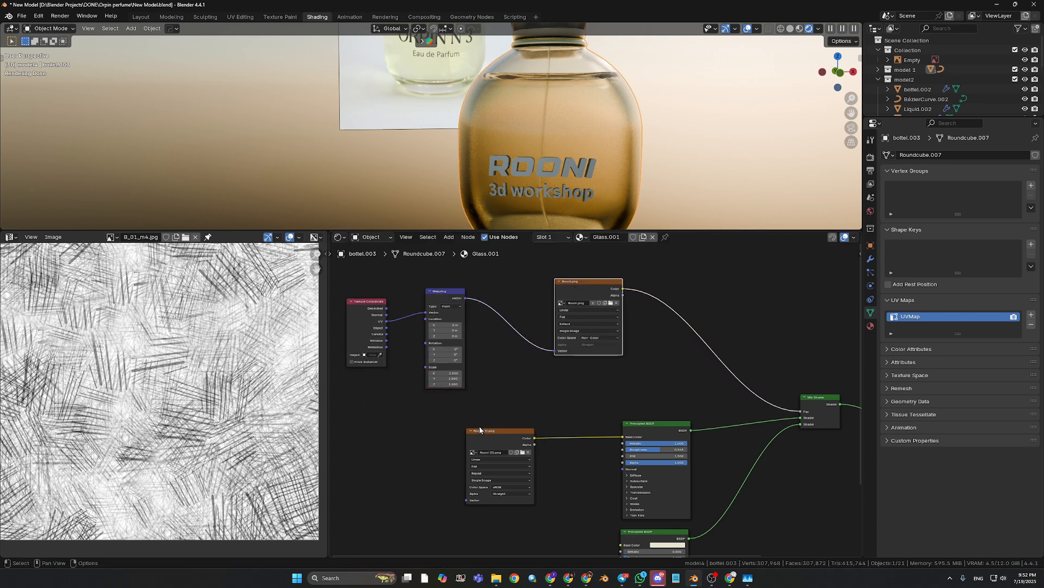
pyautogui.moveTo(480, 430); pyautogui.dragTo(488, 420)
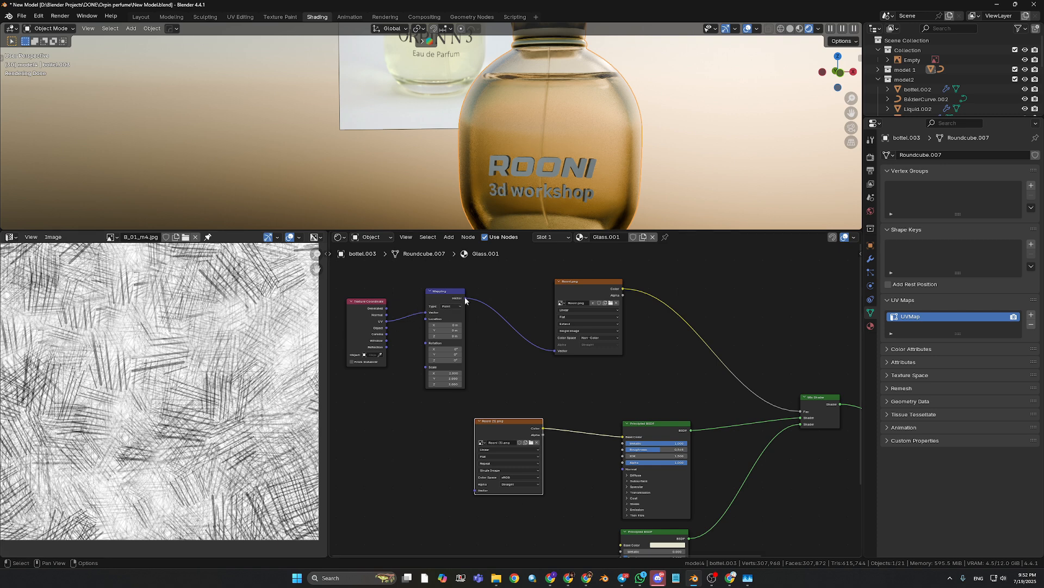
# Reconnect the Mapping node's Vector output to the Rooni (5).png texture's Vector input and reposition the texture, Mapping and Texture Coordinate nodes.
pyautogui.moveTo(465, 298); pyautogui.dragTo(475, 490)
pyautogui.click(555, 350)
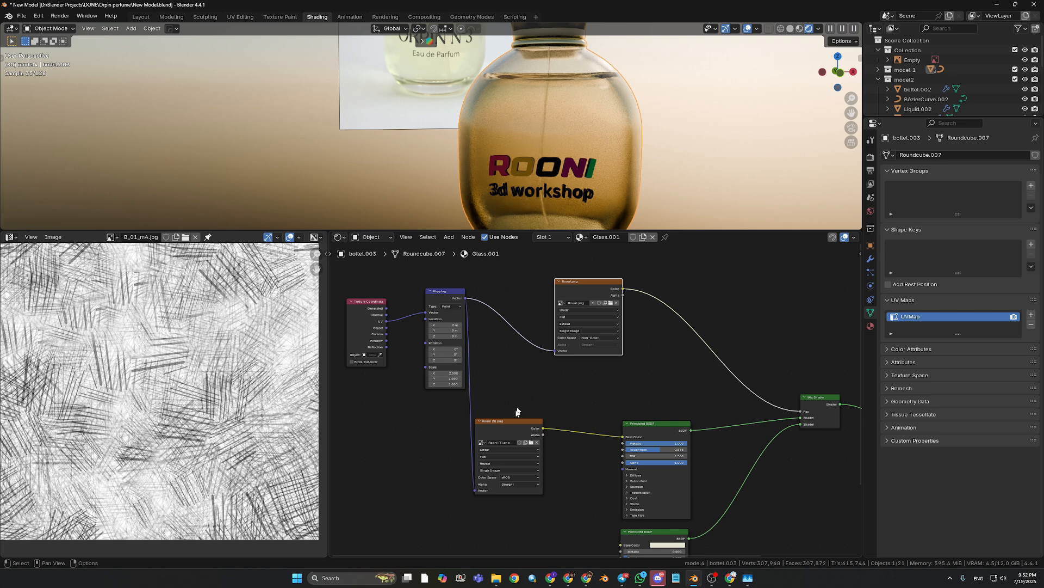
pyautogui.moveTo(498, 431); pyautogui.dragTo(506, 396)
pyautogui.moveTo(463, 276); pyautogui.dragTo(346, 390)
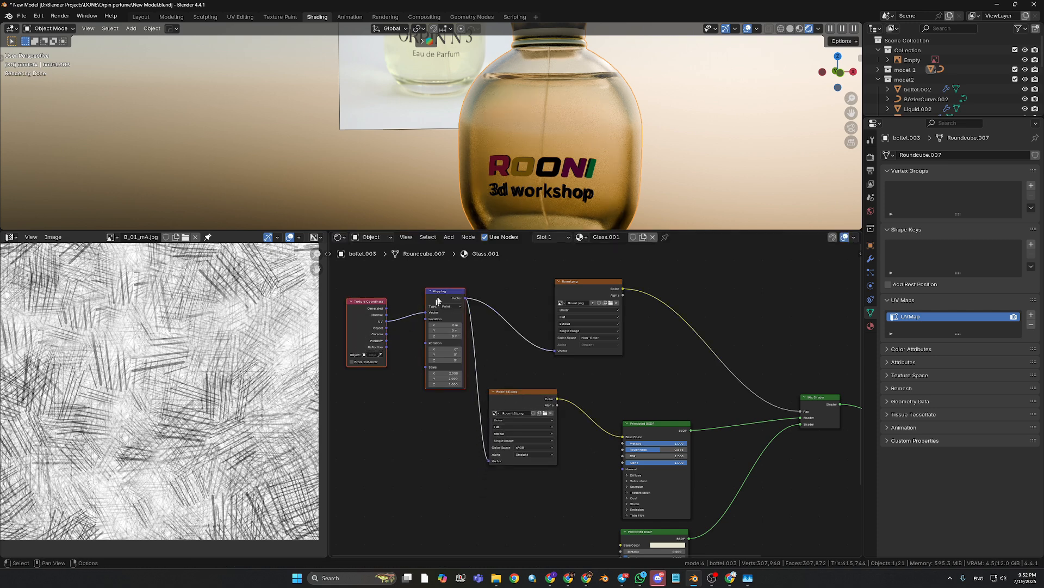
pyautogui.moveTo(441, 294); pyautogui.dragTo(407, 336)
# Disconnect the Rooni.png texture from the Mix Shader's Fac input and connect its Color output back to it.
pyautogui.moveTo(601, 289); pyautogui.dragTo(598, 289)
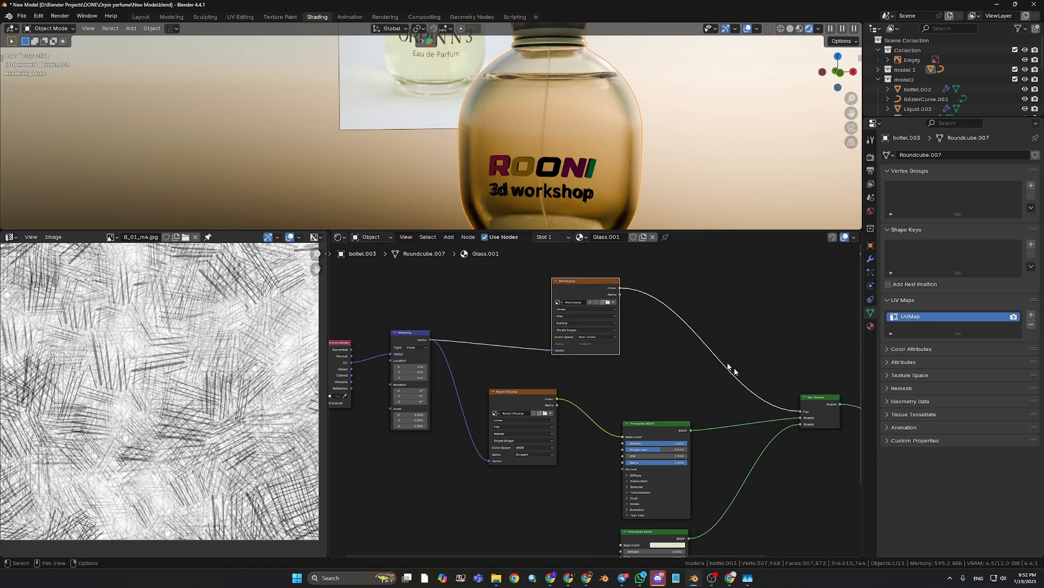
pyautogui.moveTo(800, 412); pyautogui.dragTo(512, 359)
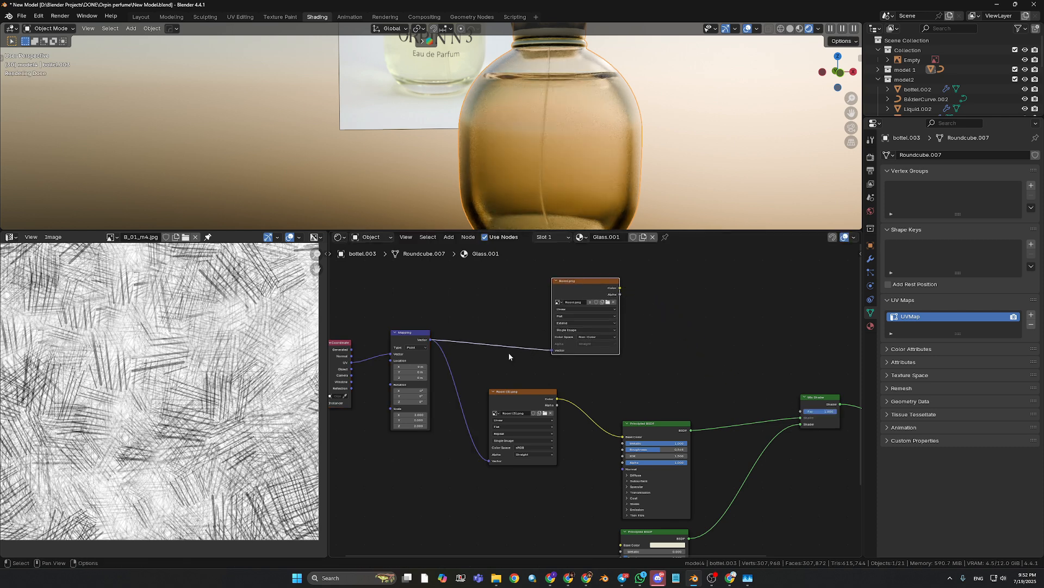
pyautogui.moveTo(621, 290); pyautogui.dragTo(800, 411)
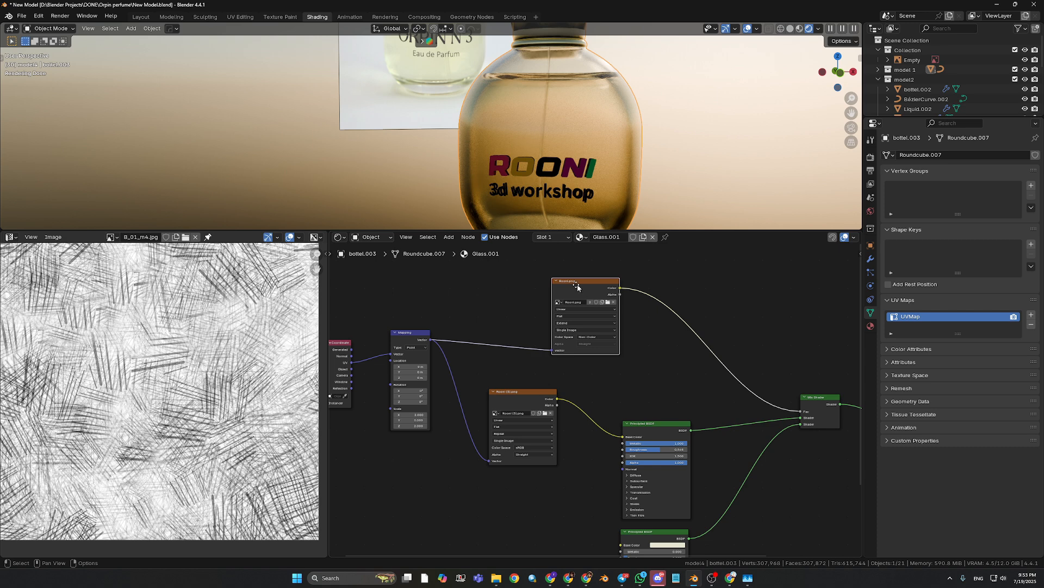
# Tidy the node layout by stacking the two image textures and moving the Mapping, Principled BSDF, Mix Shader and Material Output nodes closer together.
pyautogui.moveTo(578, 285)
pyautogui.mouseDown()
pyautogui.moveTo(560, 299)
pyautogui.moveTo(569, 291)
pyautogui.mouseUp()
pyautogui.moveTo(524, 391); pyautogui.dragTo(535, 406)
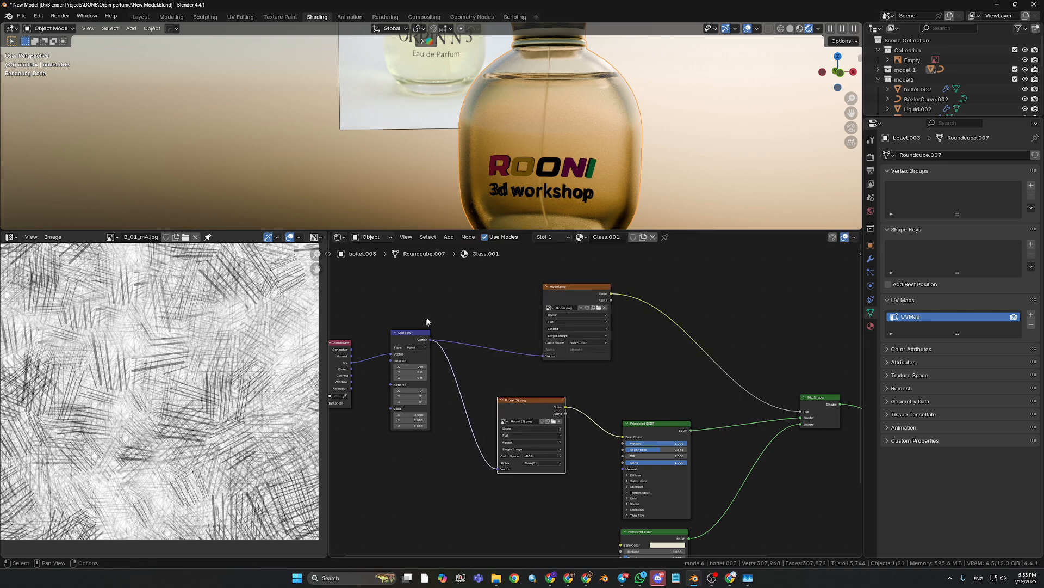
pyautogui.moveTo(415, 318); pyautogui.dragTo(398, 337)
pyautogui.moveTo(583, 288); pyautogui.dragTo(541, 309)
pyautogui.moveTo(533, 403); pyautogui.dragTo(534, 395)
pyautogui.moveTo(668, 405); pyautogui.dragTo(631, 500)
pyautogui.moveTo(818, 397); pyautogui.dragTo(731, 345)
pyautogui.moveTo(761, 438); pyautogui.dragTo(648, 420, button='middle')
pyautogui.moveTo(849, 415); pyautogui.dragTo(661, 320)
pyautogui.moveTo(650, 418); pyautogui.dragTo(753, 430, button='middle')
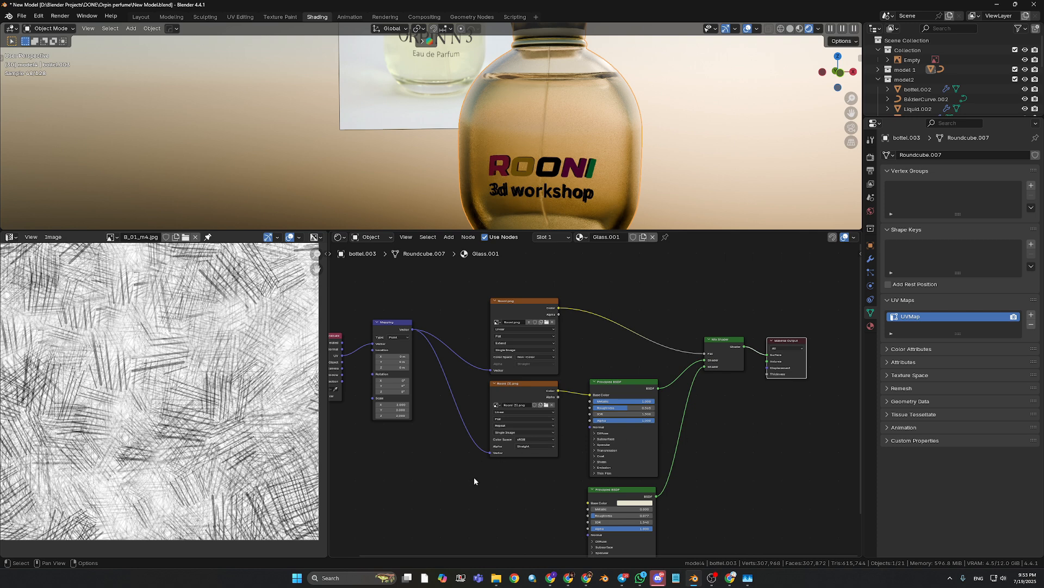
# Examine the Texture Coordinate node and its UV connection to the Mapping node's Vector input.
pyautogui.moveTo(475, 481); pyautogui.dragTo(501, 474, button='middle')
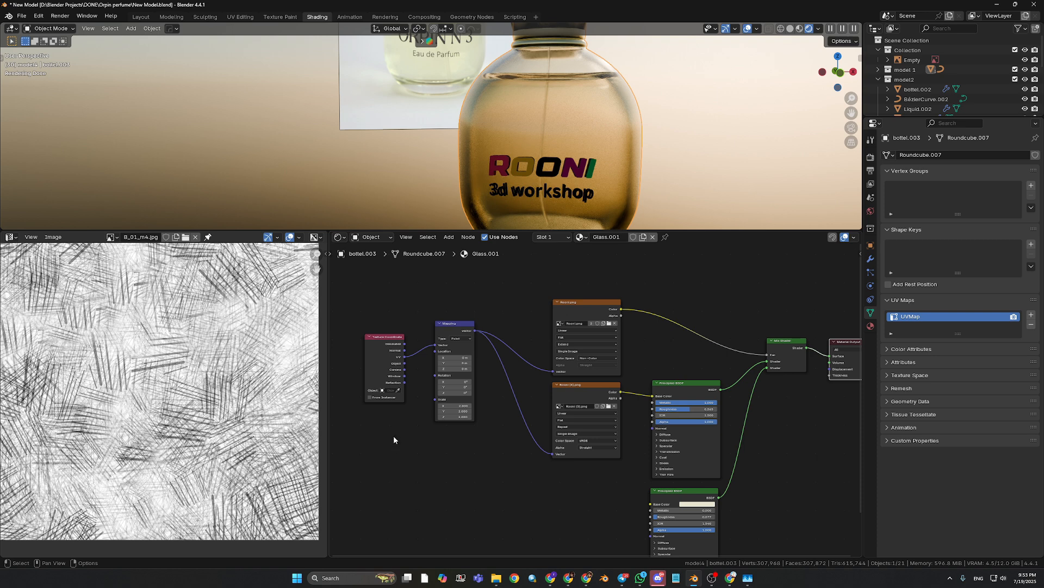
pyautogui.moveTo(475, 285); pyautogui.dragTo(377, 433)
pyautogui.scroll(3, 526, 418)
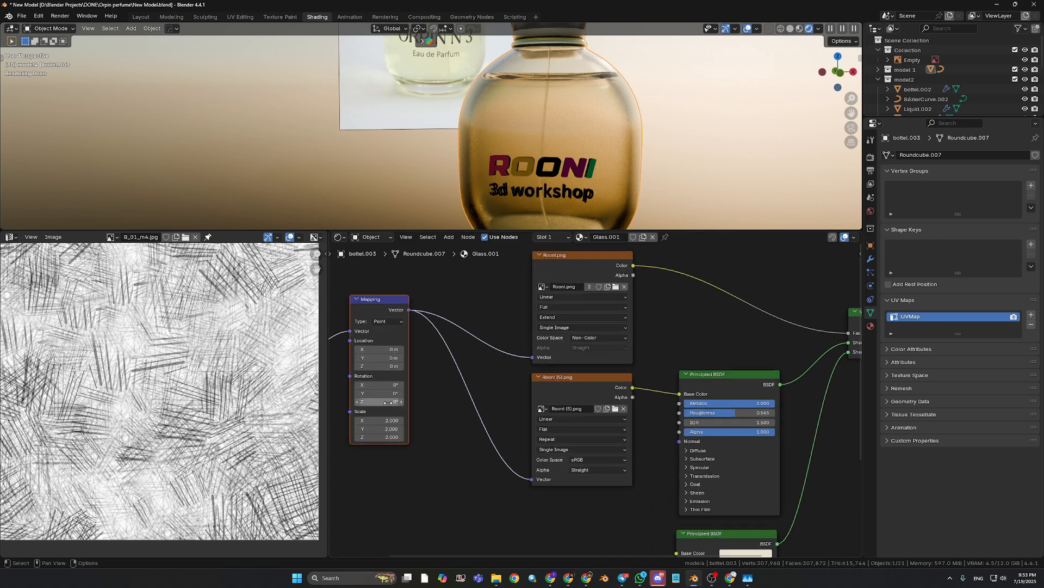
pyautogui.moveTo(526, 417); pyautogui.dragTo(584, 421, button='middle')
pyautogui.scroll(5, 402, 412)
pyautogui.moveTo(402, 412); pyautogui.dragTo(648, 462, button='middle')
pyautogui.scroll(3, 615, 413)
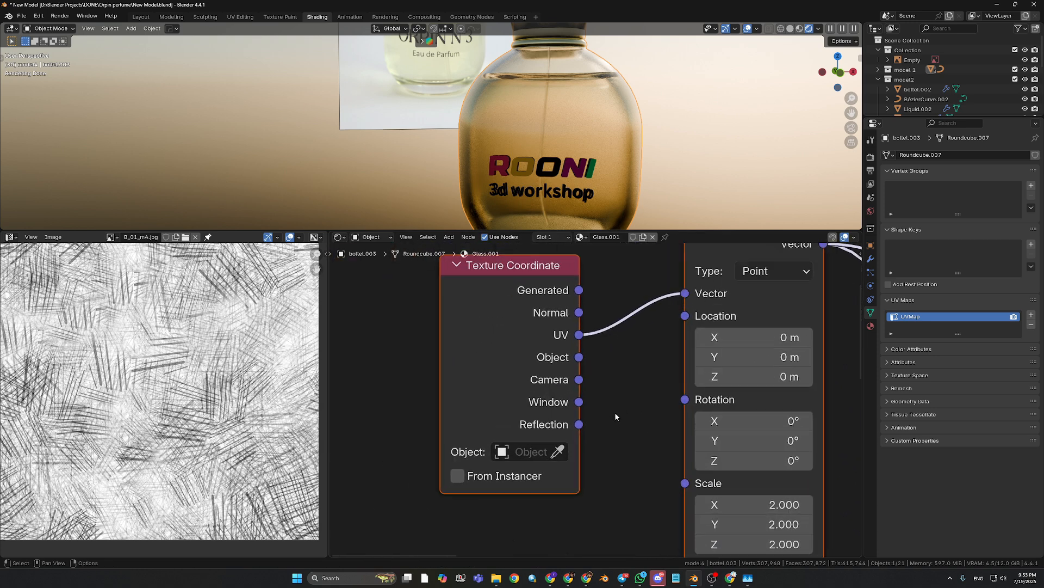
pyautogui.moveTo(620, 387); pyautogui.dragTo(599, 422, button='middle')
pyautogui.click(600, 436)
pyautogui.scroll(2, 599, 421)
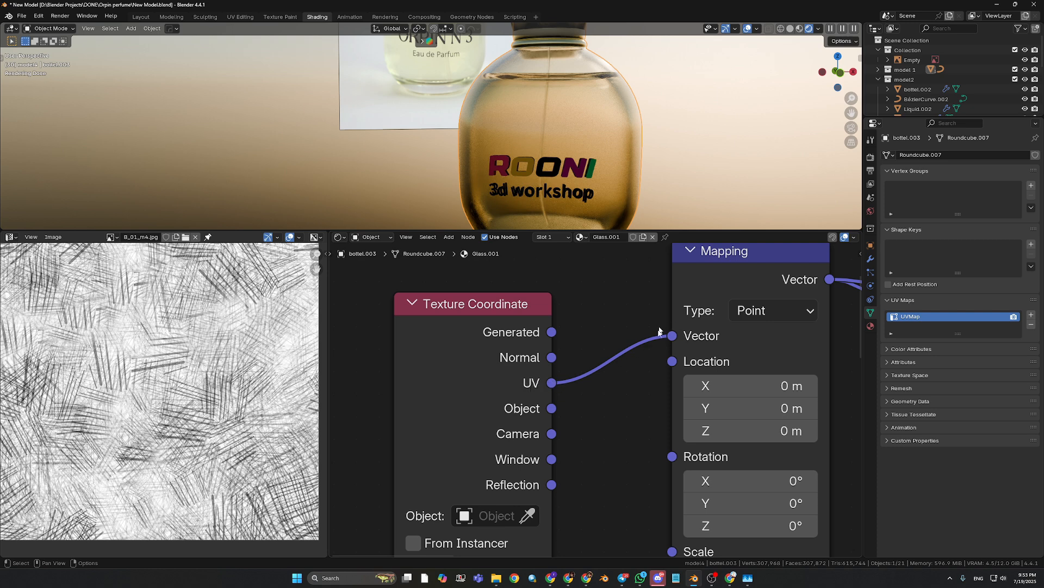
pyautogui.scroll(-3, 634, 370)
pyautogui.moveTo(583, 417); pyautogui.dragTo(470, 394, button='middle')
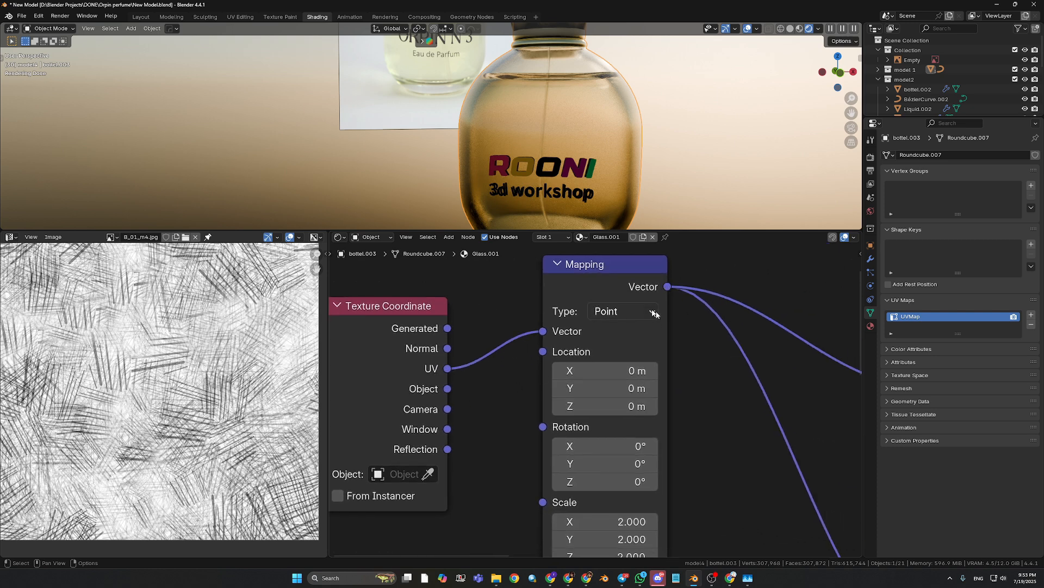
# Examine how the Mapping node's Vector output feeds the Rooni.png and Rooni (5).png texture nodes, and review both nodes' settings.
pyautogui.moveTo(667, 414); pyautogui.dragTo(579, 338, button='middle')
pyautogui.scroll(-1, 579, 363)
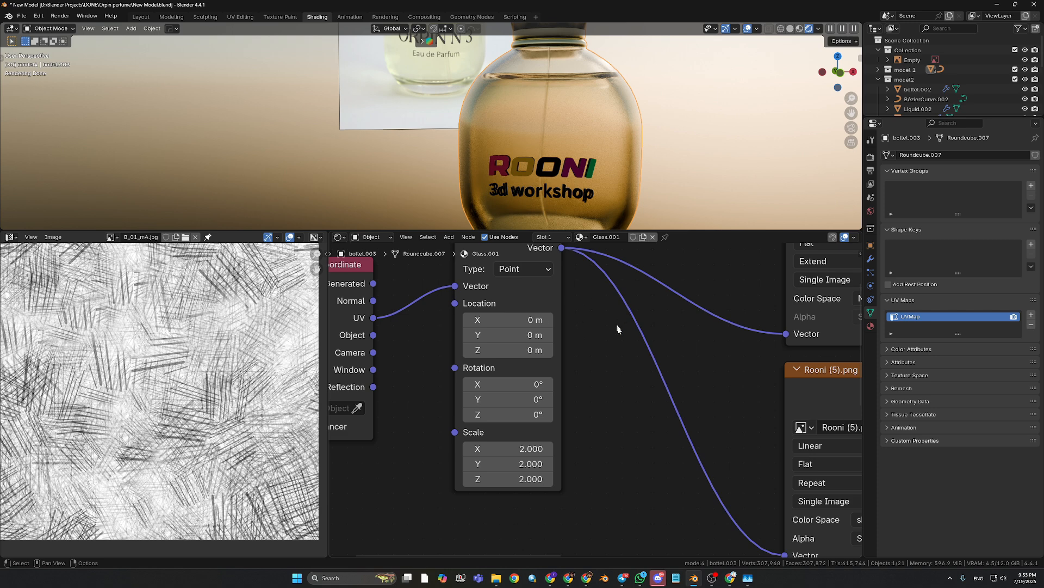
pyautogui.scroll(-1, 627, 329)
pyautogui.moveTo(614, 402); pyautogui.dragTo(531, 417, button='middle')
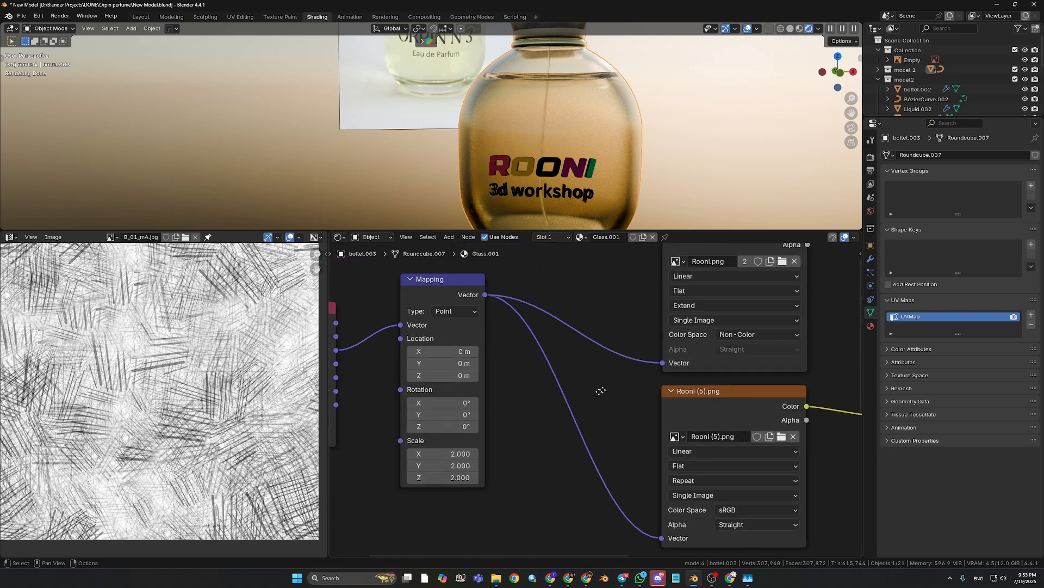
pyautogui.moveTo(695, 358); pyautogui.dragTo(593, 403, button='middle')
pyautogui.click(634, 341)
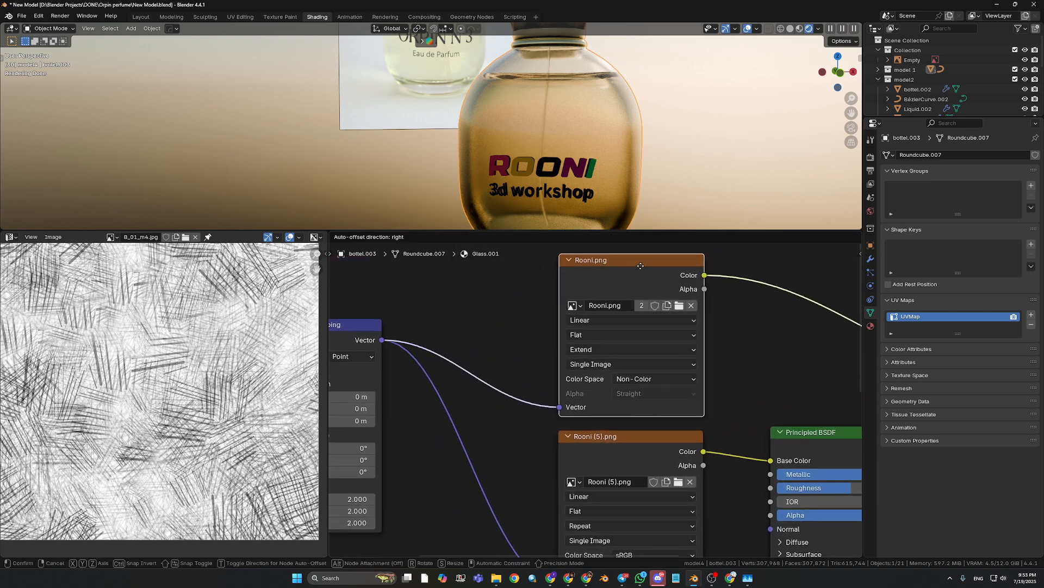
pyautogui.moveTo(621, 460); pyautogui.dragTo(606, 360, button='middle')
pyautogui.click(606, 361)
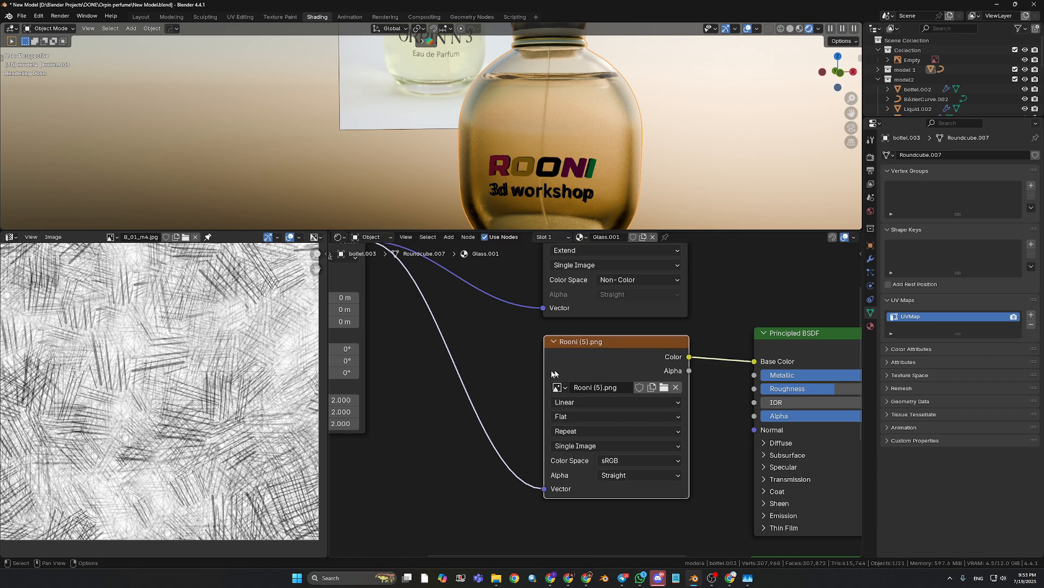
pyautogui.scroll(-1, 509, 380)
pyautogui.moveTo(509, 380); pyautogui.dragTo(560, 446, button='middle')
pyautogui.scroll(-1, 565, 409)
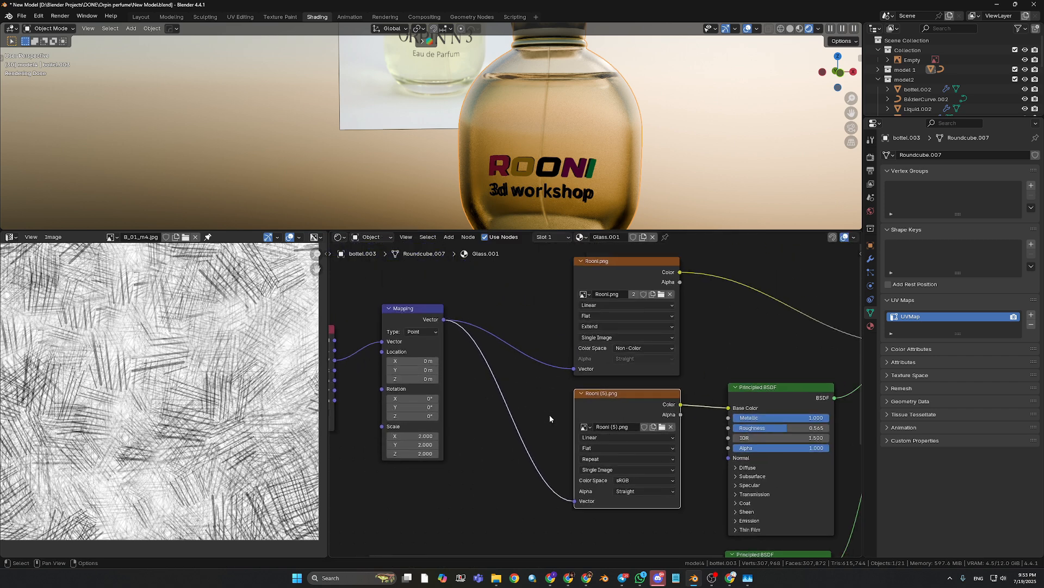
# Disconnect the Texture Coordinate's UV output from the Mapping node and connect it back to the Vector input.
pyautogui.scroll(-1, 552, 408)
pyautogui.moveTo(552, 408); pyautogui.dragTo(620, 409, button='middle')
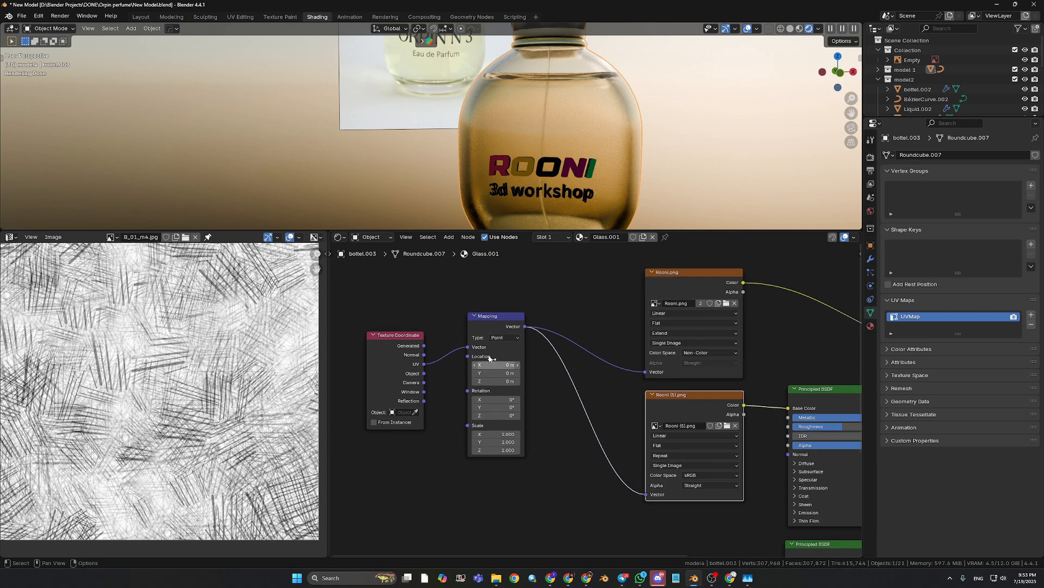
pyautogui.moveTo(467, 347); pyautogui.dragTo(496, 390)
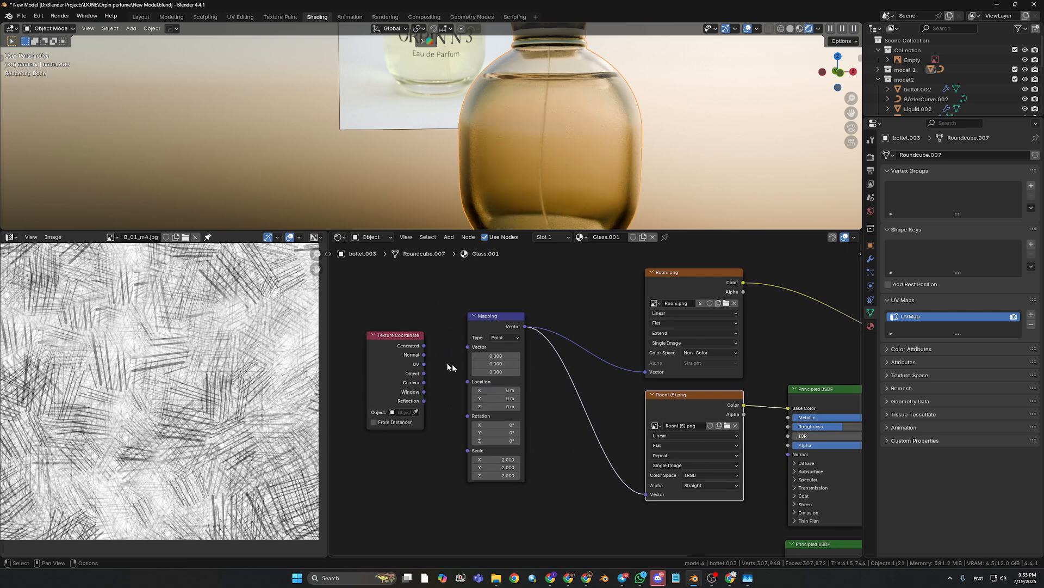
pyautogui.moveTo(424, 363); pyautogui.dragTo(487, 327)
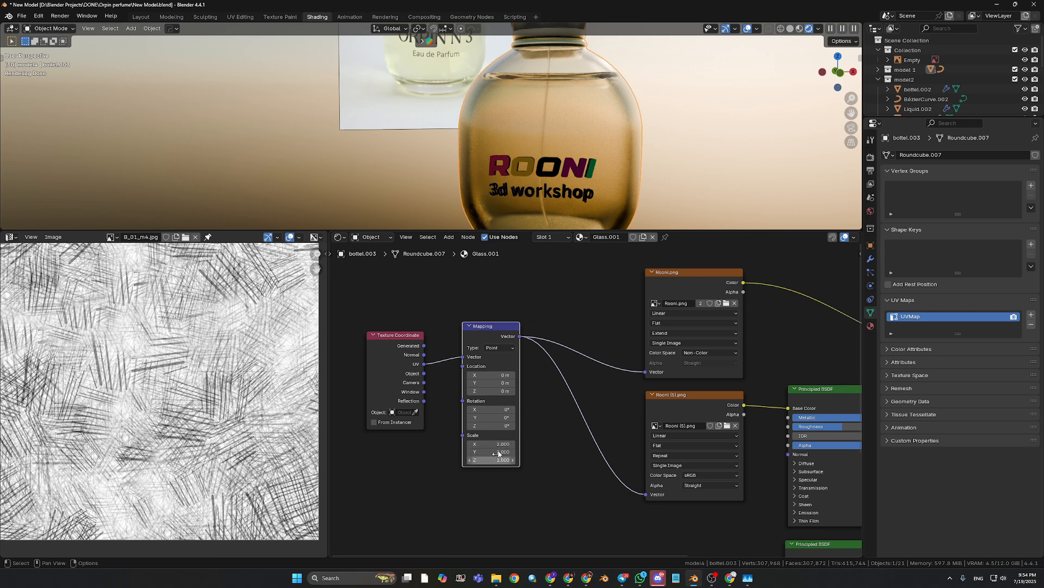
# Set the Mapping node's X, Y and Z scale to 1 and inspect the logo on the bottle.
pyautogui.moveTo(472, 461); pyautogui.dragTo(472, 444)
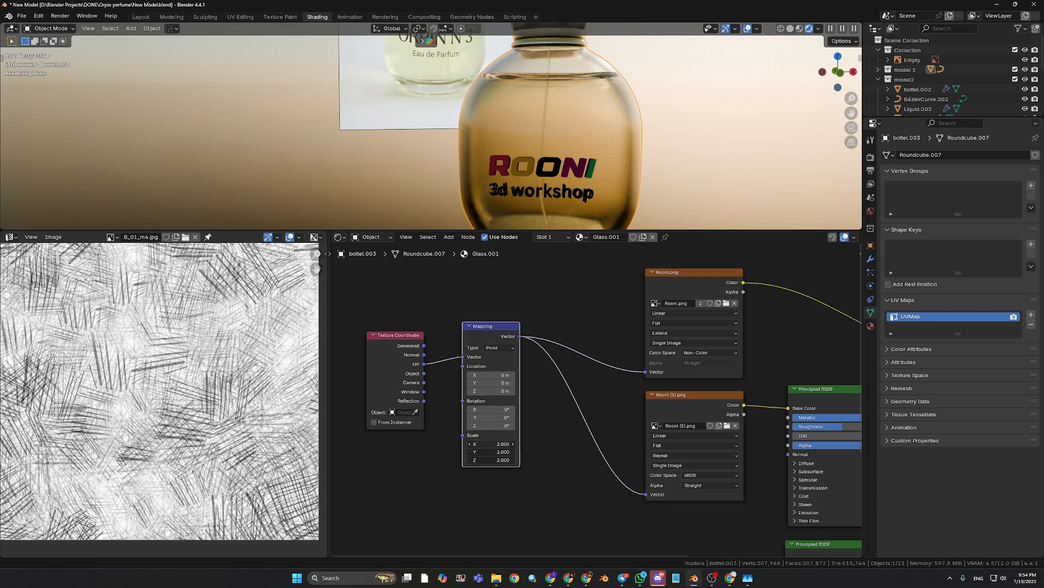
pyautogui.write('1')
pyautogui.press('Return')
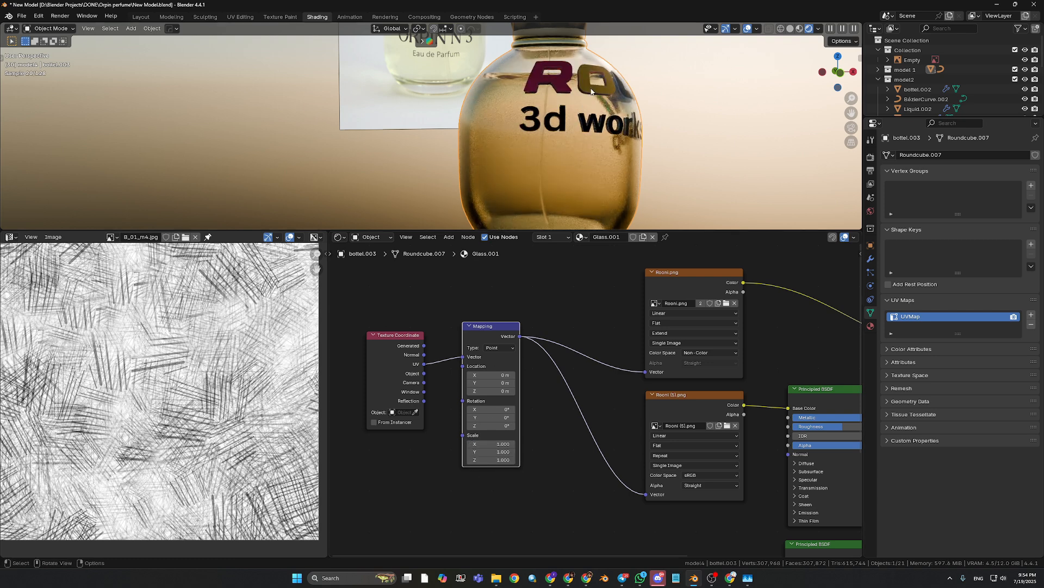
pyautogui.moveTo(506, 130); pyautogui.dragTo(532, 120, button='middle')
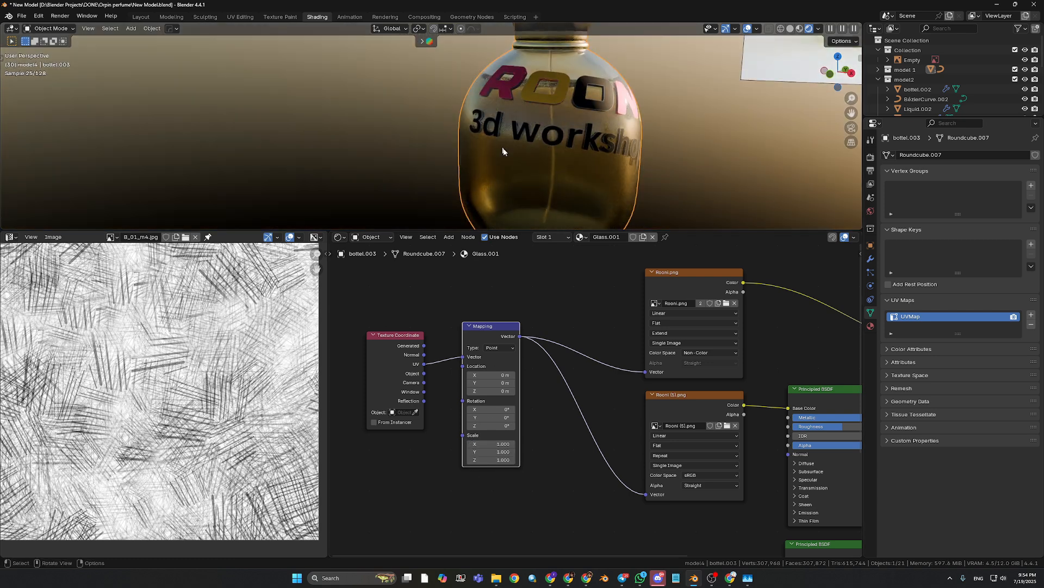
# Set the Mapping node's X, Y and Z scale to 2 and check the logo from the front.
pyautogui.moveTo(501, 443); pyautogui.dragTo(501, 460)
pyautogui.write('2')
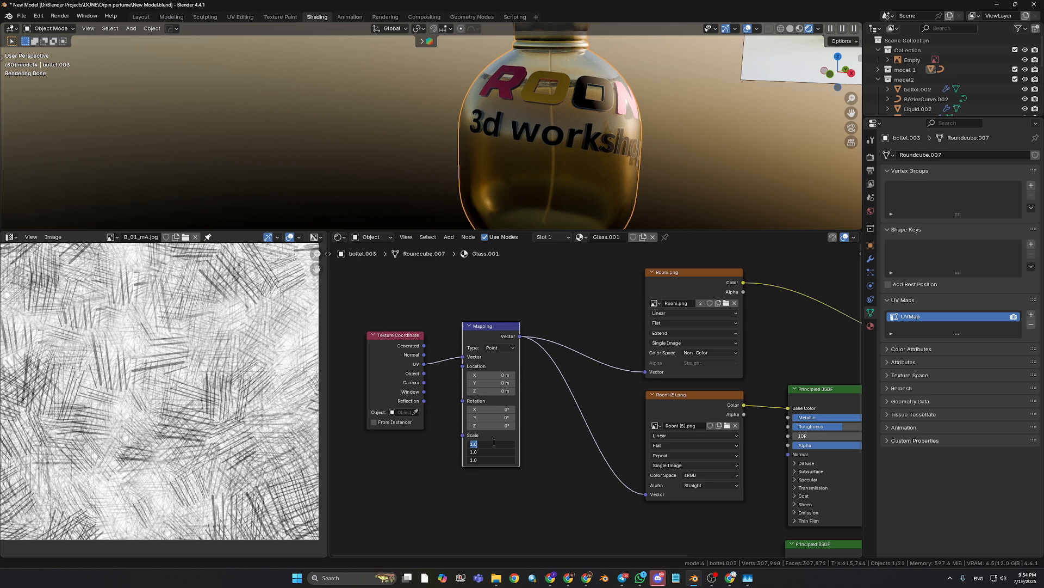
pyautogui.press('Return')
pyautogui.moveTo(542, 145); pyautogui.dragTo(616, 135, button='middle')
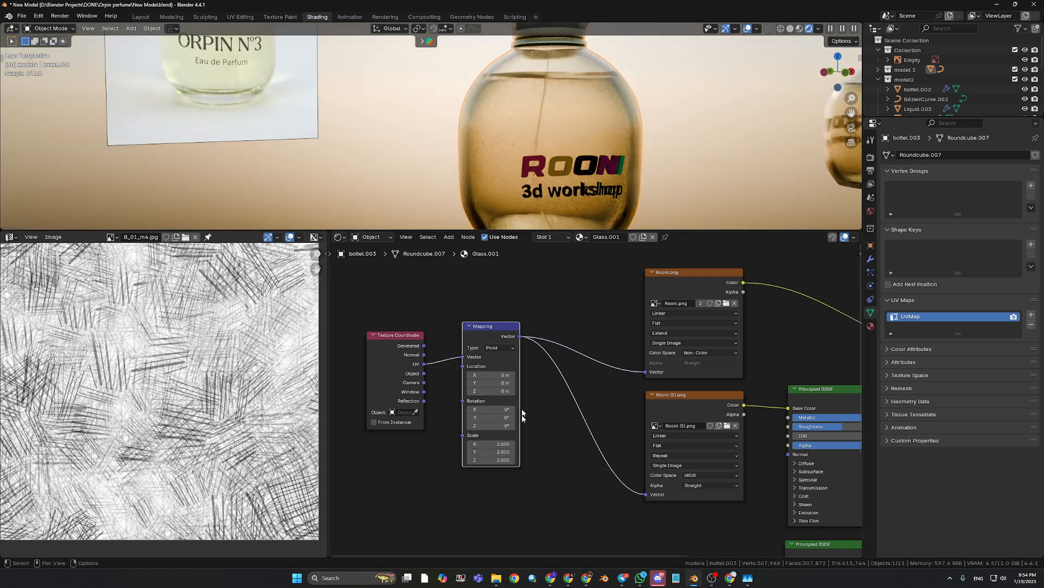
# Try a scale of 3 on all axes of the Mapping node and undo it.
pyautogui.moveTo(496, 444); pyautogui.dragTo(496, 460)
pyautogui.write('3')
pyautogui.press('Return')
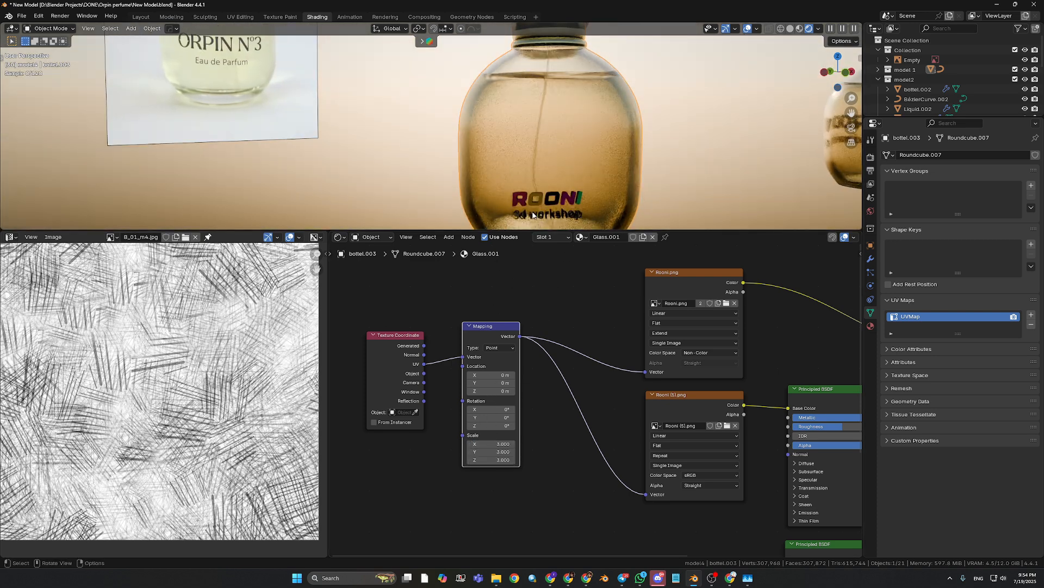
pyautogui.hotkey('ctrl', 'z')
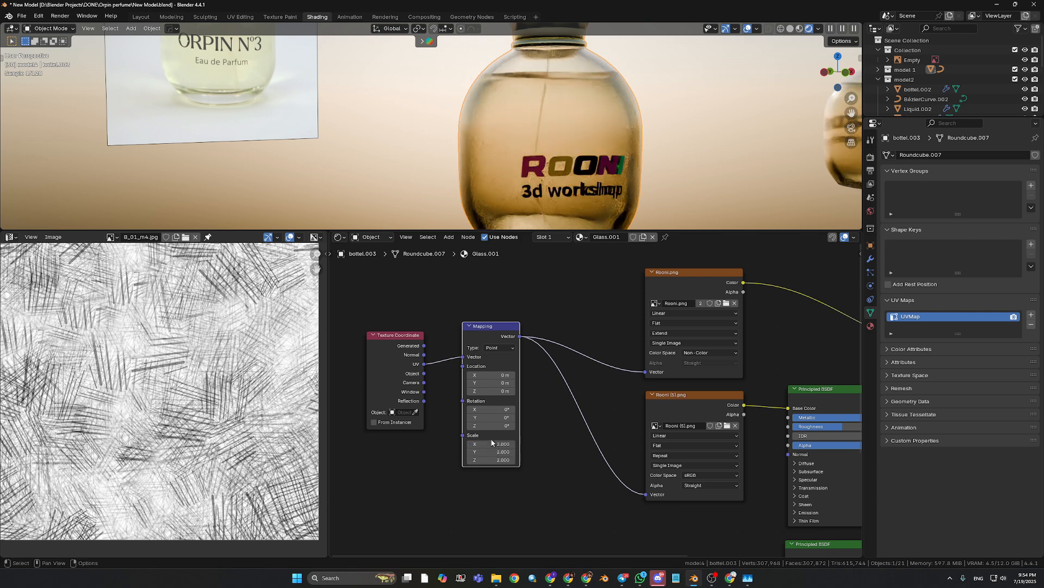
# Move the Rooni.png and Rooni (5).png texture nodes closer to the Mapping node.
pyautogui.moveTo(550, 148); pyautogui.dragTo(591, 158, button='middle')
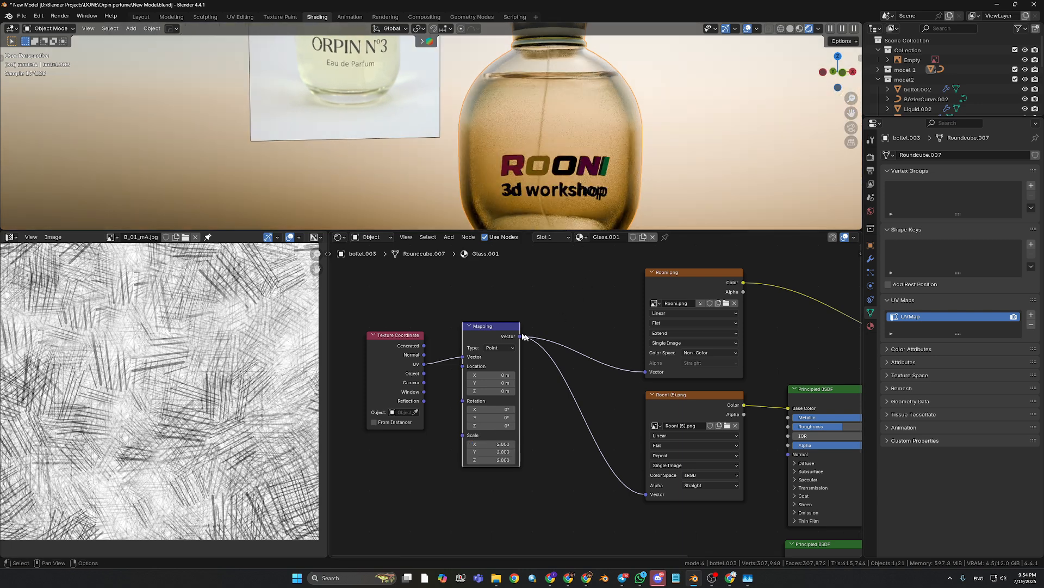
pyautogui.moveTo(523, 336); pyautogui.dragTo(519, 341)
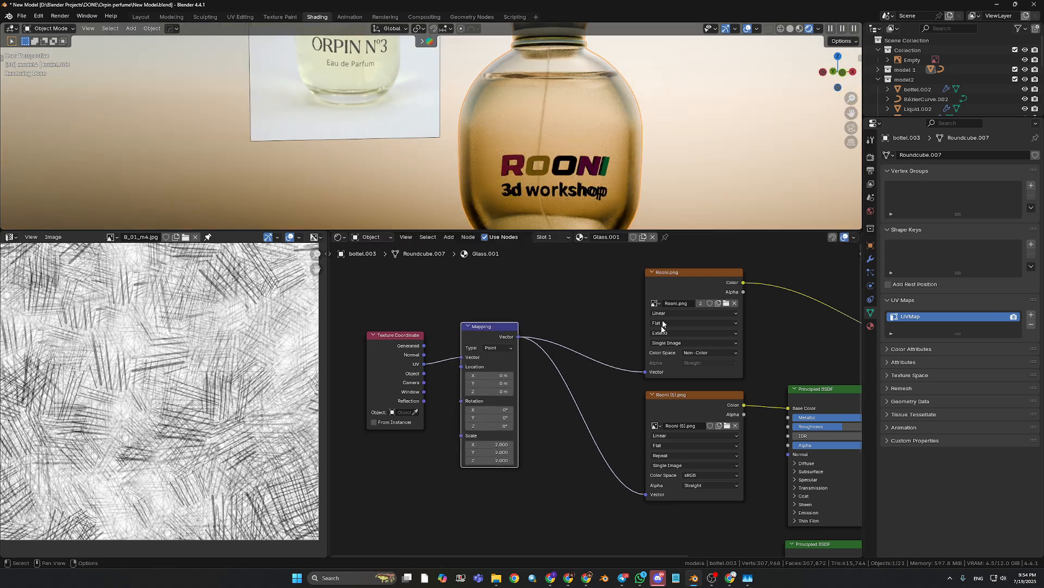
pyautogui.moveTo(674, 281); pyautogui.dragTo(630, 277)
pyautogui.moveTo(741, 346); pyautogui.dragTo(626, 330, button='middle')
pyautogui.scroll(-3, 640, 328)
pyautogui.moveTo(577, 391); pyautogui.dragTo(537, 385)
# Space the Rooni.png and Rooni (5).png texture nodes apart and line them up one above the other.
pyautogui.scroll(2, 507, 459)
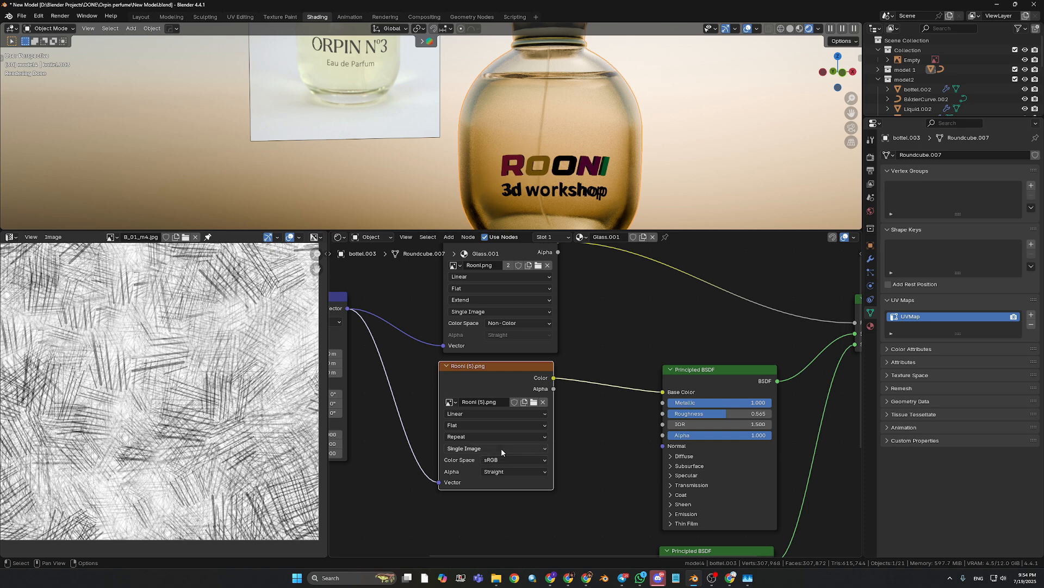
pyautogui.click(488, 436)
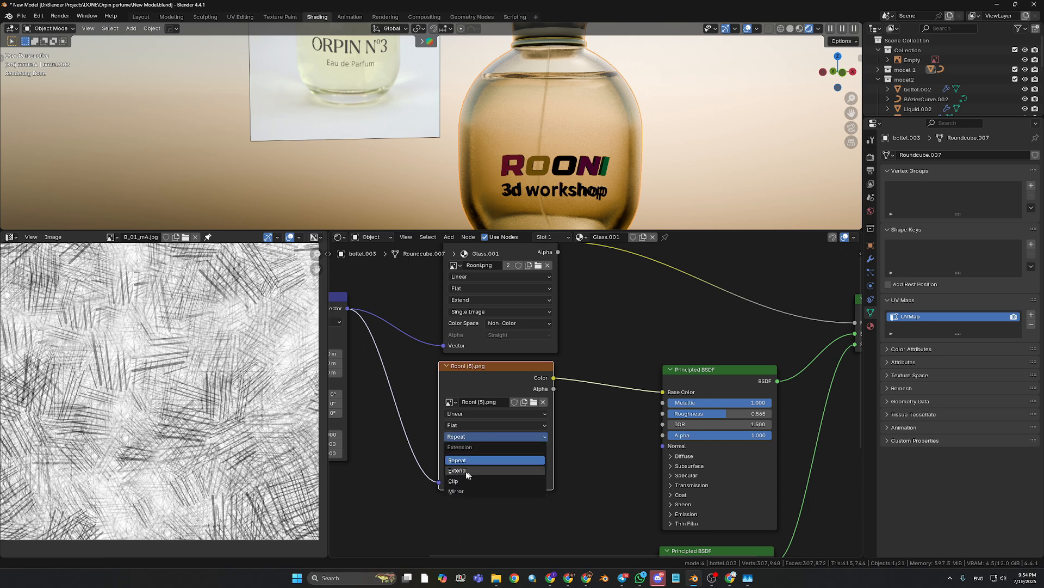
pyautogui.moveTo(486, 368); pyautogui.dragTo(485, 378)
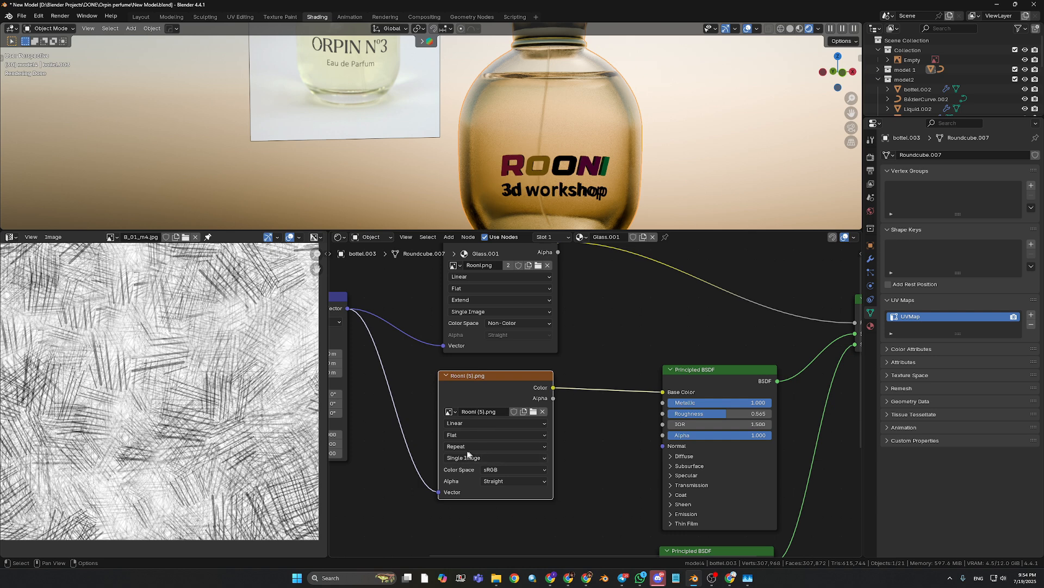
pyautogui.moveTo(513, 251); pyautogui.dragTo(511, 275)
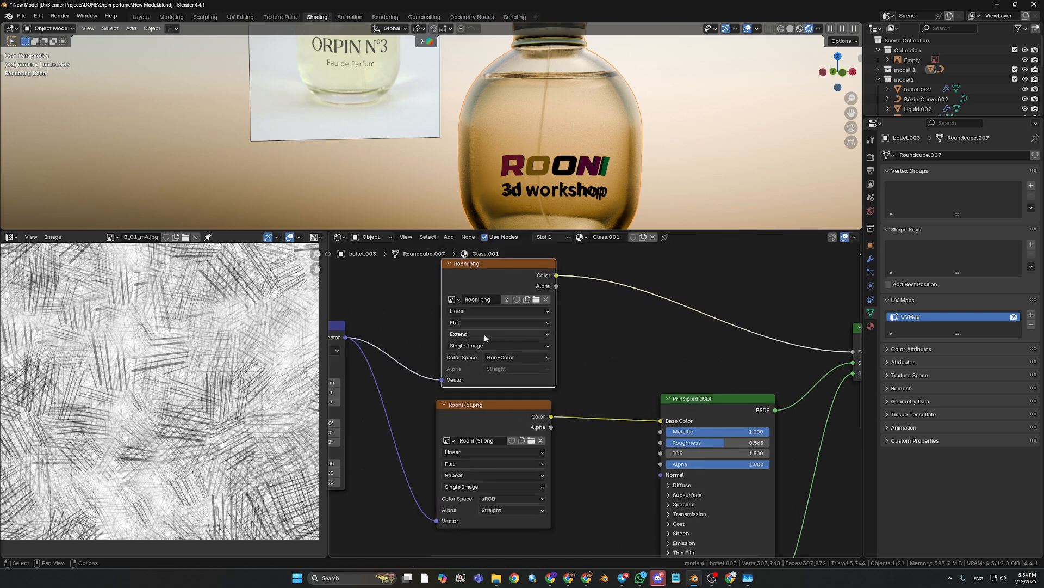
pyautogui.moveTo(482, 413)
pyautogui.mouseDown()
pyautogui.moveTo(435, 413)
pyautogui.moveTo(485, 416)
pyautogui.mouseUp()
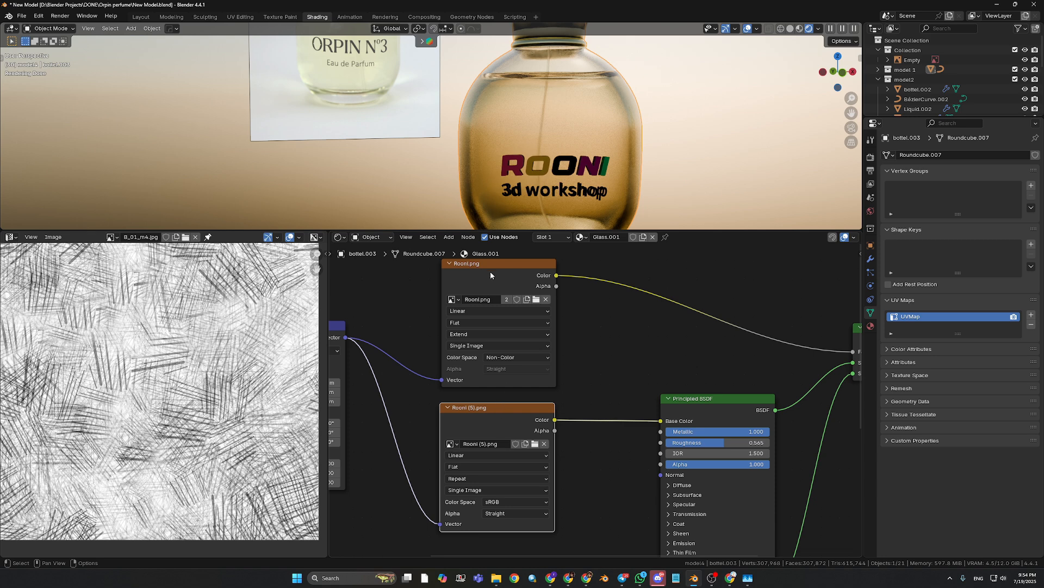
pyautogui.moveTo(491, 274); pyautogui.dragTo(494, 276)
pyautogui.moveTo(496, 412)
pyautogui.mouseDown()
pyautogui.moveTo(503, 406)
pyautogui.moveTo(497, 412)
pyautogui.mouseUp()
# Set the Rooni (5).png texture's extension to Extend and fine-tune the placement of both texture nodes.
pyautogui.click(510, 478)
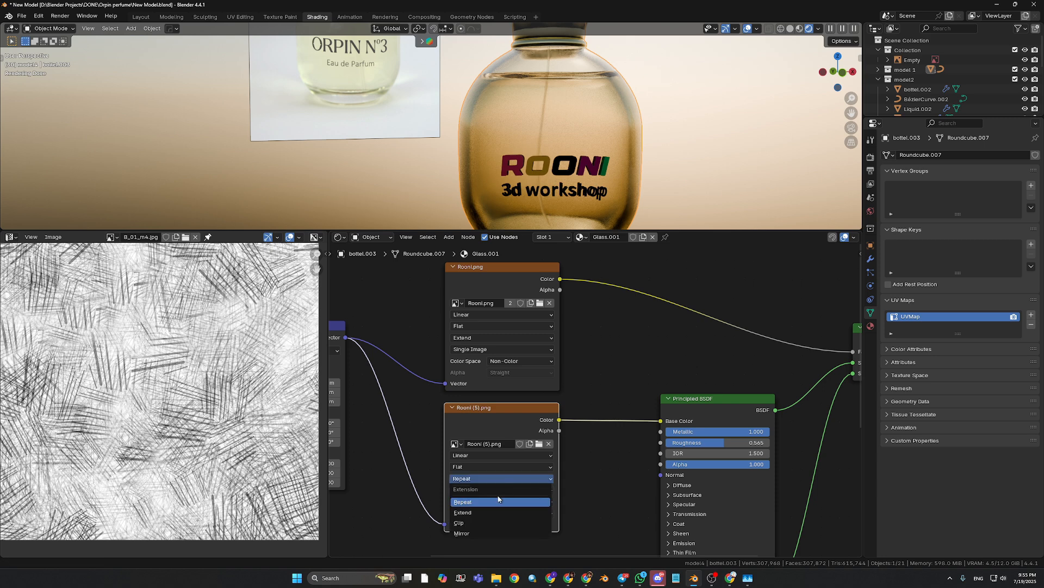
pyautogui.click(510, 492)
pyautogui.moveTo(492, 415); pyautogui.dragTo(492, 413)
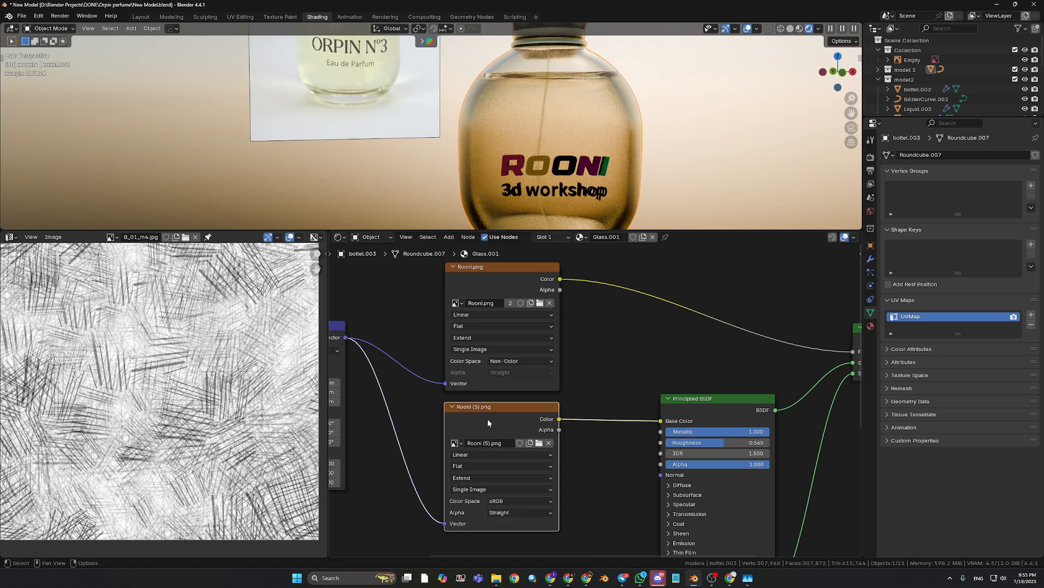
pyautogui.moveTo(492, 278); pyautogui.dragTo(493, 282)
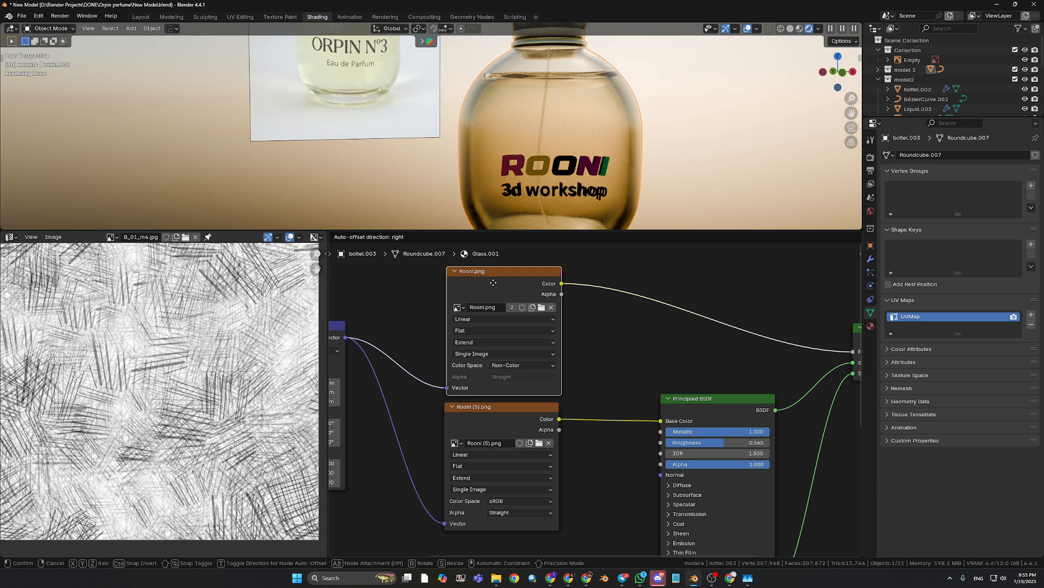
pyautogui.moveTo(493, 282); pyautogui.dragTo(490, 285)
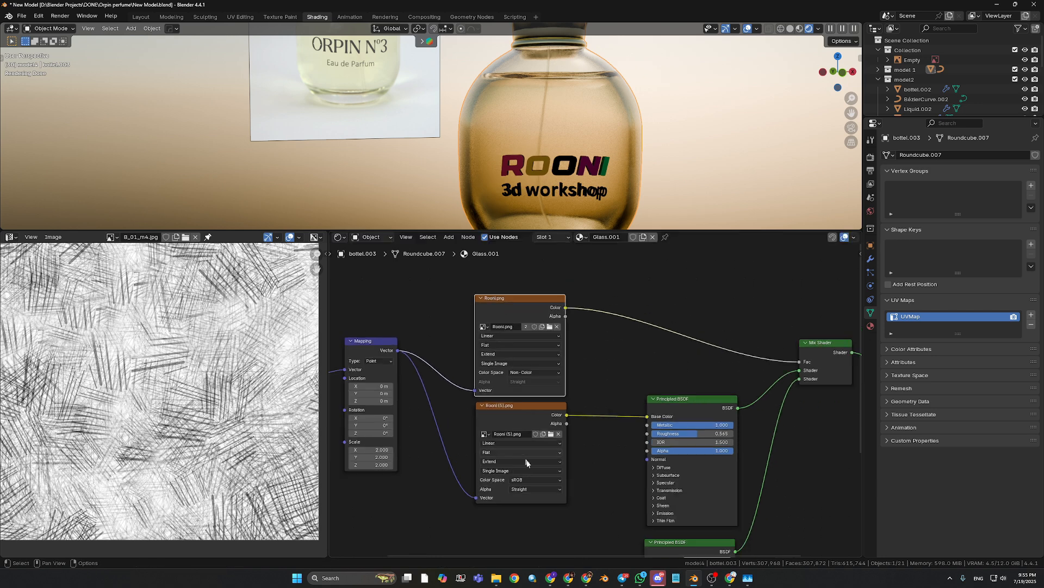
# Tidy the node layout by shifting the Principled BSDF, Rooni.png, Mix Shader and Material Output nodes slightly.
pyautogui.scroll(-2, 547, 489)
pyautogui.scroll(-1, 501, 429)
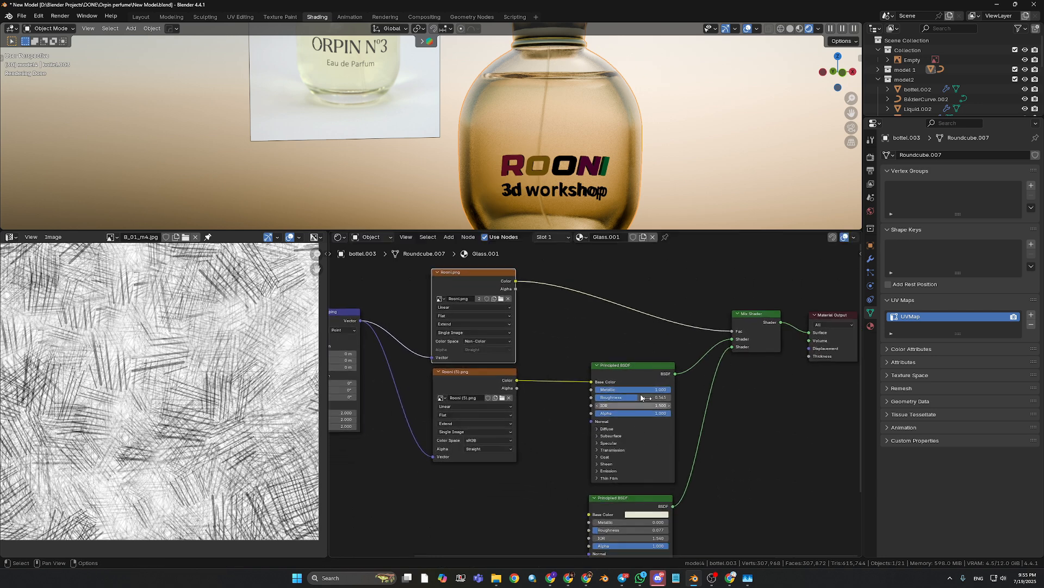
pyautogui.scroll(-3, 538, 441)
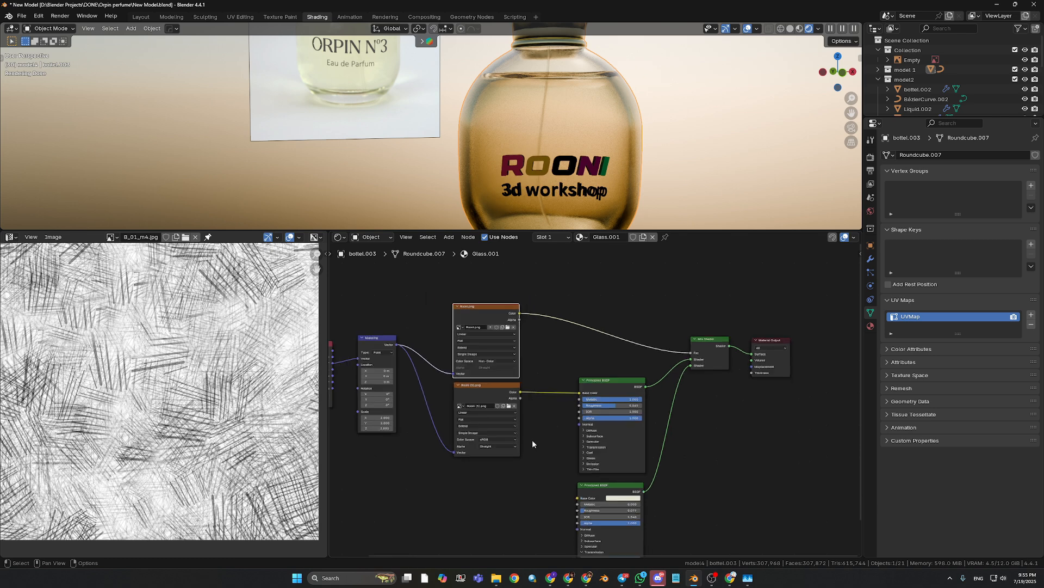
pyautogui.moveTo(532, 439); pyautogui.dragTo(446, 454, button='middle')
pyautogui.moveTo(515, 396); pyautogui.dragTo(511, 400)
pyautogui.moveTo(410, 323); pyautogui.dragTo(413, 317)
pyautogui.moveTo(628, 354); pyautogui.dragTo(618, 350)
pyautogui.moveTo(686, 355); pyautogui.dragTo(680, 339)
# Check the WhatsApp group chat and the Live voice channel on the PixeLender Discord server.
pyautogui.click(640, 578)
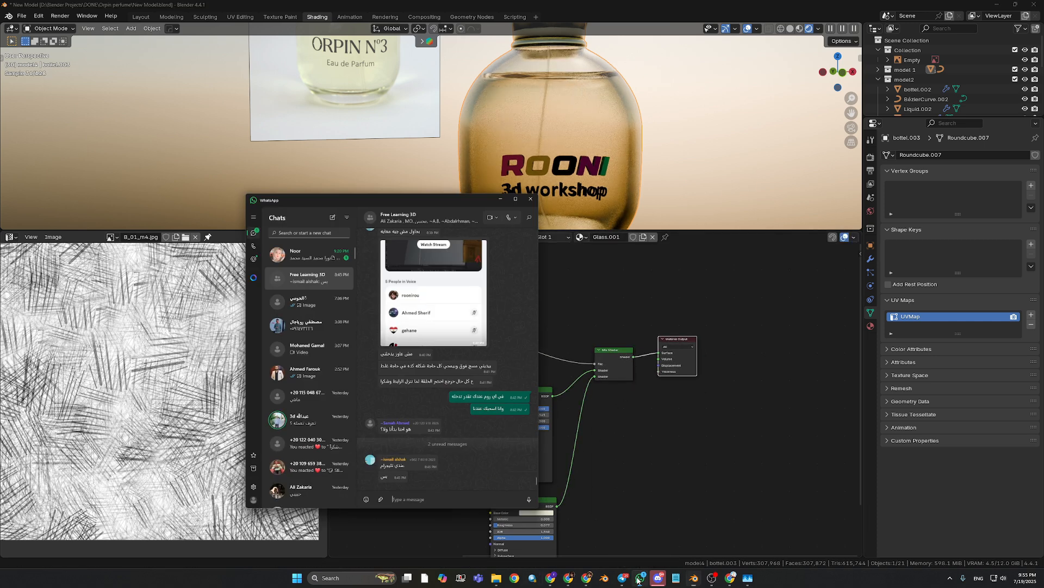
pyautogui.click(640, 578)
pyautogui.click(659, 578)
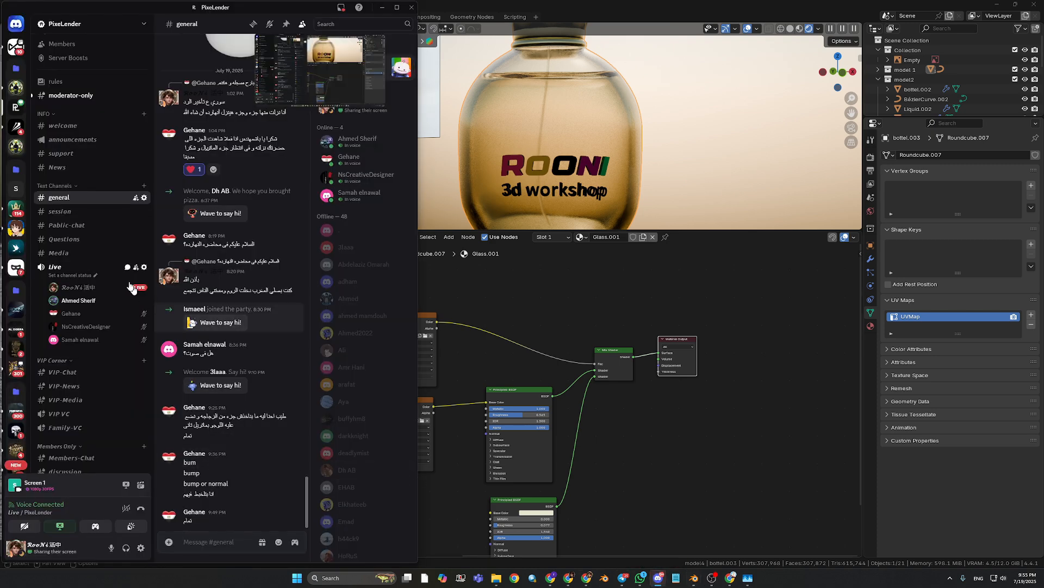
pyautogui.click(128, 267)
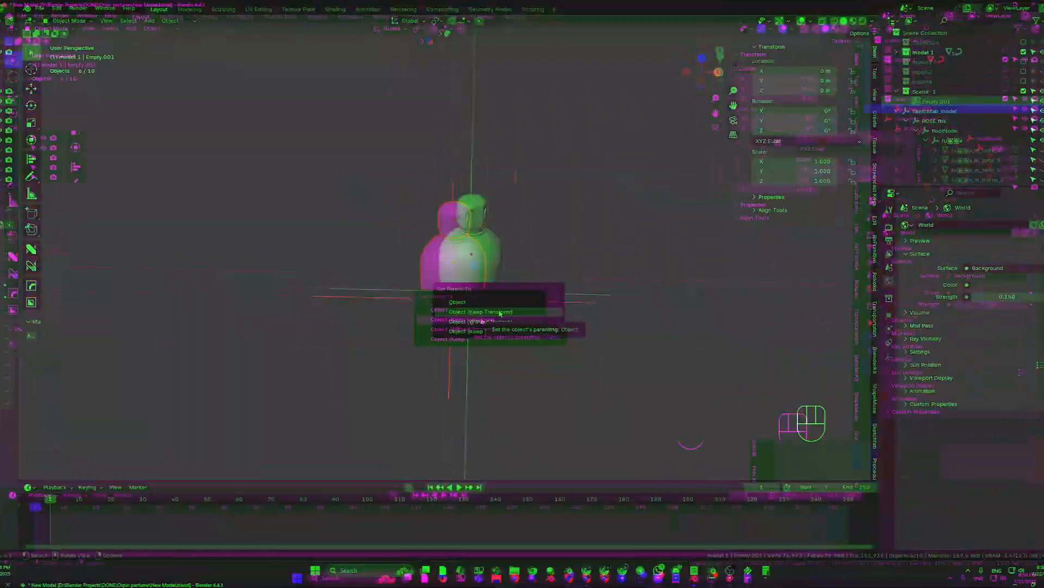
# Parent the bottle parts to the empty with Object (Keep Transform) and switch the viewport to rendered shading.
pyautogui.click(481, 317)
pyautogui.click(479, 272)
pyautogui.moveTo(479, 272); pyautogui.dragTo(510, 276, button='middle')
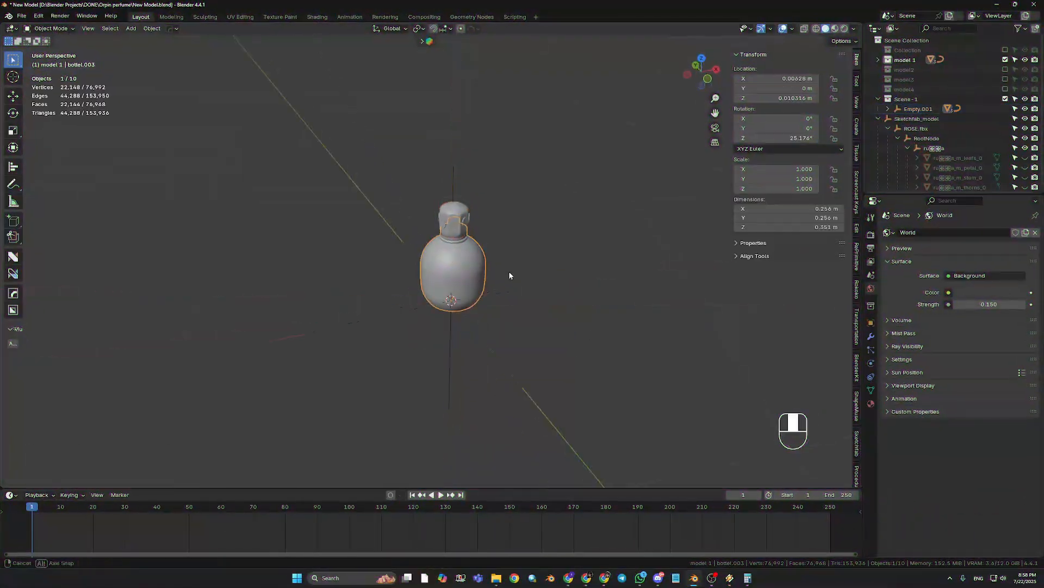
pyautogui.press('z')
pyautogui.click(544, 291)
# Try rotating Empty.001 about the Z axis and cancel the rotation.
pyautogui.press('r')
pyautogui.press('z')
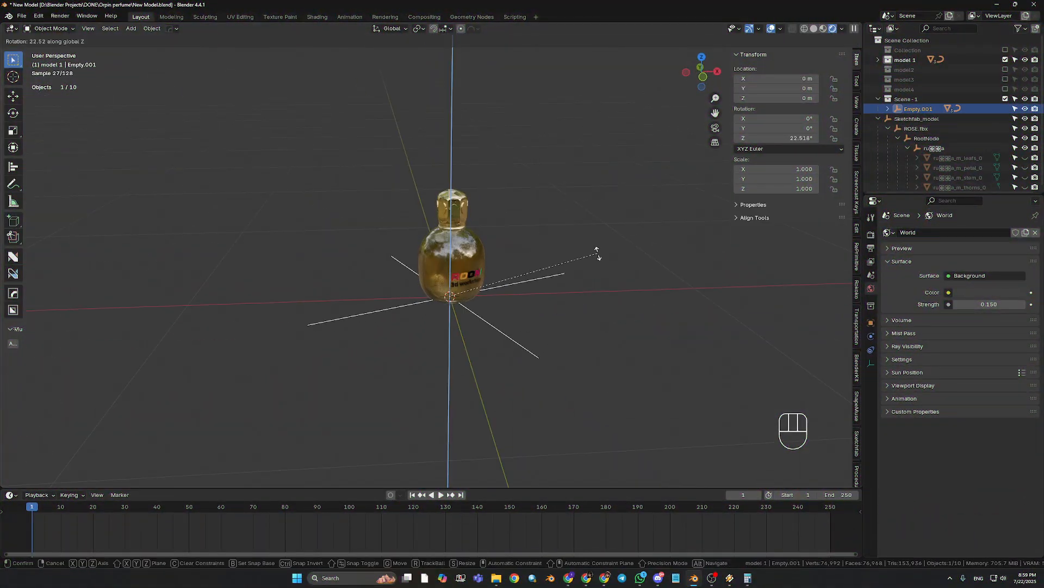
pyautogui.rightClick(597, 251)
# Scale Empty.001 together with the bottle to about 1.701, undoing the other scale attempts.
pyautogui.press('s')
pyautogui.click(676, 382)
pyautogui.moveTo(584, 357); pyautogui.dragTo(596, 357, button='middle')
pyautogui.press('s')
pyautogui.click(641, 359)
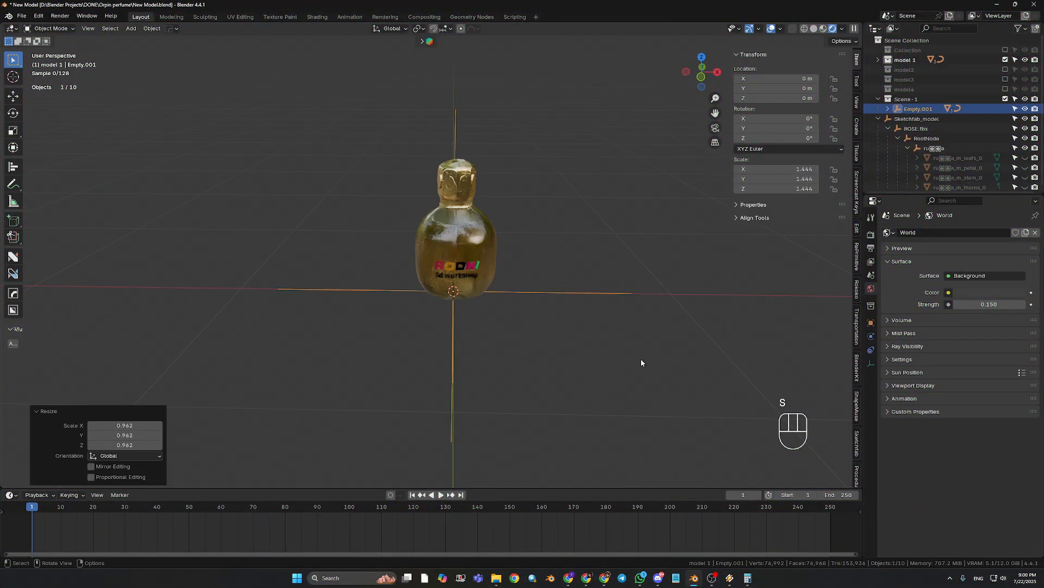
pyautogui.moveTo(615, 289); pyautogui.dragTo(570, 284, button='middle')
pyautogui.hotkey('ctrl', 'z')
pyautogui.hotkey('ctrl', 'z')
pyautogui.hotkey('ctrl', 'z')
pyautogui.hotkey('ctrl', 'z')
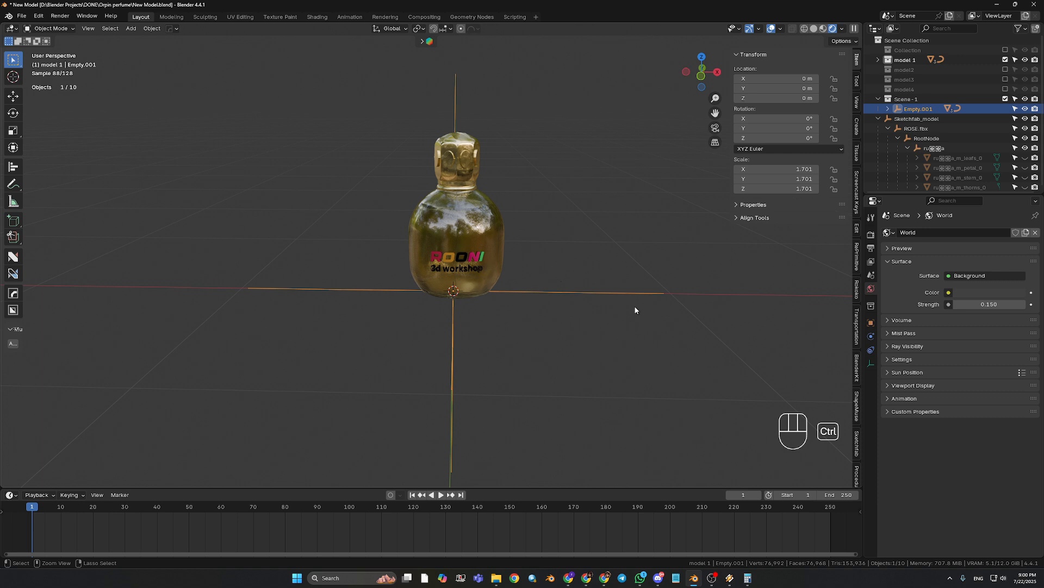
pyautogui.hotkey('ctrl', 'z')
pyautogui.hotkey('ctrl', 'z')
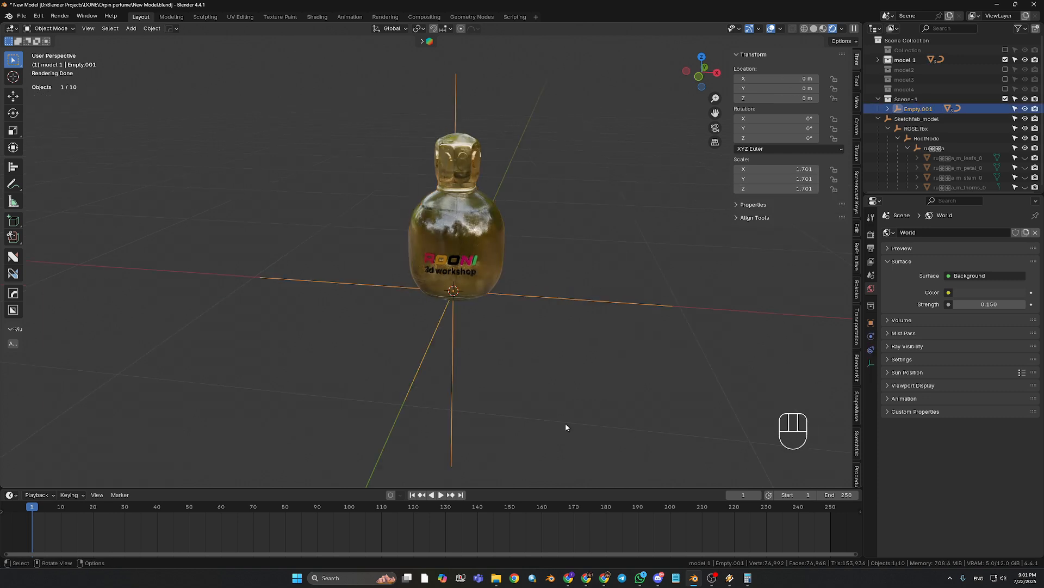
# Rename the rose's Sketchfab_model parent to Rose-Controler and move its hierarchy into the Scene-1 collection.
pyautogui.click(880, 119)
pyautogui.doubleClick(944, 119)
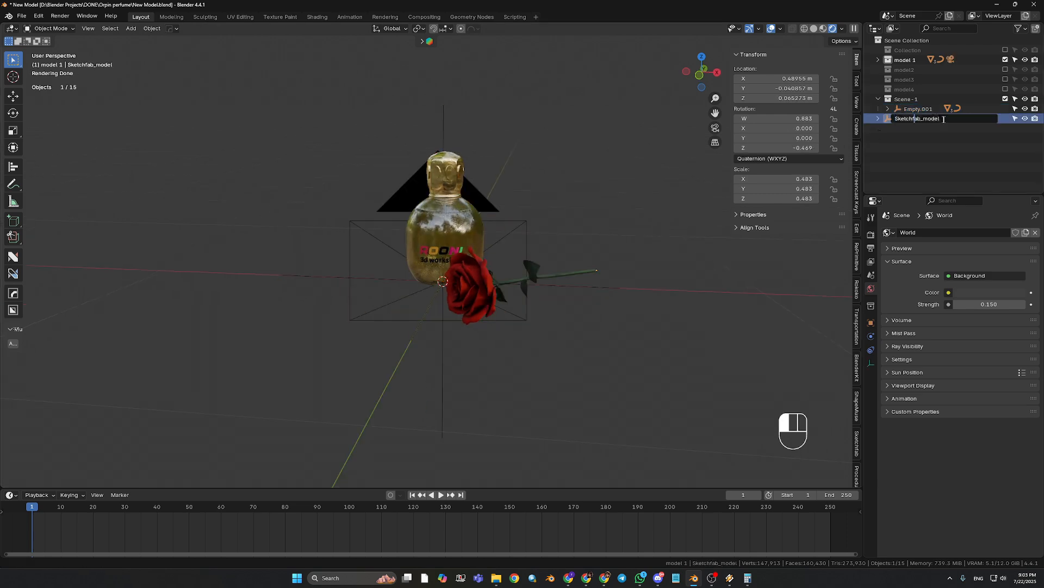
pyautogui.rightClick(906, 119)
pyautogui.click(861, 175)
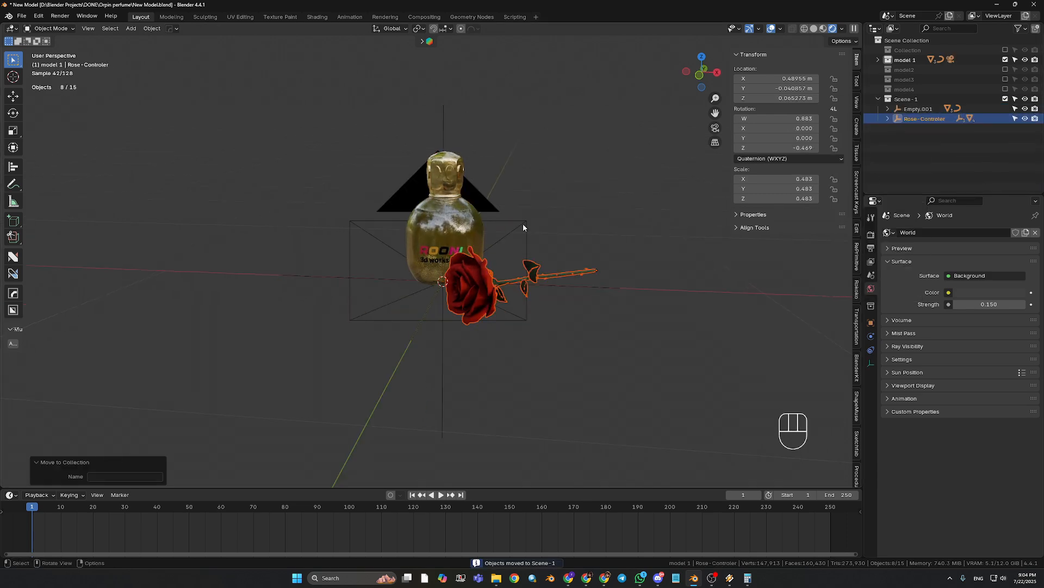
# Move the camera about 0.25 m along X, then align it to the current view of the bottle and rose.
pyautogui.click(524, 223)
pyautogui.press('g')
pyautogui.press('x')
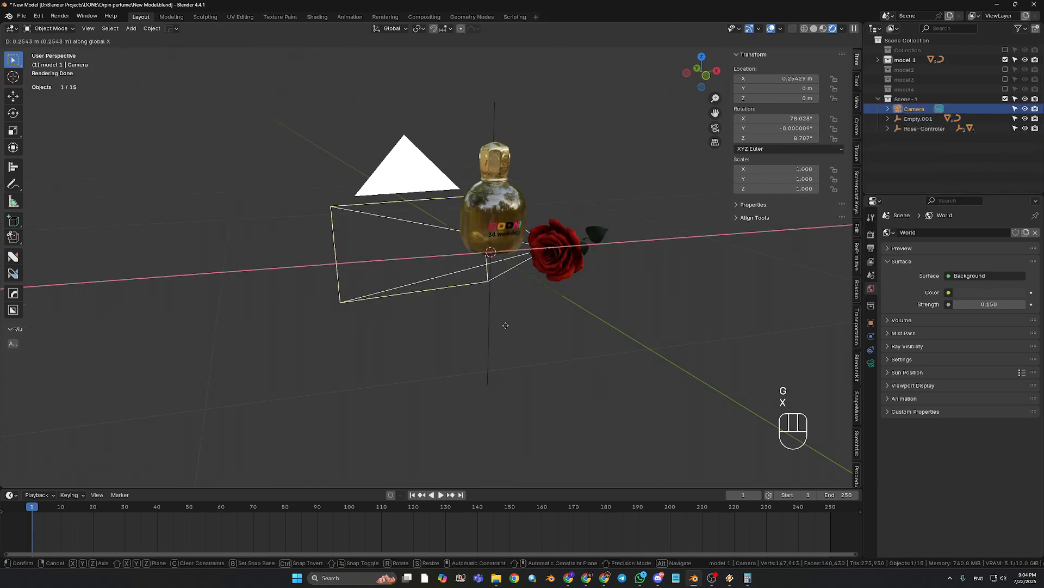
pyautogui.click(552, 289)
pyautogui.press('ctrl+alt+KP_0')
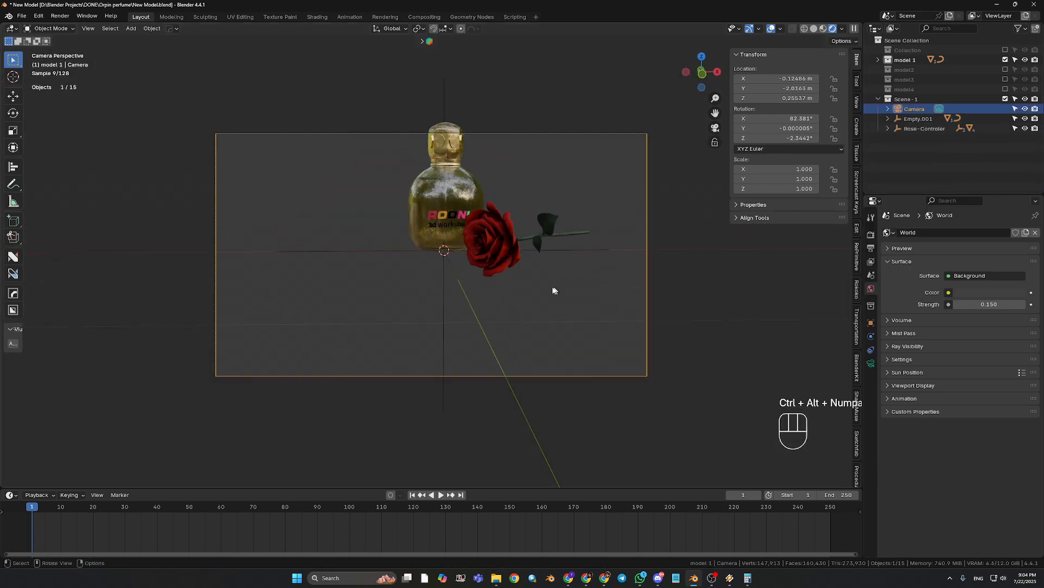
# Lock the camera to the view and reframe the bottle and rose within the camera frame.
pyautogui.click(857, 102)
pyautogui.click(784, 185)
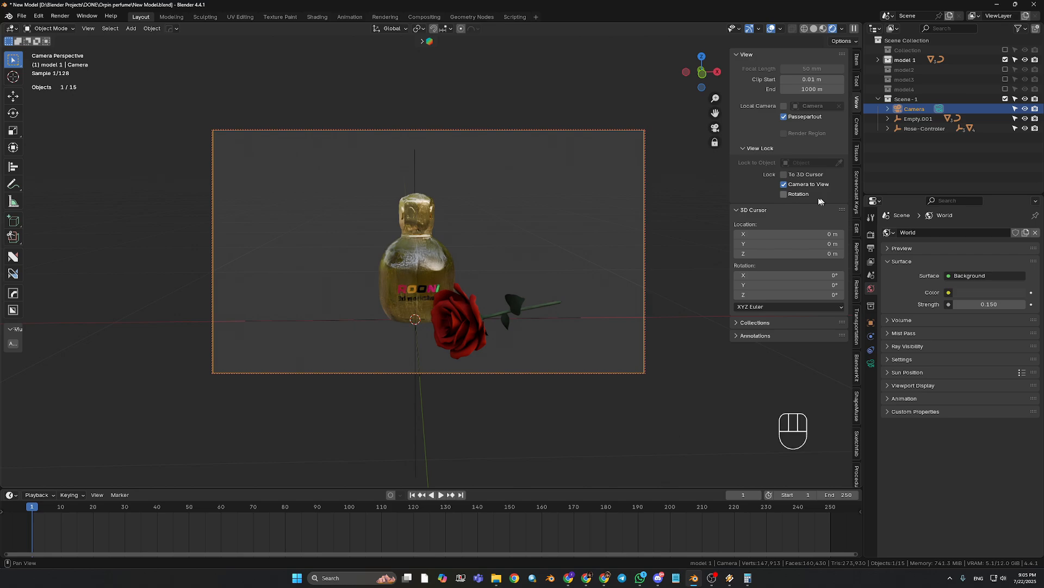
pyautogui.keyDown('ctrl'); pyautogui.moveTo(593, 229); pyautogui.dragTo(597, 199, button='middle'); pyautogui.keyUp('ctrl')
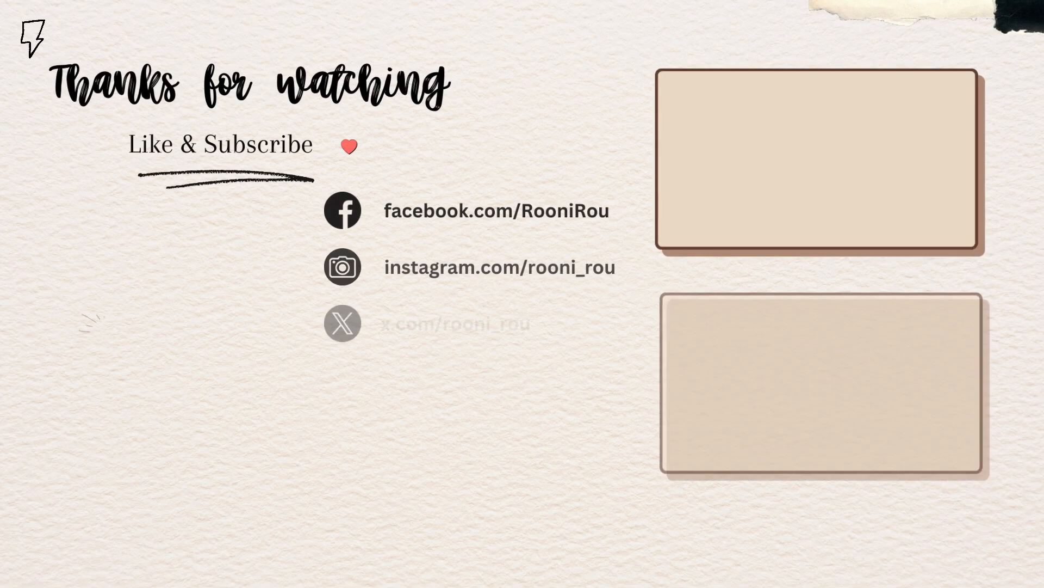